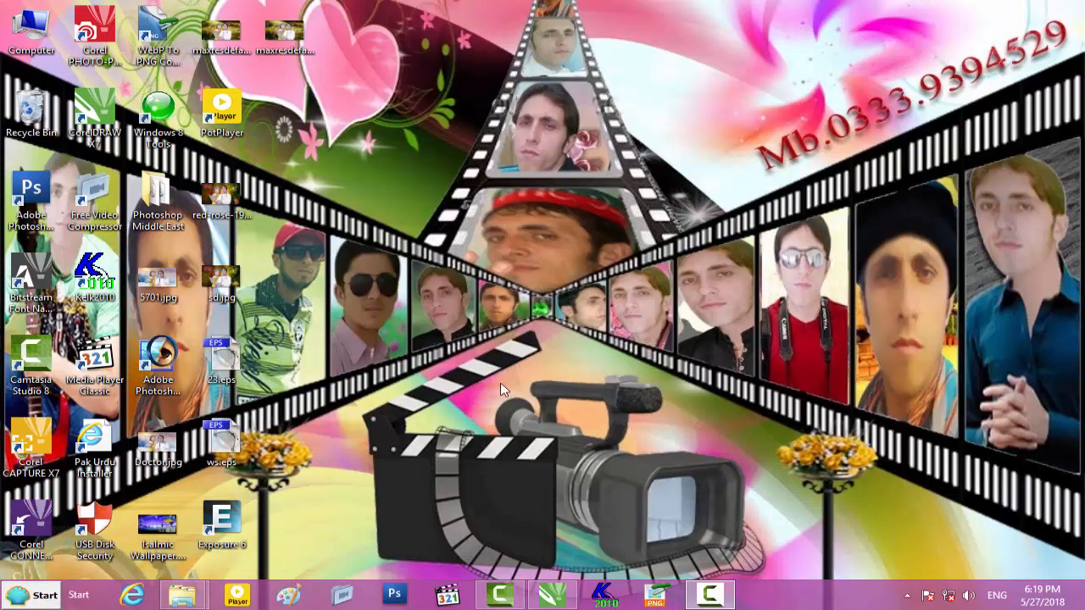
- Preview the 'How To Make Flex Design' shoe-shop banner image, then close it and the folder
mouse_move(180, 591)
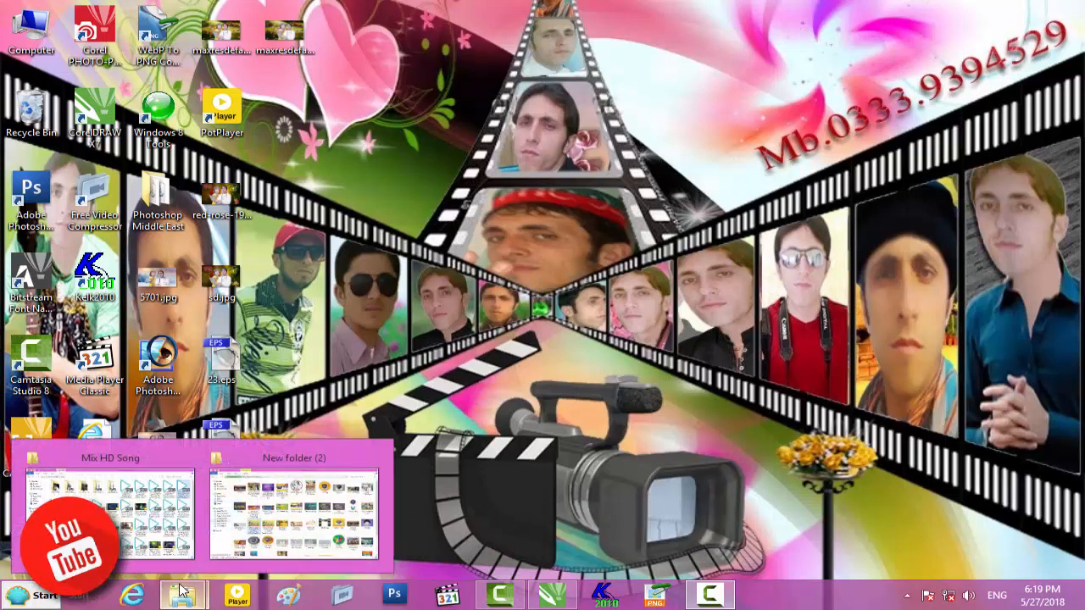
click(288, 509)
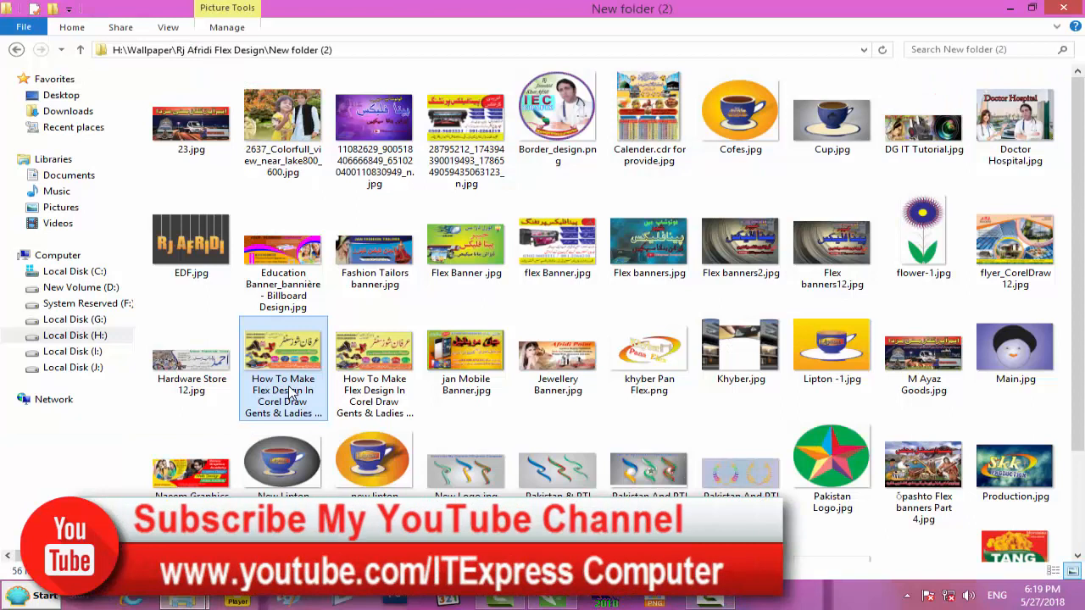
double_click(291, 395)
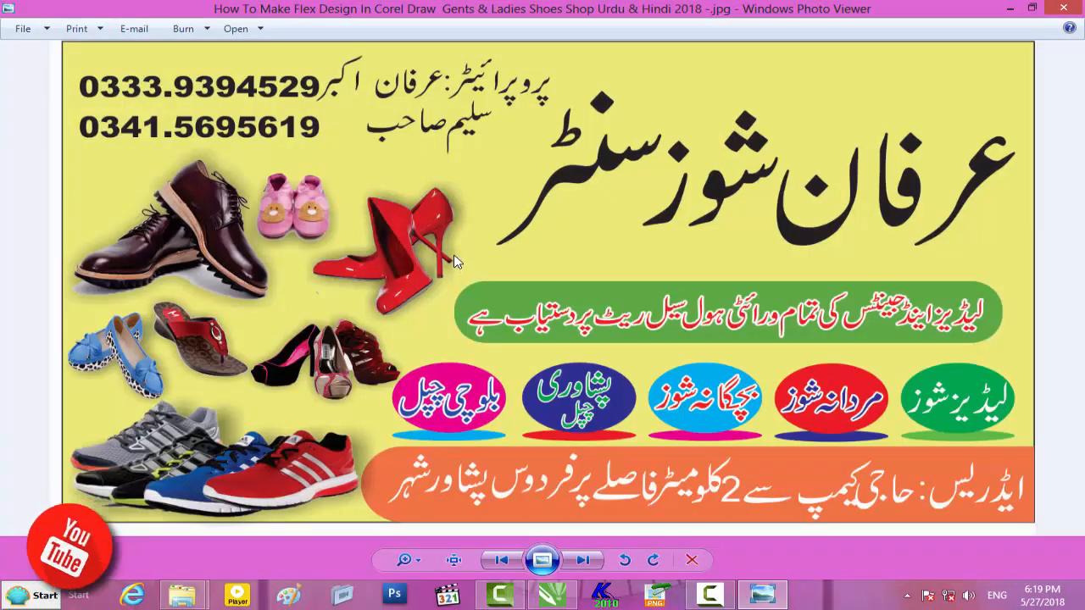
scroll(367, 341, up, 1)
scroll(365, 338, down, 1)
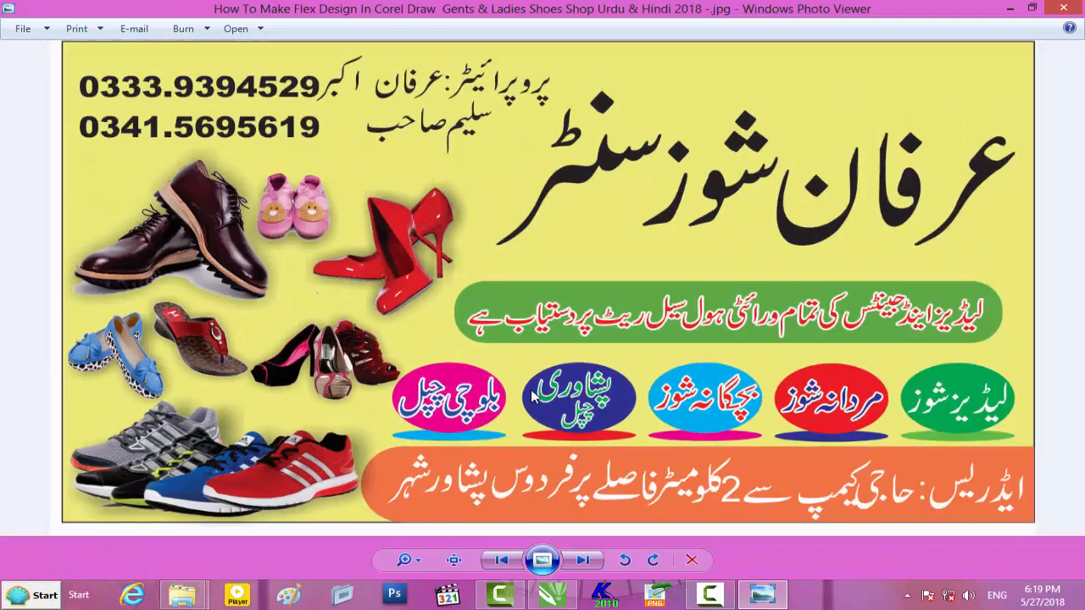
click(1060, 10)
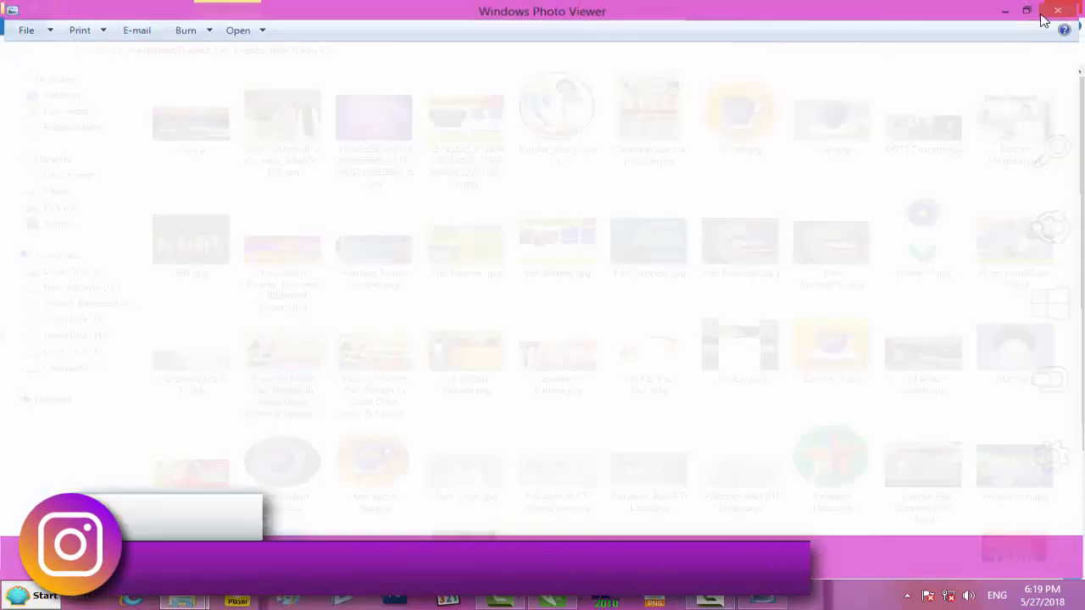
click(1007, 11)
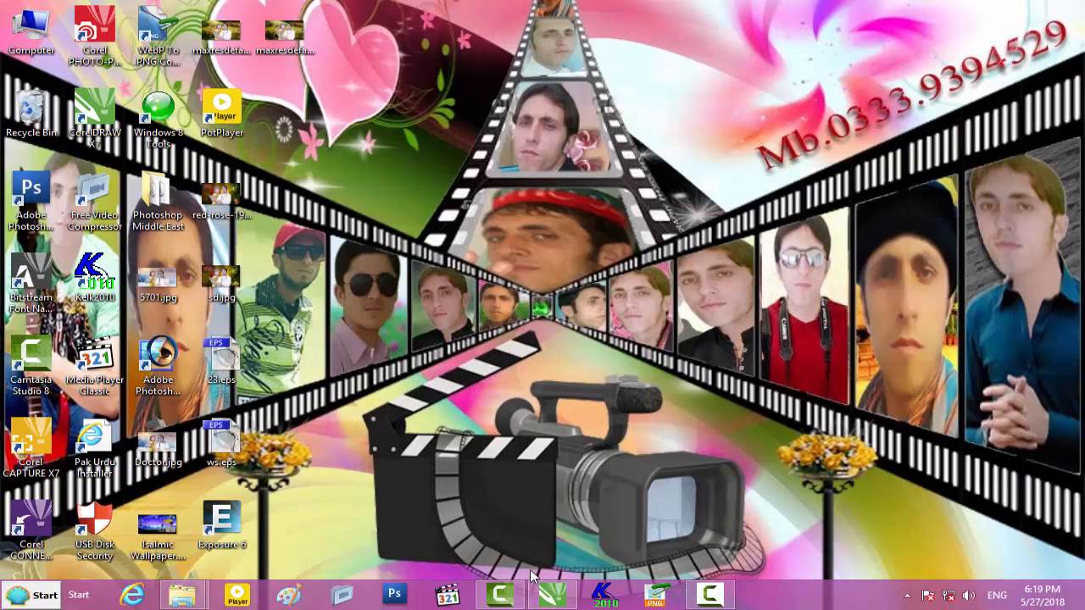
- Move the reference banner off the page and draw a rectangle on the page
click(552, 595)
drag(254, 258, 884, 271)
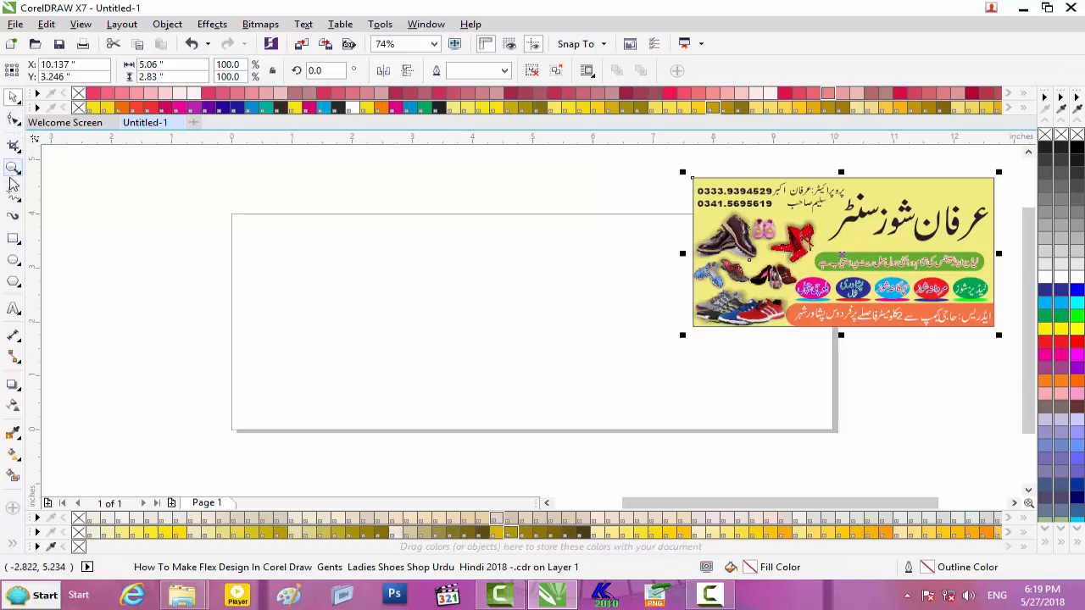
click(14, 241)
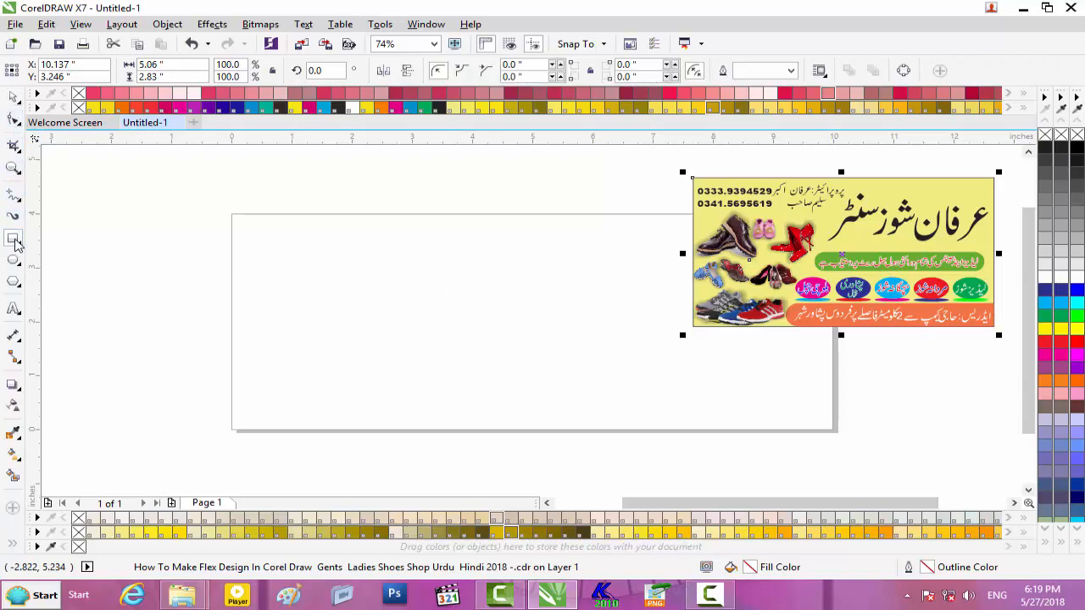
drag(293, 223, 600, 371)
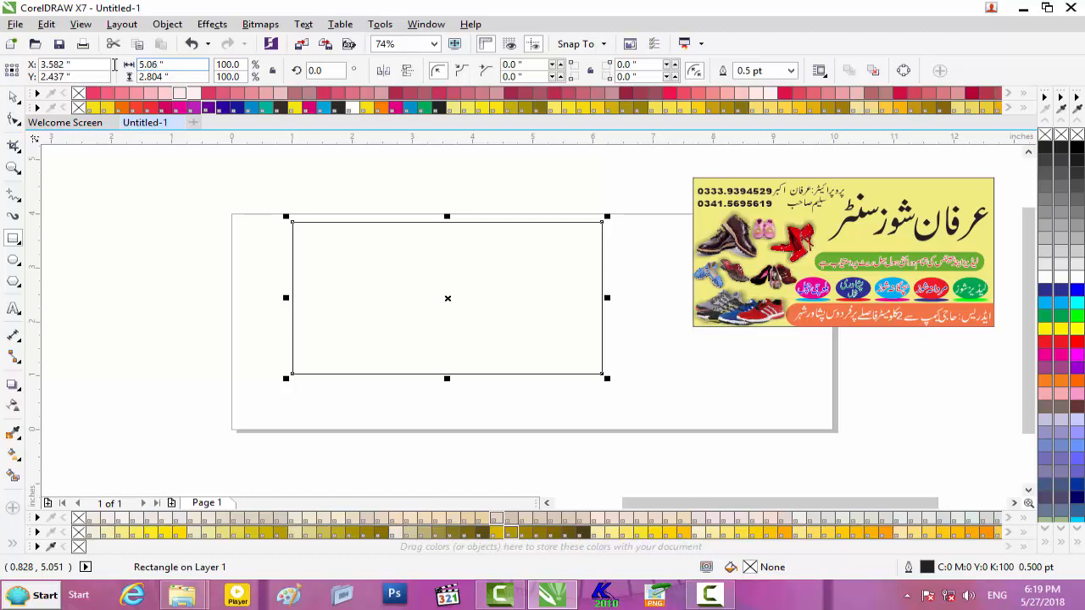
- Size the rectangle to 5.06 × 2.83 in and fill it with PANTONE 100 C
key(Tab)
click(15, 99)
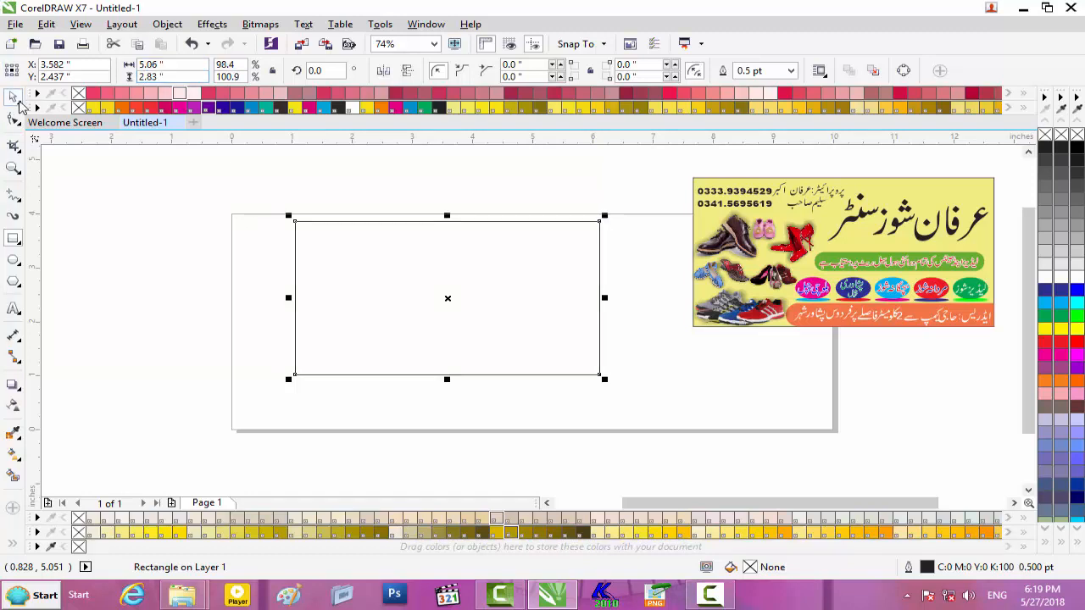
mouse_move(479, 260)
mouse_down()
mouse_move(475, 278)
mouse_move(474, 268)
mouse_up()
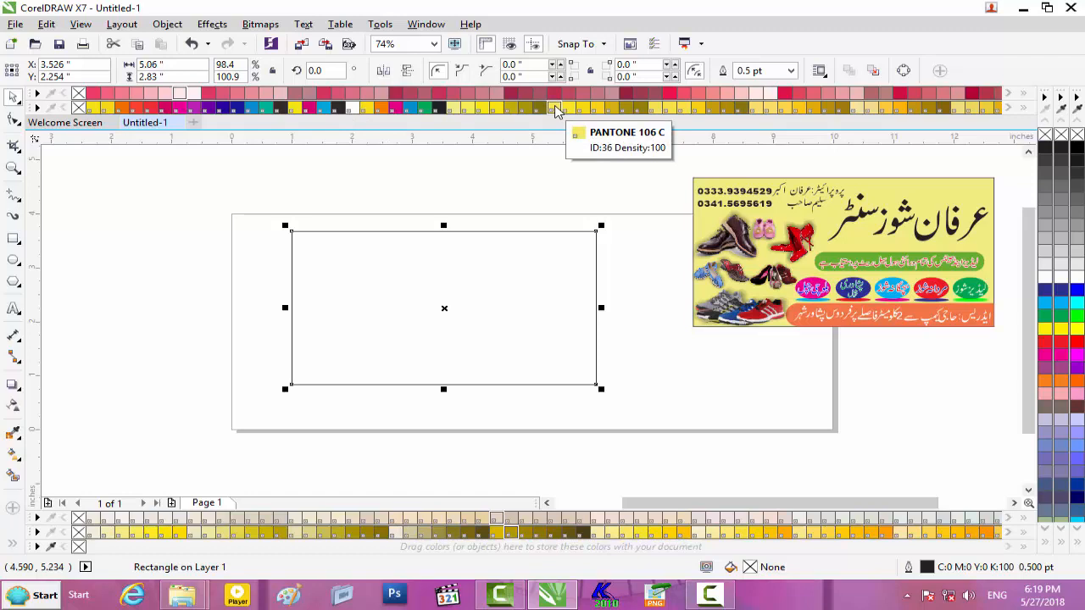
drag(454, 110, 425, 287)
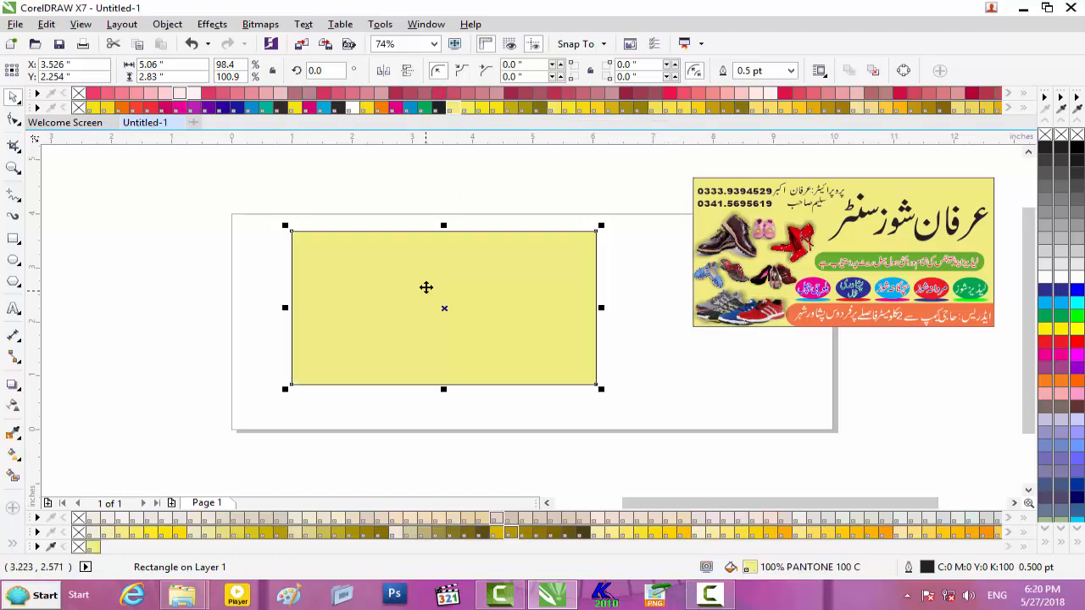
right_click(259, 175)
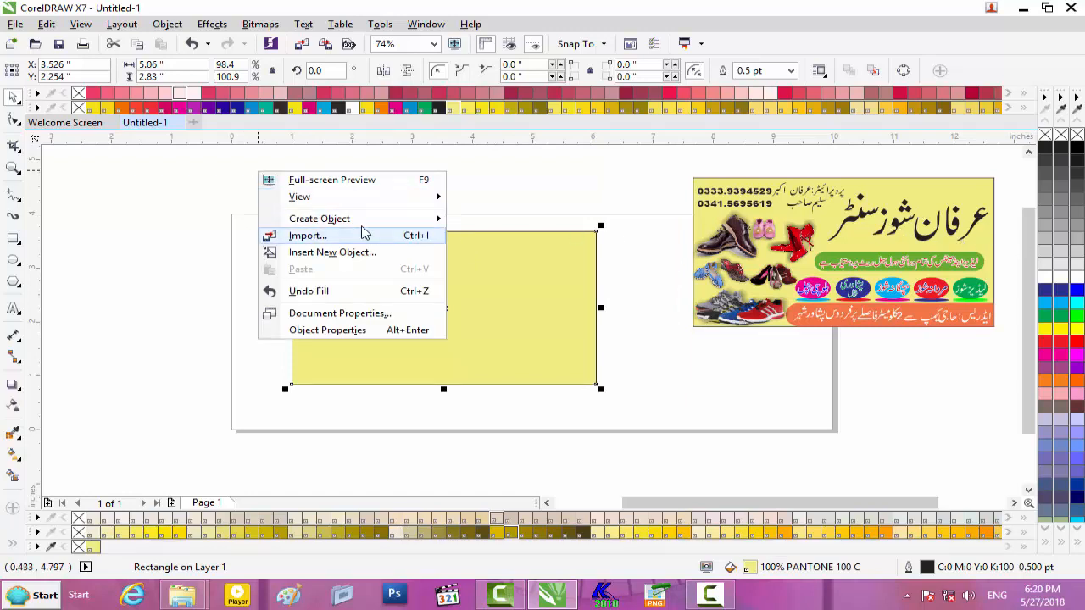
- Import 23.eps as an editable graphic and place it left of the page
click(365, 238)
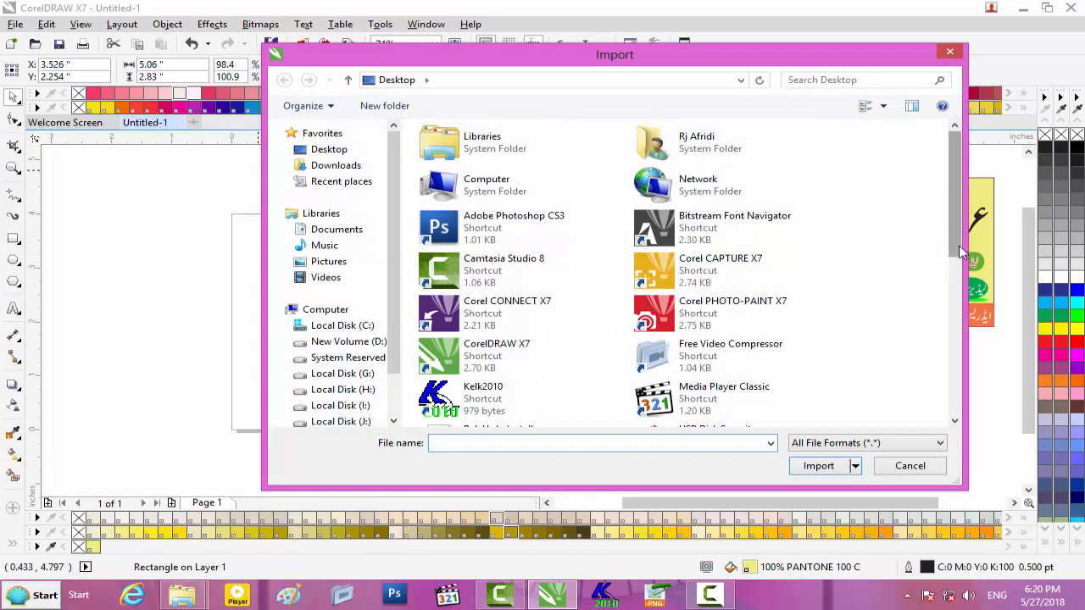
scroll(695, 246, down, 5)
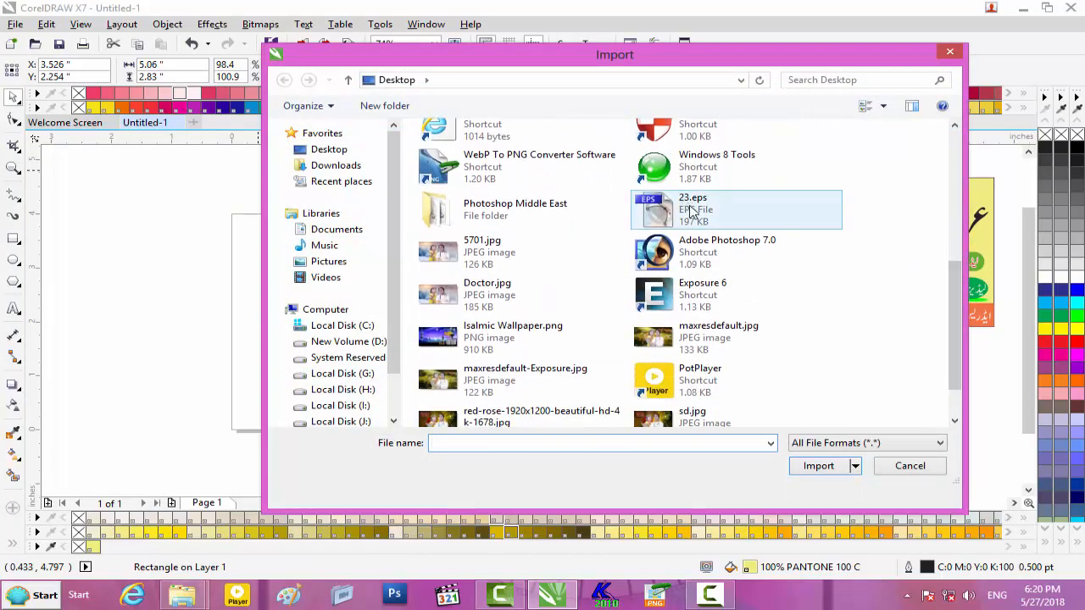
double_click(690, 212)
click(491, 371)
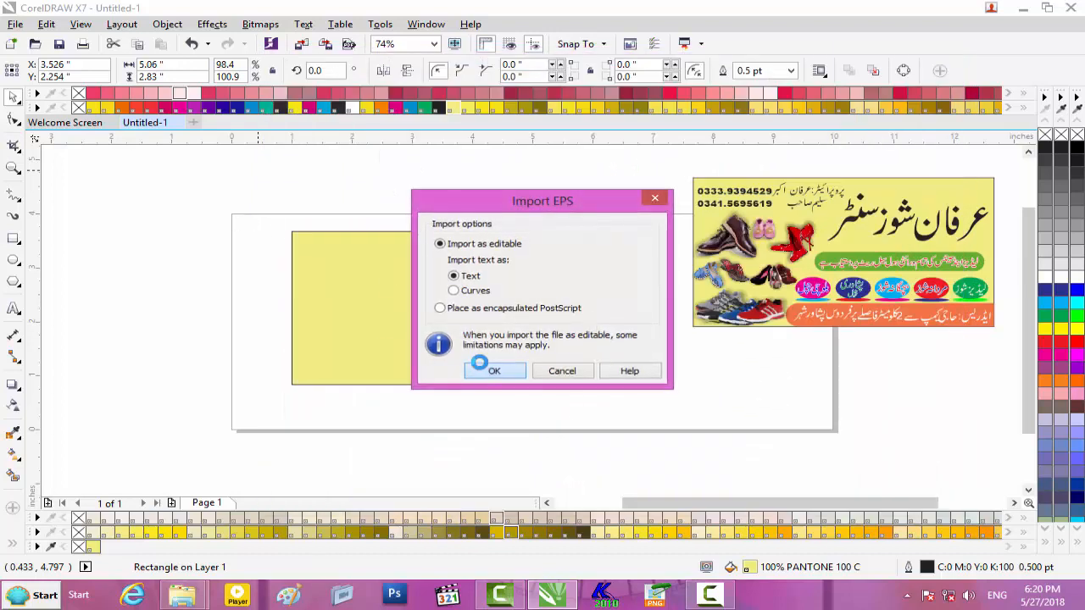
click(204, 329)
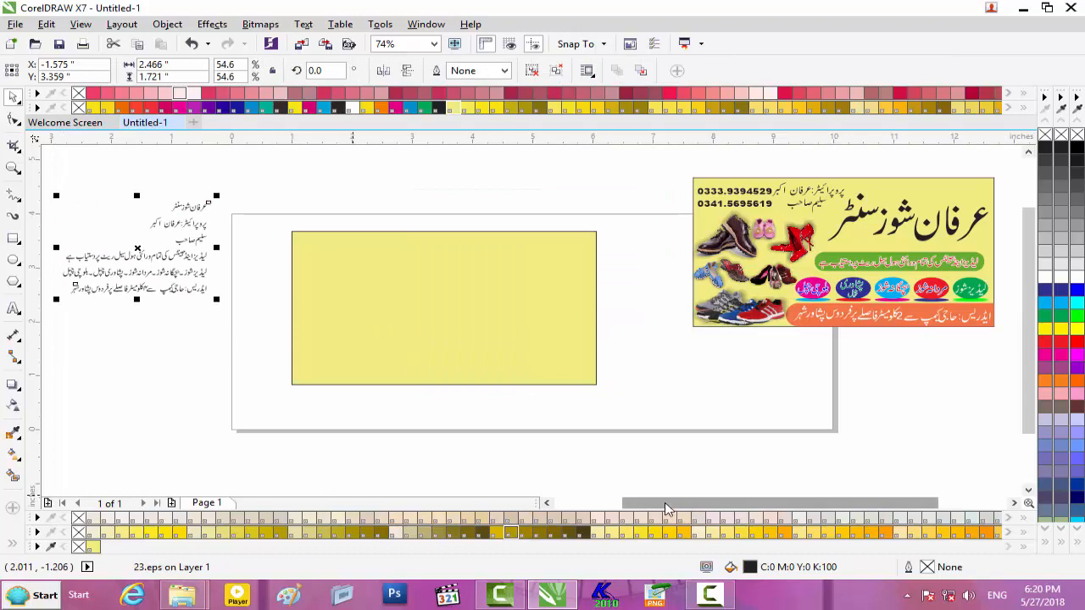
- Ungroup all the imported Urdu text and delete the stray mark beside the top line
drag(665, 504, 629, 502)
scroll(267, 291, up, 2)
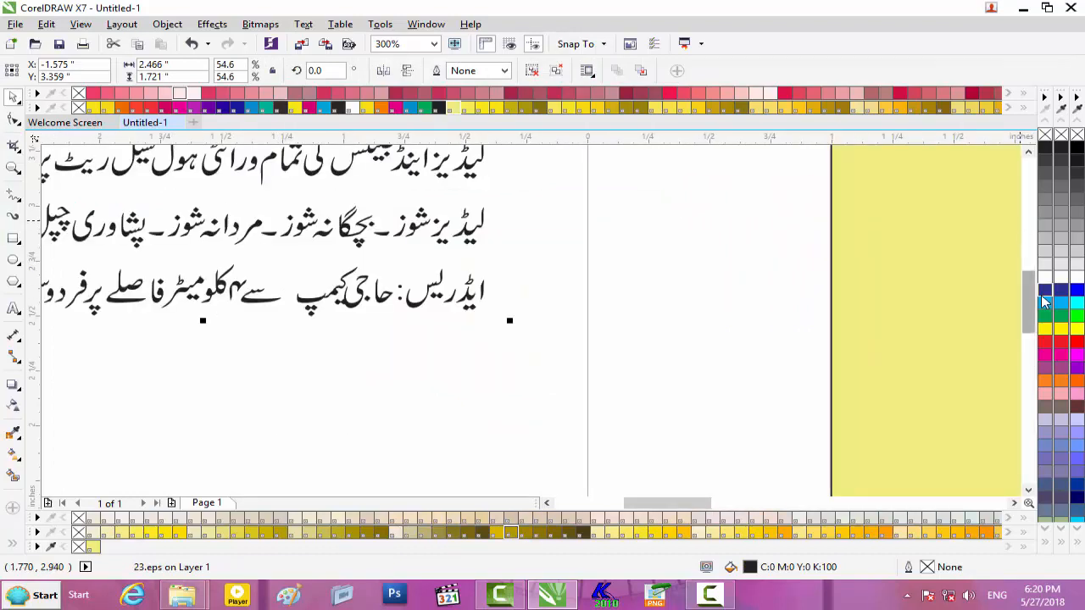
drag(1028, 284, 1029, 243)
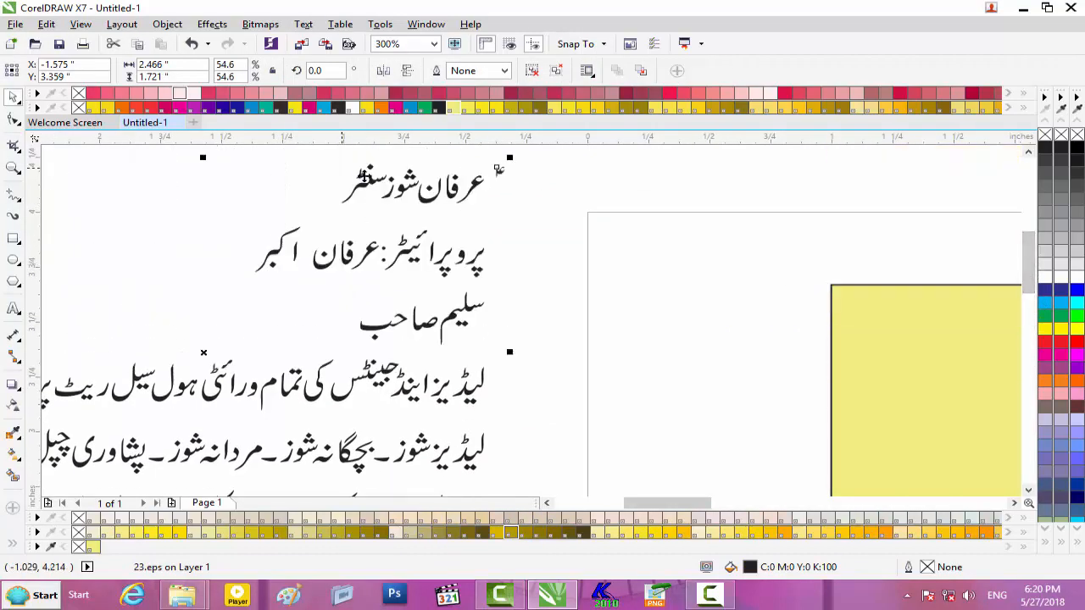
click(532, 71)
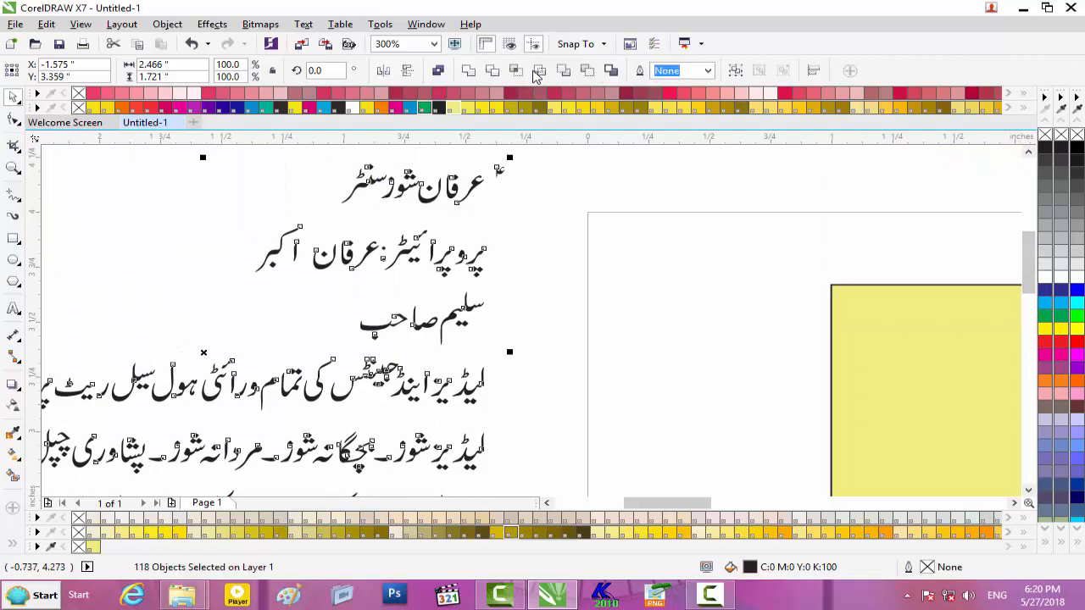
click(321, 165)
click(499, 172)
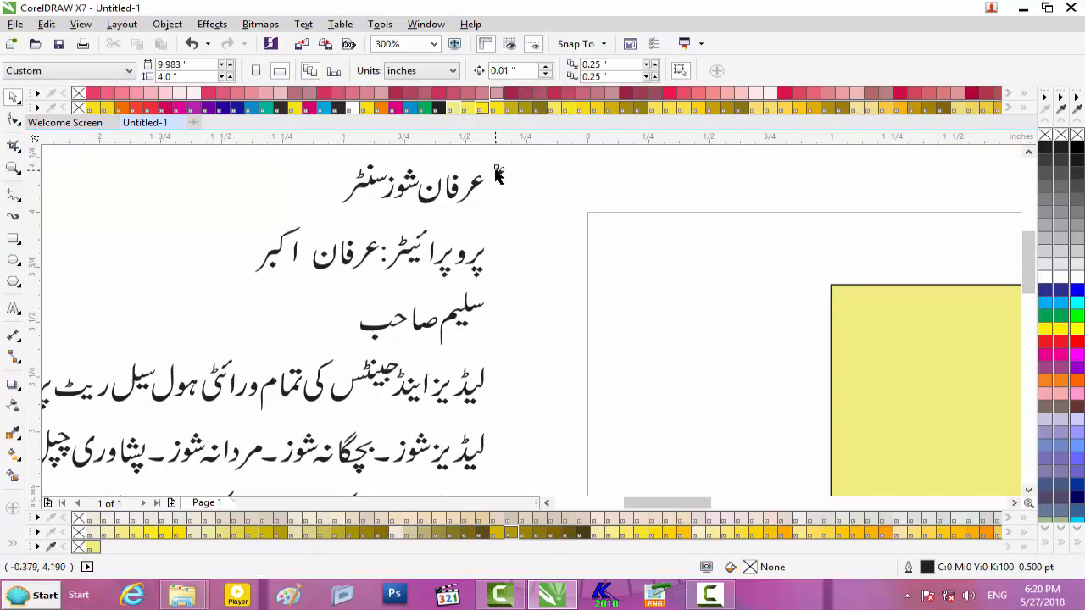
key(Delete)
- Move the Urdu shop-name line onto the yellow rectangle, enlarged to 2.818 × 0.863 in
drag(296, 151, 538, 223)
drag(429, 184, 819, 380)
scroll(687, 377, down, 2)
scroll(787, 402, up, 1)
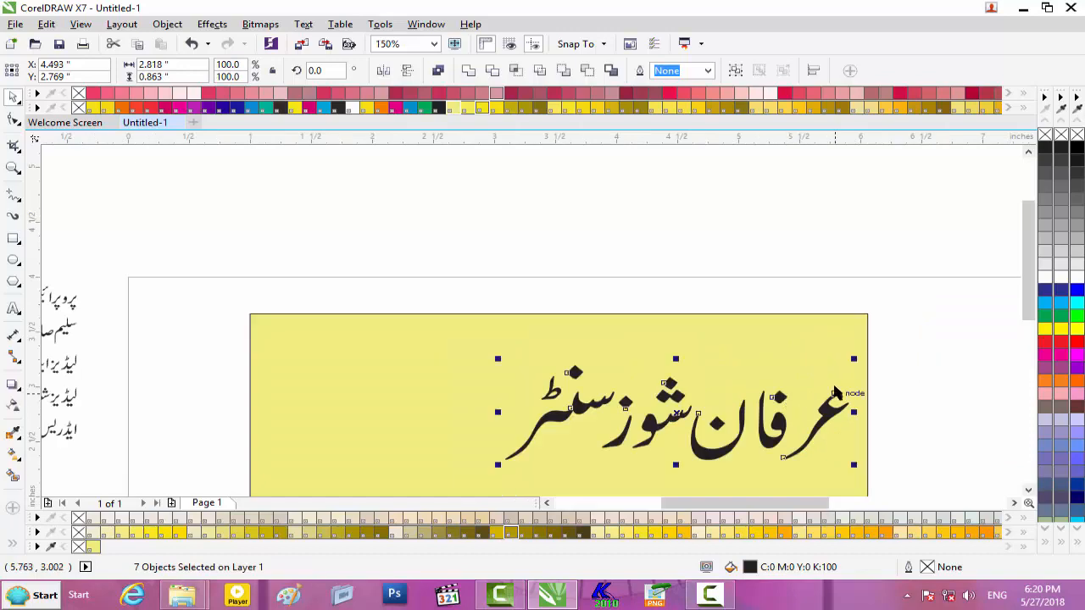
key(Up)
key(Up)
key(Up)
key(Up)
key(Up)
key(Up)
key(Up)
key(Up)
key(Up)
key(Up)
key(Up)
key(Up)
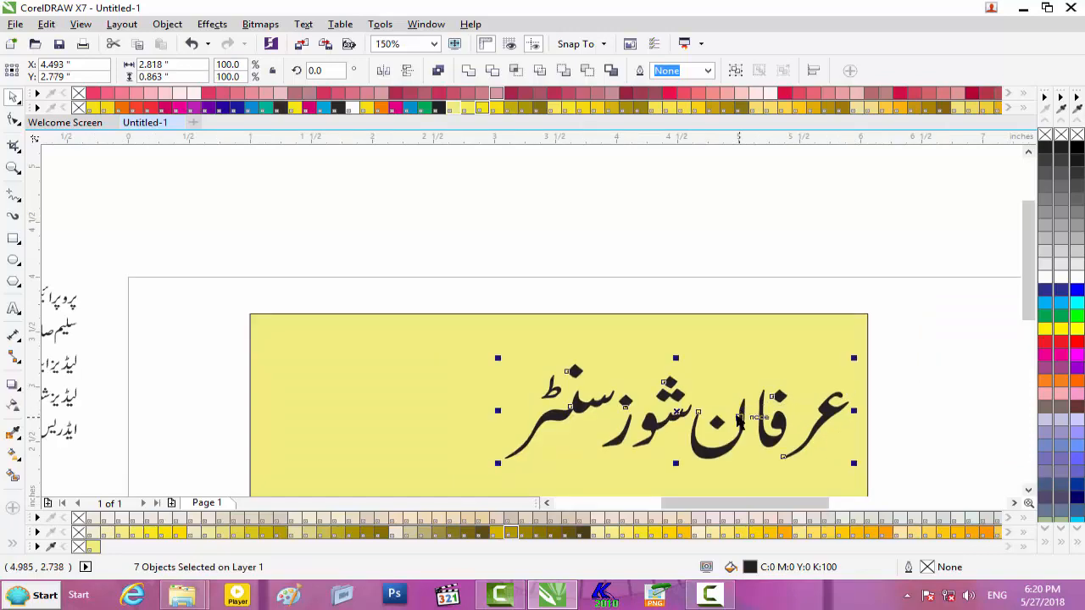
key(Up)
key(Up)
key(Up)
key(Up)
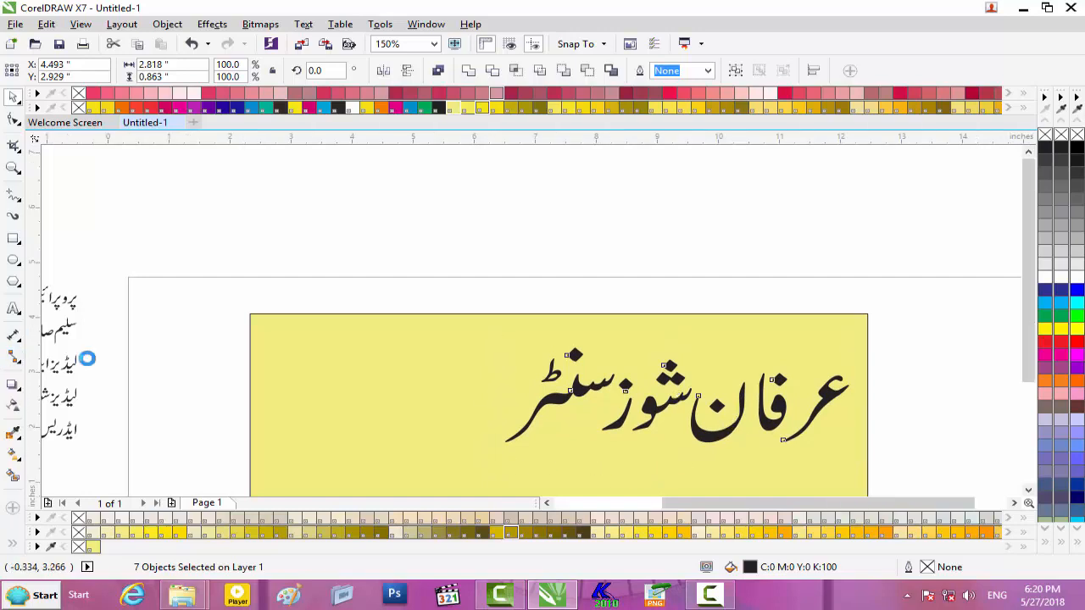
scroll(87, 359, down, 2)
- Move the next two Urdu proprietor lines onto the yellow rectangle
drag(702, 504, 633, 500)
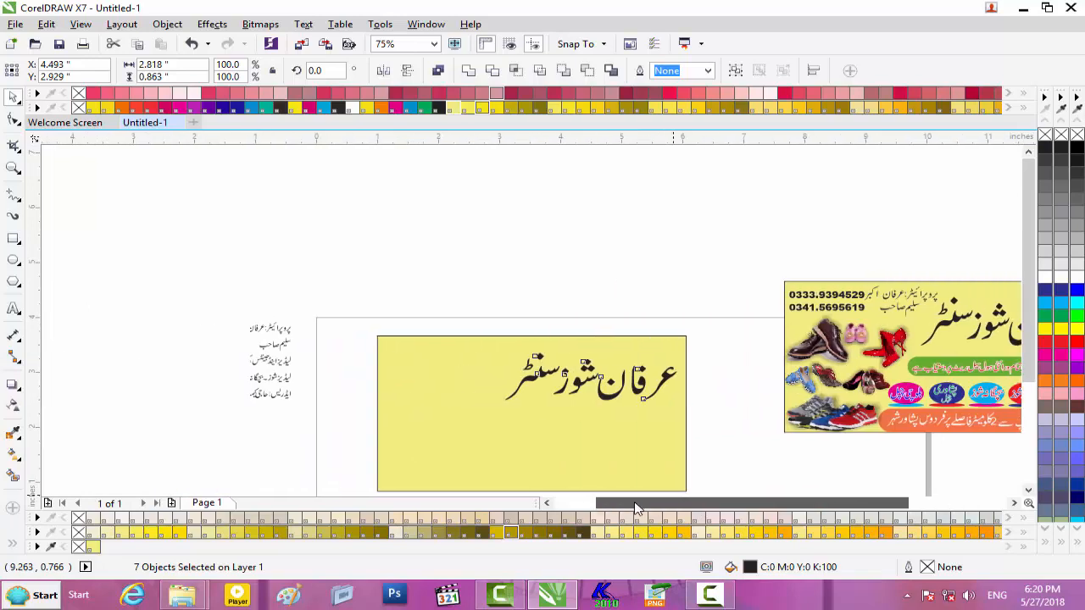
scroll(204, 293, up, 2)
drag(234, 346, 421, 423)
drag(355, 372, 842, 449)
scroll(842, 449, up, 2)
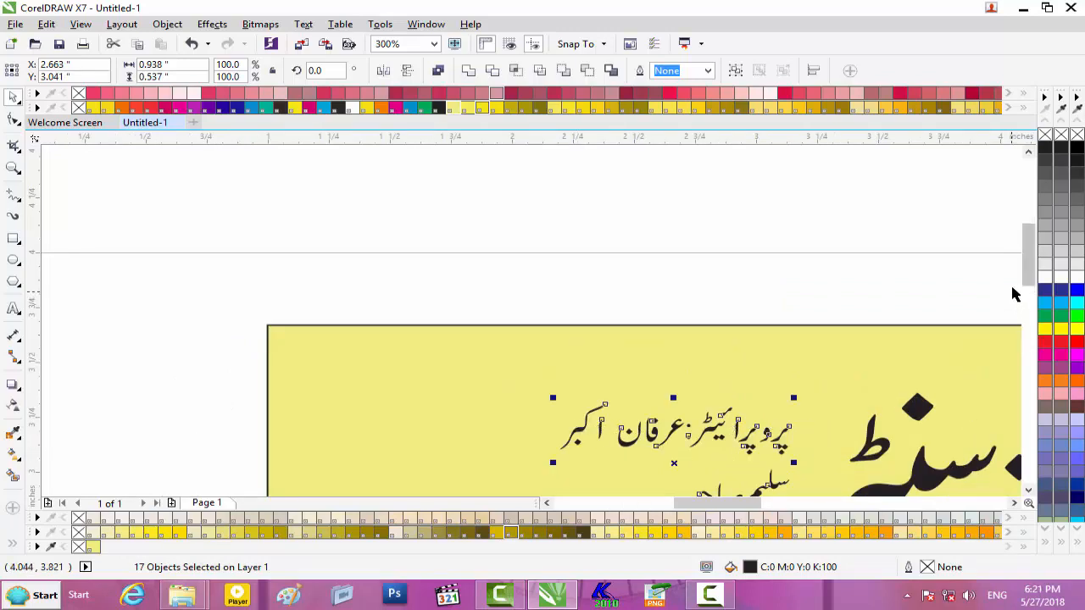
drag(1028, 276, 1027, 302)
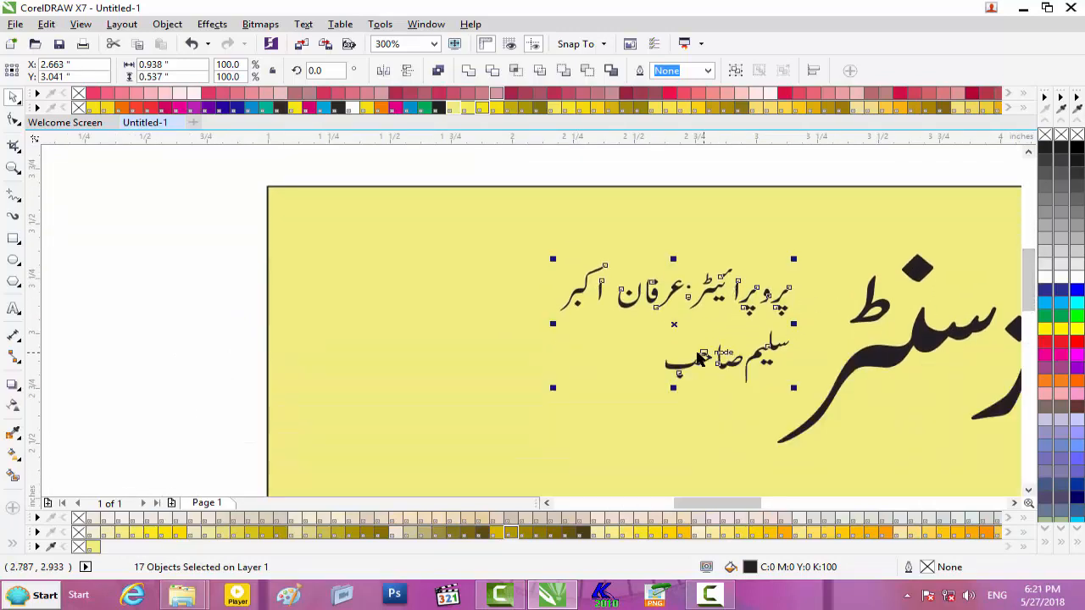
- Select the lower Urdu name line's pieces and shift them left beneath the proprietor line
click(155, 290)
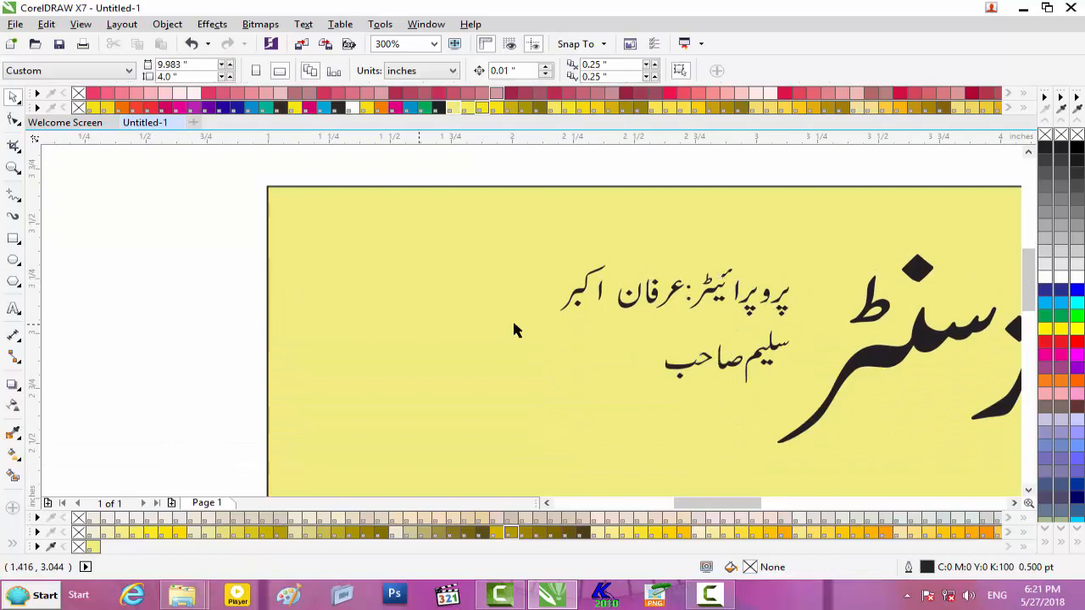
drag(854, 388, 796, 389)
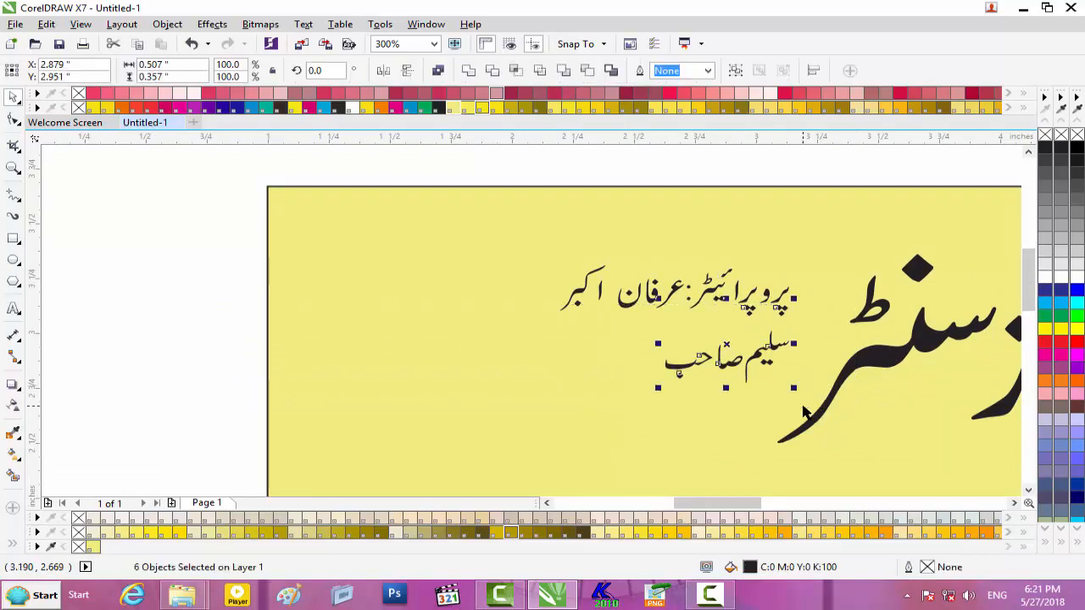
click(145, 327)
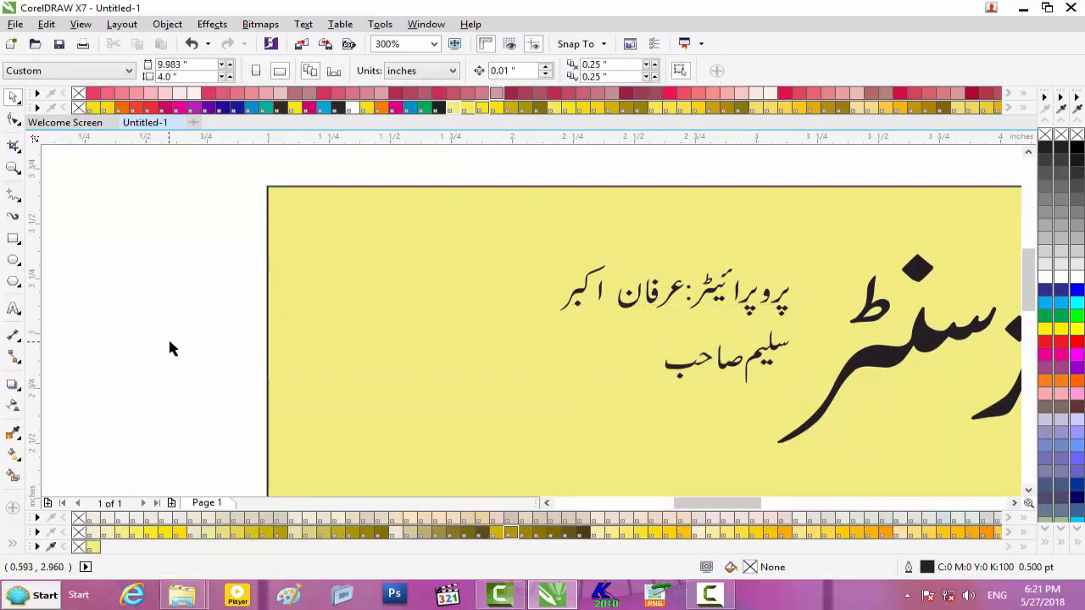
drag(789, 370, 860, 451)
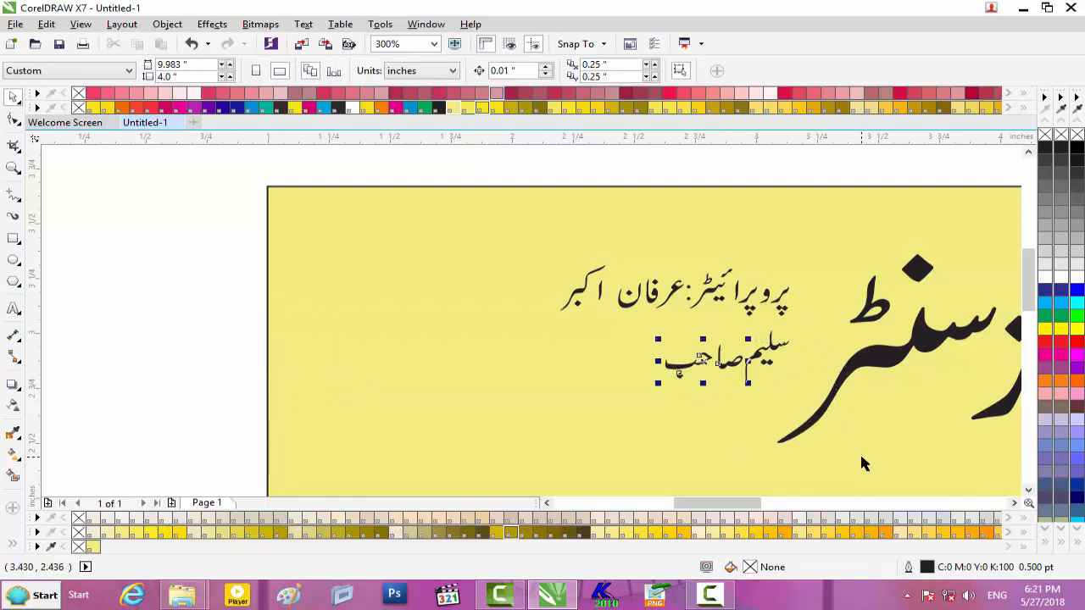
click(776, 346)
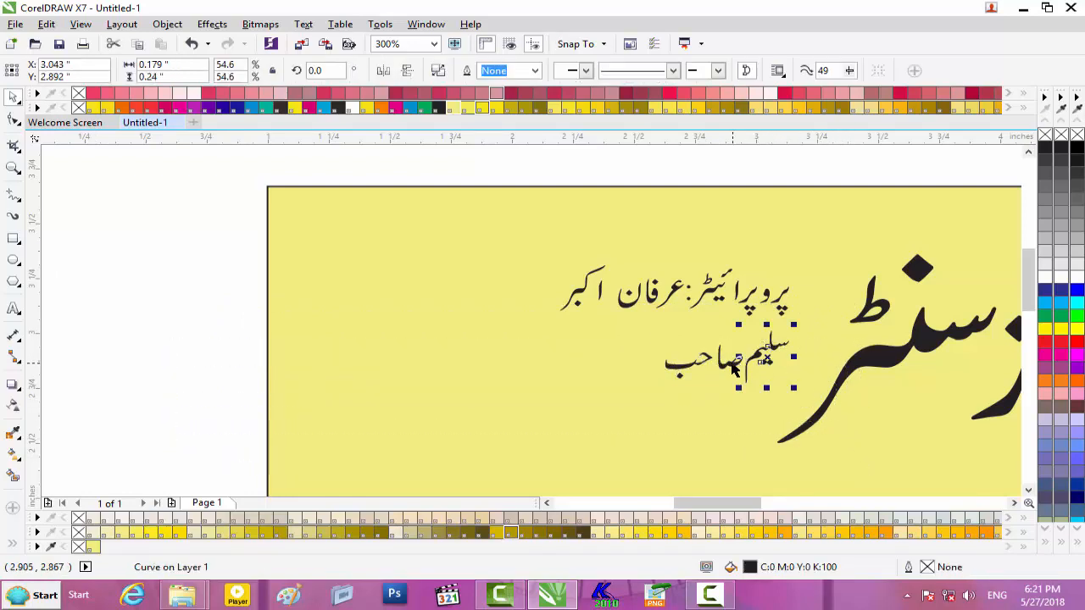
shift+click(715, 364)
shift+click(692, 364)
drag(723, 362, 634, 351)
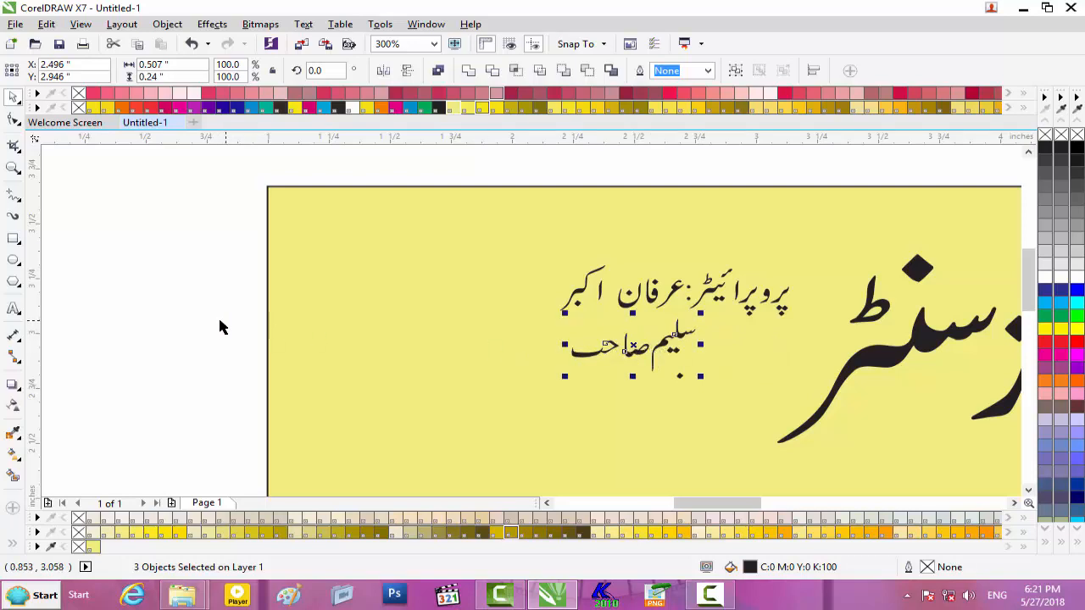
click(254, 316)
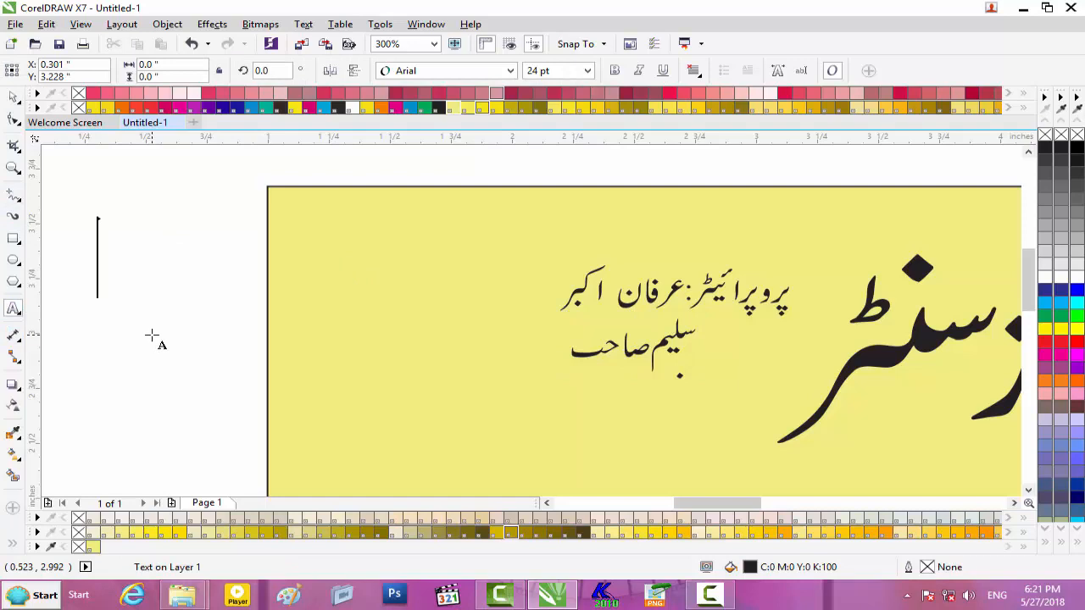
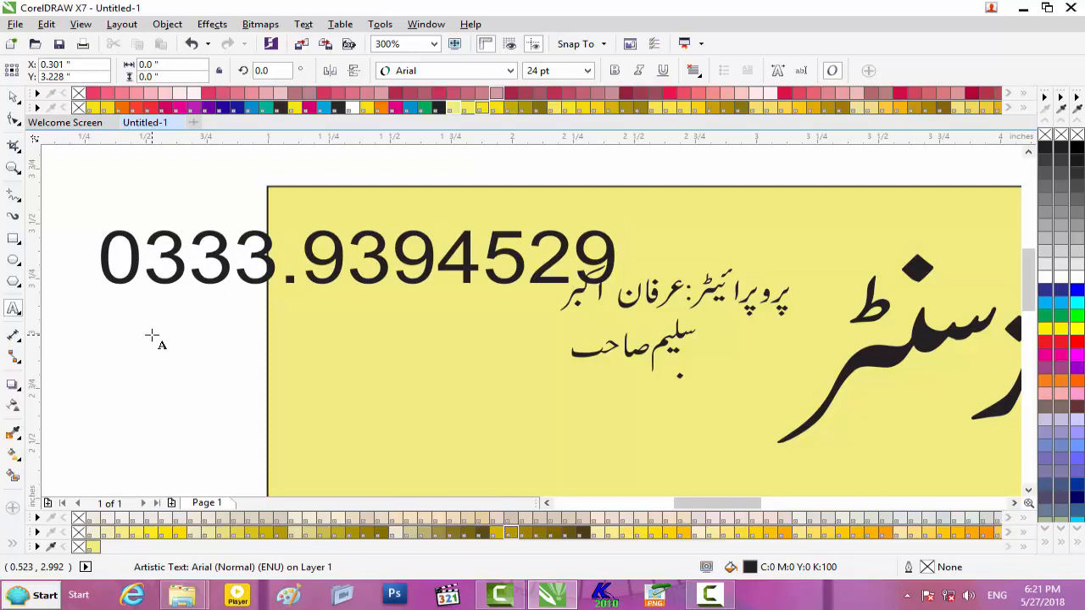
- Type two stacked phone numbers, scale them, and place them on the yellow card
key(Return)
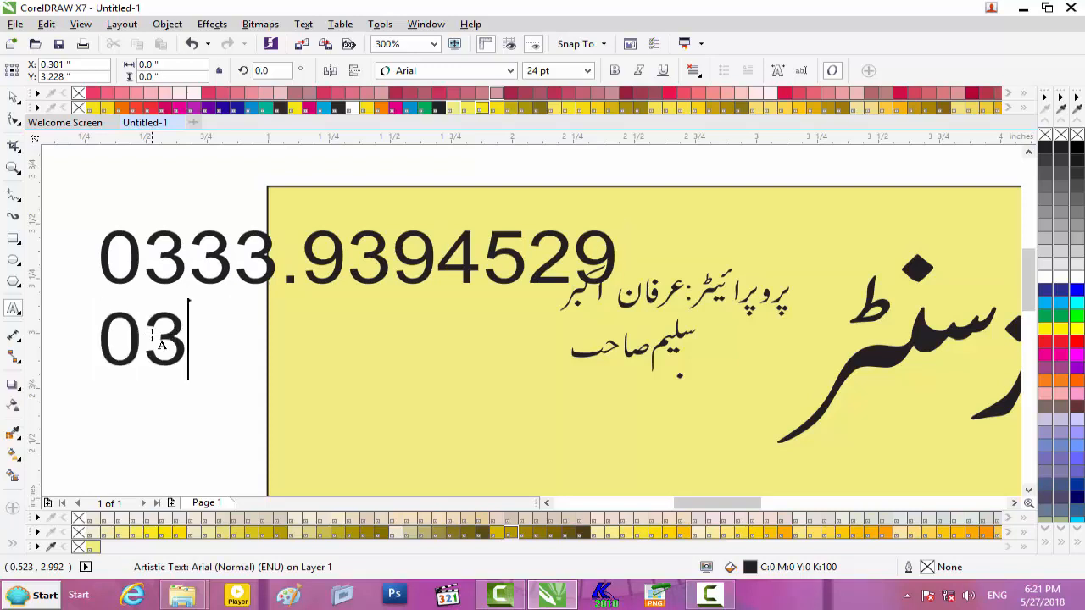
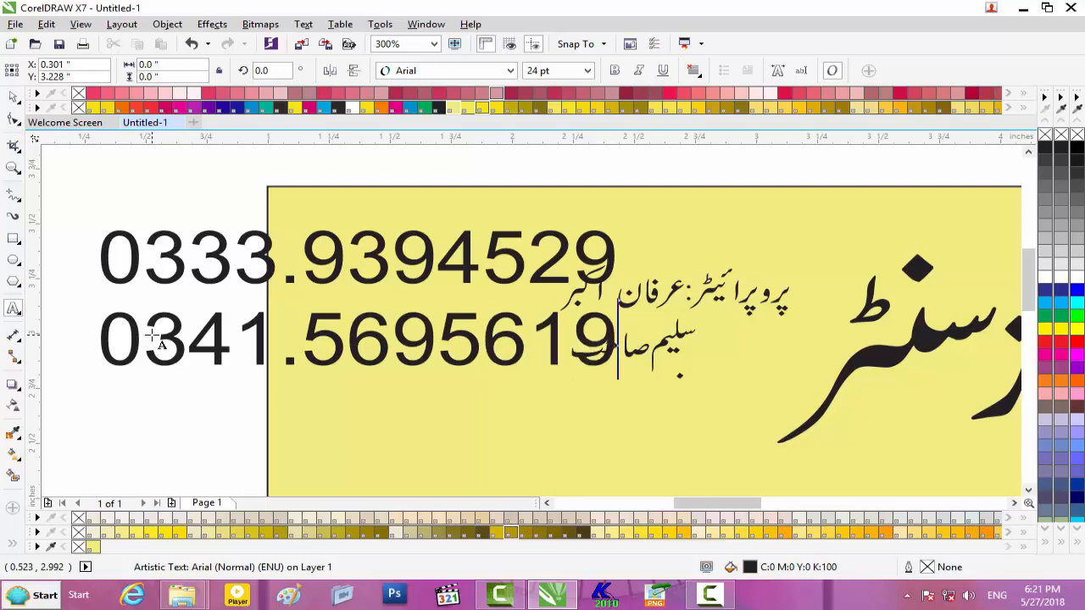
click(14, 96)
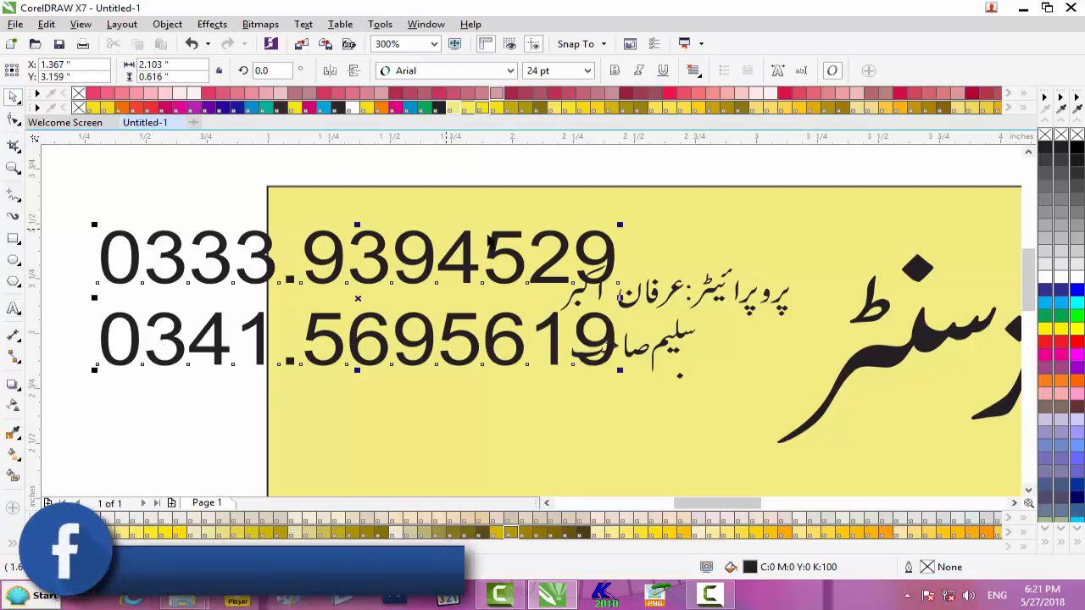
drag(624, 229, 517, 260)
drag(405, 279, 468, 303)
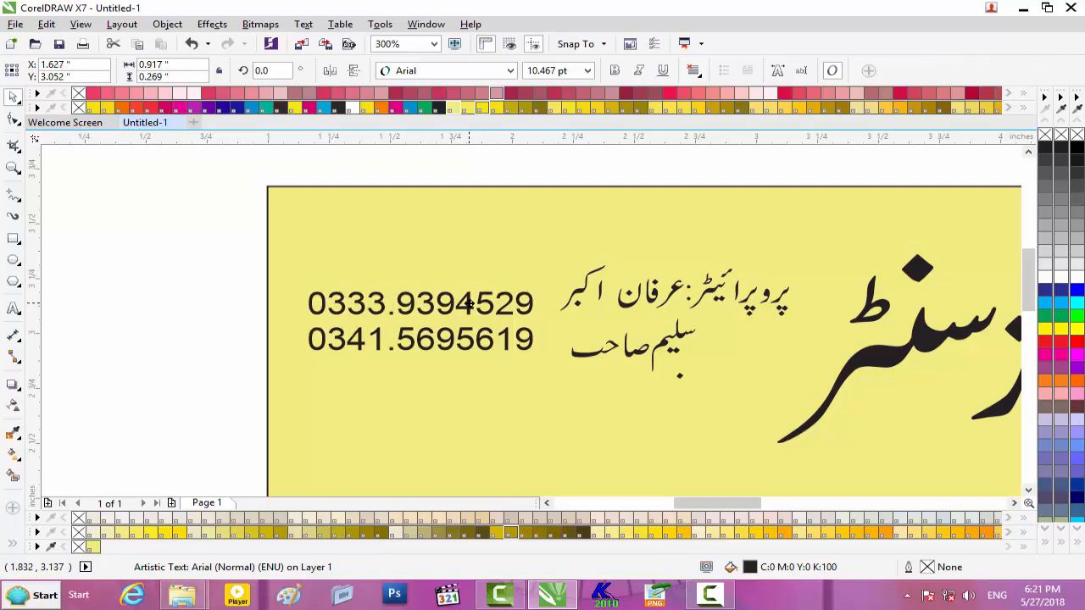
drag(535, 291, 551, 288)
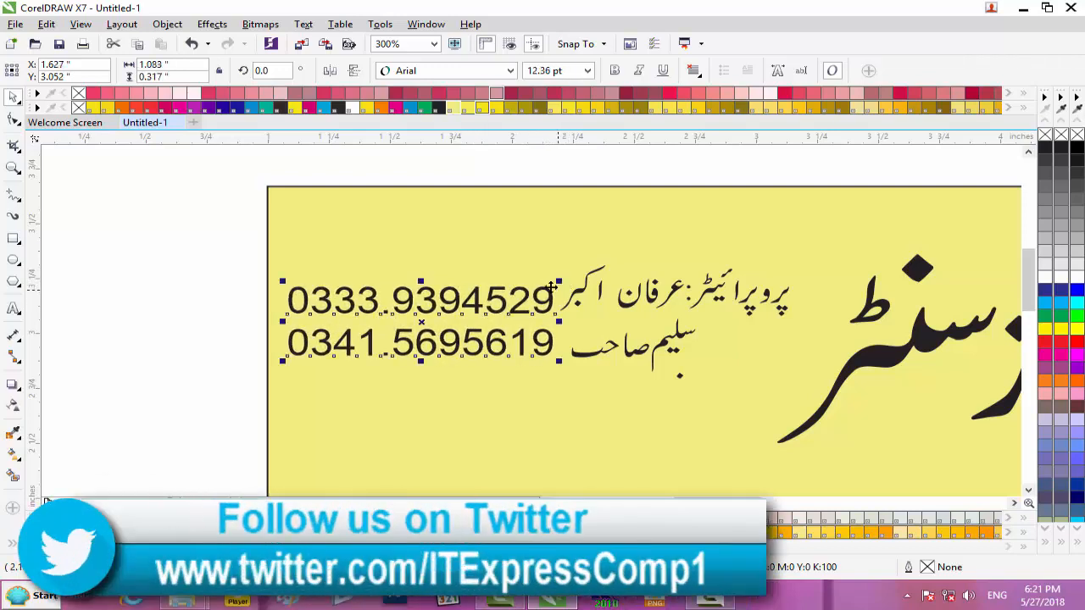
click(109, 303)
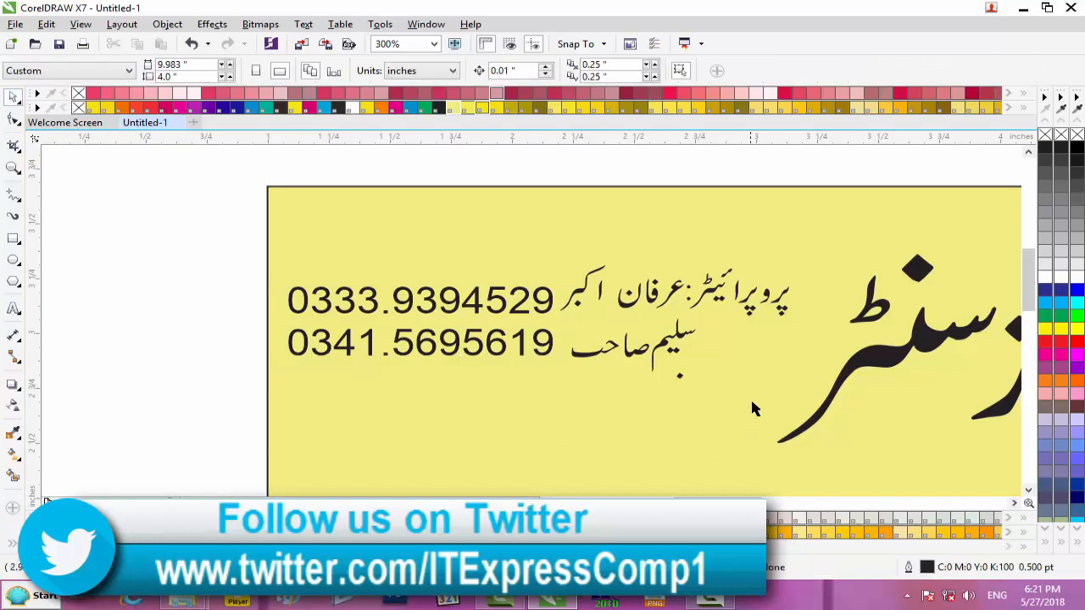
- Lock the yellow background rectangle in place
right_click(562, 186)
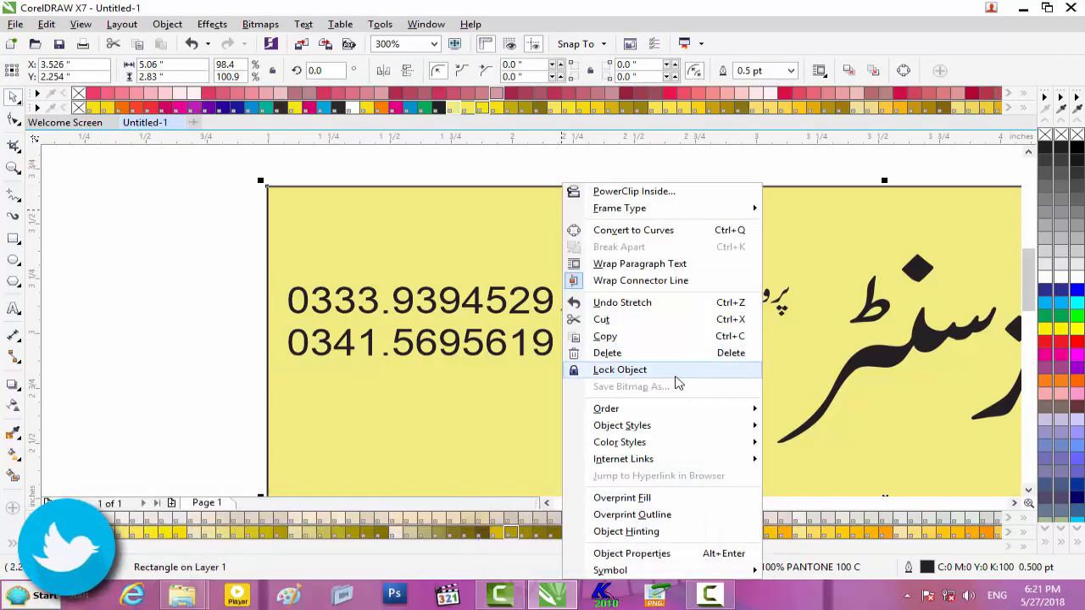
click(644, 370)
key(Escape)
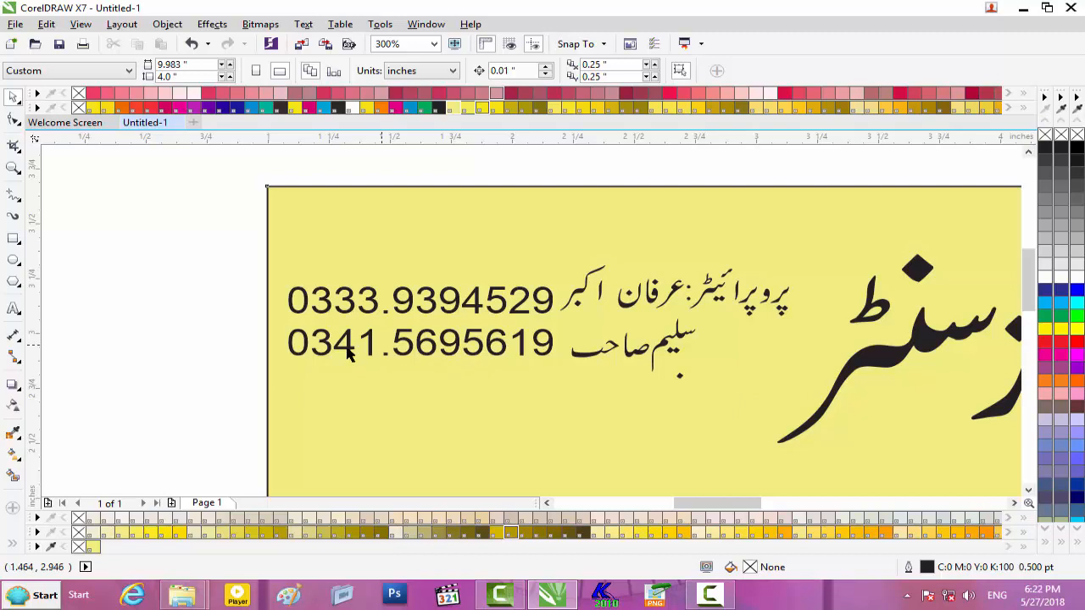
- Nudge the lower Urdu name line slightly up and left
click(678, 376)
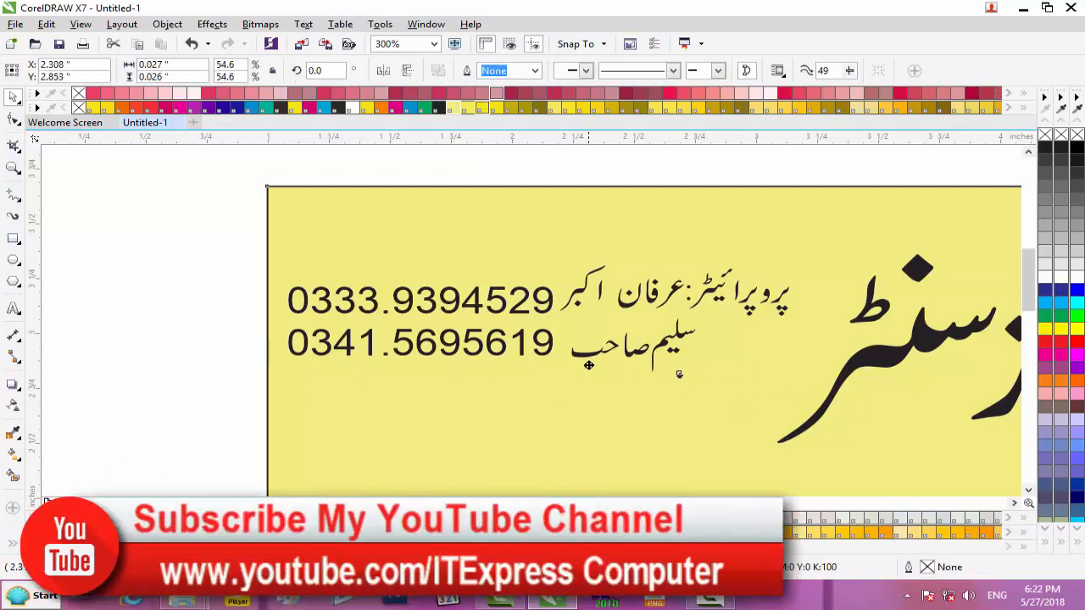
drag(761, 386, 561, 315)
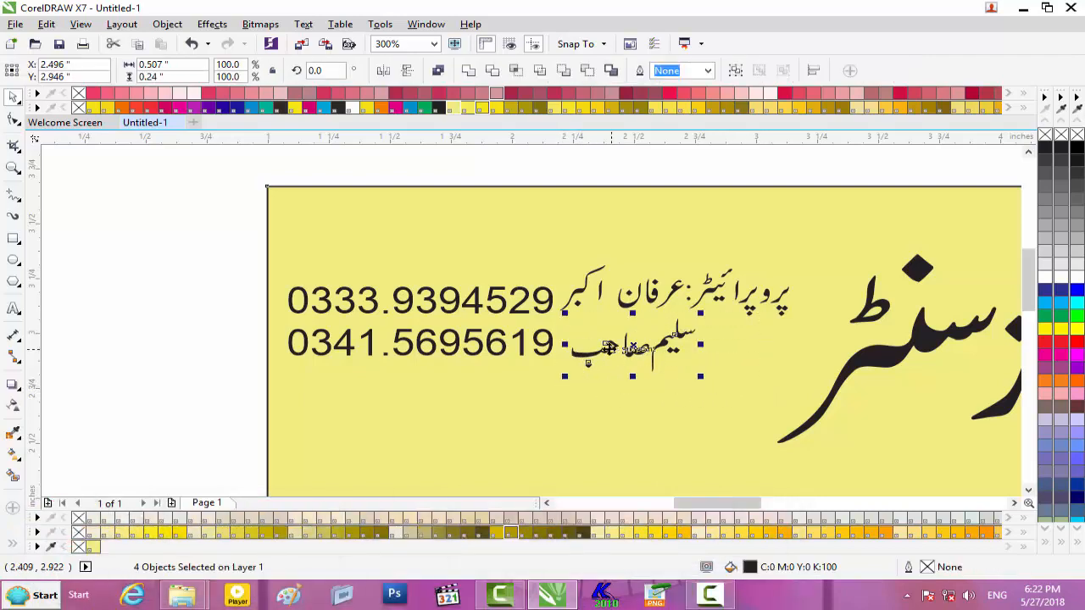
drag(590, 357, 581, 353)
key(Escape)
scroll(254, 327, down, 4)
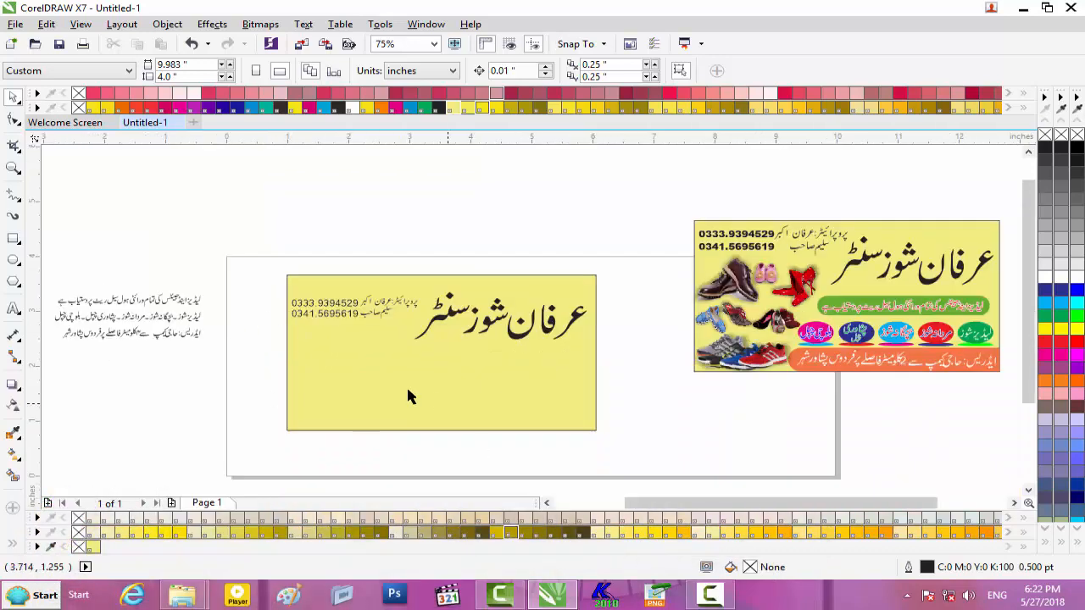
- Place the Urdu wholesale-rate tagline under the shop name, resized to 2.458 × 0.257 in
drag(714, 504, 649, 504)
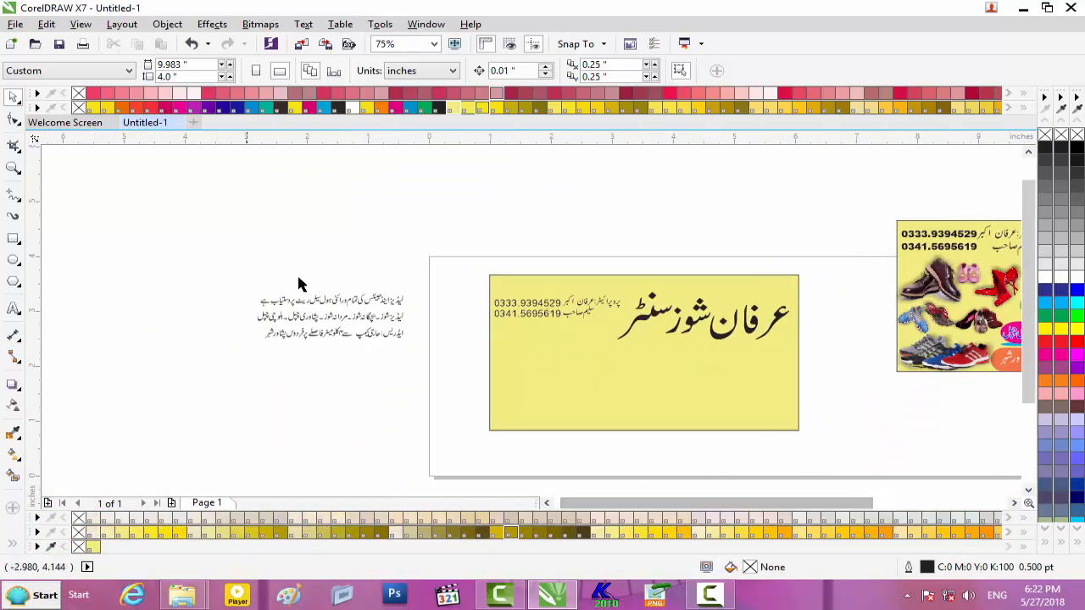
scroll(298, 283, up, 3)
drag(99, 317, 763, 399)
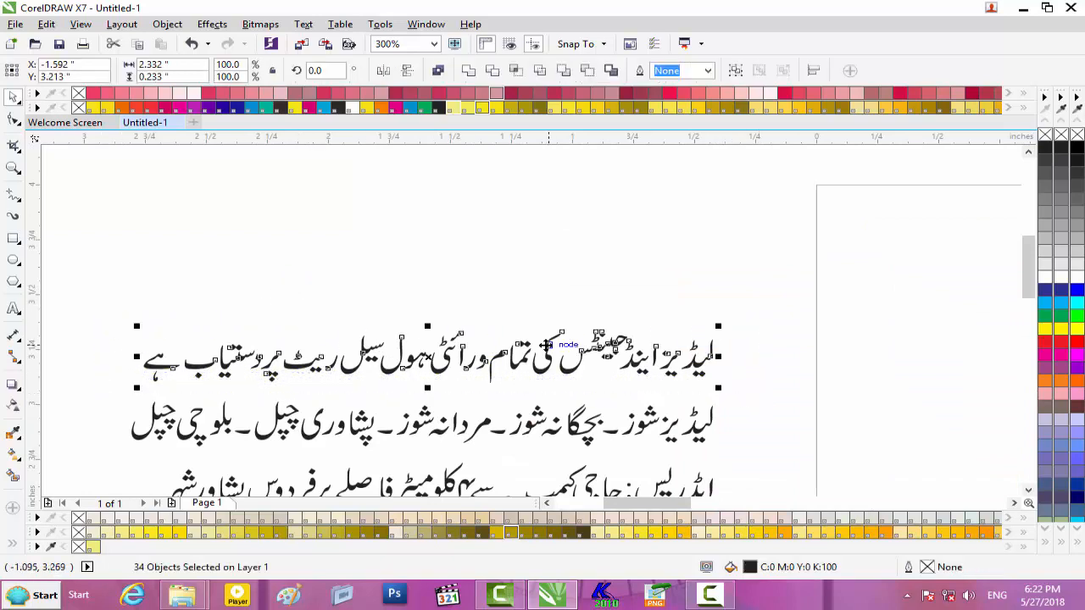
drag(604, 358, 875, 398)
drag(739, 508, 785, 506)
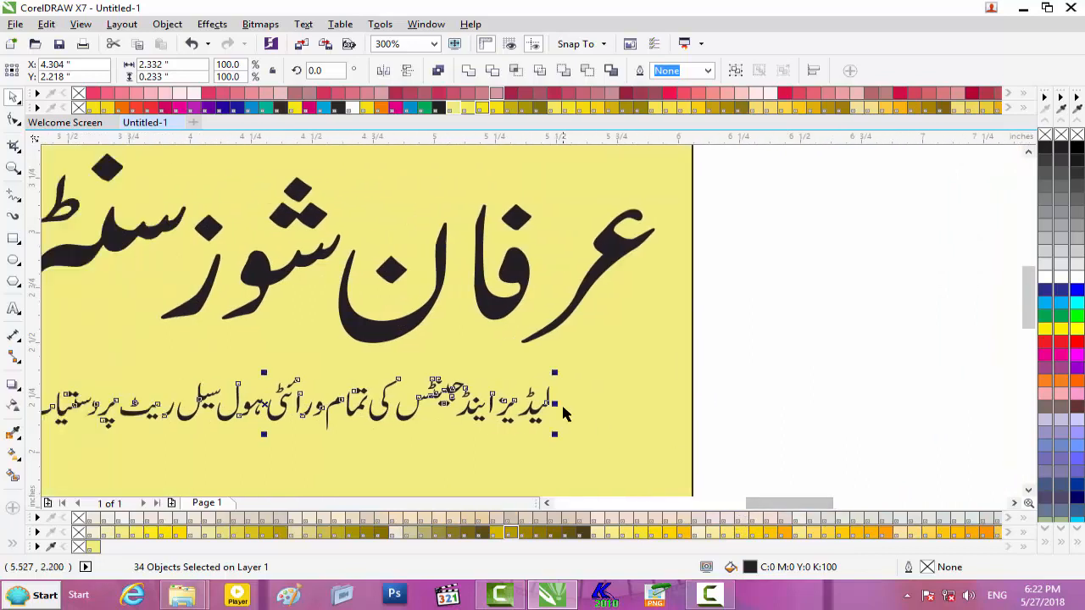
drag(555, 403, 585, 403)
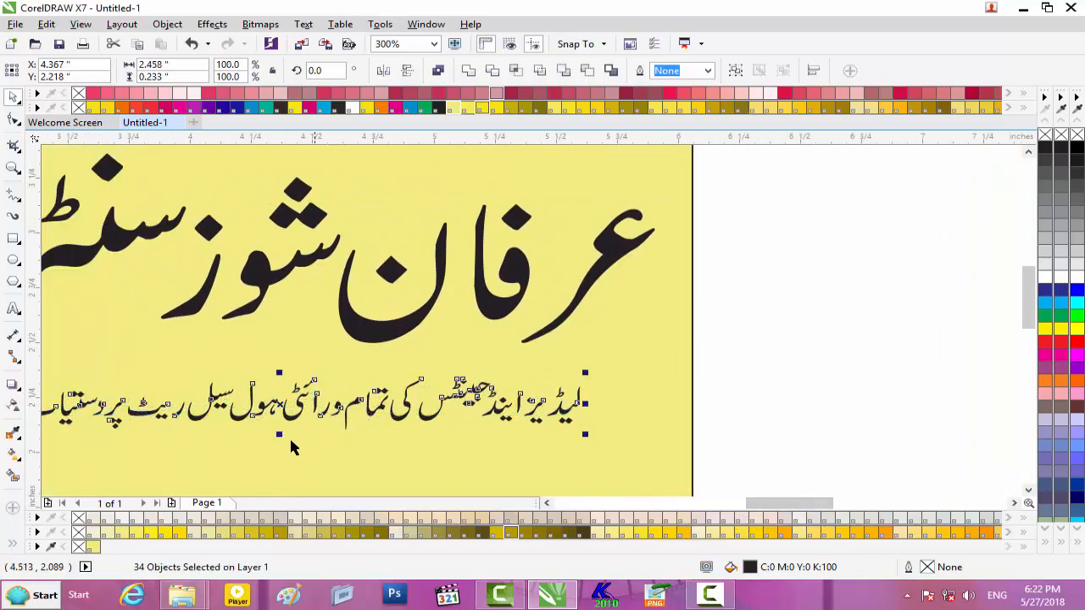
drag(280, 435, 280, 445)
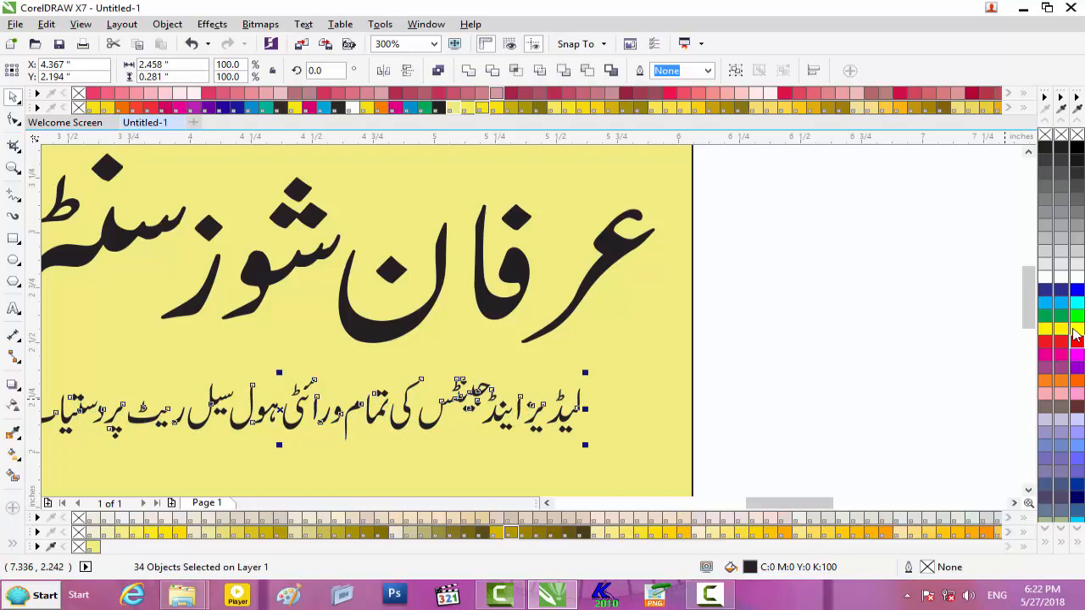
drag(1029, 296, 1029, 315)
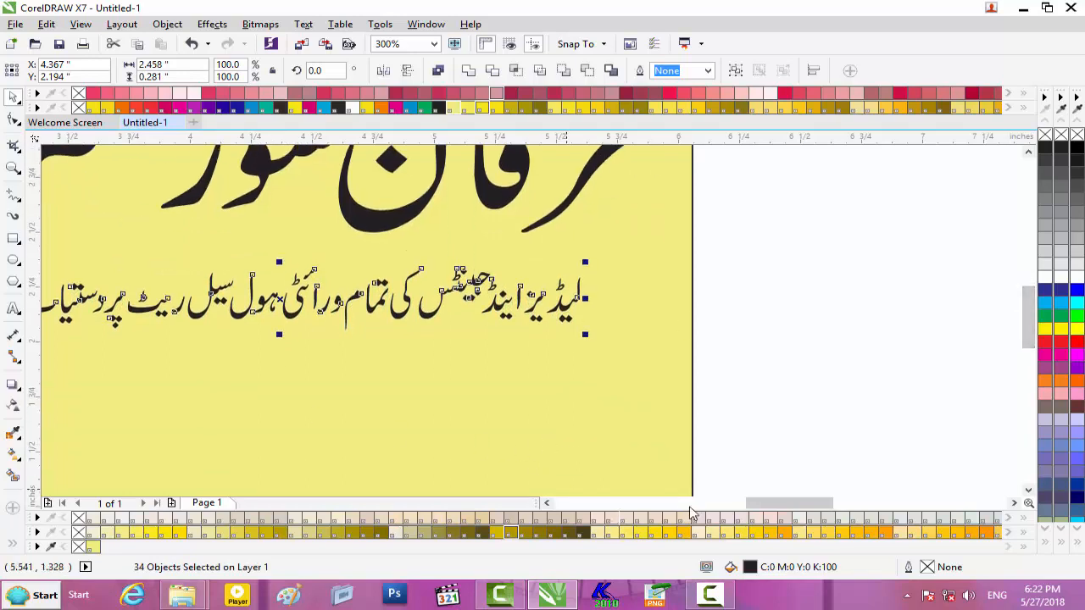
drag(792, 502, 776, 507)
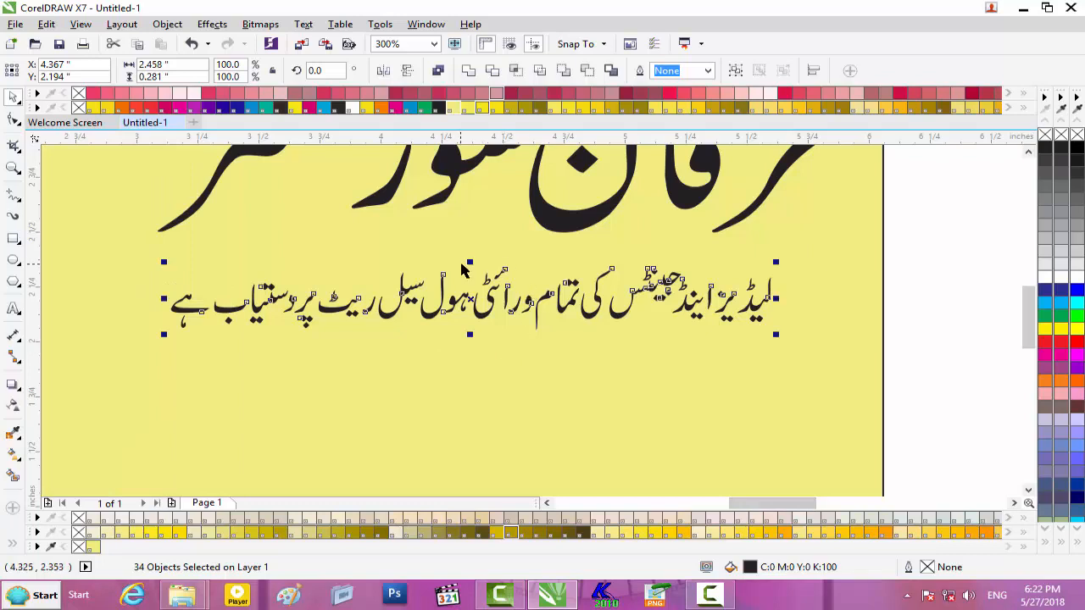
drag(470, 261, 437, 278)
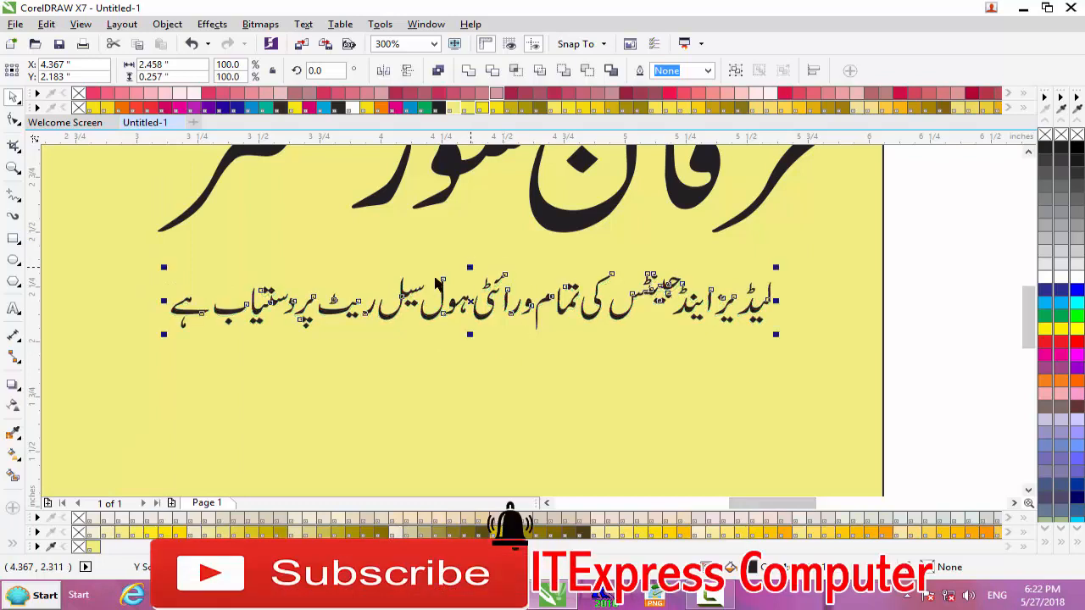
click(13, 239)
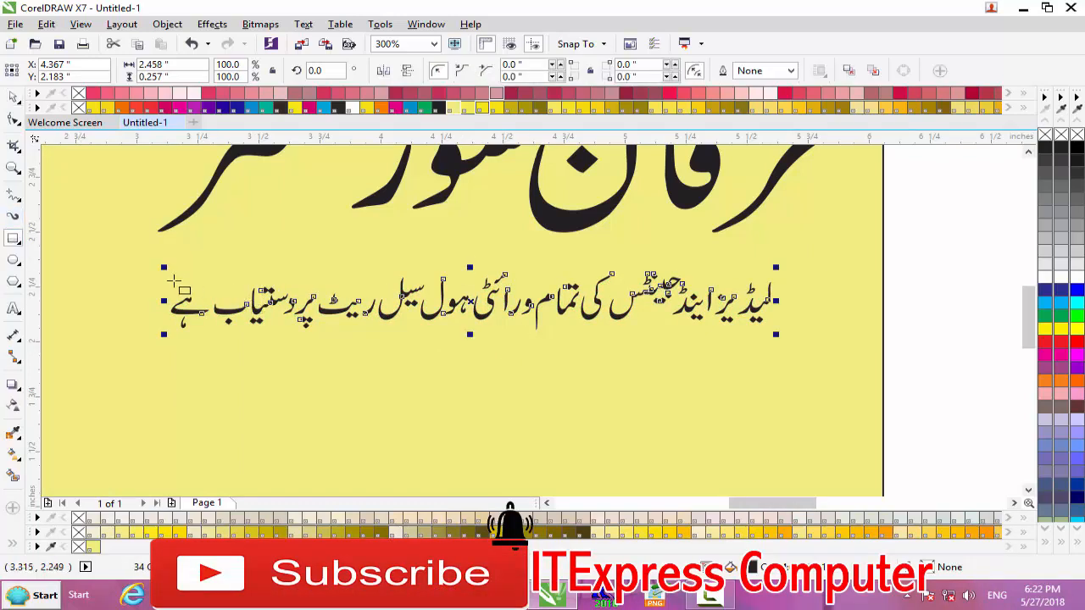
- Draw a 2.663 × 0.372 in frame around the tagline with 0.139 in rounded corners
mouse_move(150, 269)
mouse_down()
mouse_move(219, 291)
mouse_move(688, 310)
mouse_move(801, 350)
mouse_up()
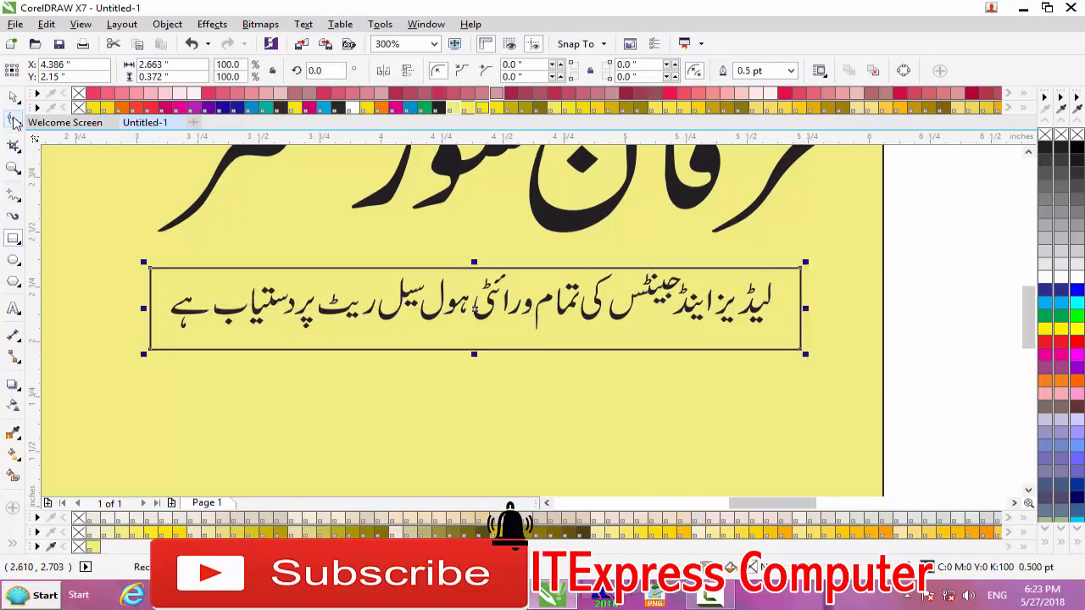
click(13, 122)
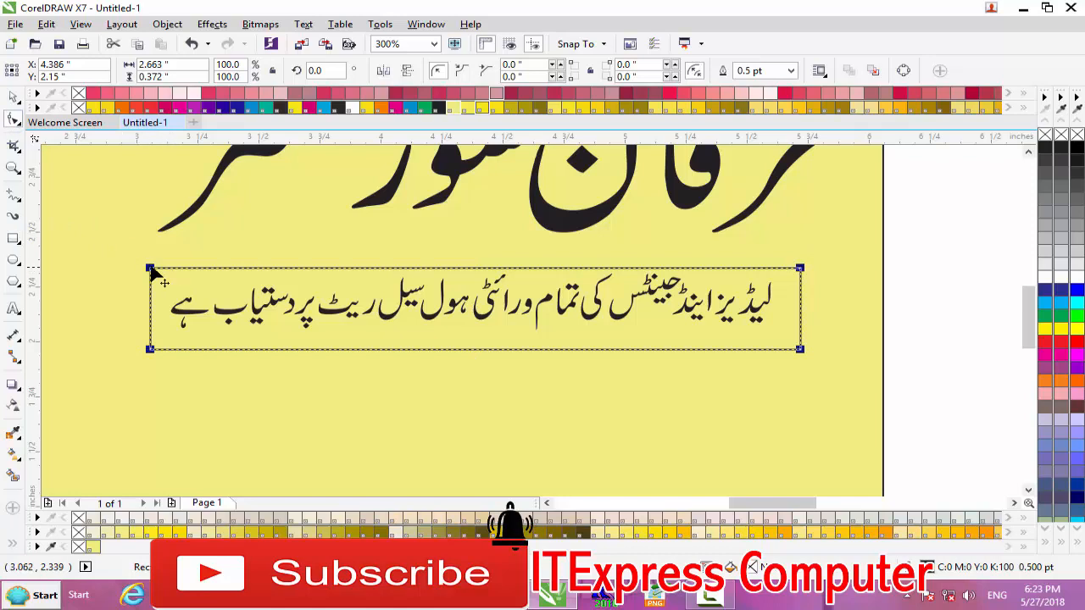
drag(154, 270, 185, 270)
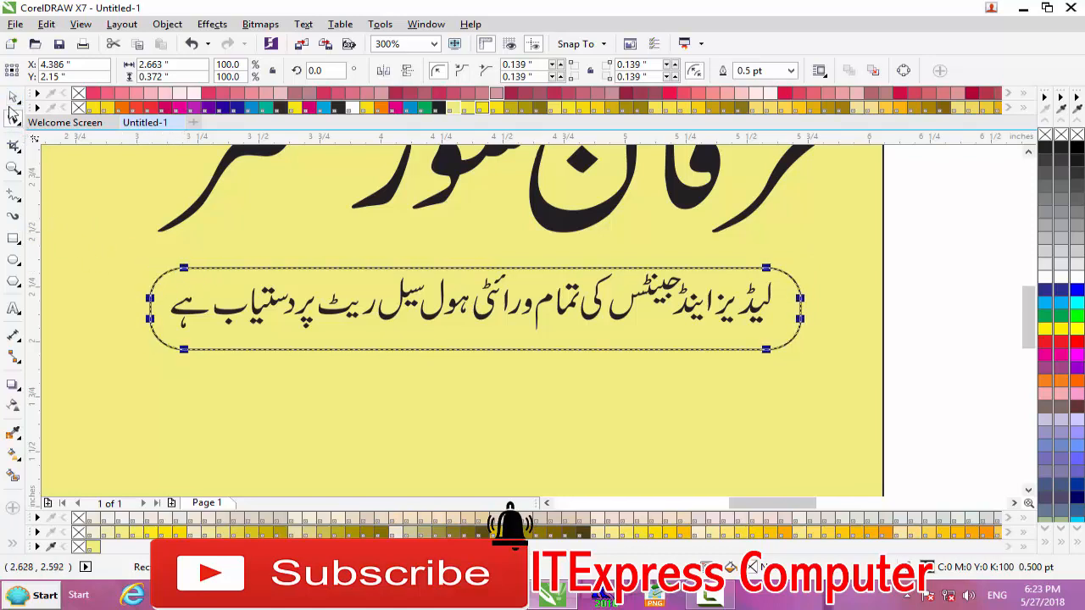
click(12, 98)
scroll(791, 316, down, 4)
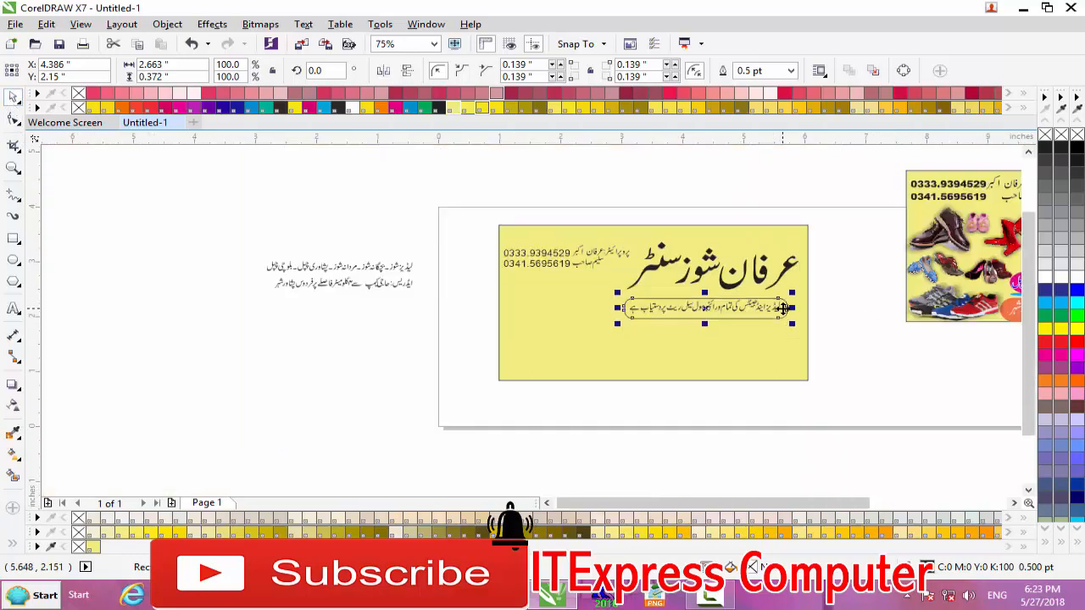
drag(742, 503, 823, 502)
scroll(718, 424, up, 2)
scroll(719, 423, down, 2)
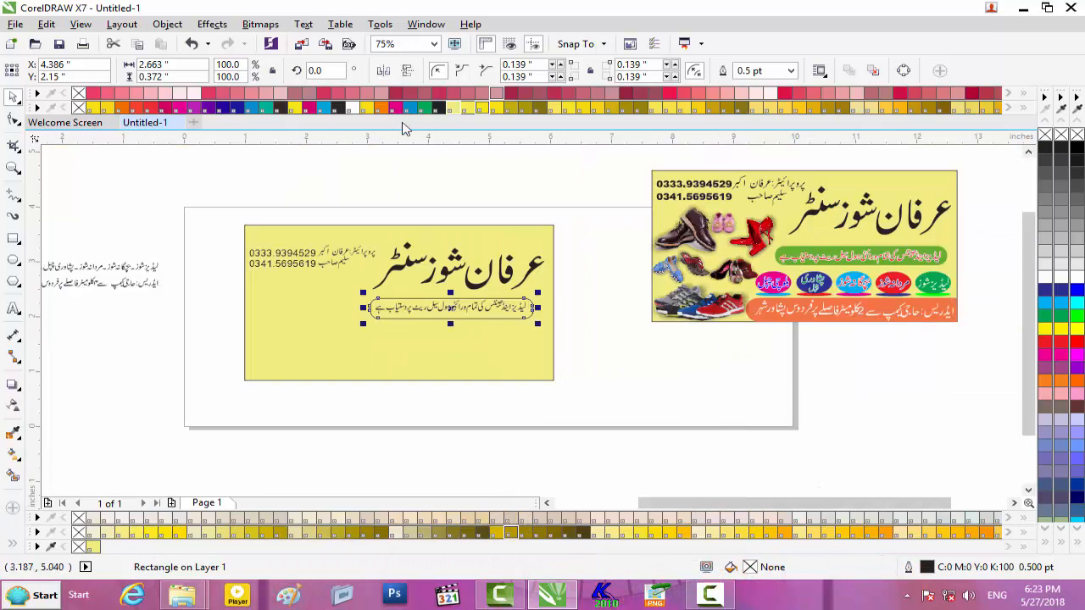
- Fill the pill badge green and move it below the Urdu tagline
click(1063, 318)
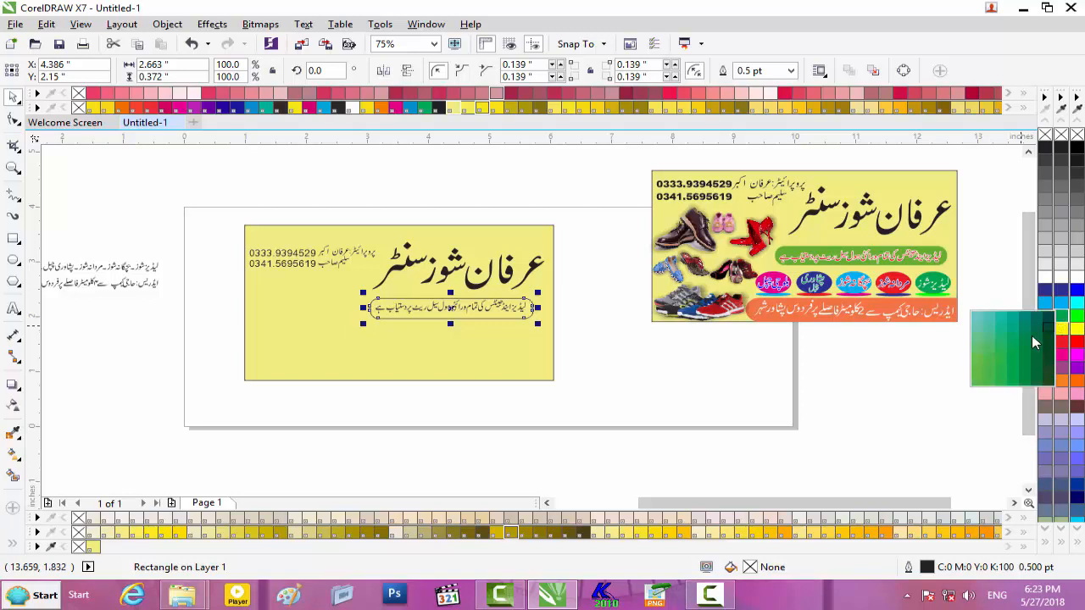
click(978, 361)
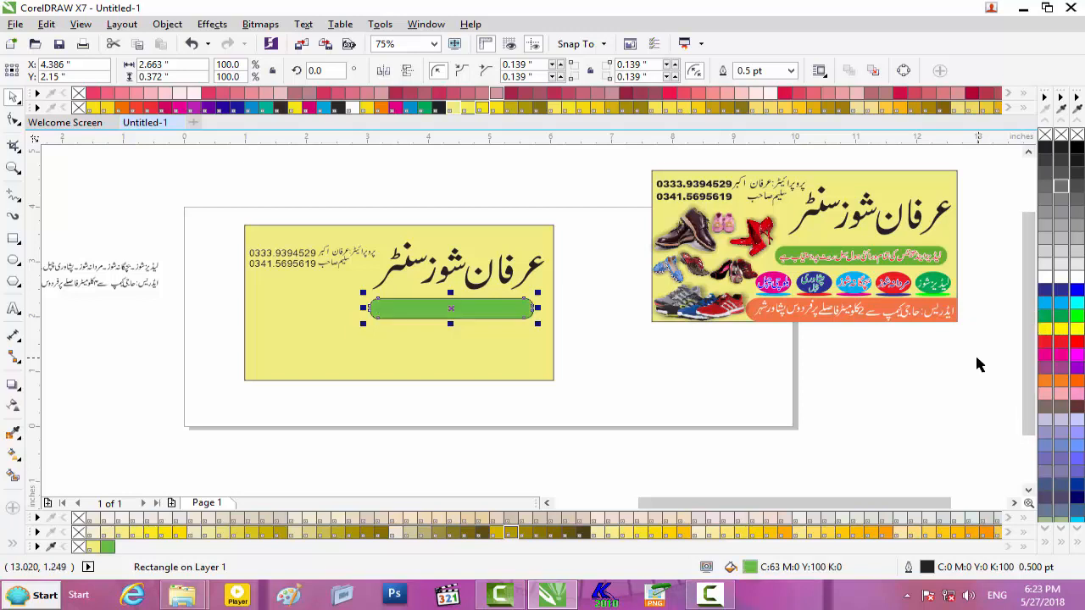
scroll(347, 305, up, 2)
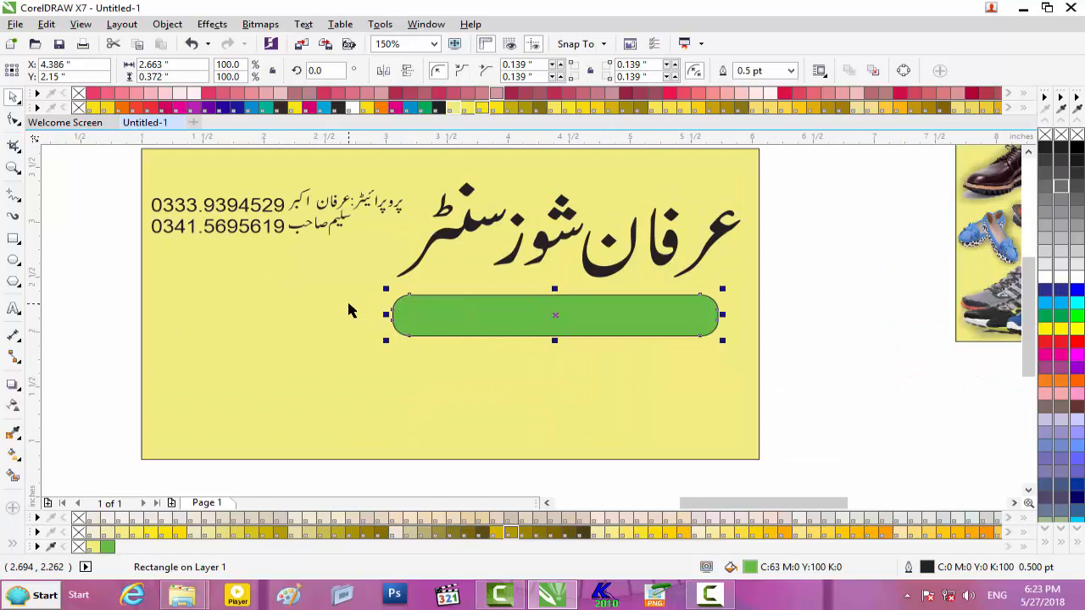
key(shift+Page_Down)
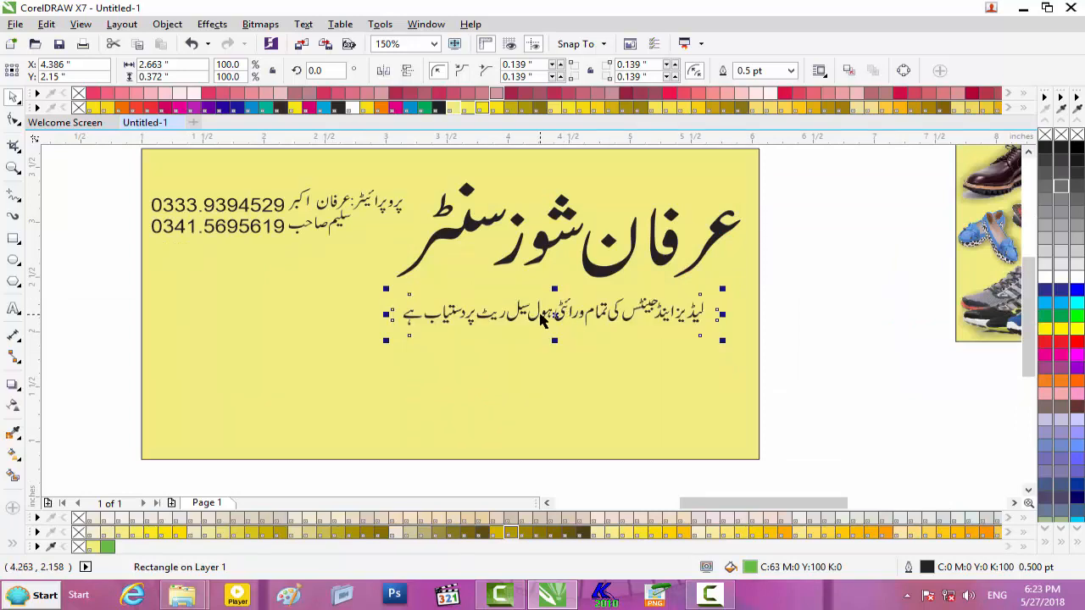
key(shift+Page_Up)
drag(589, 318, 588, 343)
- Keep the tagline in front and nudge the green badge up behind it
click(589, 313)
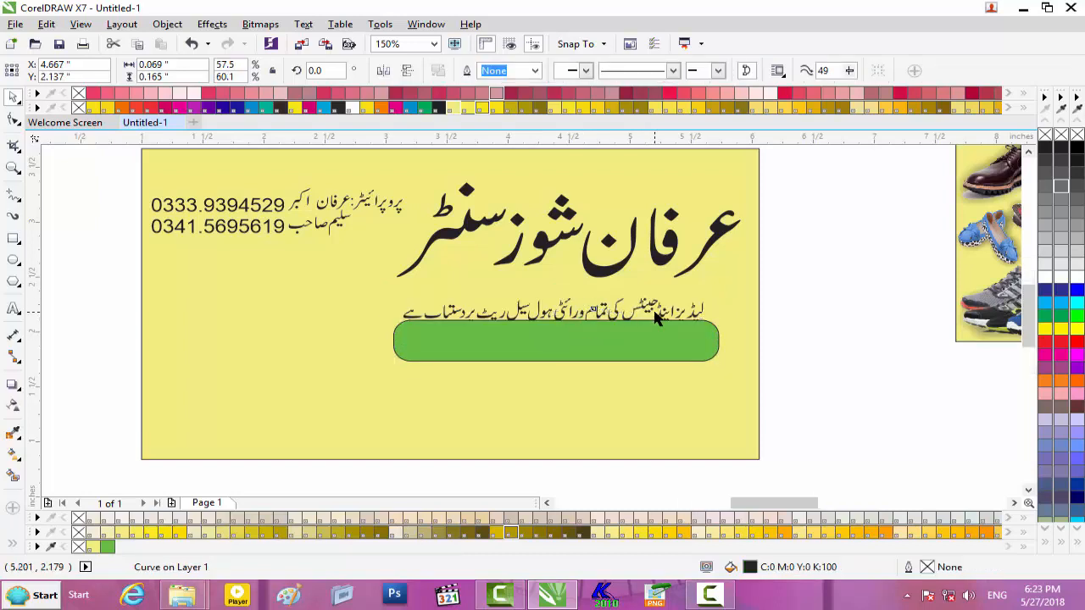
scroll(657, 316, up, 2)
drag(909, 268, 411, 356)
drag(144, 385, 95, 385)
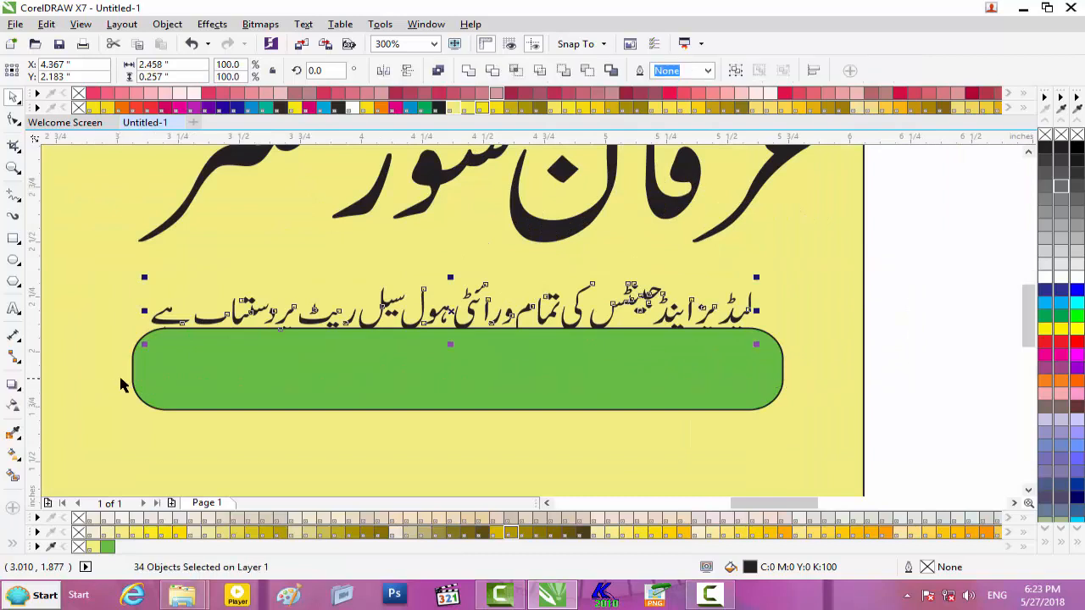
key(shift+Page_Down)
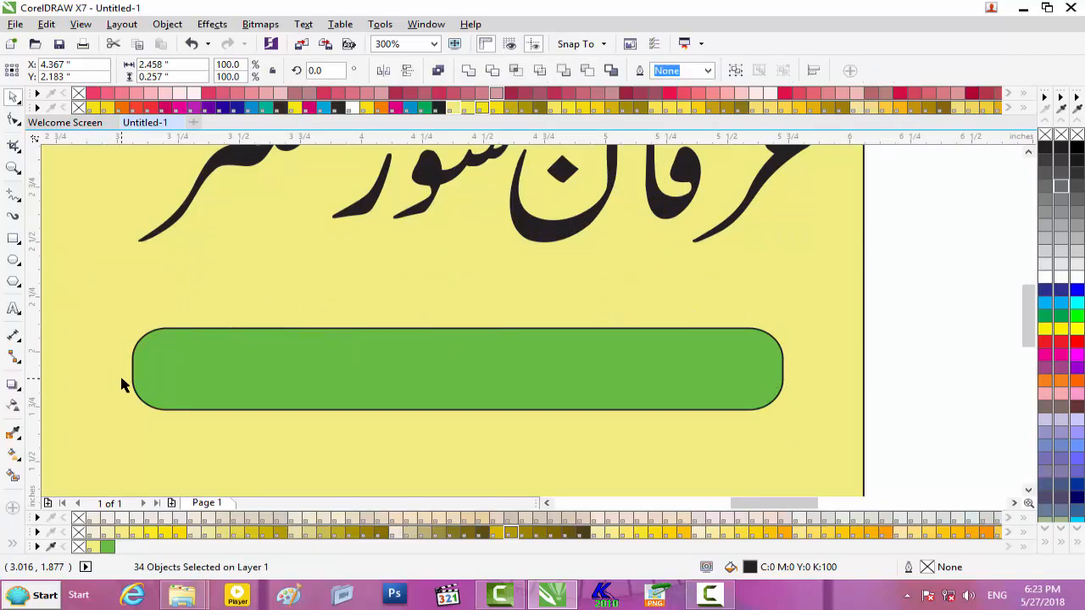
key(ctrl+z)
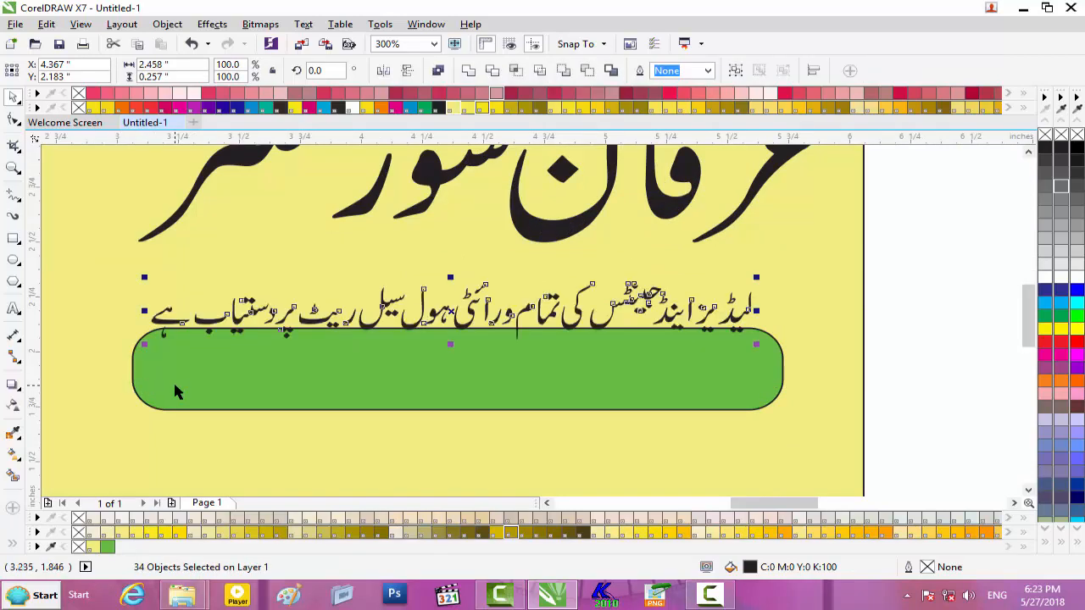
click(514, 394)
key(Up)
key(Up)
key(Up)
key(Up)
key(Up)
key(Up)
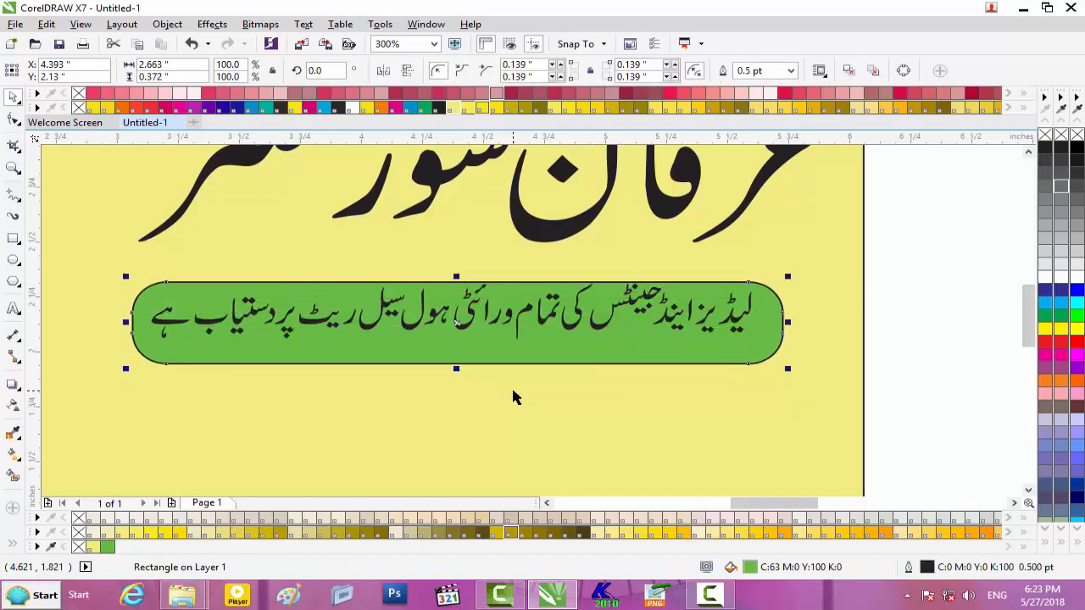
key(Up)
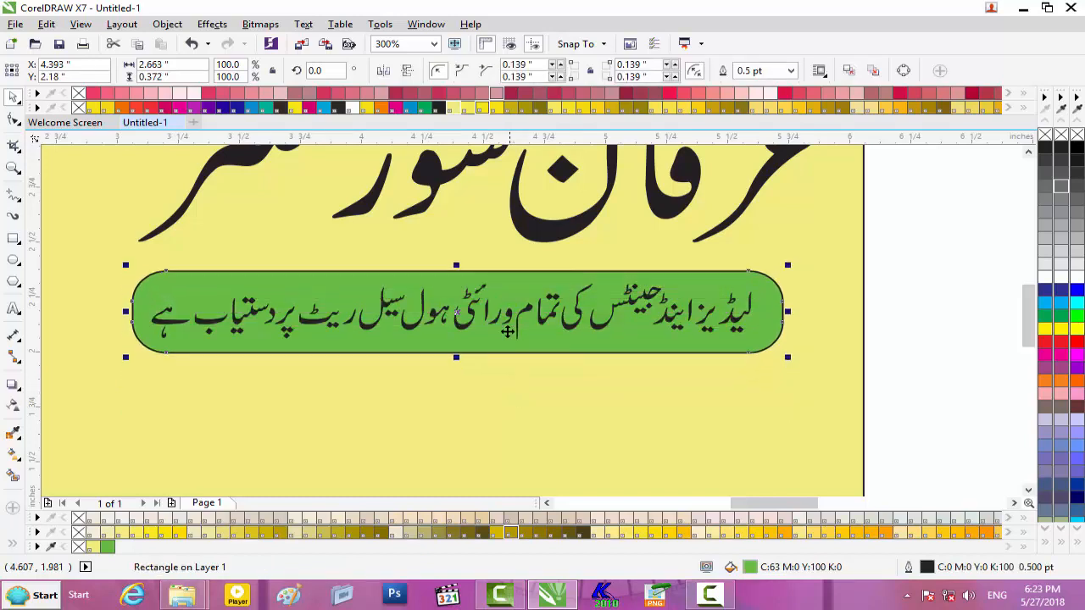
- Group the 34 tagline pieces and widen the group slightly
click(520, 322)
click(797, 376)
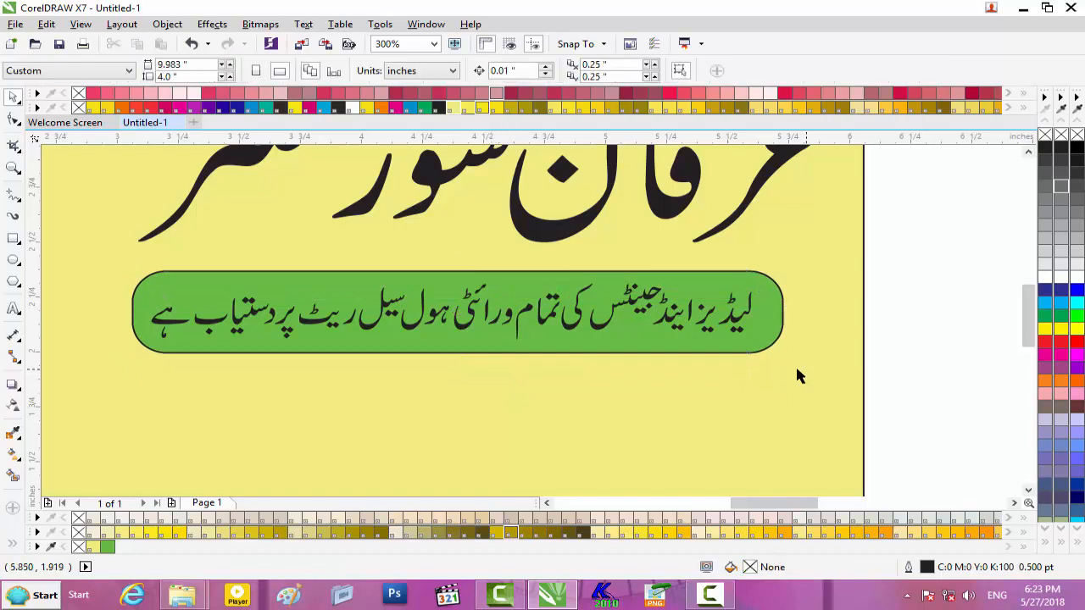
drag(119, 282, 118, 283)
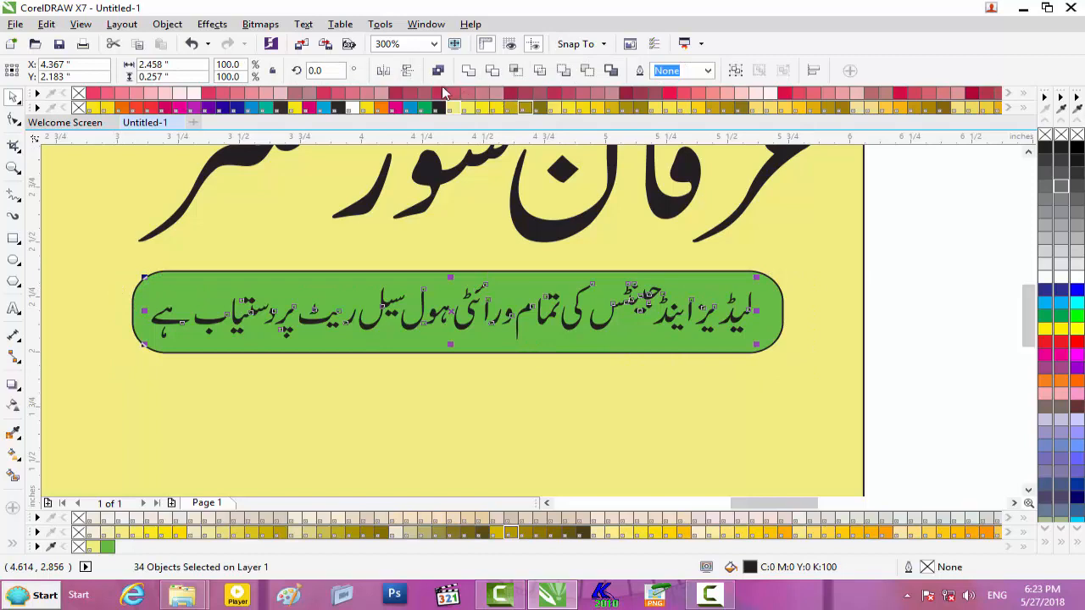
key(ctrl+g)
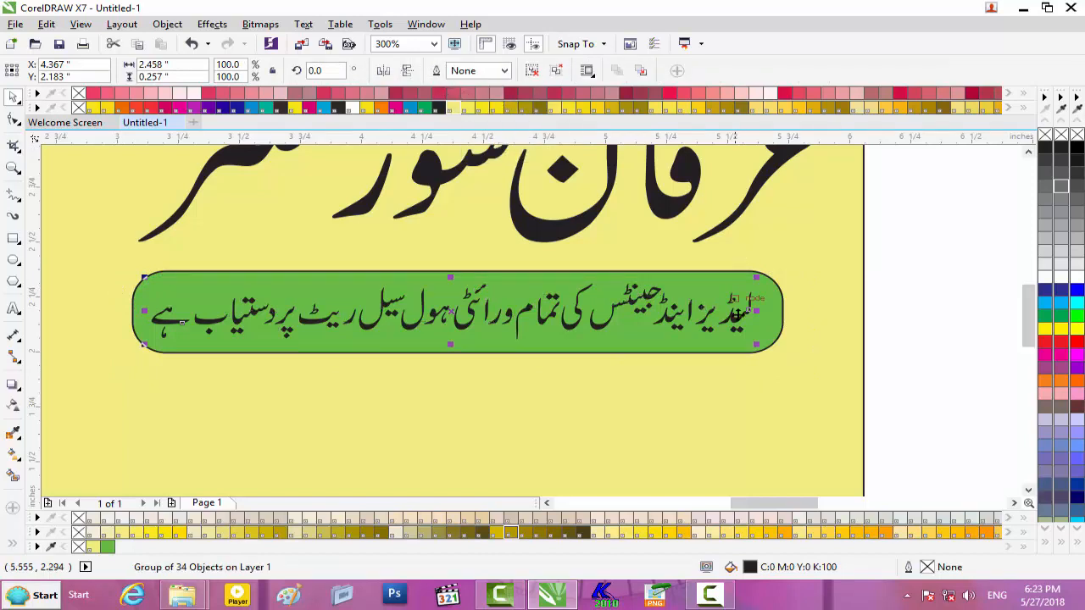
click(910, 325)
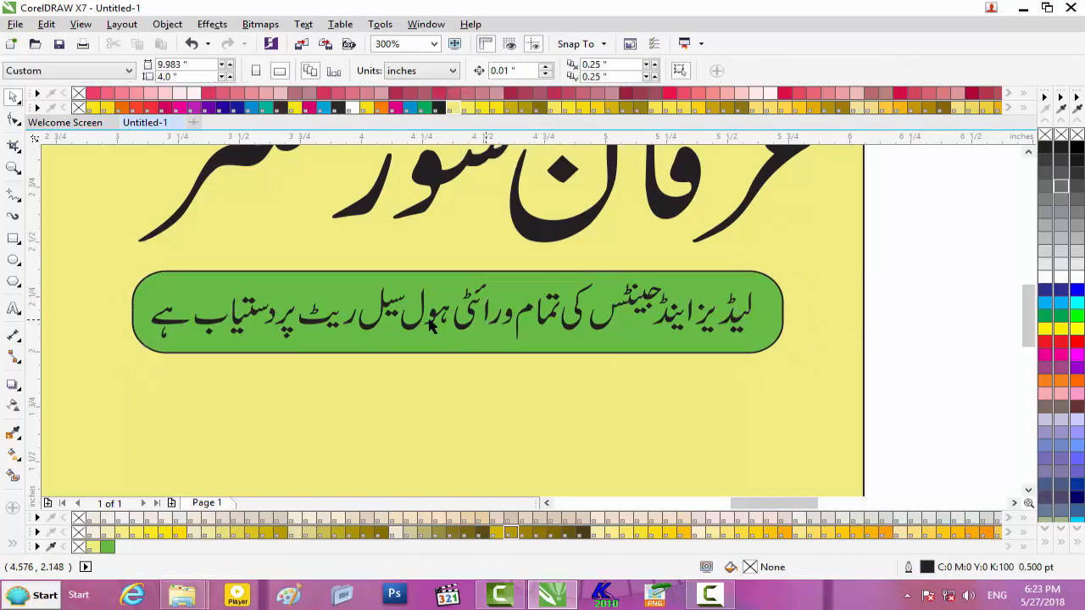
click(275, 326)
drag(767, 314, 780, 313)
- Stretch the green badge and its tagline together slightly wider
scroll(676, 316, down, 4)
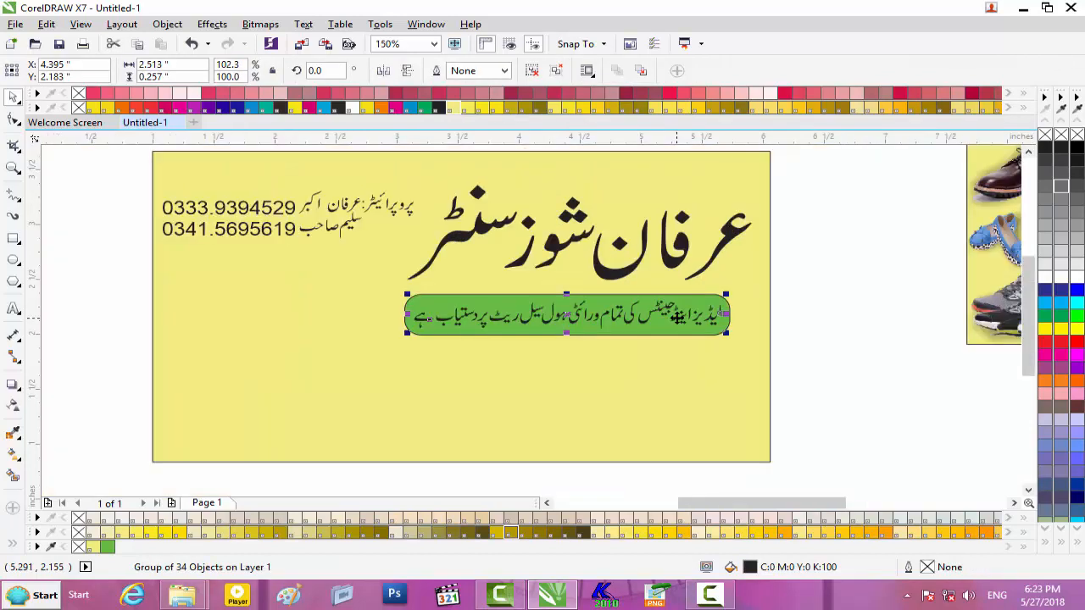
drag(654, 502, 707, 501)
drag(581, 291, 283, 356)
scroll(377, 337, up, 2)
drag(327, 298, 308, 298)
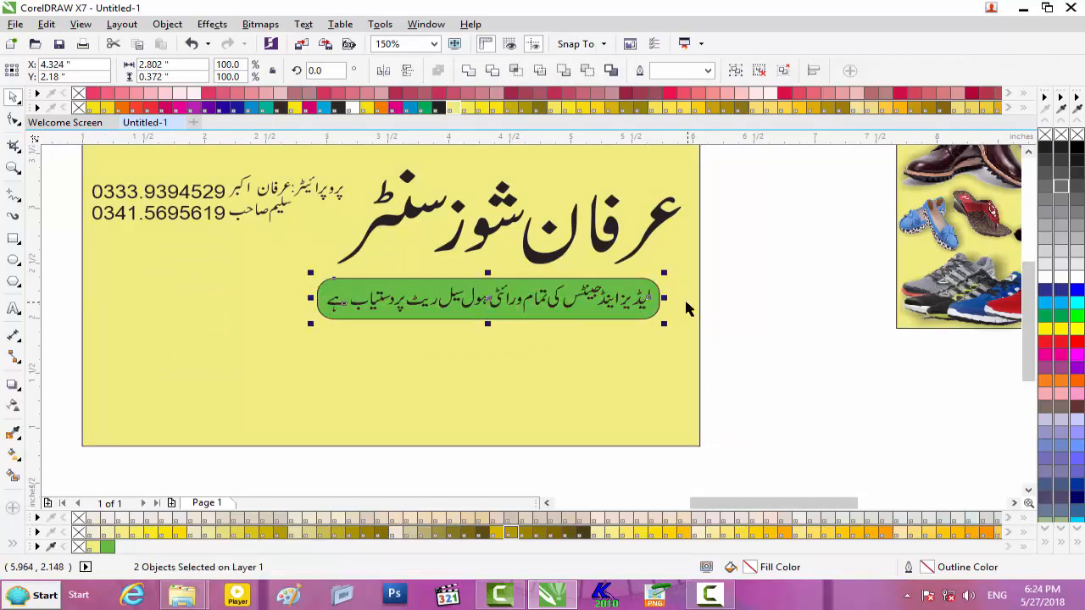
drag(669, 297, 679, 297)
scroll(642, 339, down, 2)
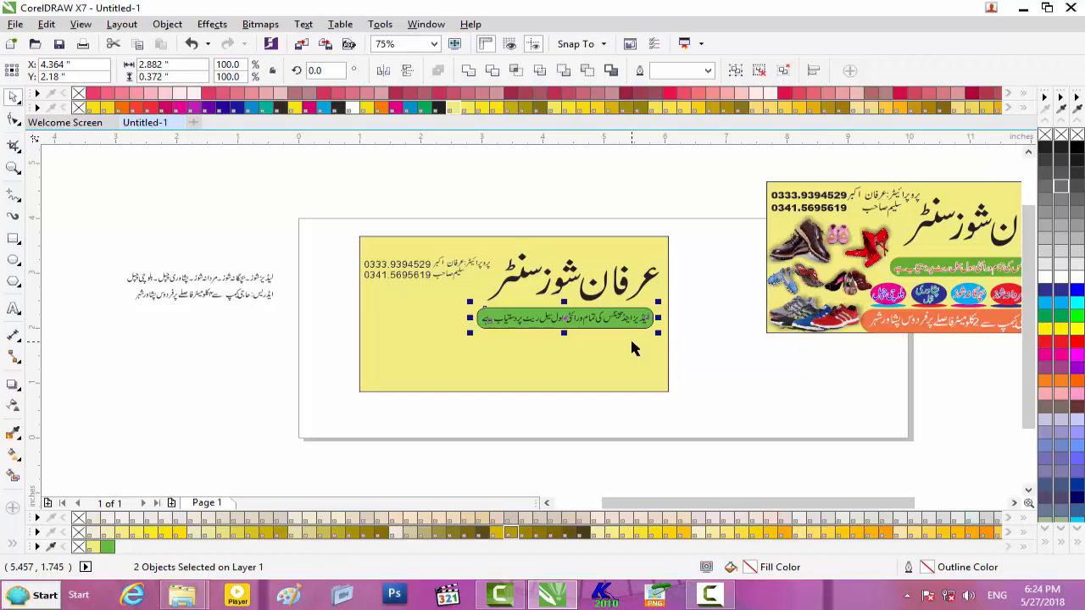
click(12, 260)
- Draw an oval and a flattened 1.597 × 0.139 in copy beneath it
drag(168, 371, 264, 428)
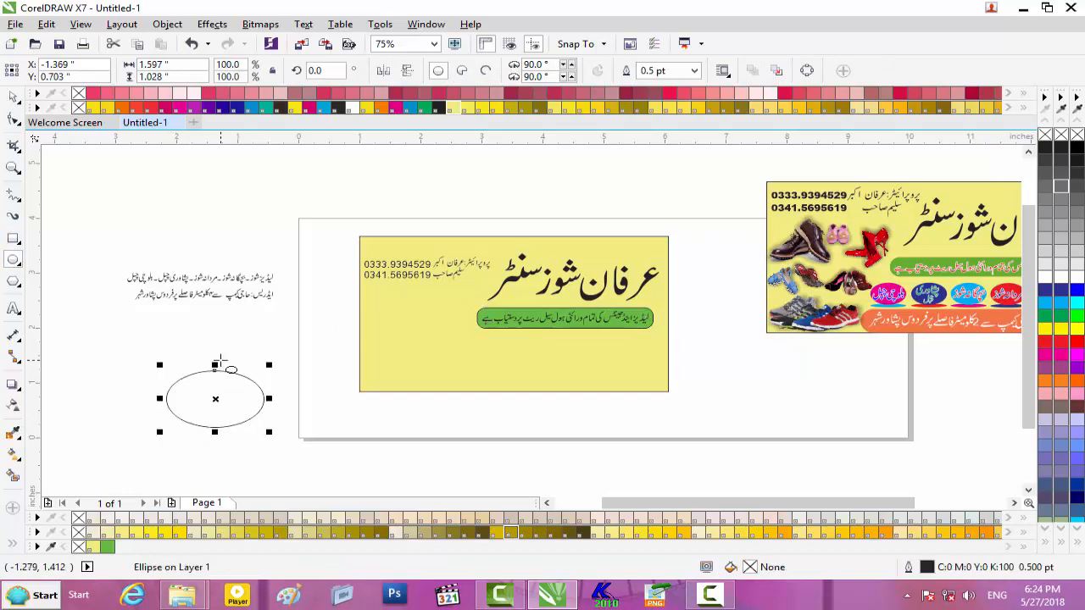
key(ctrl+c)
key(ctrl+v)
drag(215, 366, 217, 435)
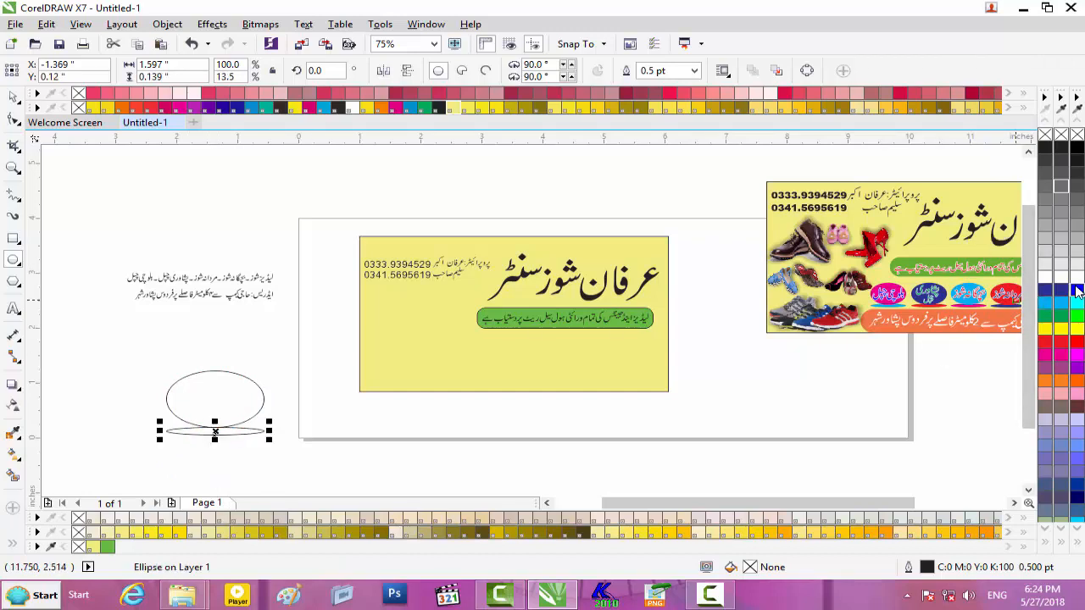
- Move both ovals onto the yellow card below the green badge
drag(761, 503, 771, 506)
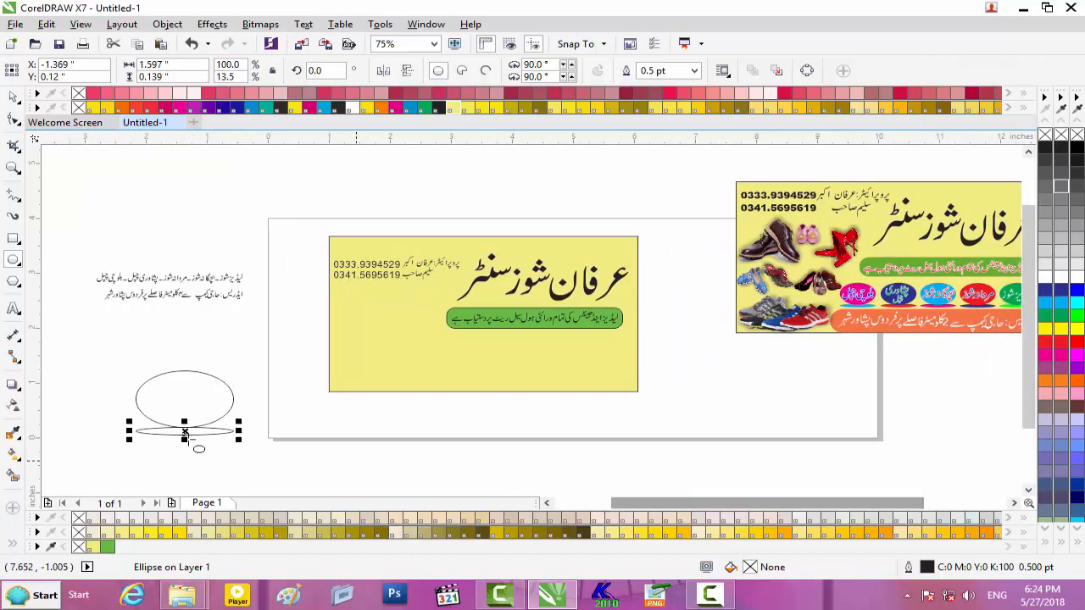
click(14, 97)
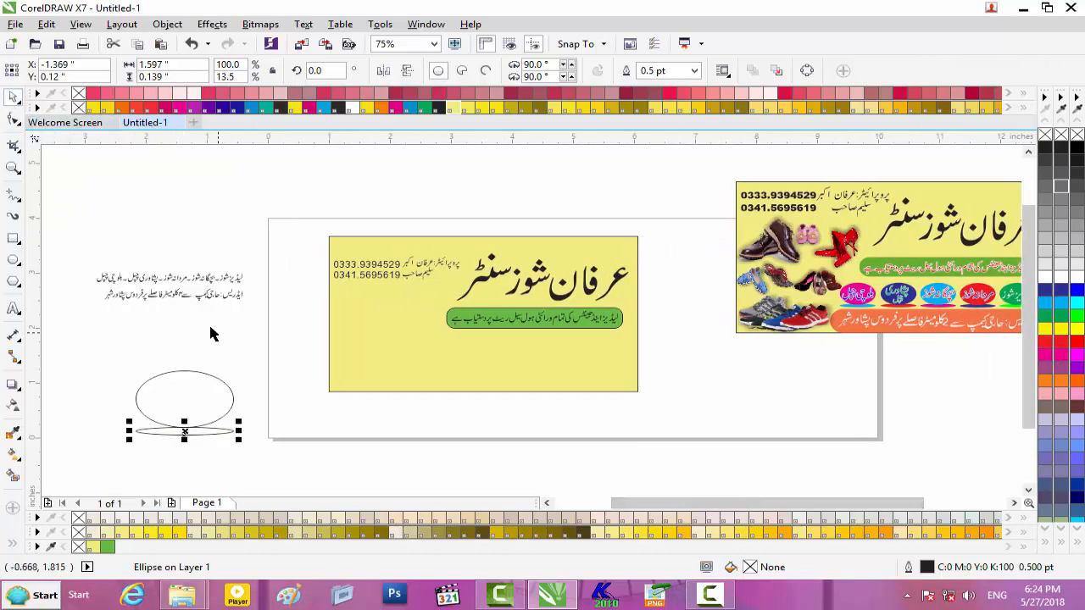
drag(263, 360, 97, 477)
drag(160, 389, 564, 360)
drag(823, 503, 884, 501)
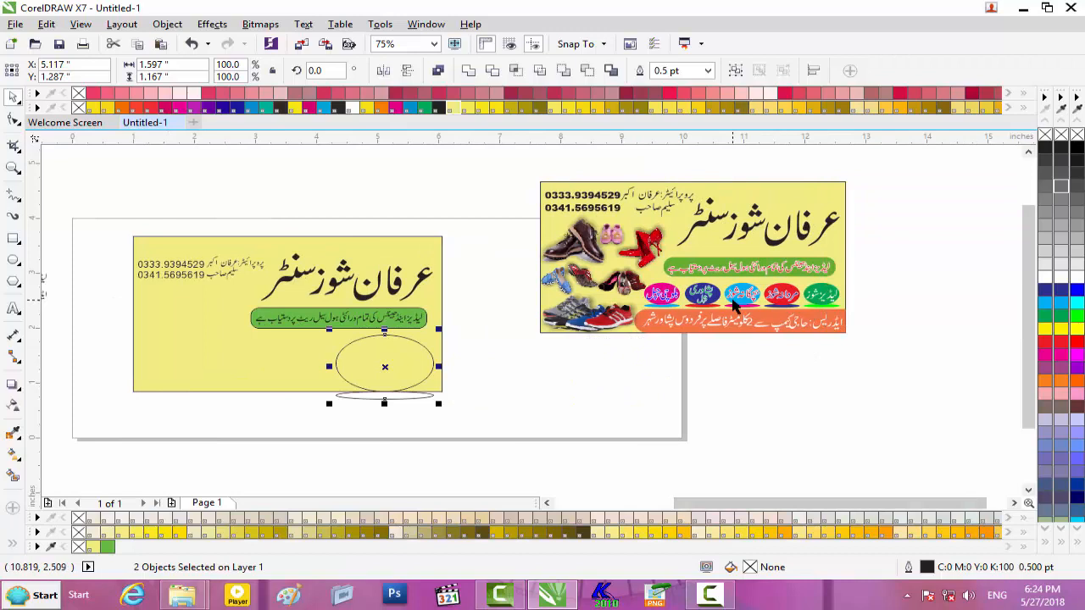
- Shrink the oval-and-base pair about its centre and move it up and right
scroll(328, 345, up, 2)
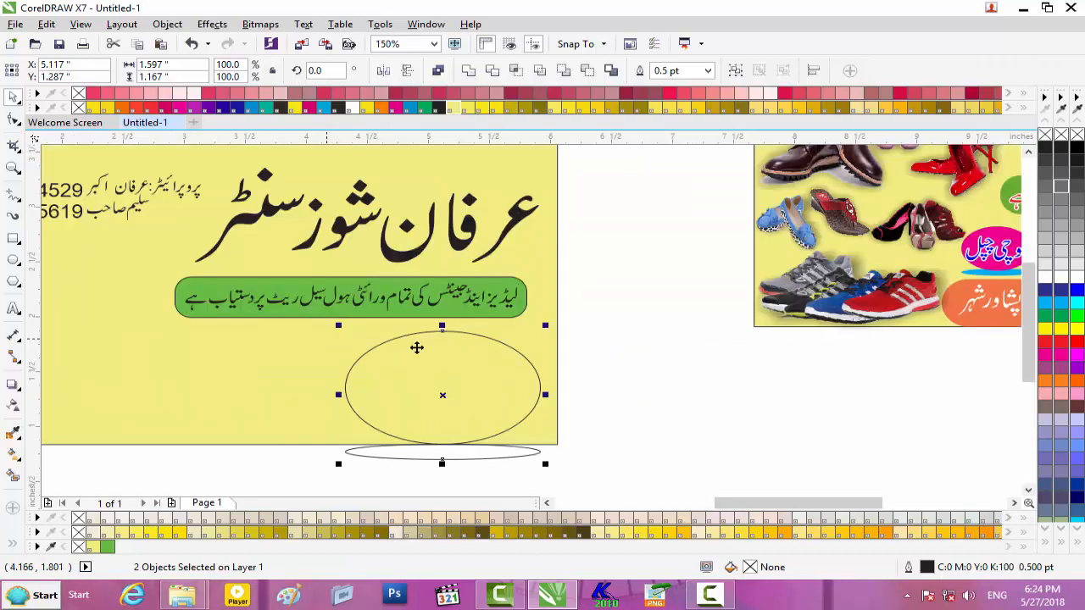
drag(549, 324, 504, 353)
drag(440, 395, 484, 360)
drag(547, 317, 543, 323)
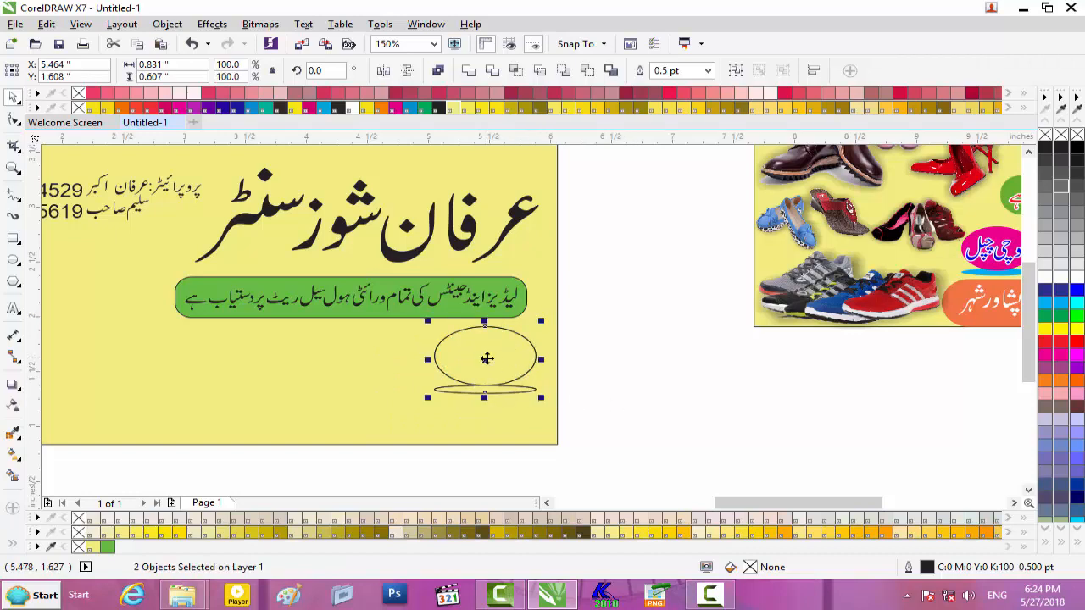
- Duplicate the oval pair and move the copies left along the row
key(KP_Add)
key(Left)
key(Left)
key(Left)
key(Left)
key(Left)
key(Left)
key(Left)
key(Left)
key(Left)
key(Left)
key(Left)
key(Left)
key(Left)
key(Left)
key(Left)
key(Left)
key(Left)
key(Left)
key(Left)
key(Left)
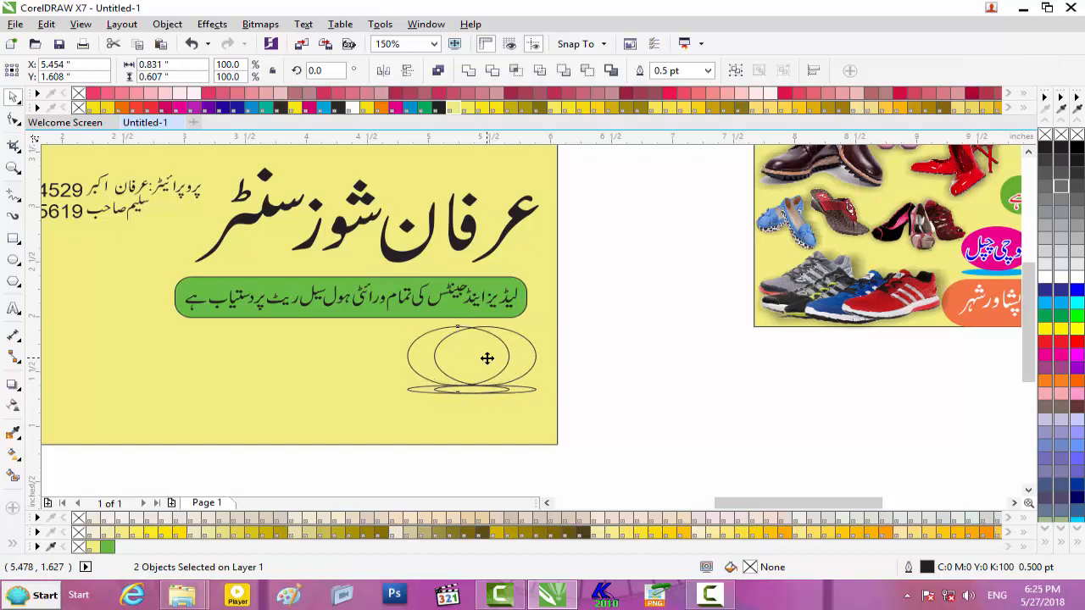
key(Left)
key(Left)
key(Left)
key(Left)
key(Left)
key(Left)
key(Left)
key(Left)
key(Left)
key(Left)
key(Left)
key(Left)
key(Left)
key(Left)
key(Left)
key(Left)
key(Left)
key(Left)
key(Left)
key(Left)
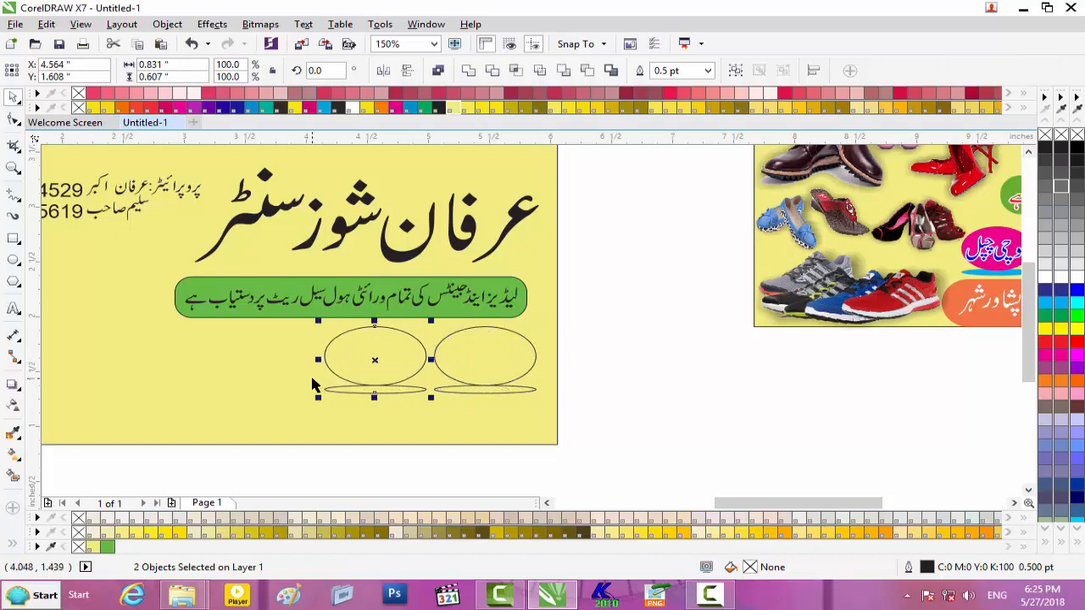
drag(366, 361, 129, 358)
- Select all ten ovals, shrink the row, move it under the slogan bar, and stretch it wider and taller
drag(712, 308, 246, 411)
drag(51, 430, 191, 438)
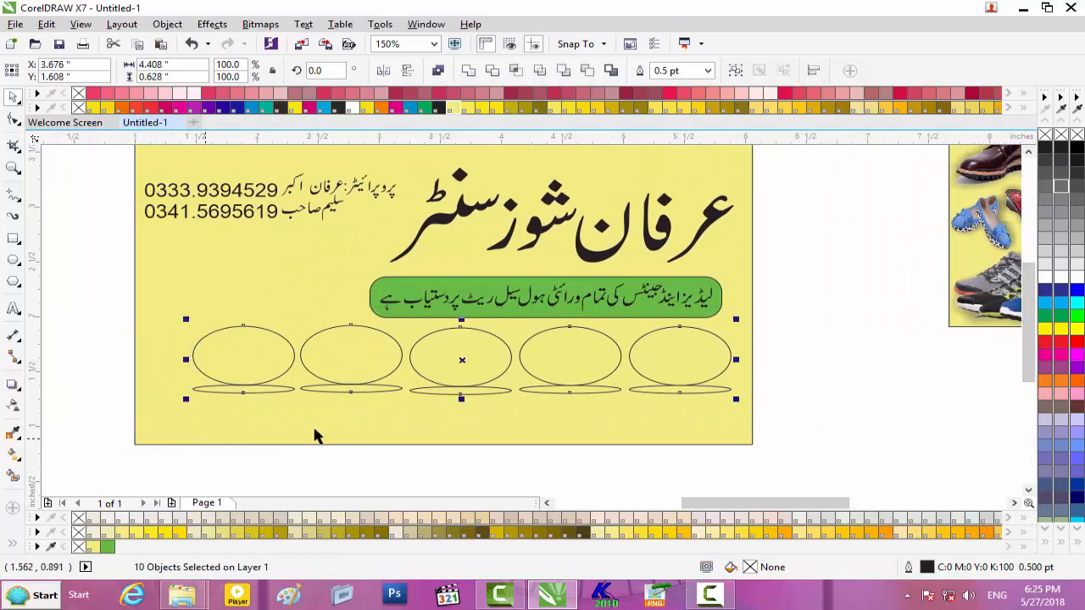
drag(736, 320, 678, 335)
drag(462, 357, 556, 350)
drag(710, 508, 750, 507)
drag(142, 349, 85, 349)
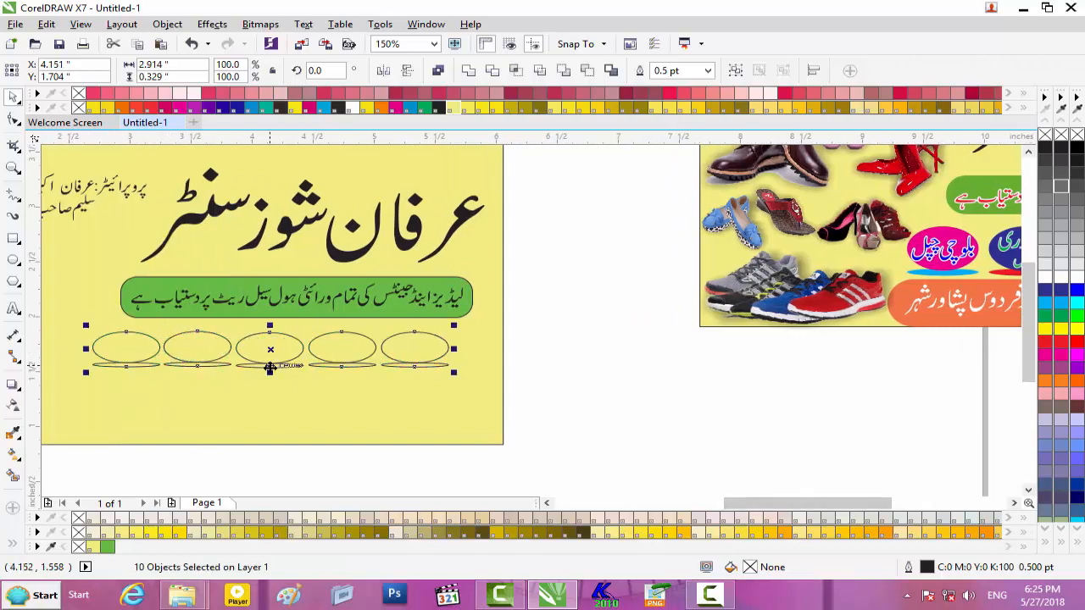
drag(269, 372, 266, 386)
drag(266, 389, 267, 388)
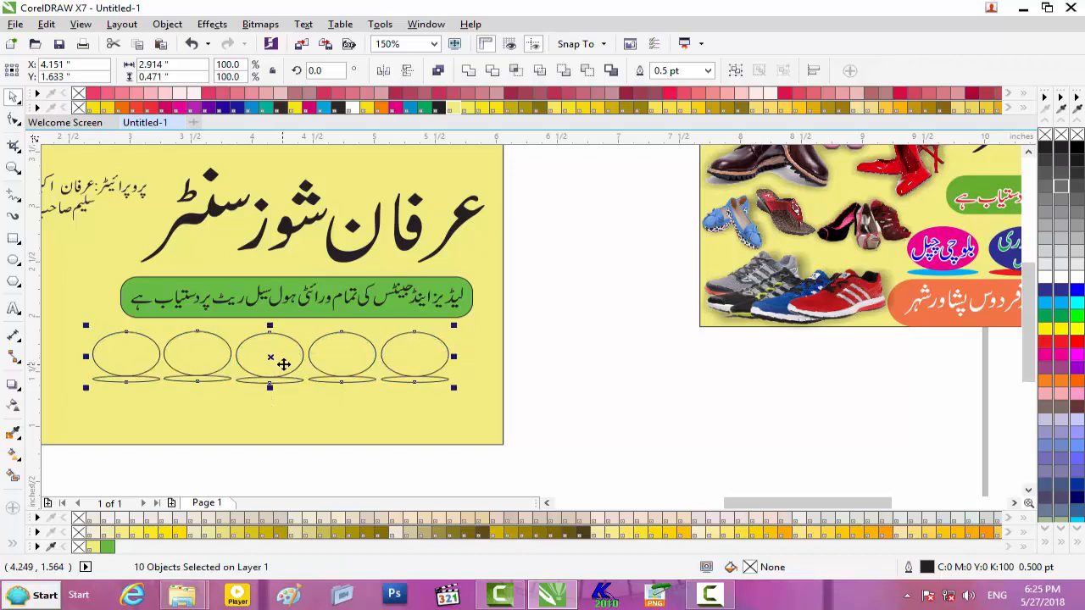
- Nudge the oval row and widen it further so it spans 3.174 × 0.553 in
key(Up)
key(Up)
key(Right)
key(Right)
key(Right)
key(Right)
key(Right)
key(Right)
key(Right)
key(Right)
drag(463, 354, 479, 354)
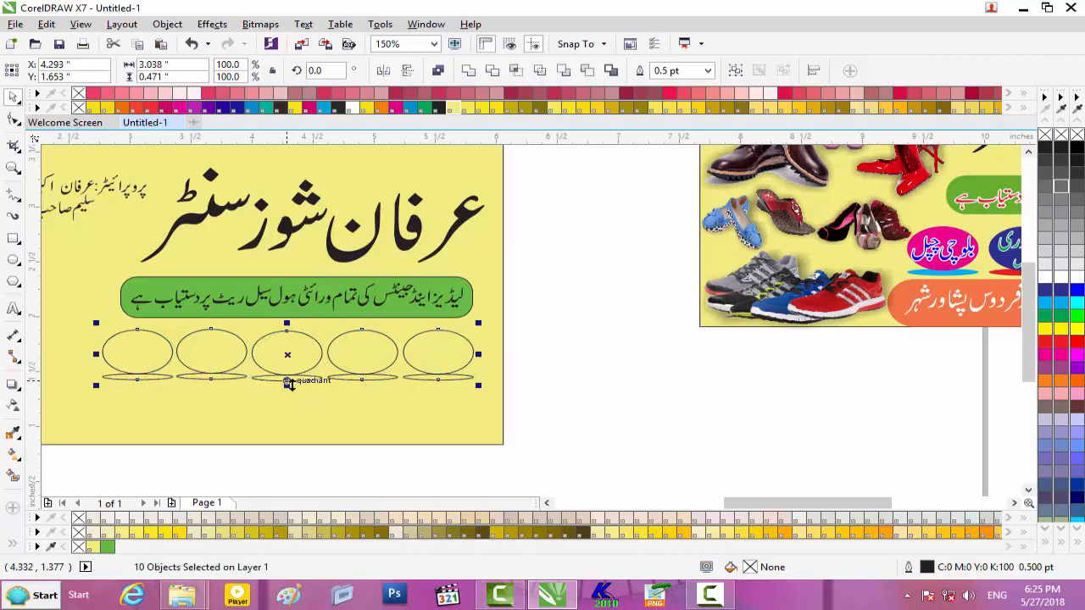
drag(286, 385, 287, 394)
drag(95, 357, 80, 361)
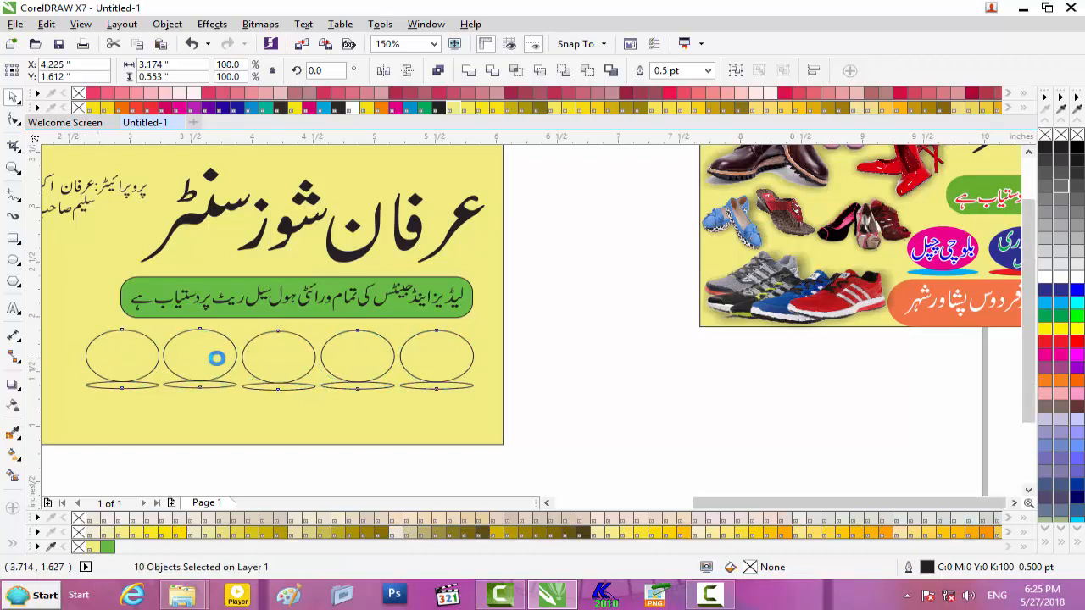
scroll(218, 360, down, 2)
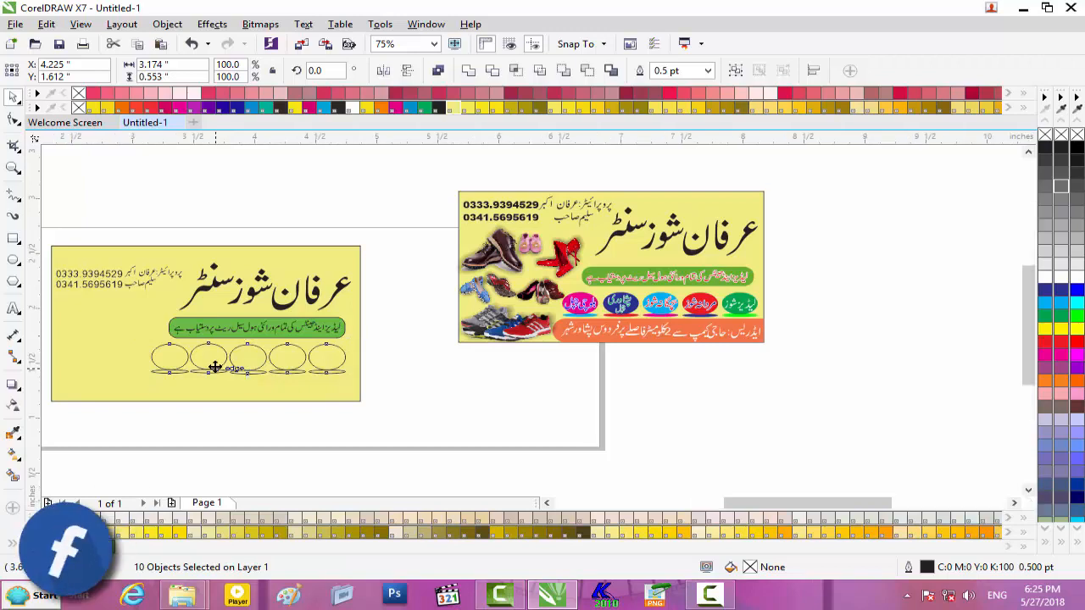
scroll(215, 366, up, 2)
- Fill the rightmost oval cyan with a green base, and the fourth oval blue with a cyan base
click(448, 343)
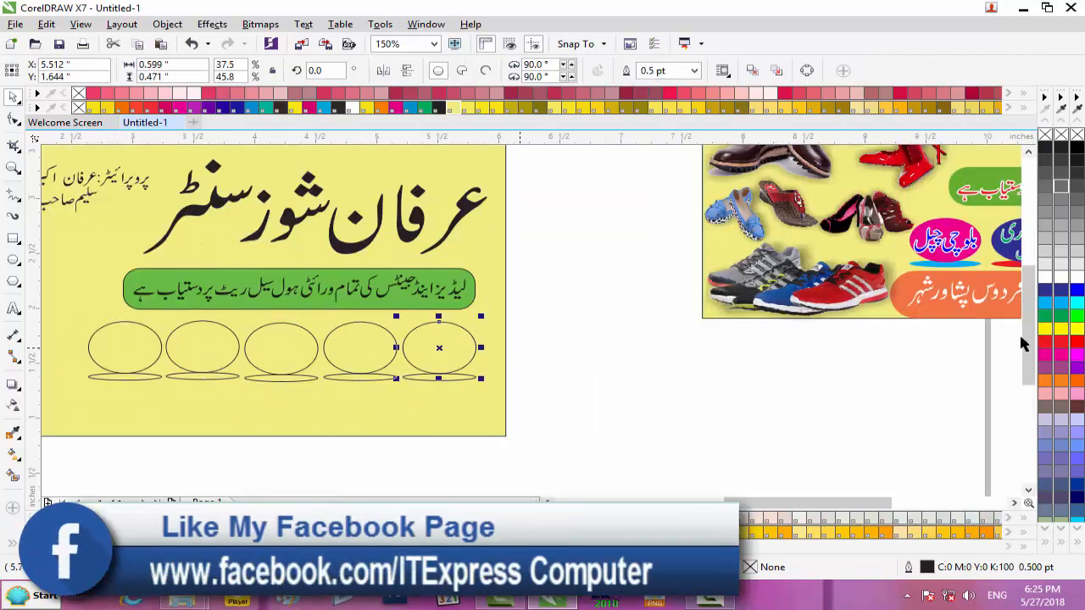
click(1077, 302)
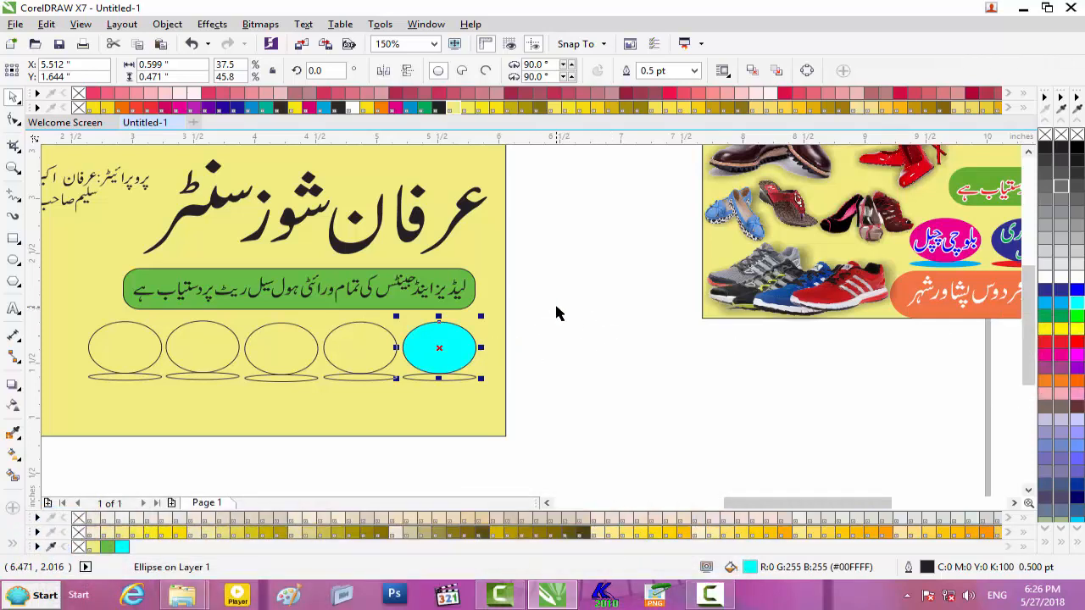
click(449, 380)
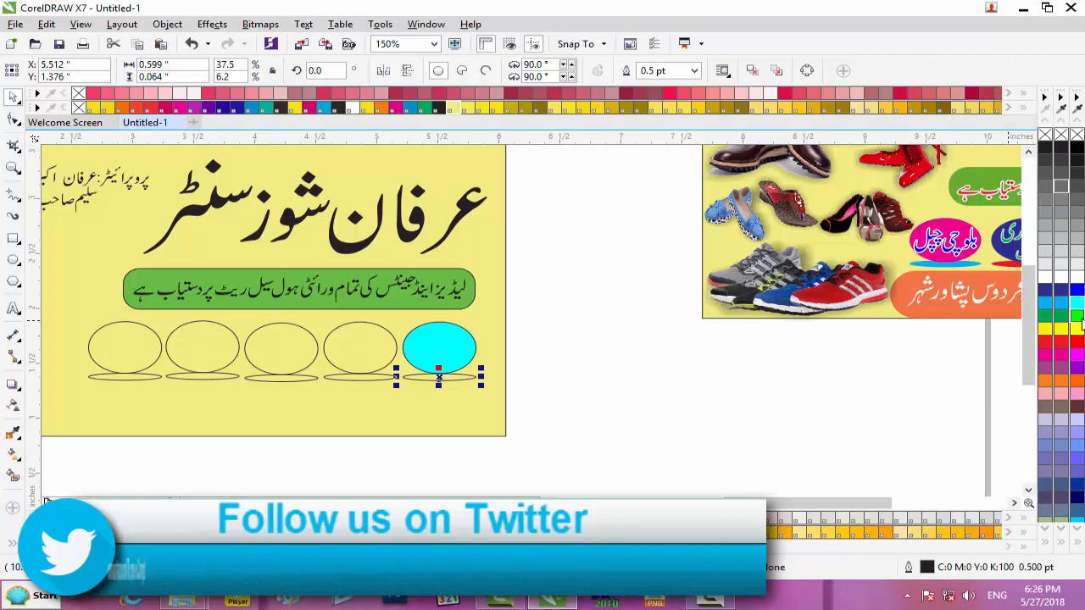
click(1077, 316)
click(374, 344)
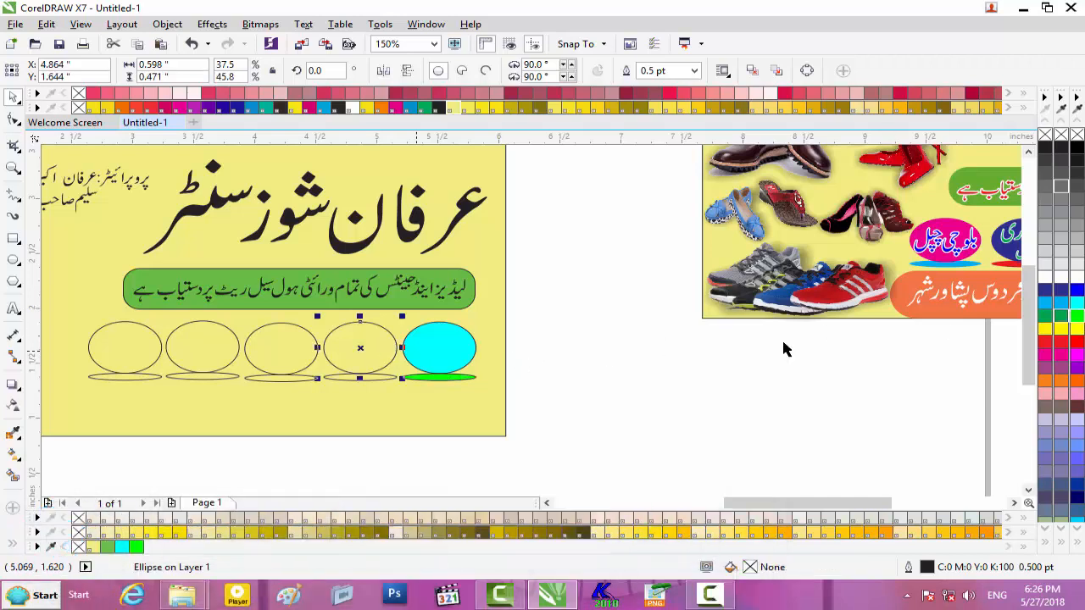
click(1058, 294)
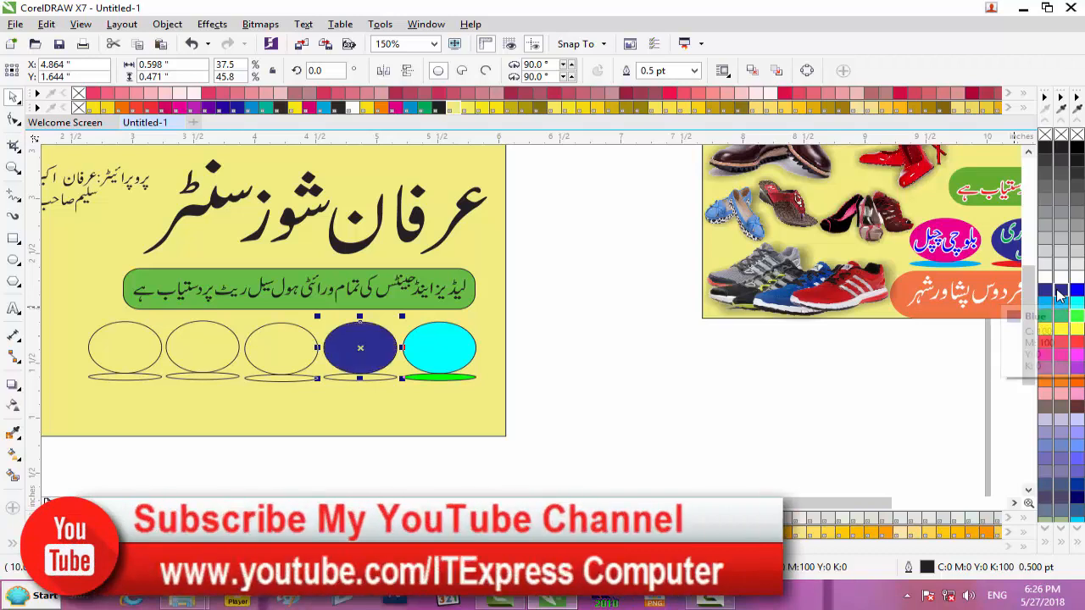
click(380, 382)
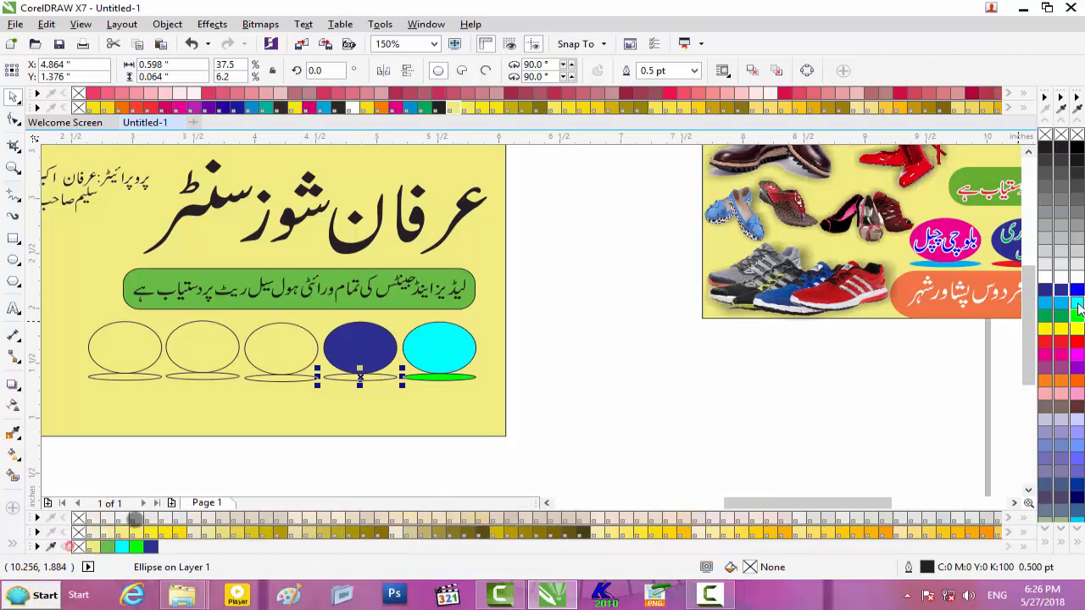
click(1077, 305)
- Fill the third oval red with a yellow base, and the second oval magenta with an orange base
click(293, 363)
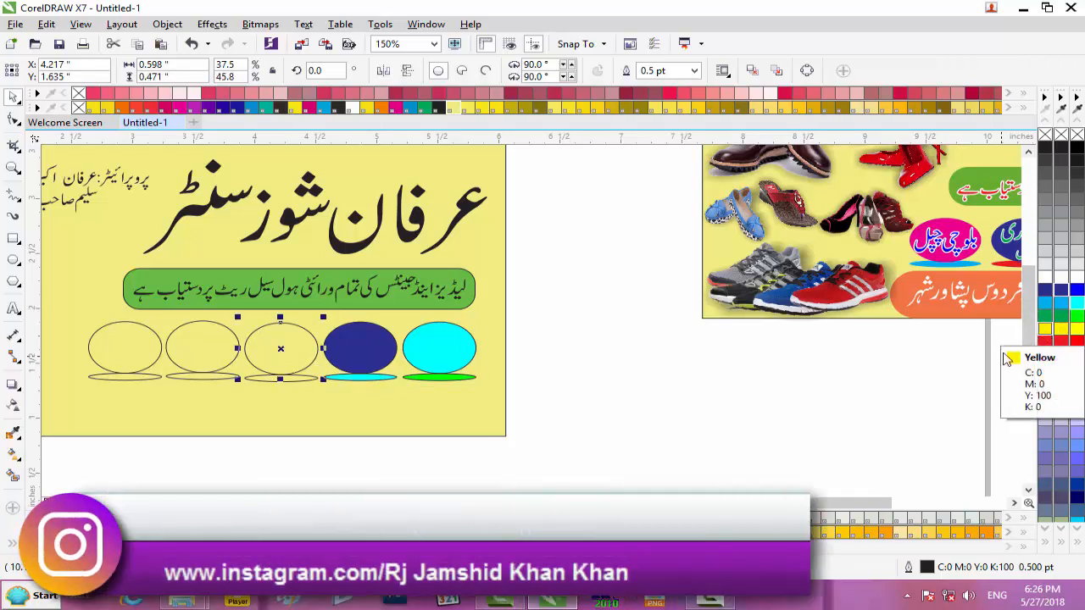
mouse_move(793, 503)
mouse_down()
mouse_move(839, 501)
mouse_move(824, 502)
mouse_up()
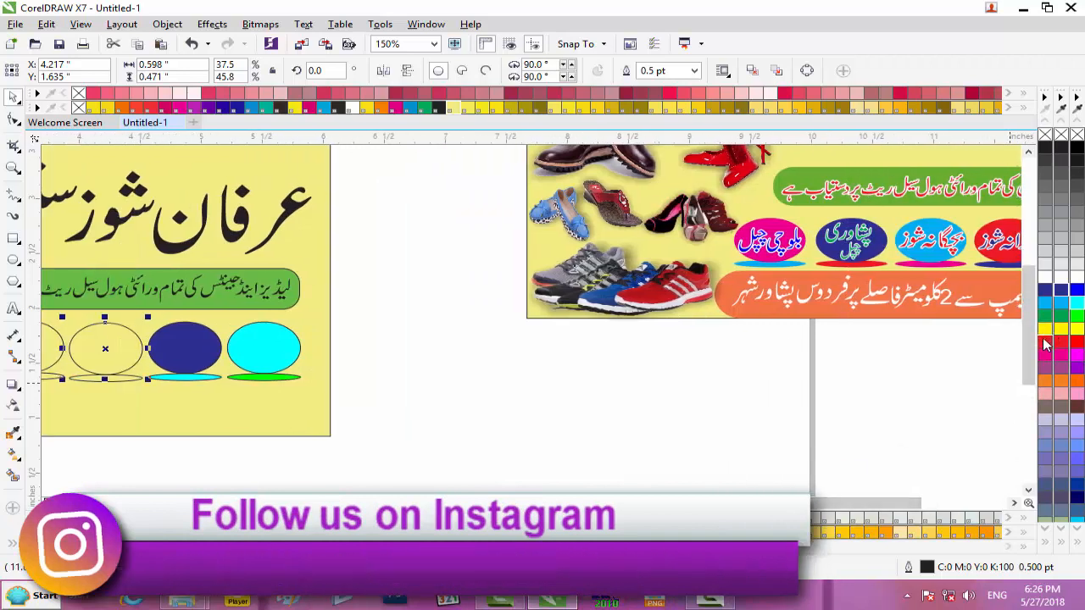
click(1045, 345)
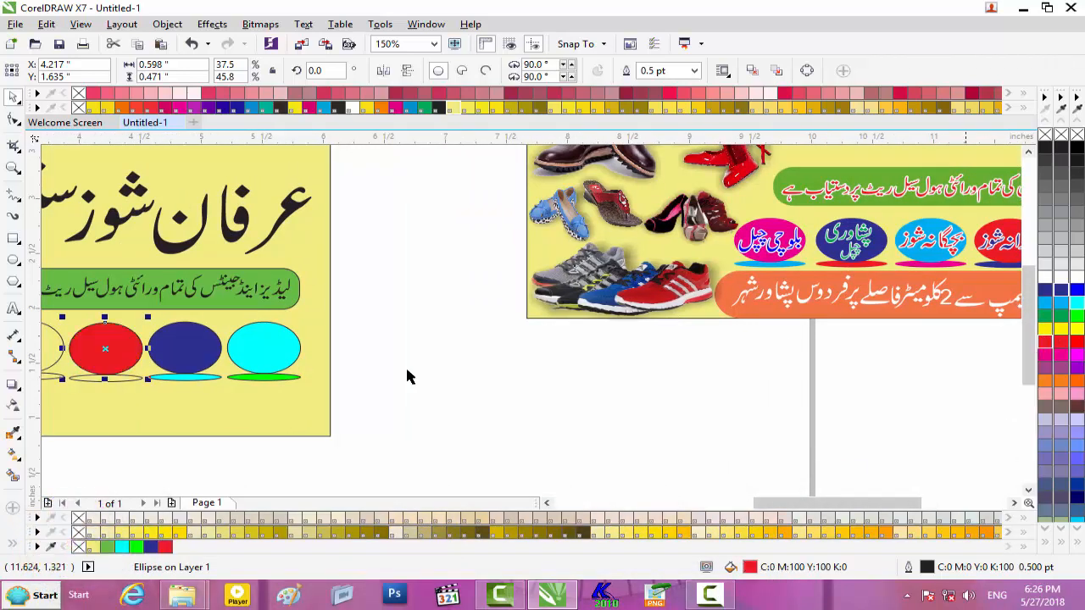
click(122, 381)
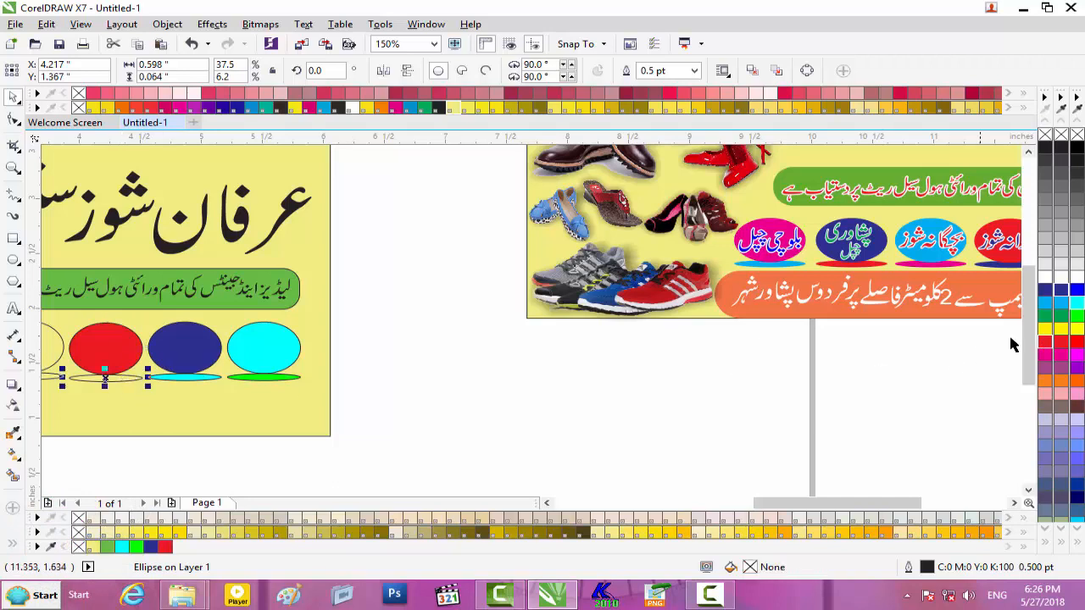
click(1047, 332)
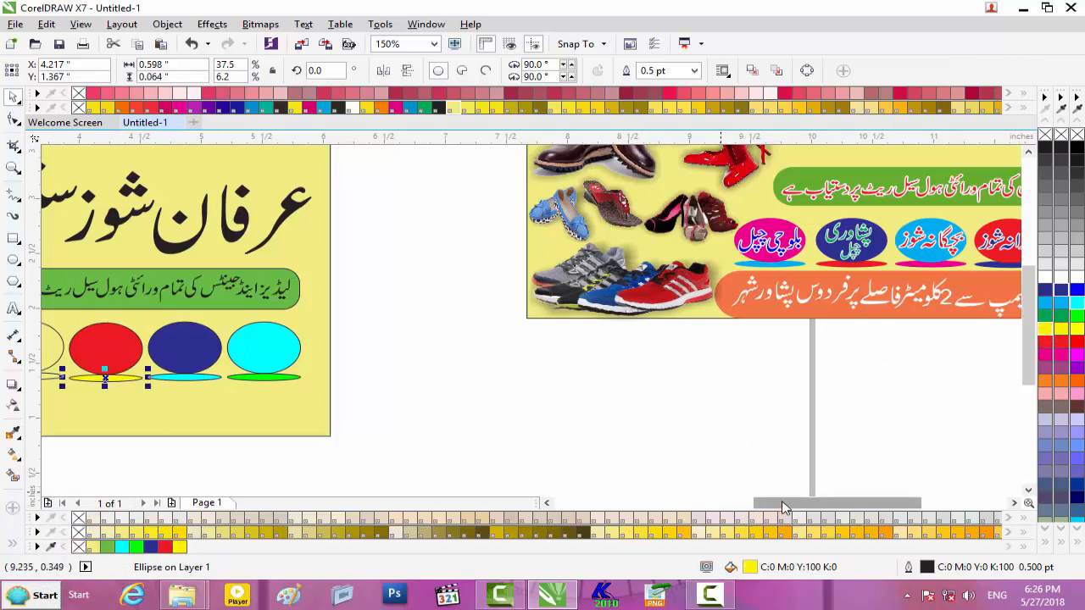
drag(783, 503, 762, 504)
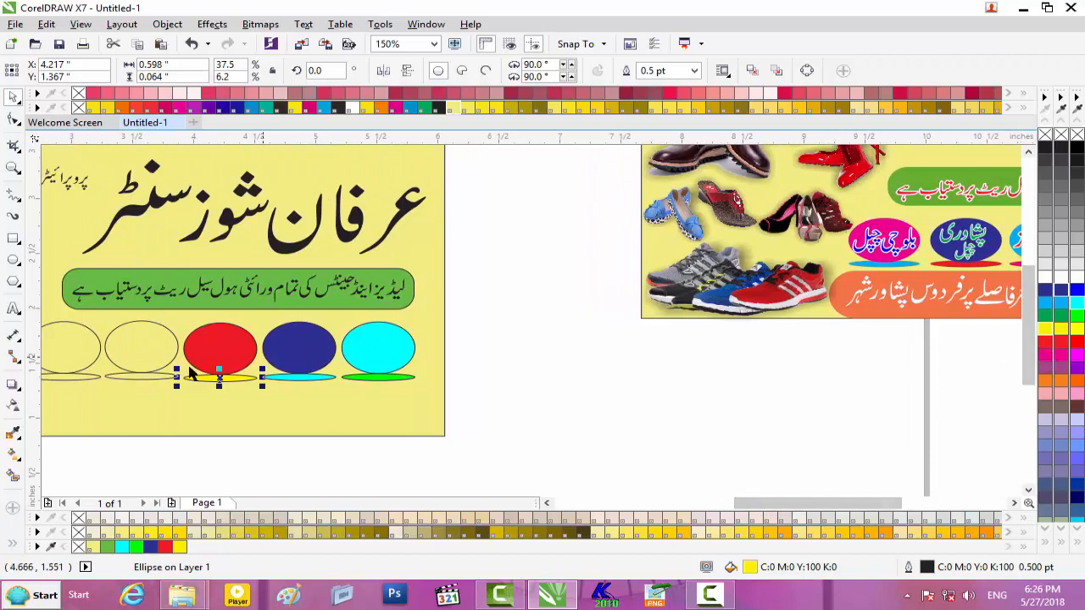
click(154, 371)
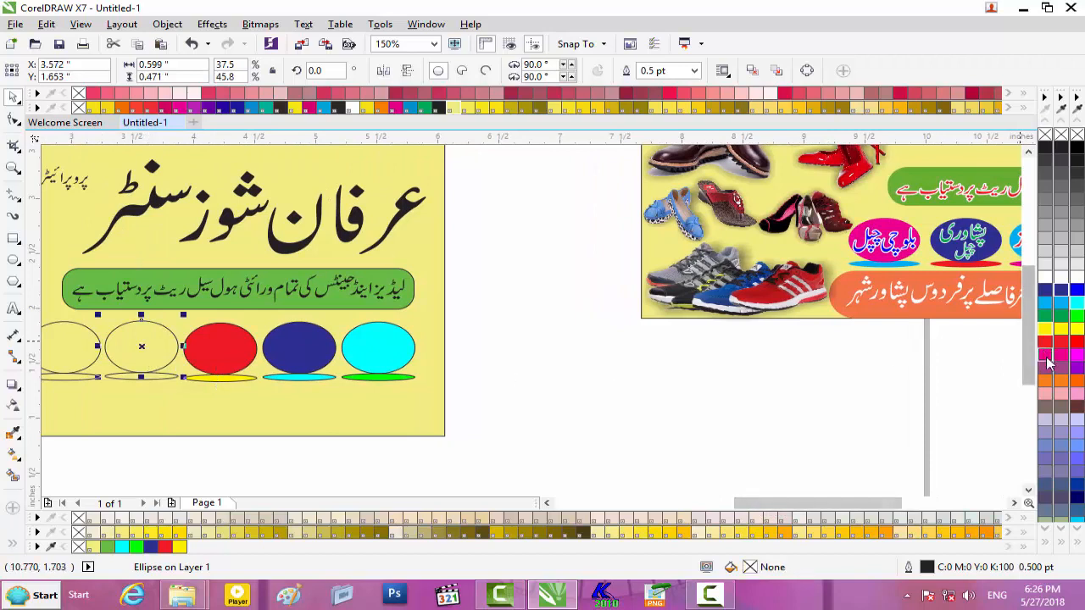
click(1046, 352)
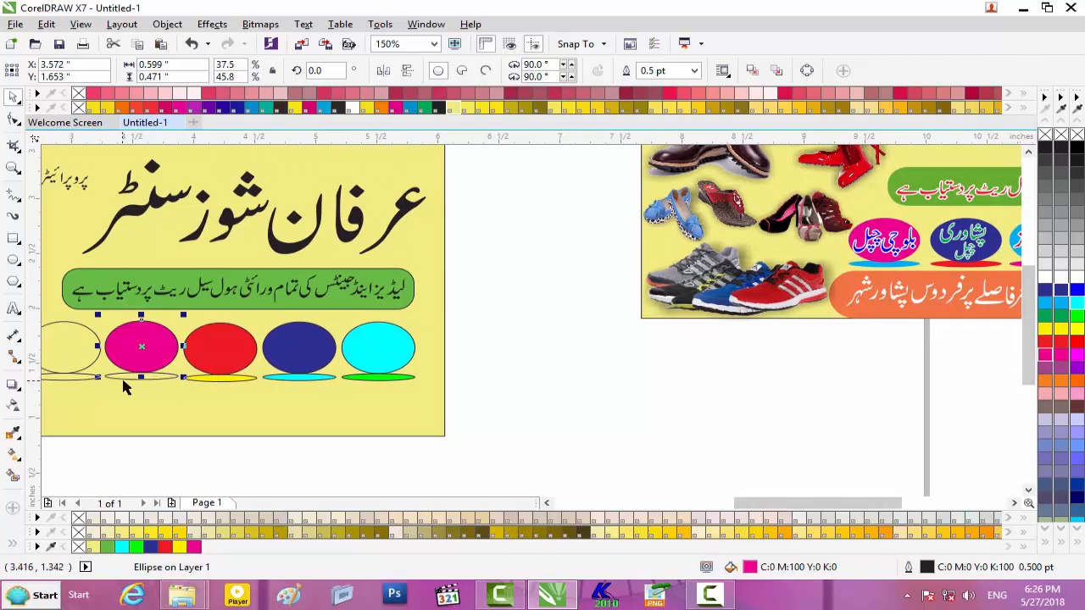
click(124, 378)
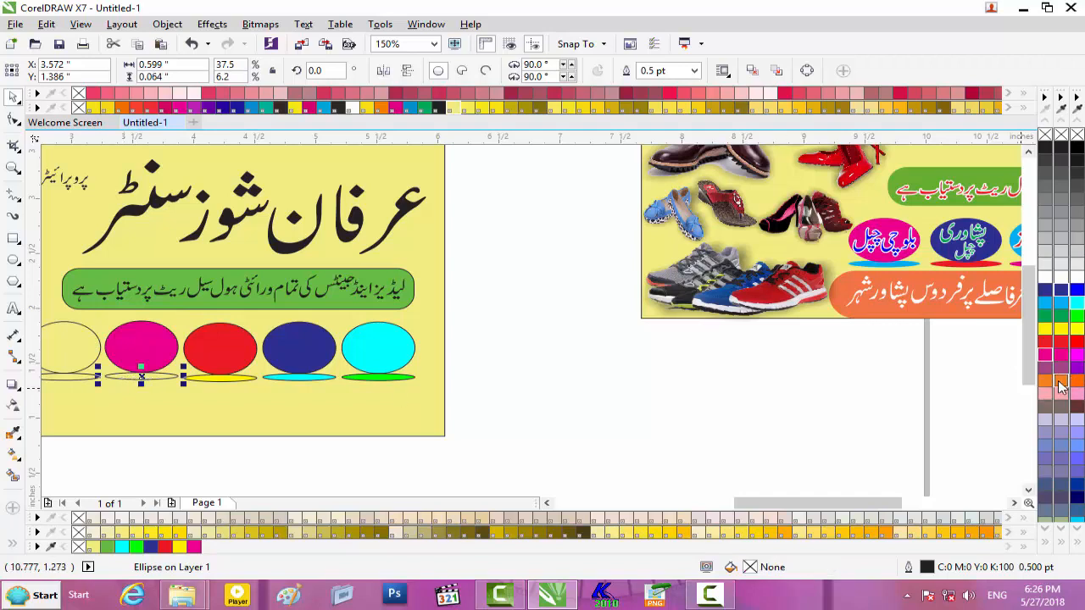
click(1060, 383)
- Fill the leftmost oval green with a blue base, then select all ten coloured ovals
click(95, 355)
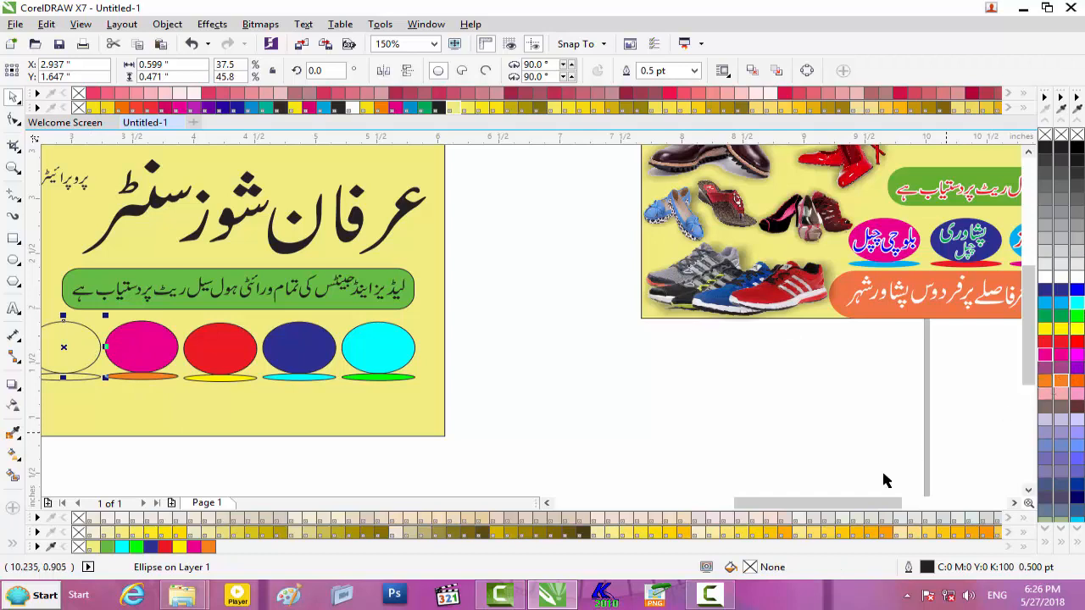
mouse_move(859, 500)
mouse_down()
mouse_move(914, 502)
mouse_move(848, 503)
mouse_up()
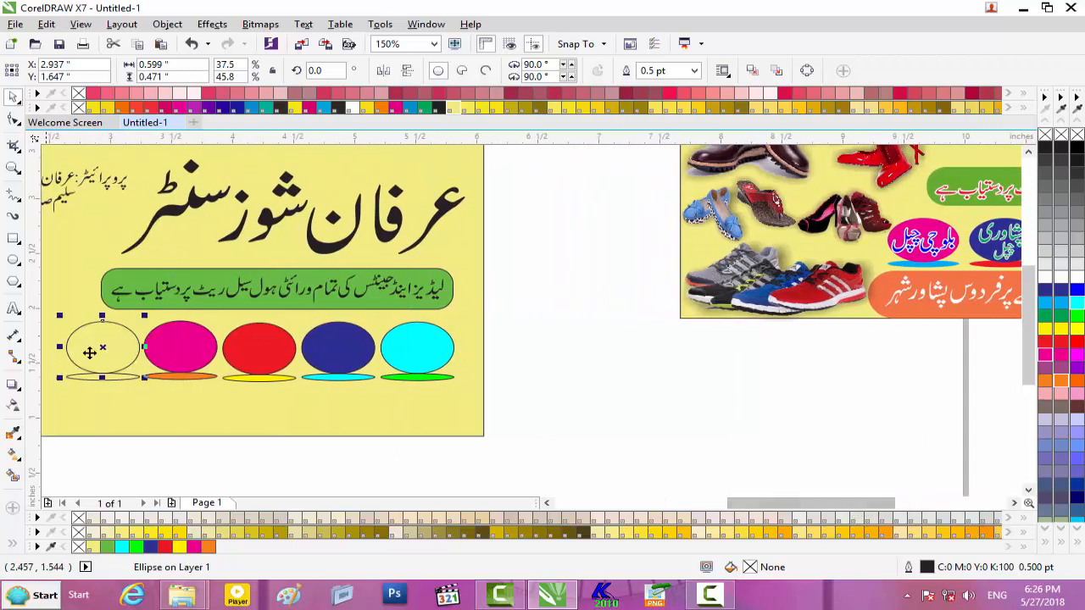
click(151, 450)
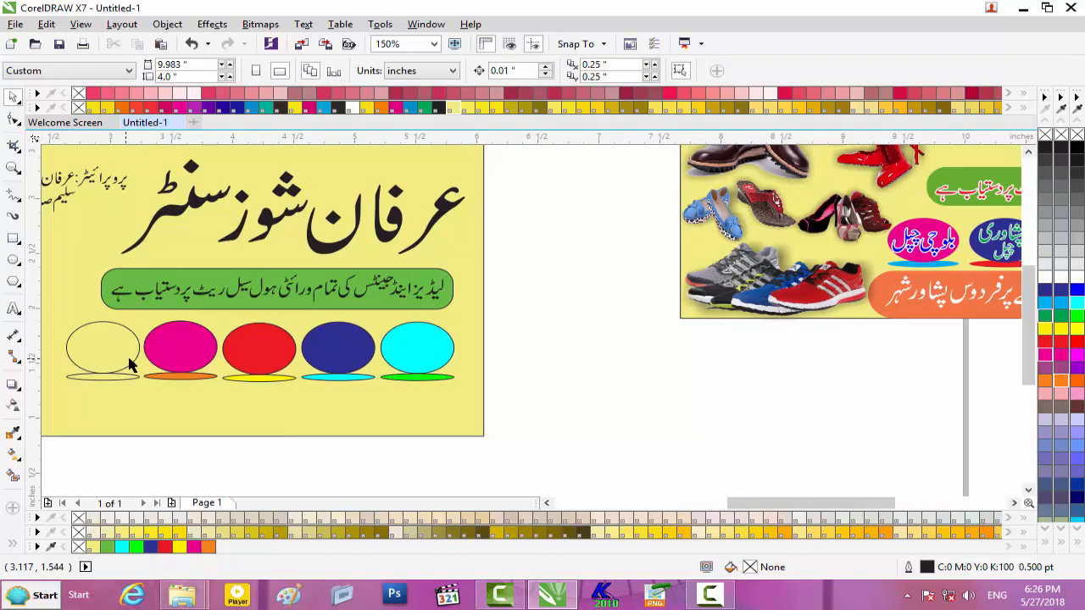
click(136, 366)
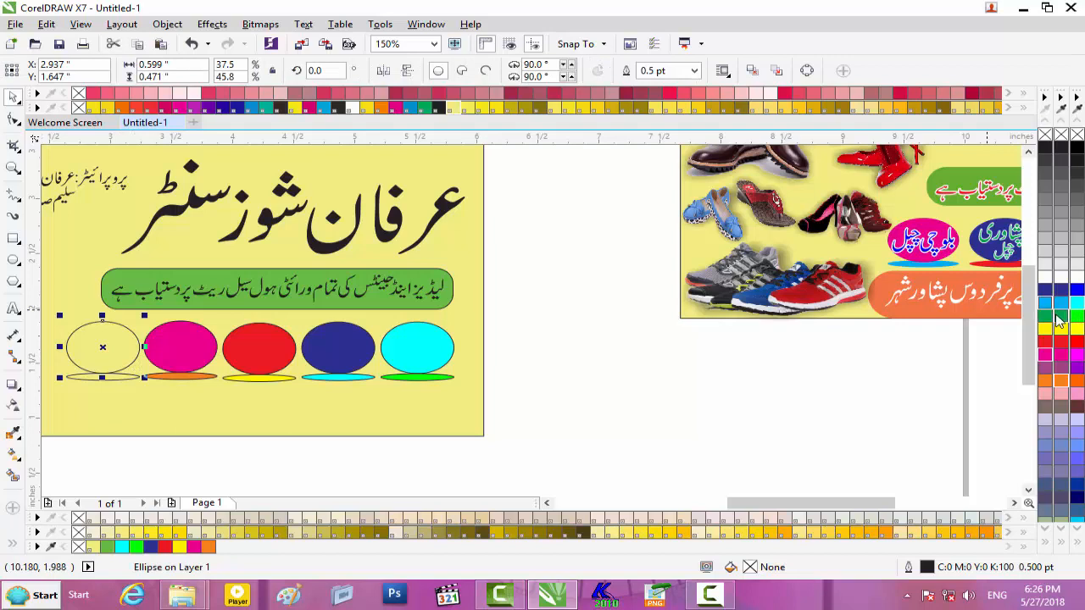
click(1058, 316)
click(125, 378)
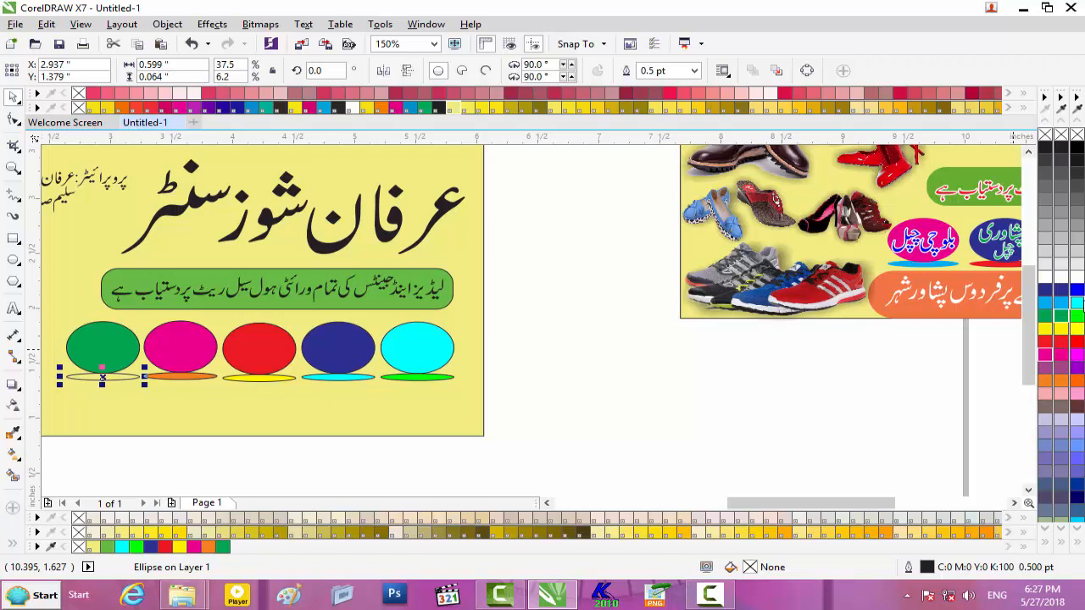
click(1062, 291)
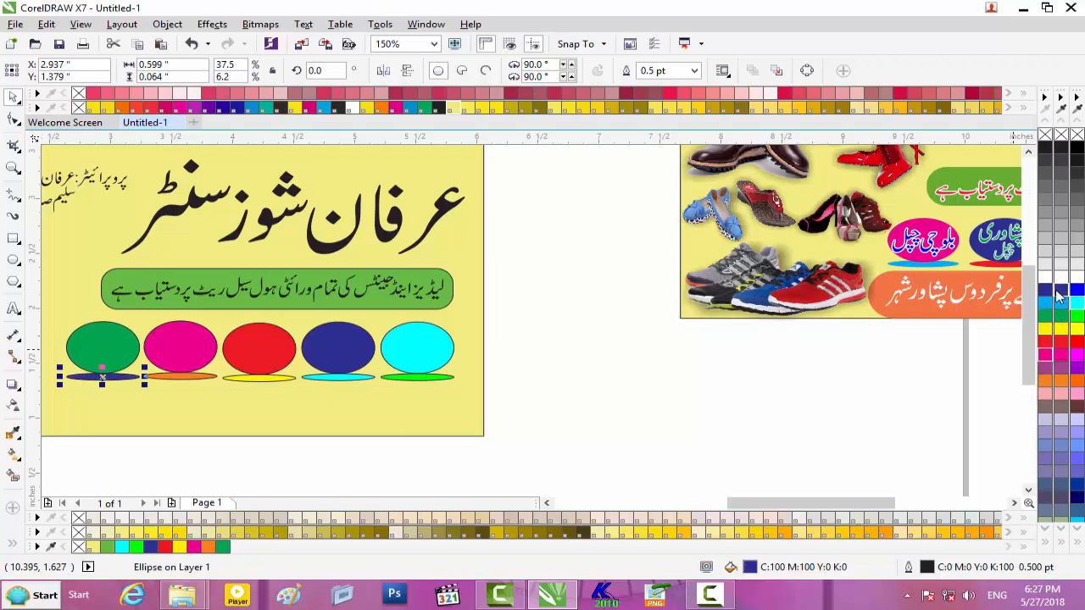
scroll(424, 426, down, 2)
drag(496, 365, 184, 441)
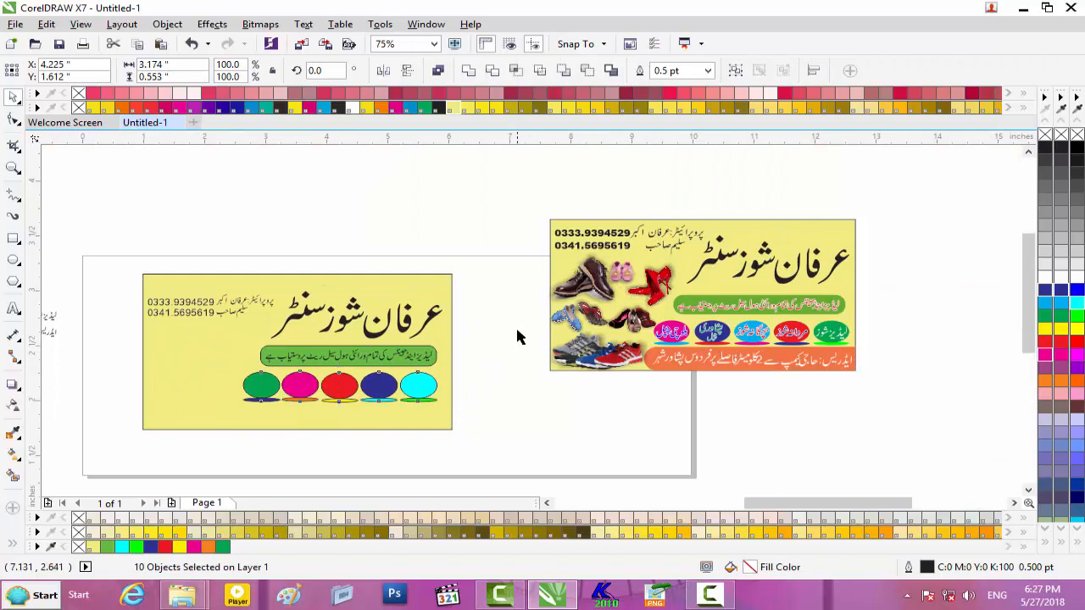
- Select the lower card, deselect it, and zoom to 150% with the Rectangle tool ready
scroll(488, 360, up, 4)
scroll(484, 357, down, 4)
drag(496, 354, 177, 465)
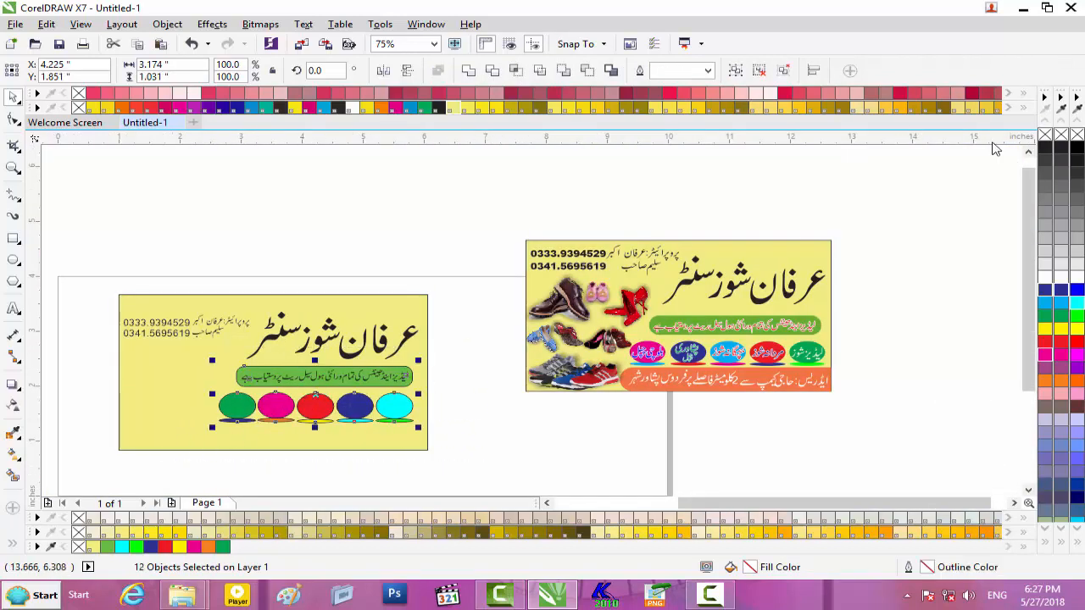
scroll(460, 326, up, 2)
scroll(460, 327, down, 2)
click(493, 441)
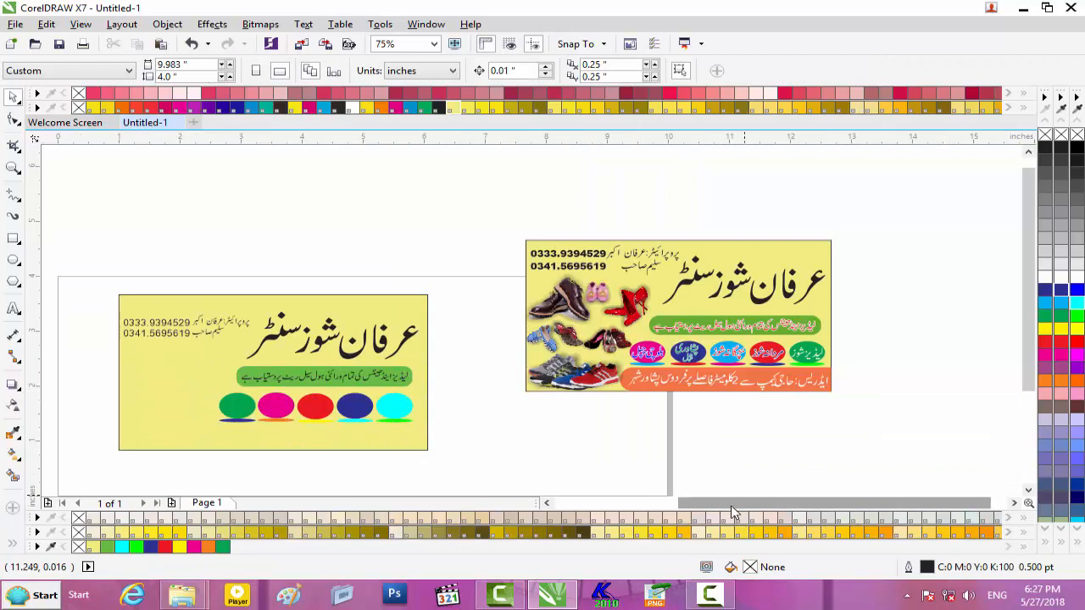
drag(734, 508, 698, 508)
scroll(298, 457, up, 2)
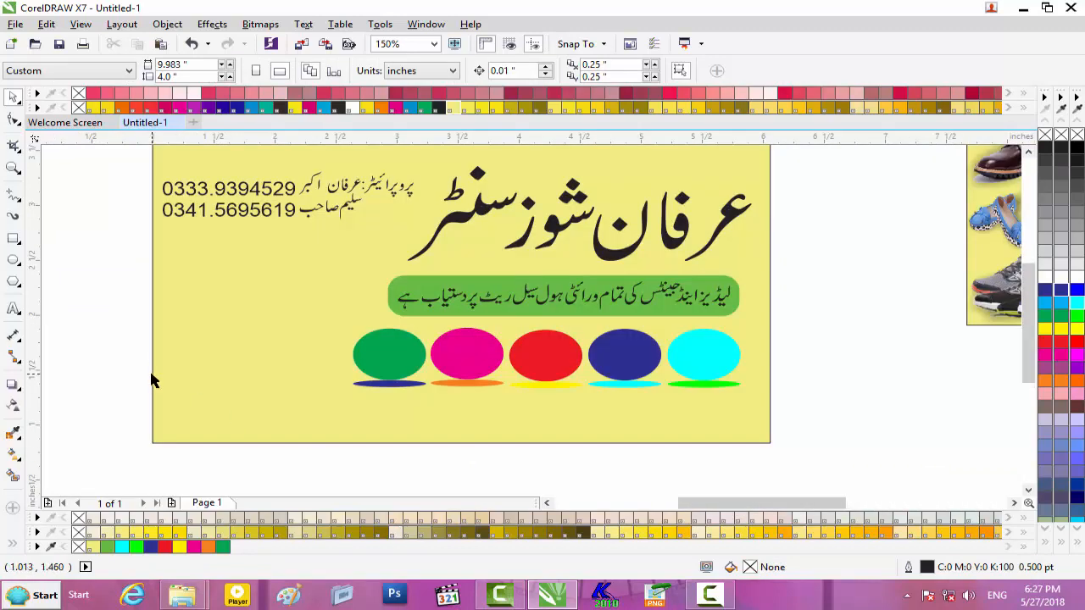
click(14, 240)
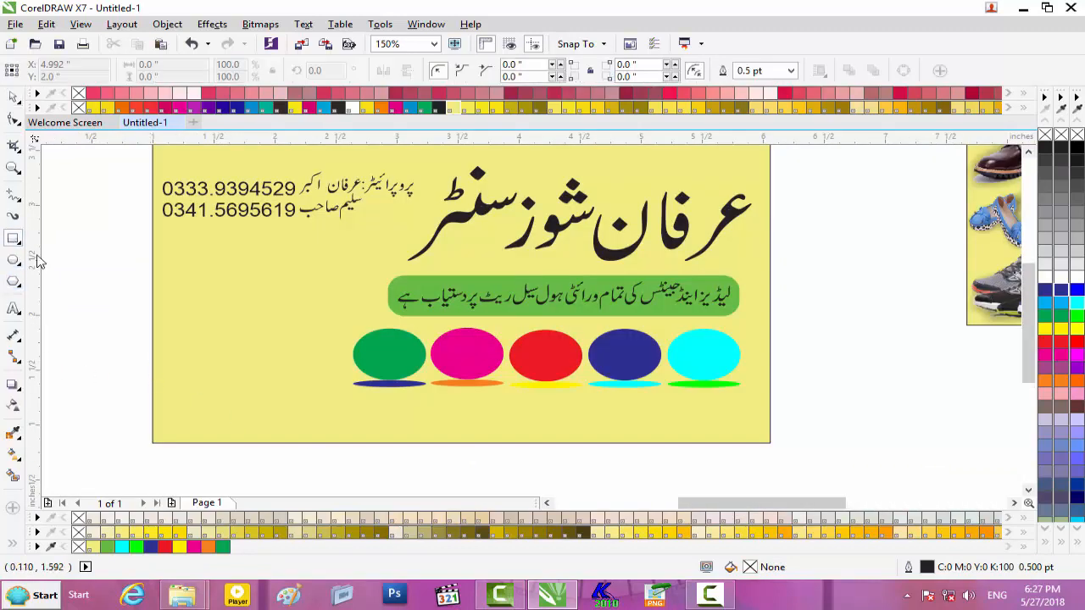
- Draw a long thin rectangle below the ovals and round its corners with radius 50
drag(350, 395, 769, 442)
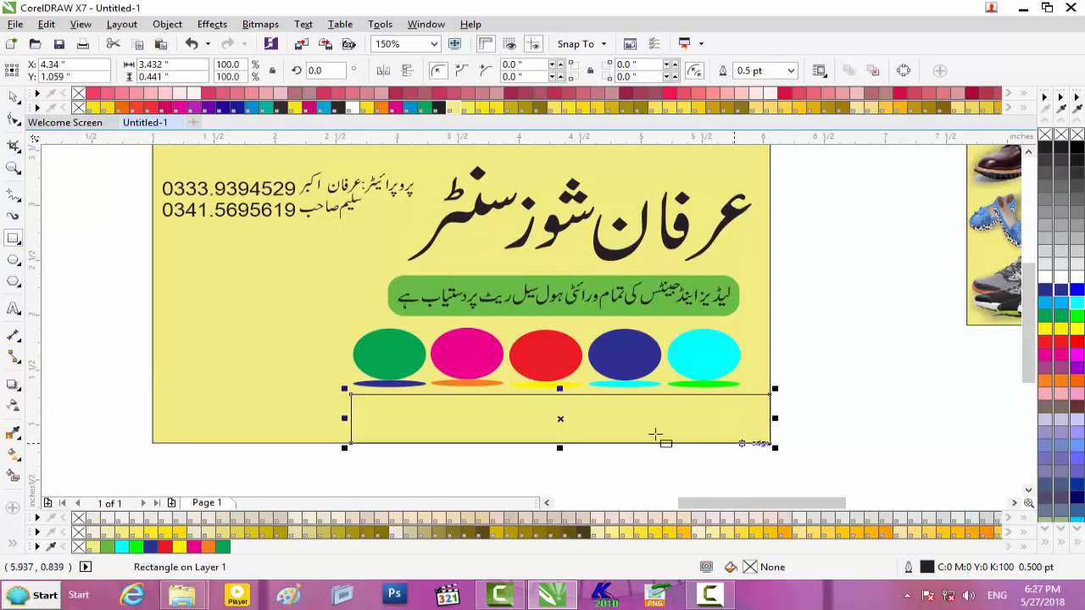
double_click(515, 65)
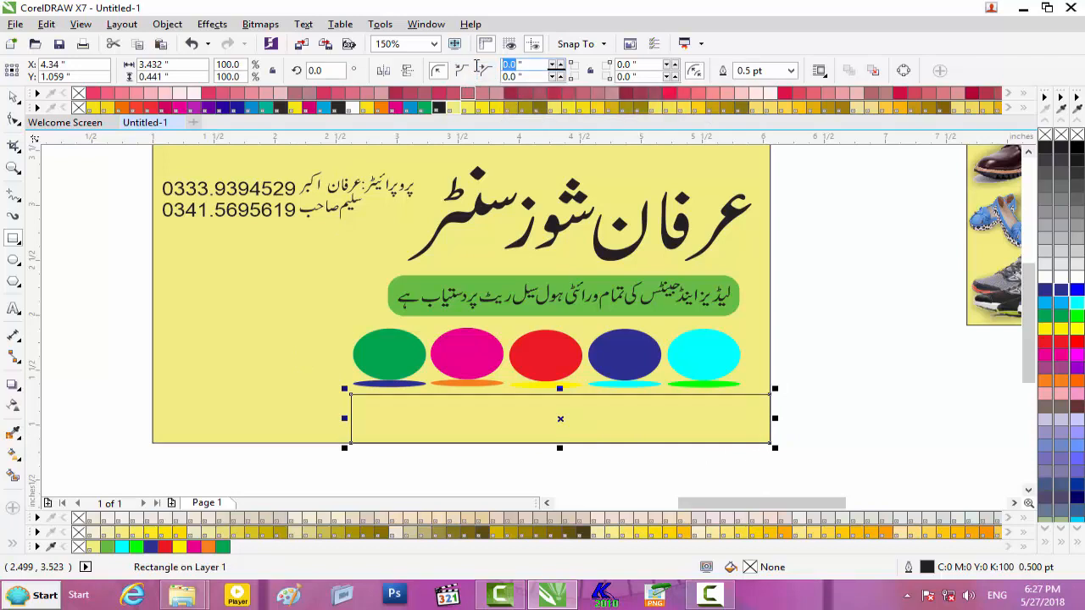
text(50)
double_click(631, 78)
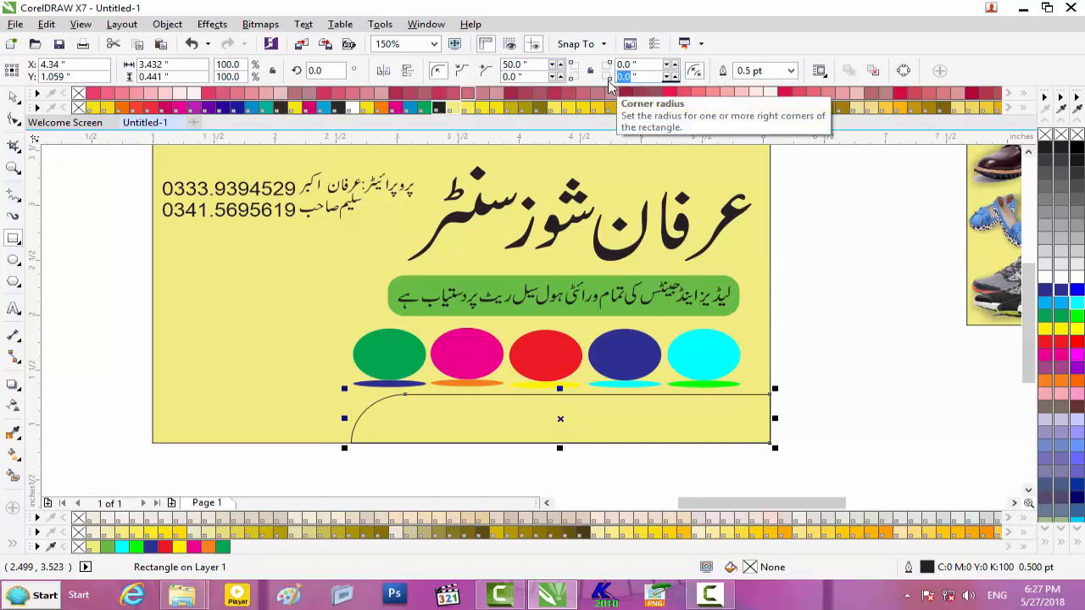
text(50)
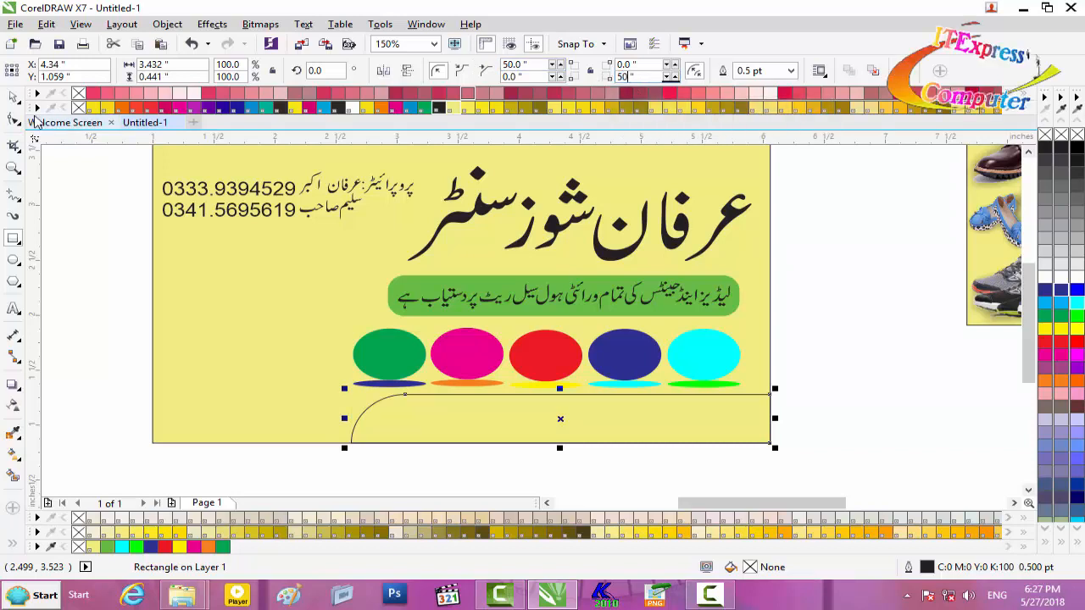
key(Return)
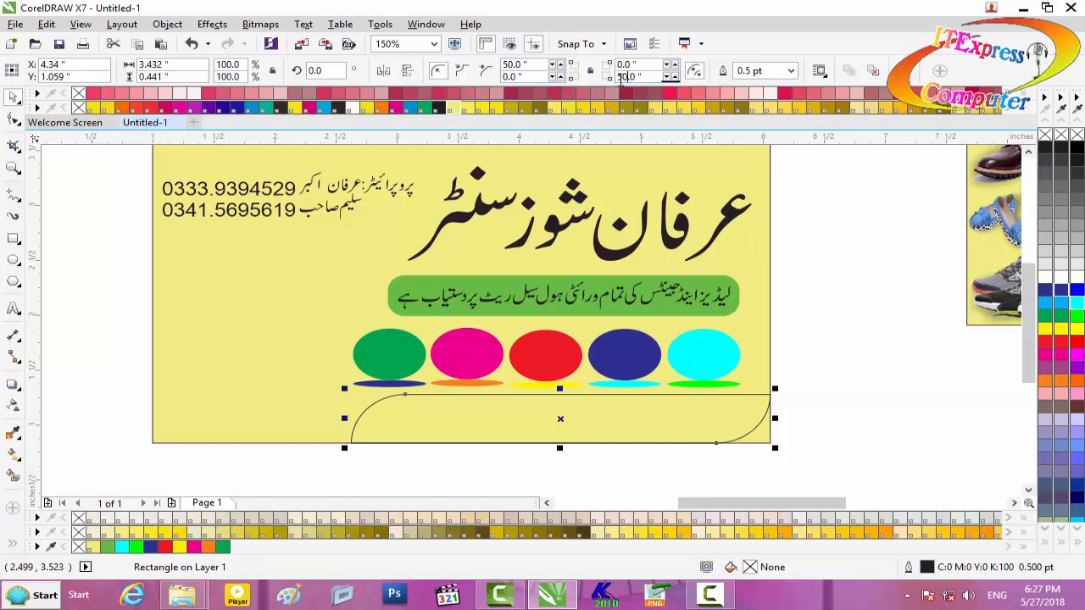
text(0)
drag(628, 64, 612, 64)
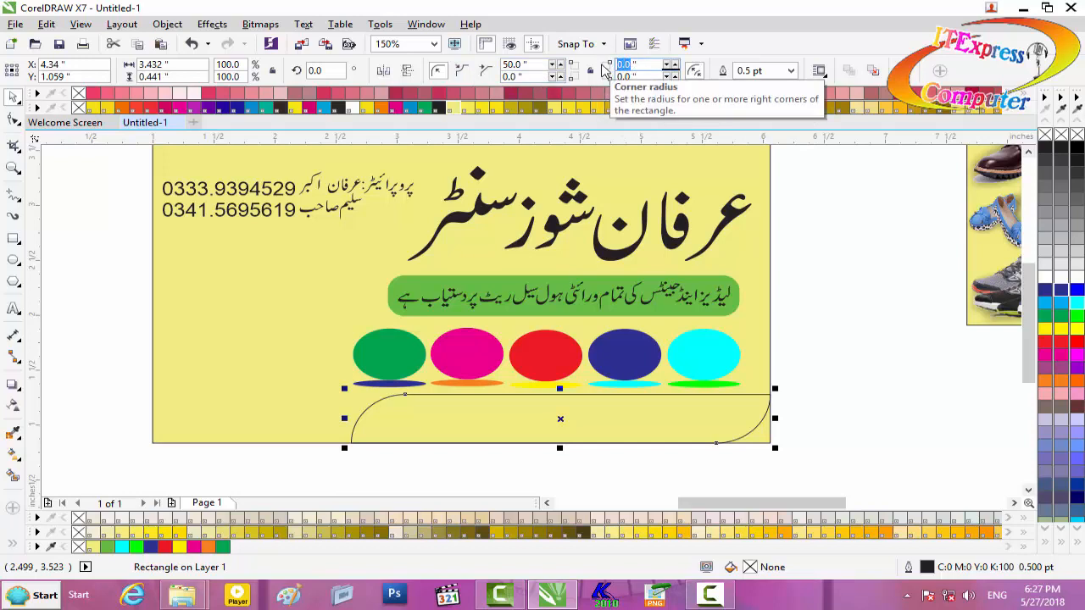
key(Return)
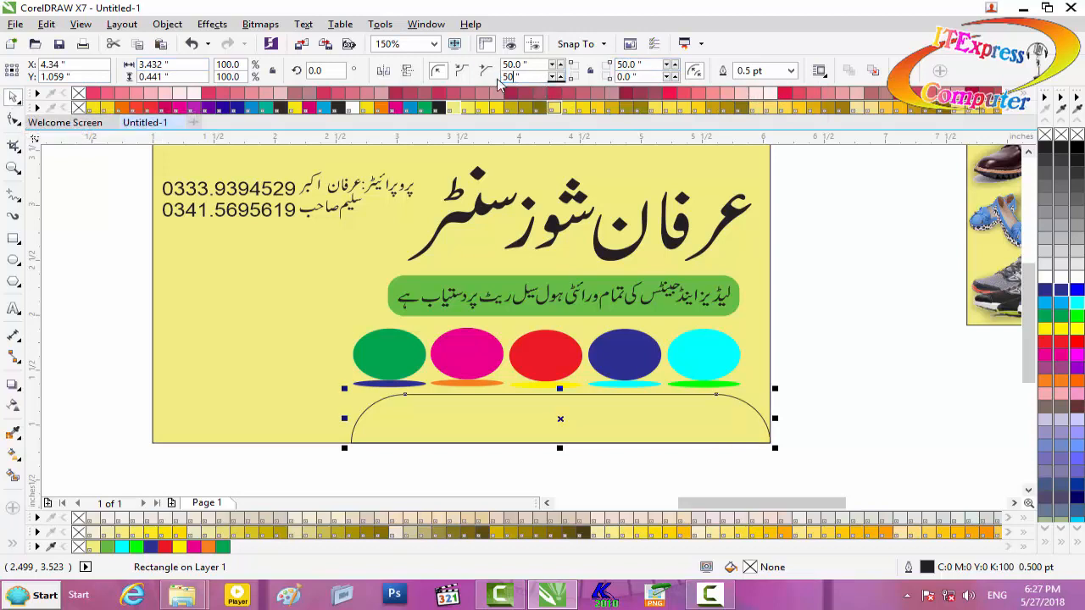
key(Return)
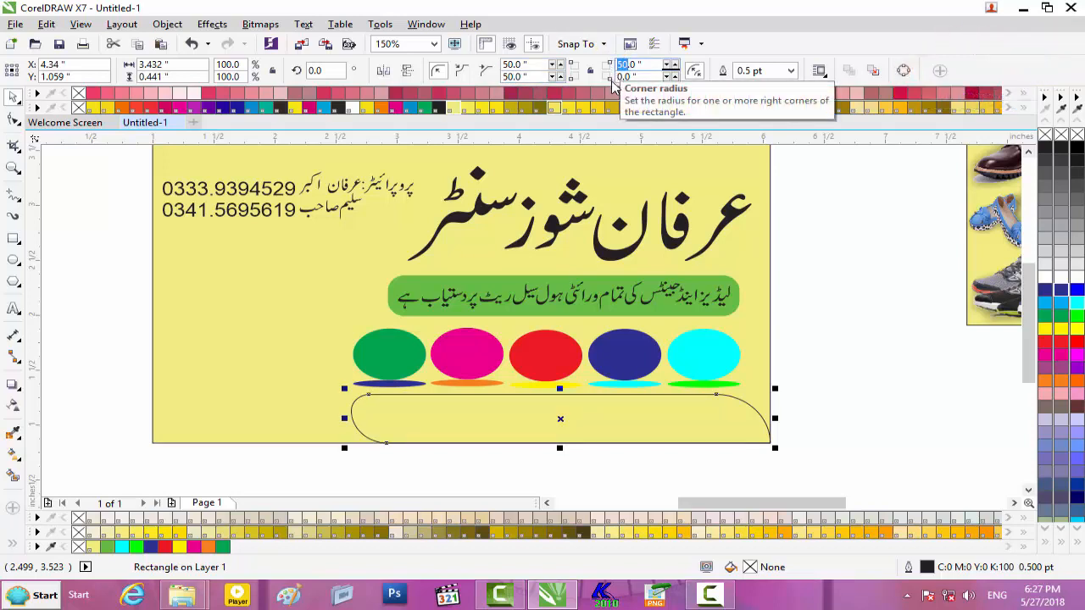
- Fill the rounded strip orange and remove its outline
click(14, 98)
scroll(806, 410, down, 2)
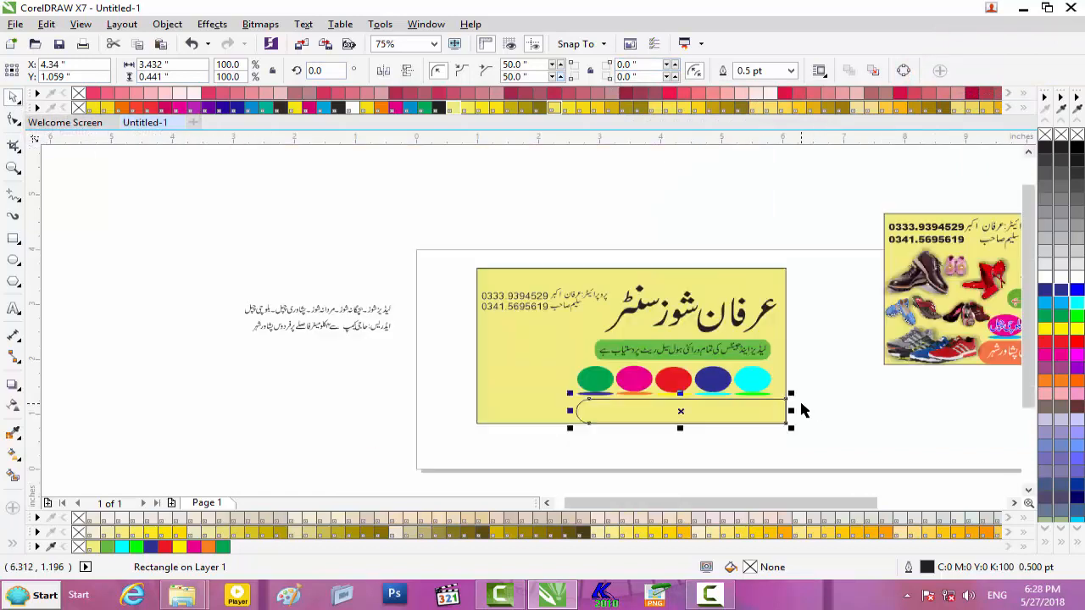
scroll(802, 410, up, 2)
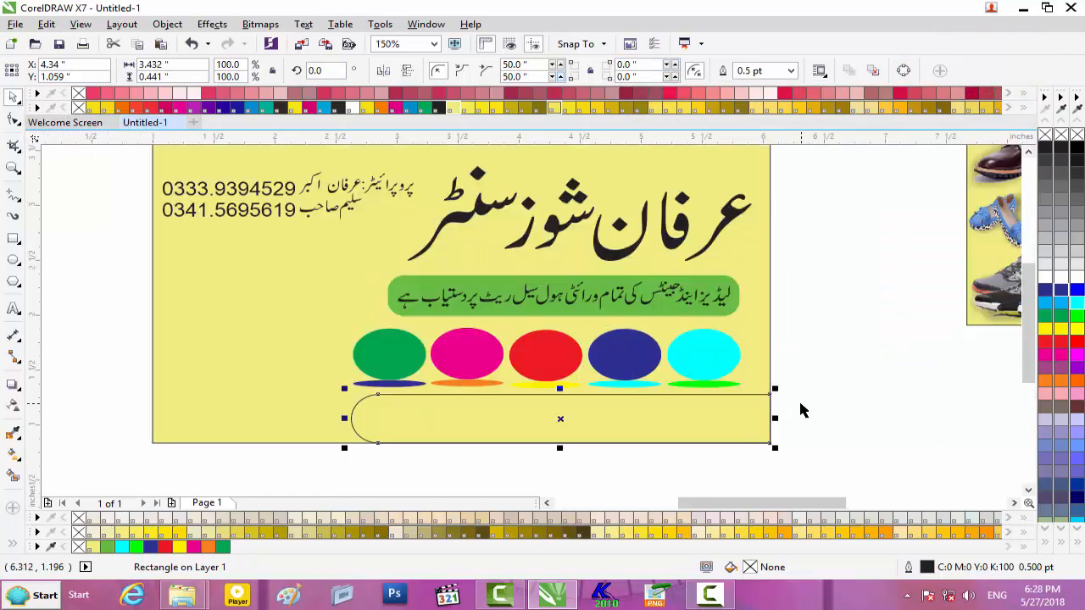
scroll(379, 409, down, 2)
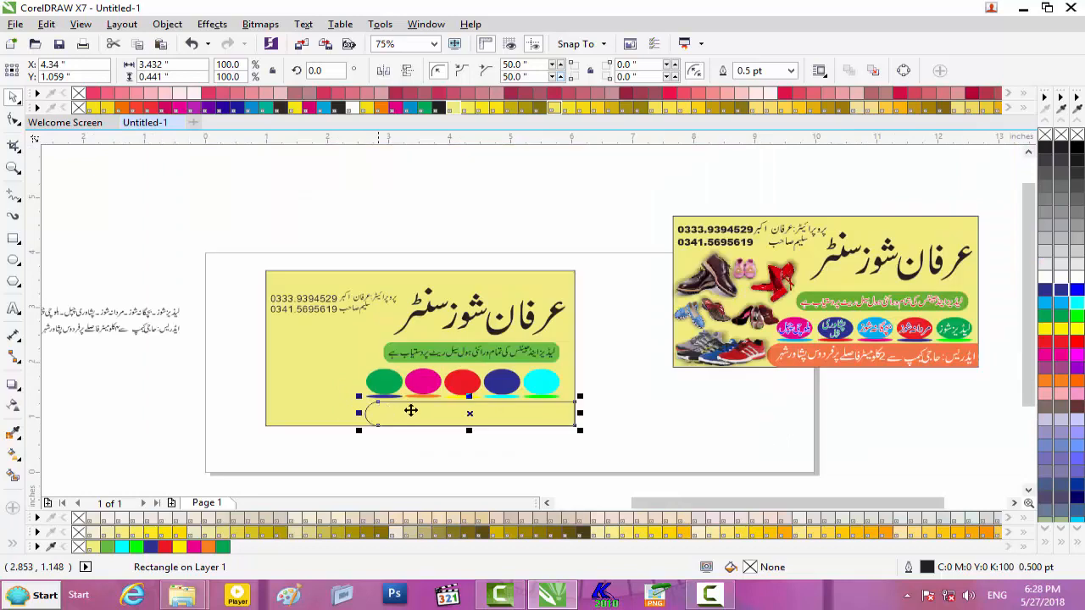
scroll(932, 412, up, 2)
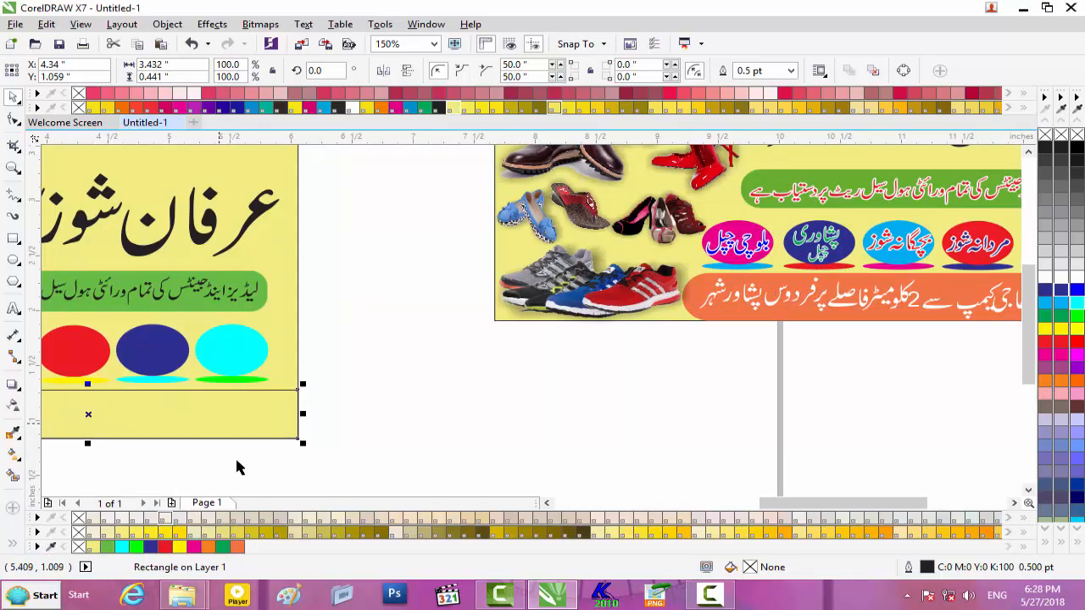
drag(234, 471, 241, 424)
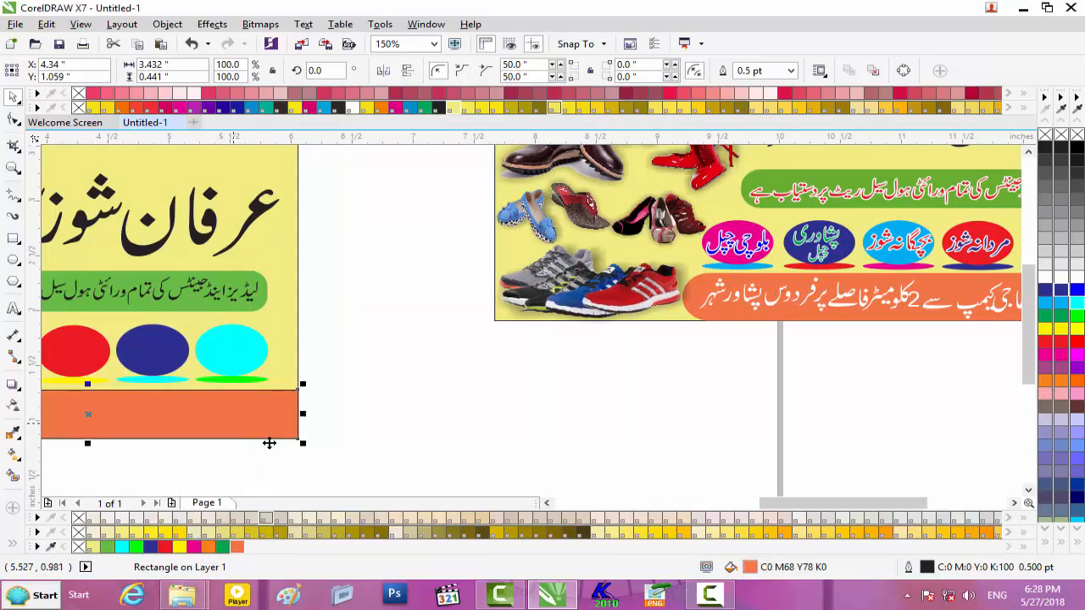
right_click(1045, 136)
- Select the first category word in the Urdu list
drag(805, 508, 720, 509)
scroll(614, 463, down, 2)
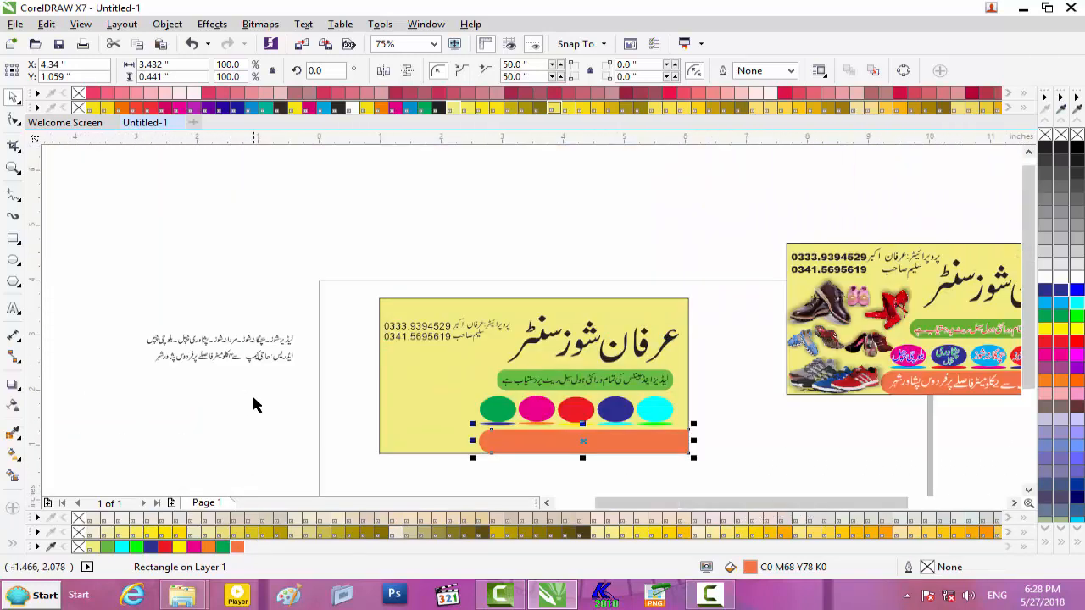
scroll(250, 397, up, 2)
scroll(249, 394, up, 2)
scroll(251, 388, down, 2)
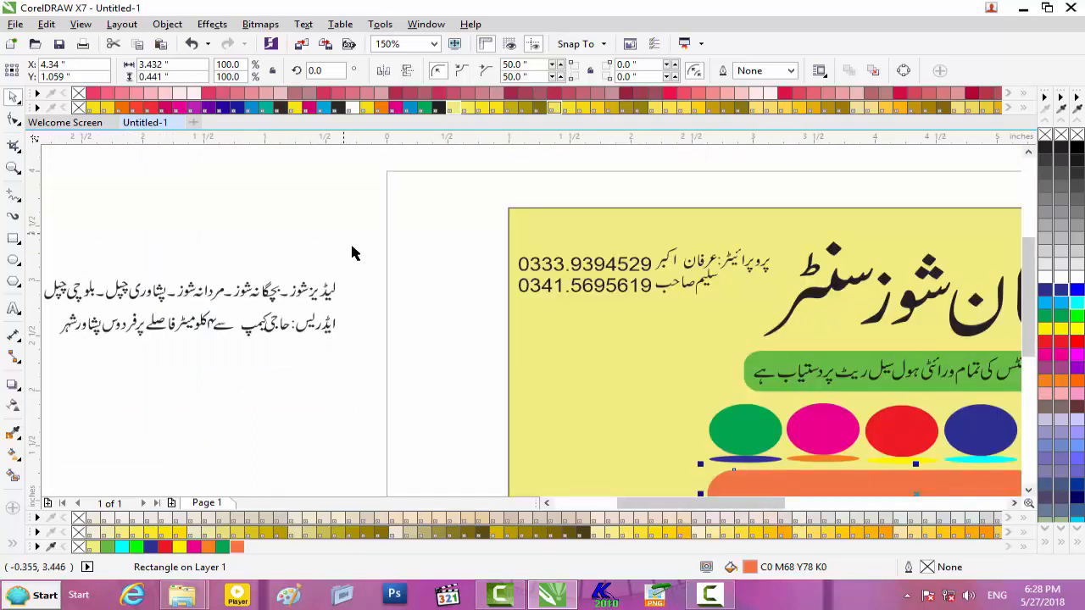
drag(370, 259, 887, 432)
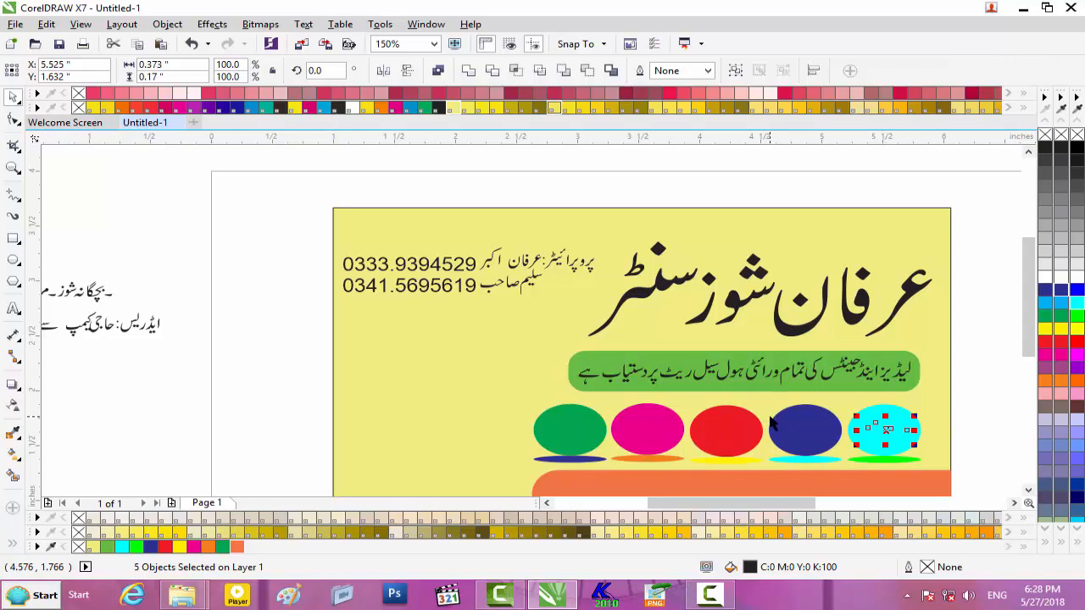
- Delete the three dashes between the Urdu words, then select 'بچگانہ شوز'
drag(676, 501, 640, 501)
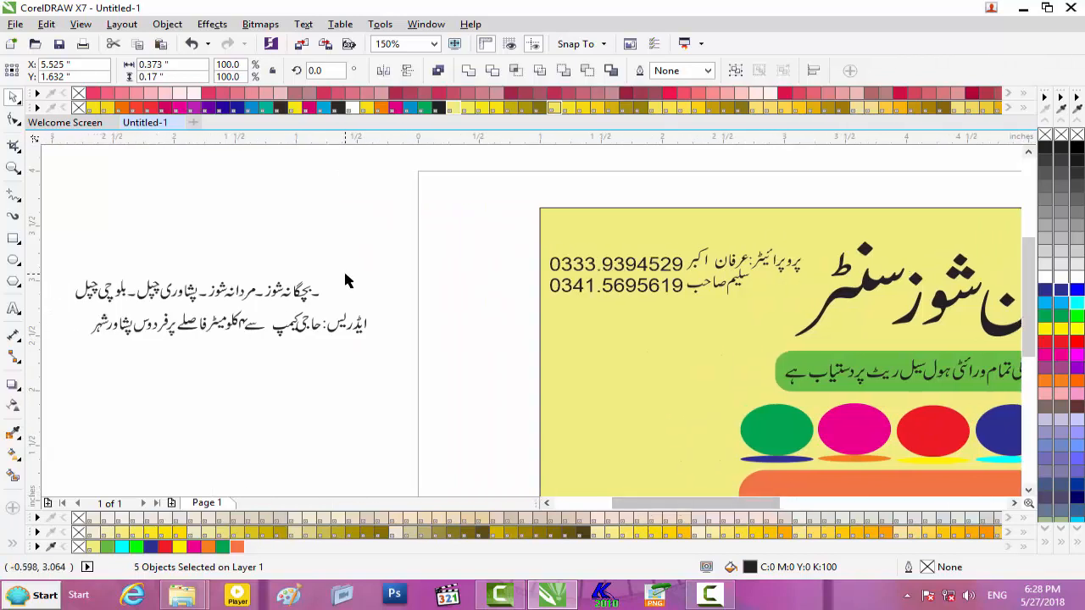
click(316, 295)
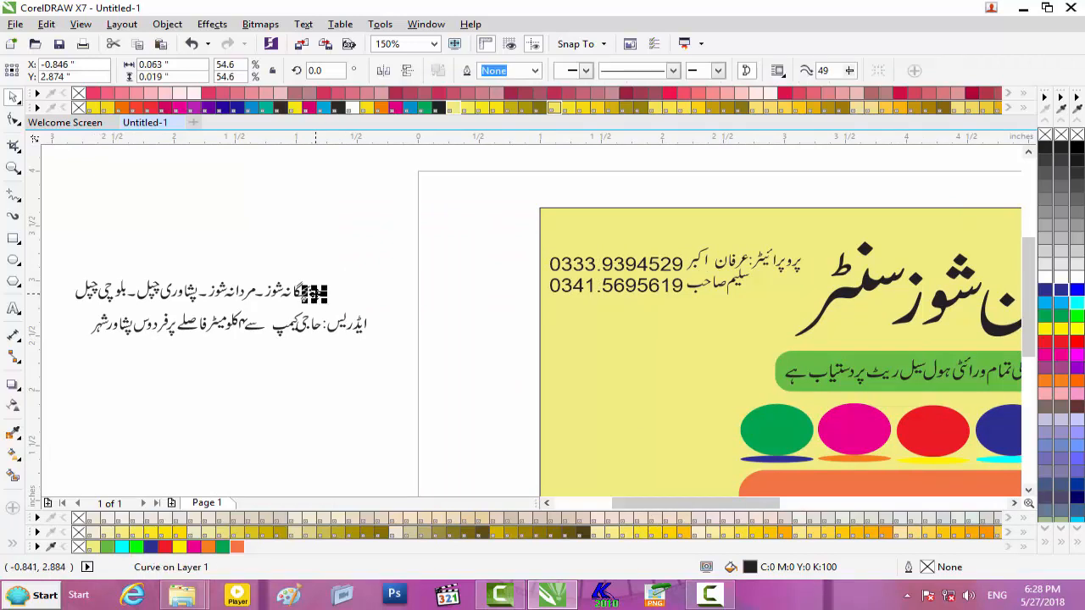
key(Escape)
click(259, 293)
key(Delete)
click(205, 295)
key(Delete)
click(131, 298)
key(Delete)
drag(256, 310, 999, 433)
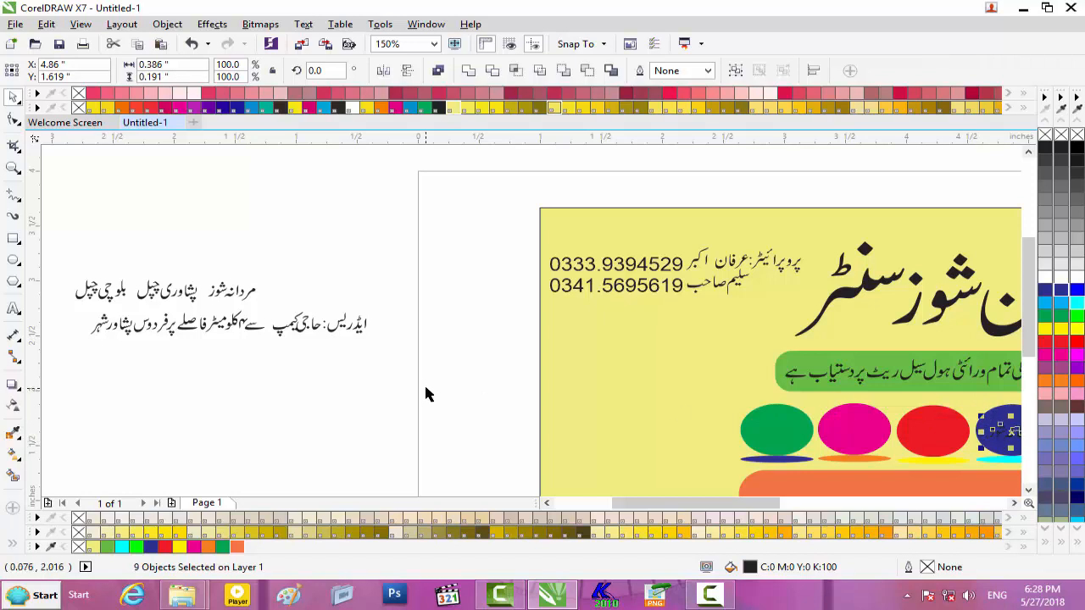
- Move مردانہ شوز to the red oval, پشاوری and بلوچی چپل to ovals, and the address onto the orange strip
drag(195, 315, 924, 431)
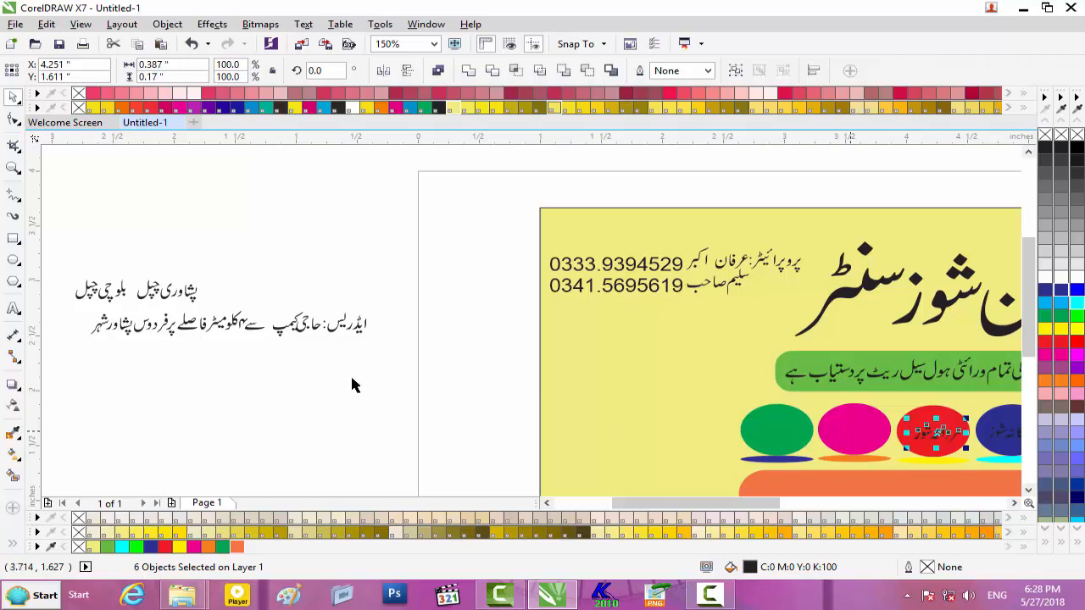
drag(216, 265, 839, 426)
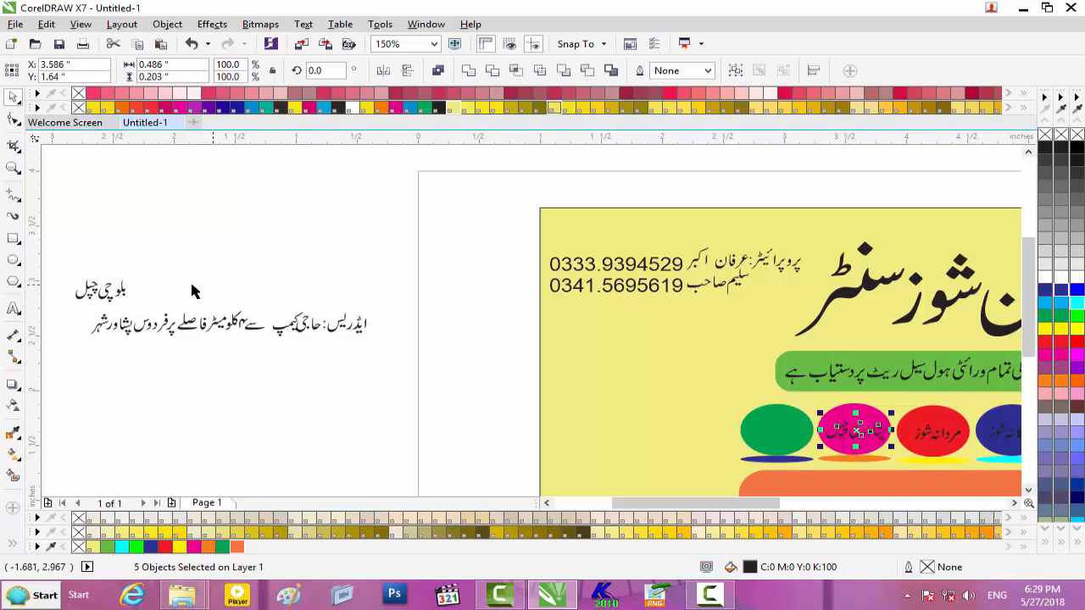
drag(100, 290, 773, 435)
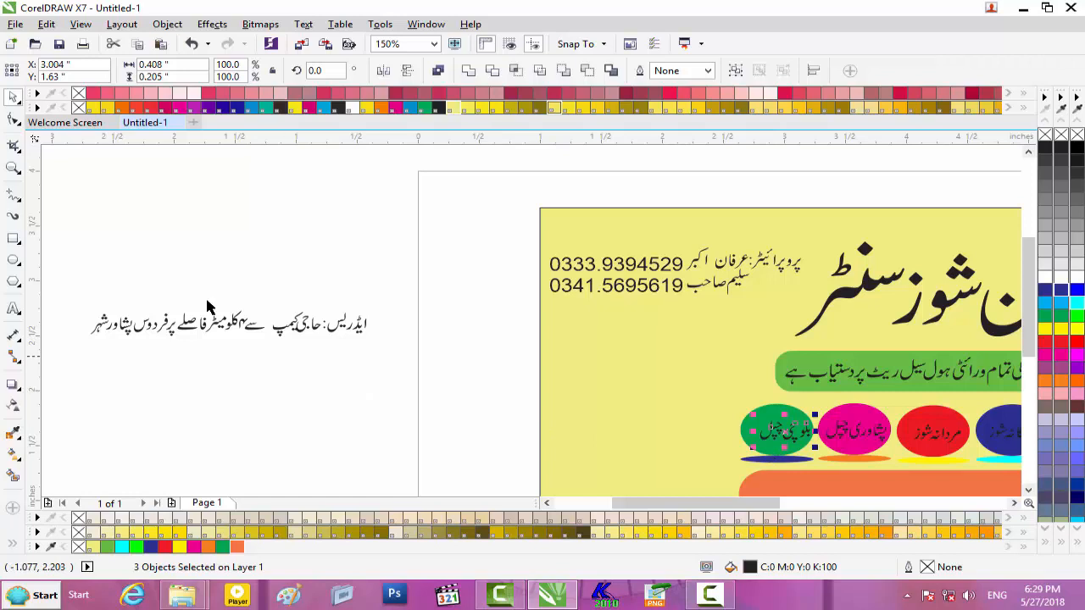
drag(82, 307, 422, 376)
drag(216, 323, 942, 459)
drag(759, 503, 807, 506)
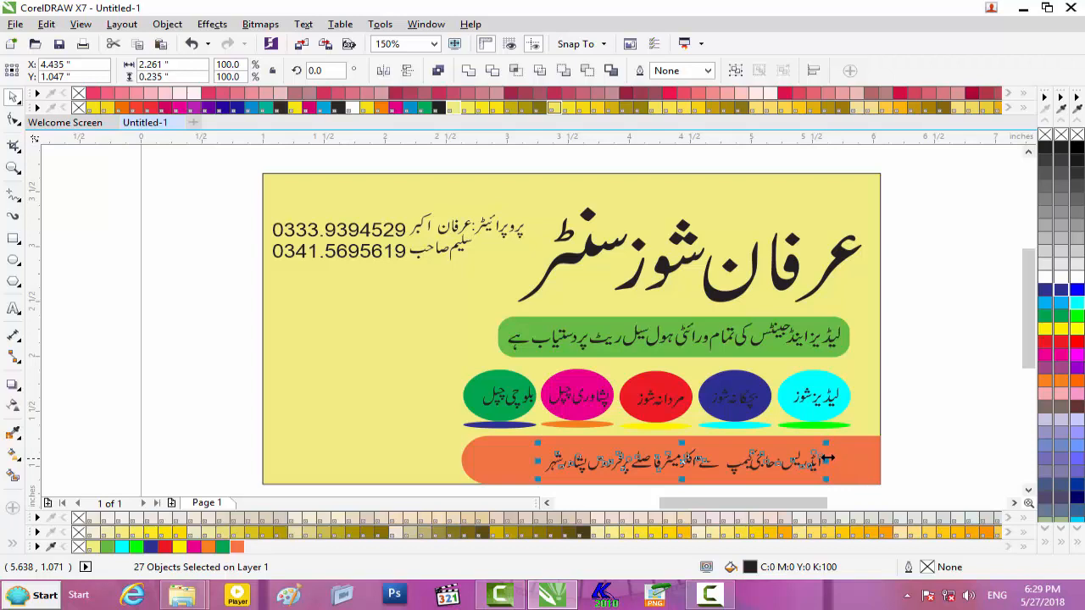
- Widen the Urdu address line to 2.879 × 0.3 in across the orange strip
drag(826, 445, 879, 437)
click(862, 496)
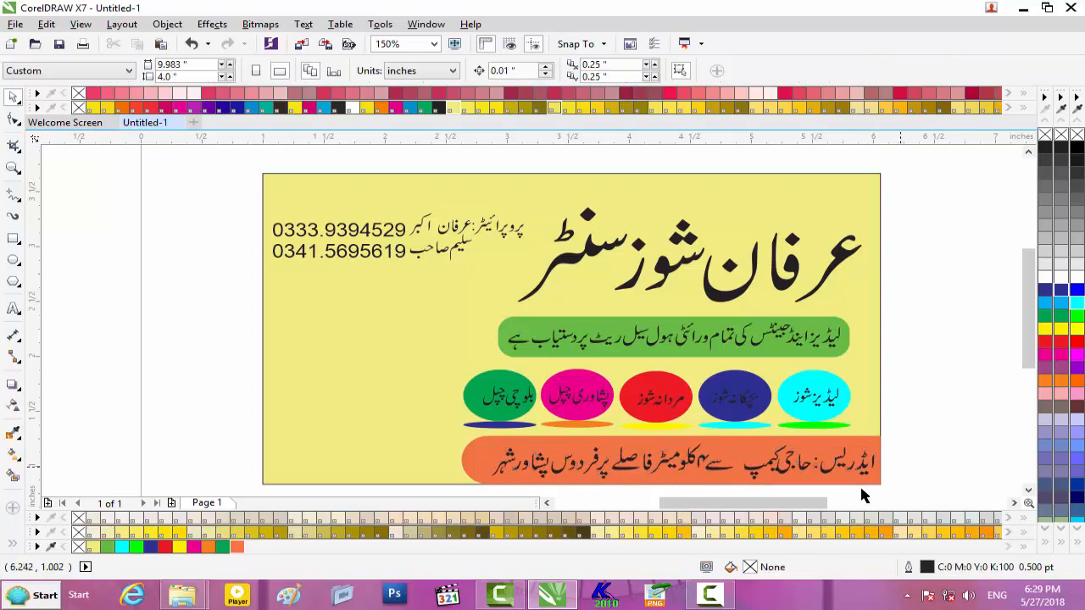
scroll(822, 447, down, 2)
drag(775, 503, 853, 504)
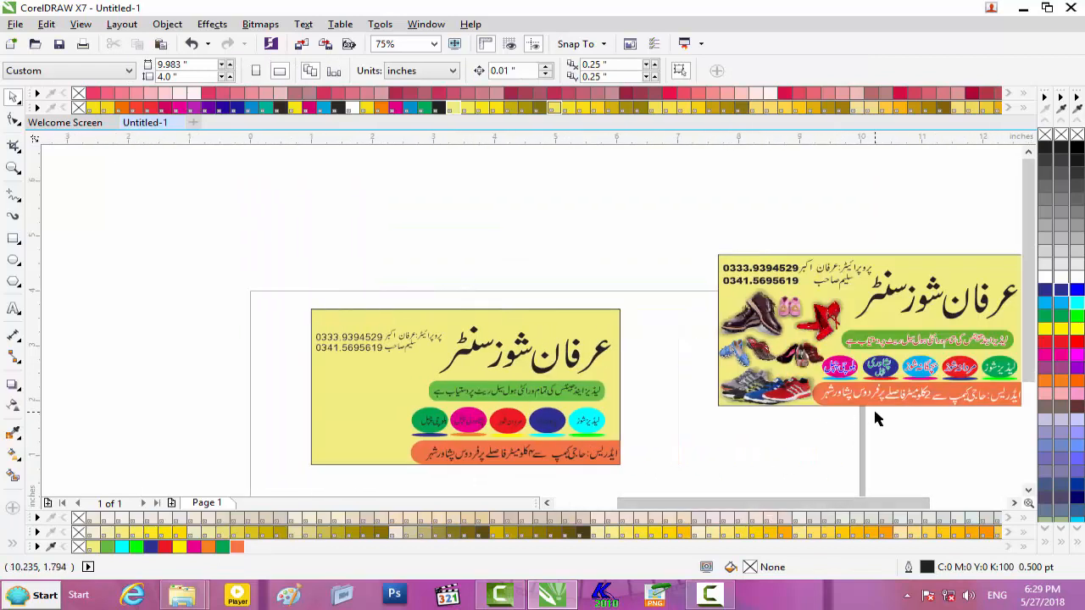
click(606, 419)
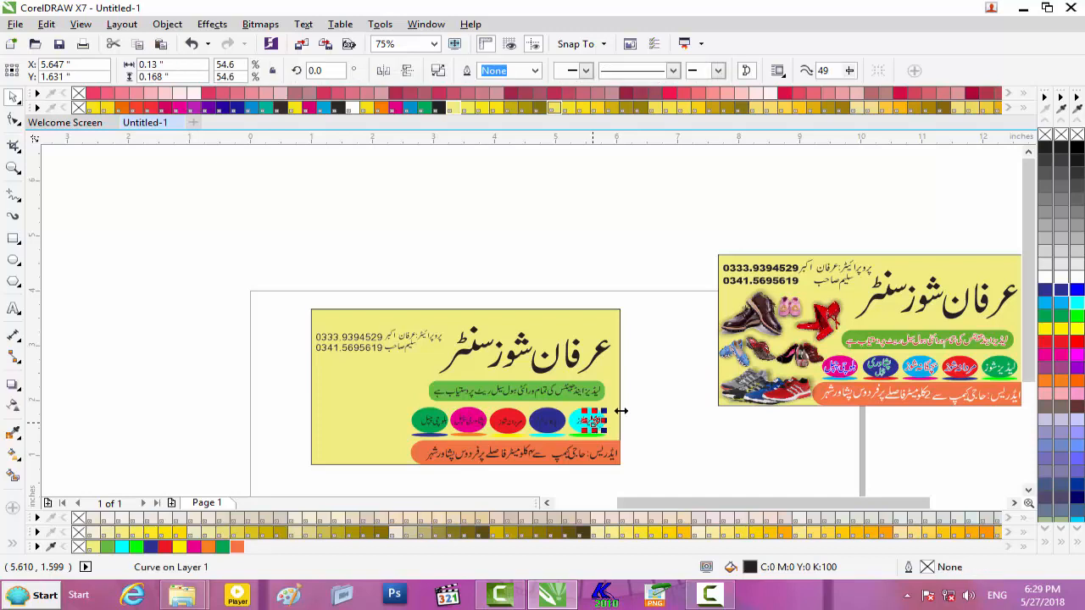
- Colour the cyan oval's Urdu label red, after trying and undoing a white outline
scroll(607, 419, up, 4)
drag(695, 387, 467, 448)
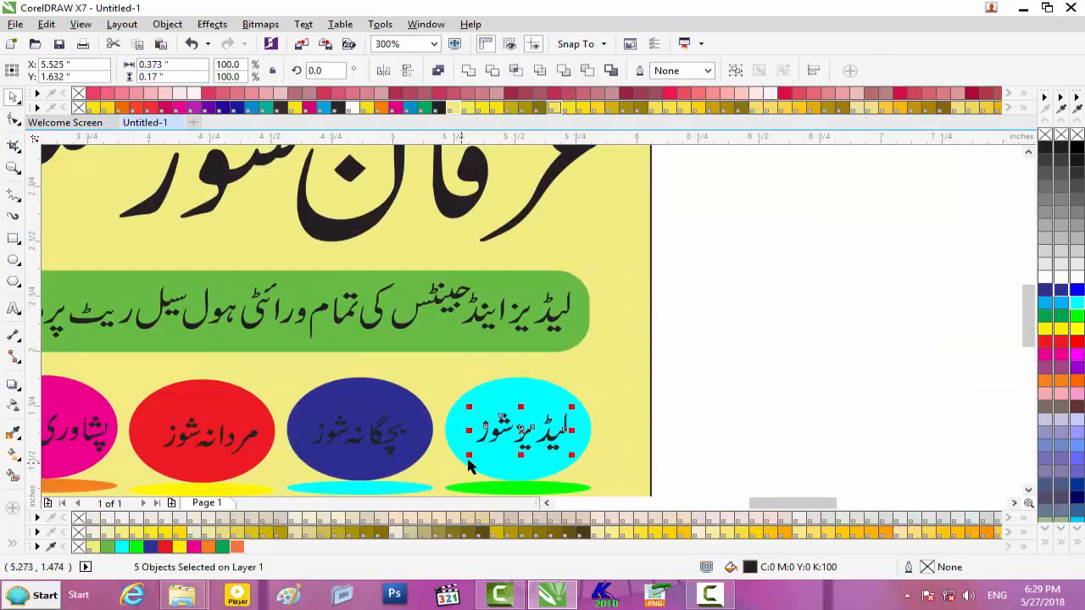
right_click(1045, 275)
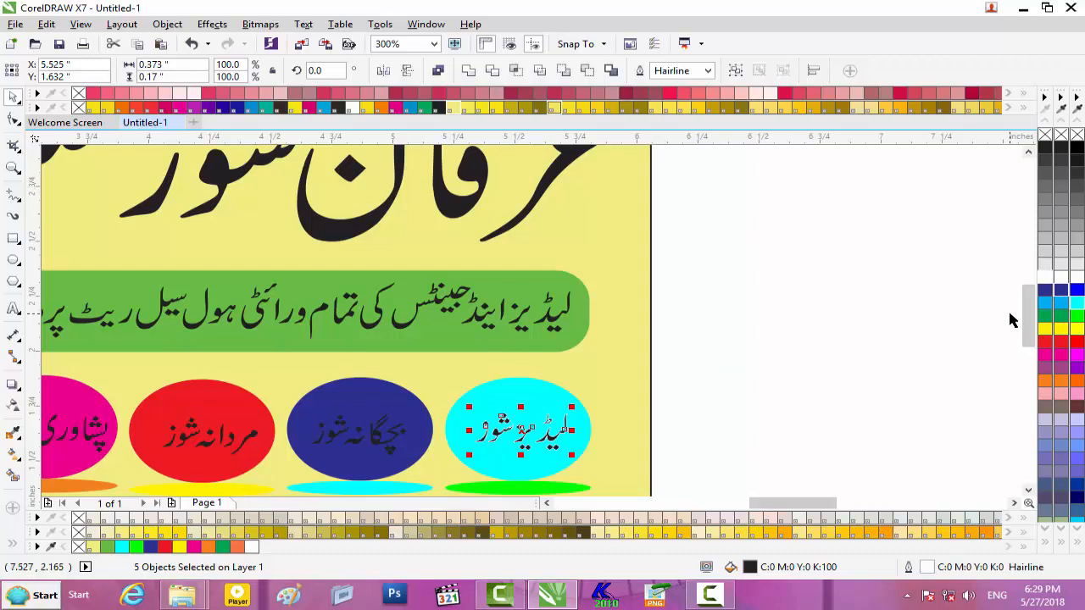
key(ctrl+z)
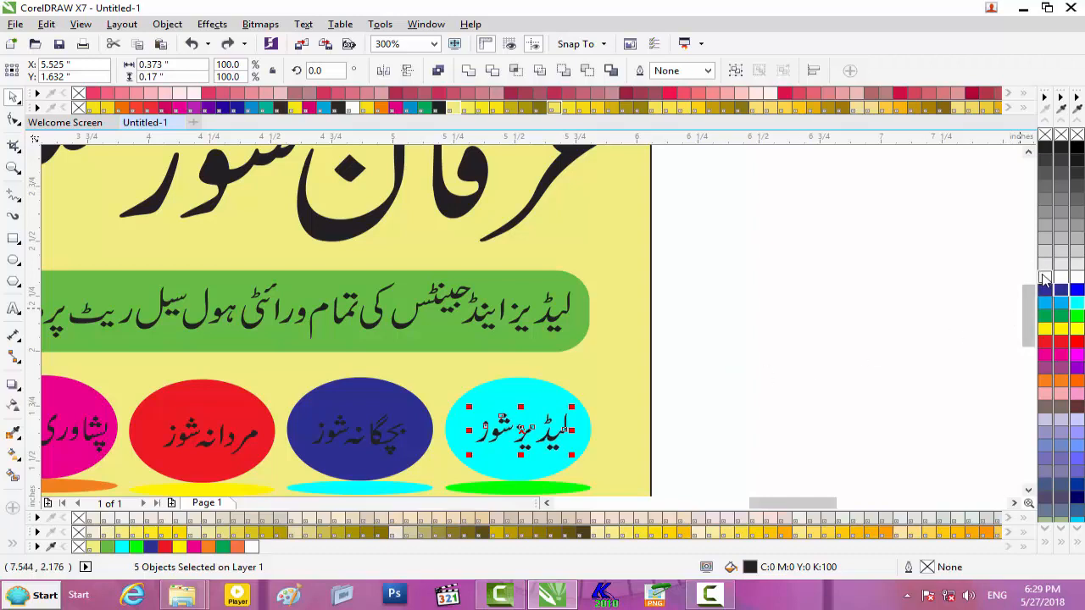
scroll(644, 399, down, 3)
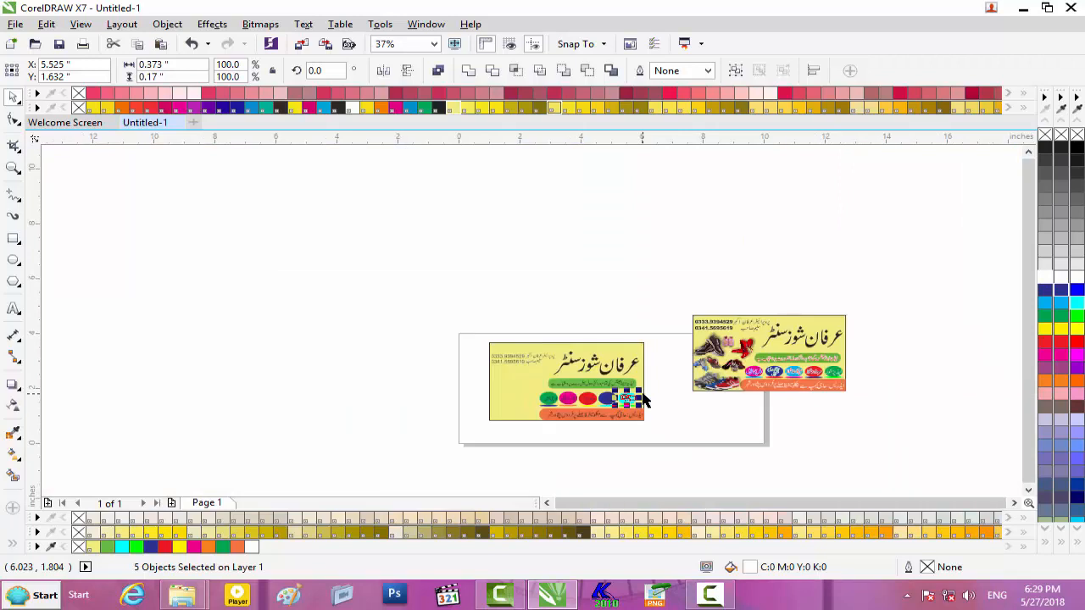
scroll(642, 396, up, 2)
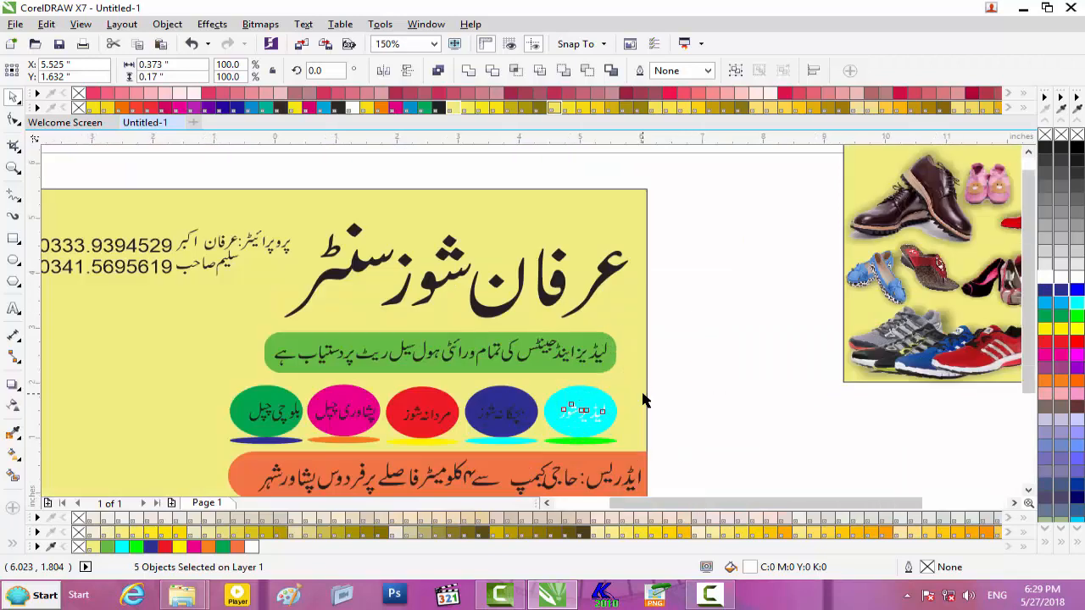
scroll(642, 396, down, 1)
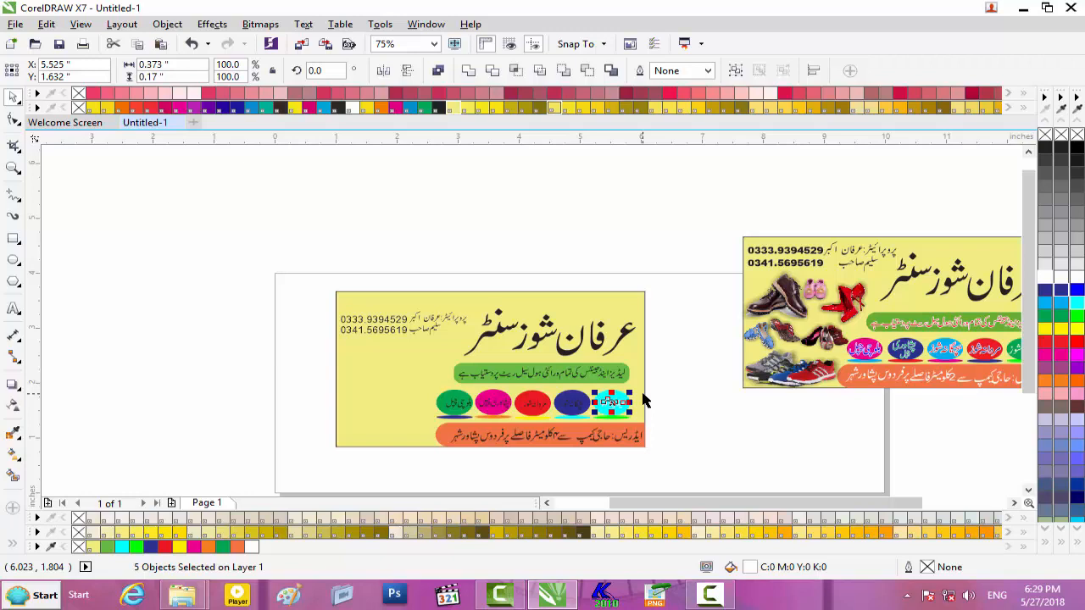
scroll(642, 399, up, 1)
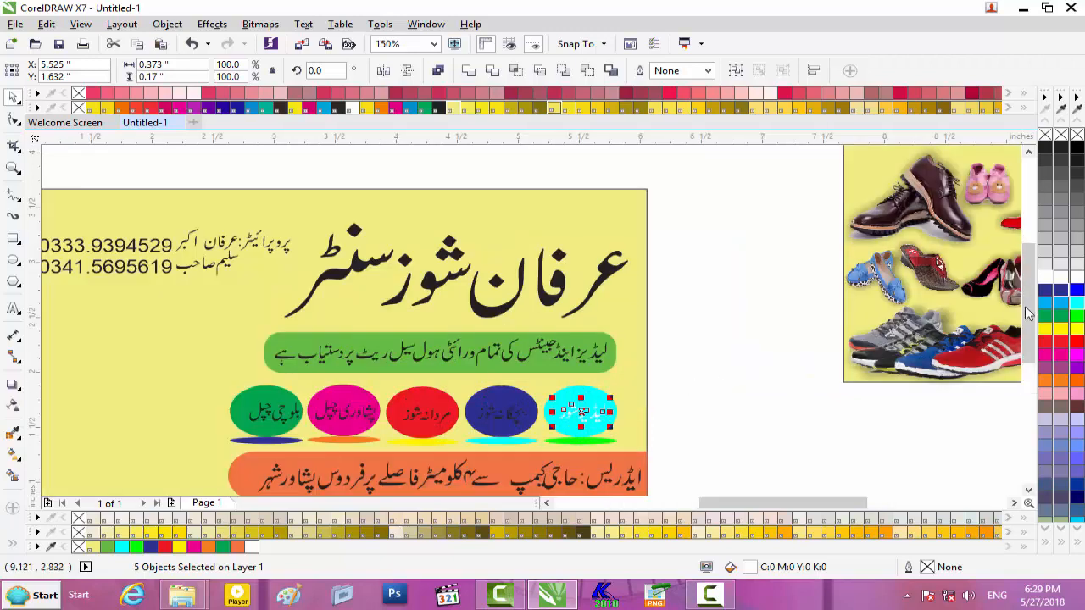
click(1045, 341)
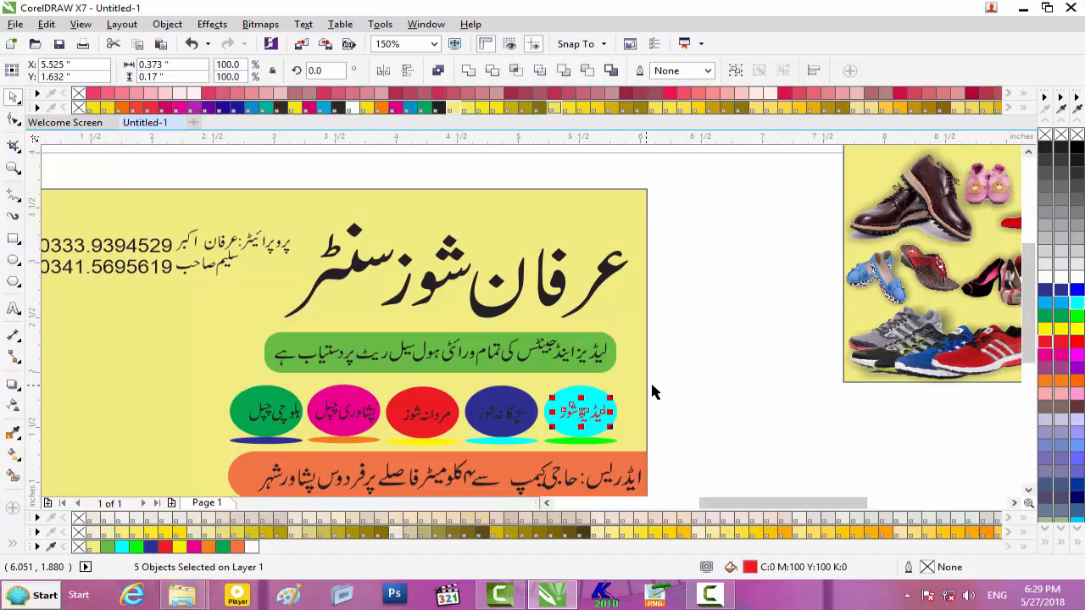
scroll(704, 383, down, 1)
scroll(704, 383, up, 2)
scroll(704, 383, down, 2)
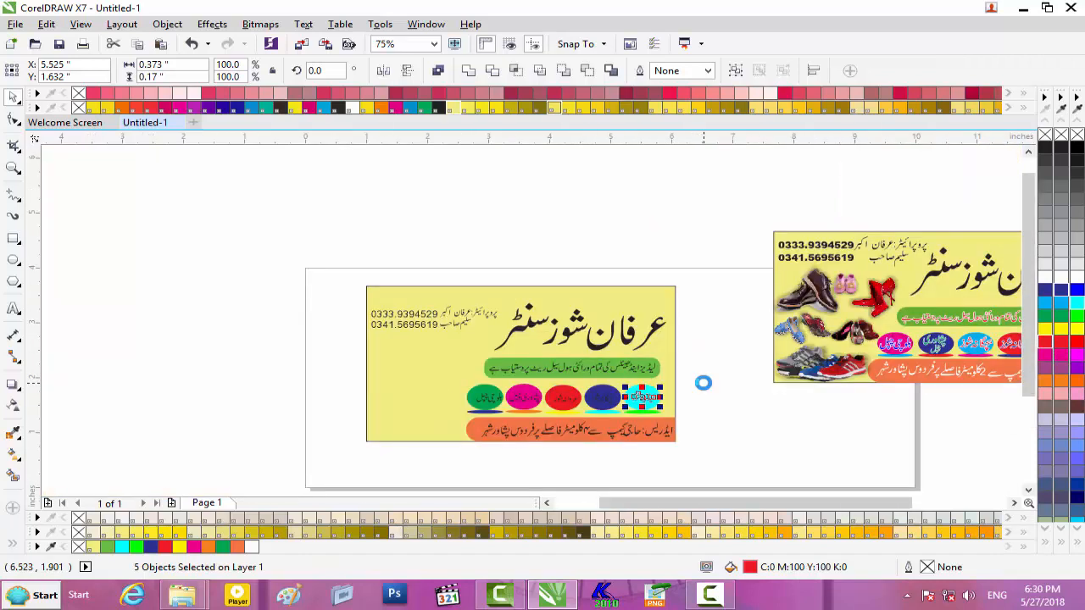
- Turn one black letter piece in the blue oval's label green
drag(750, 502, 805, 502)
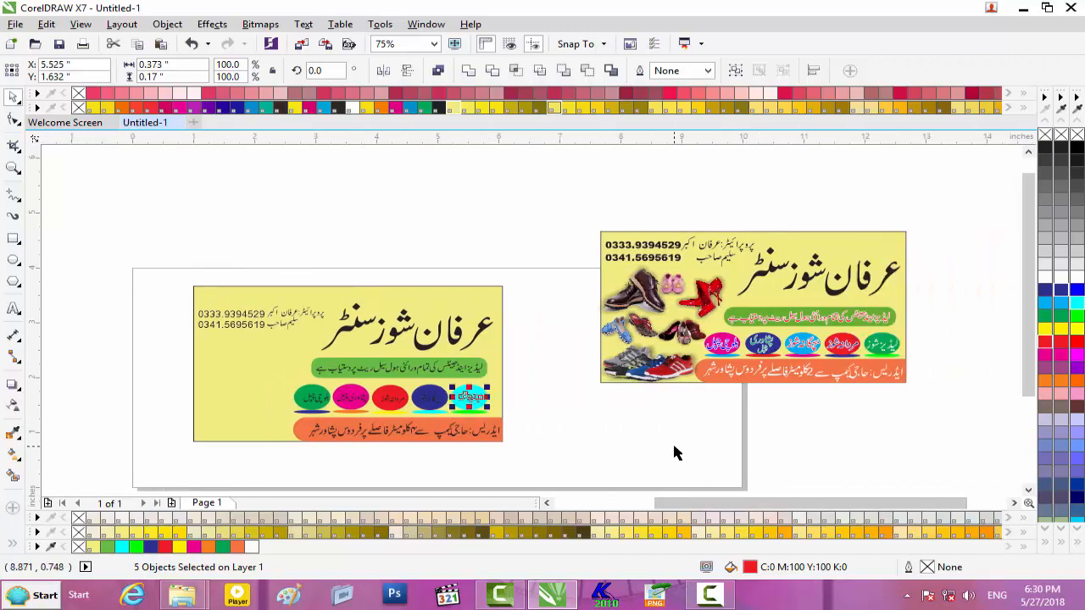
click(429, 400)
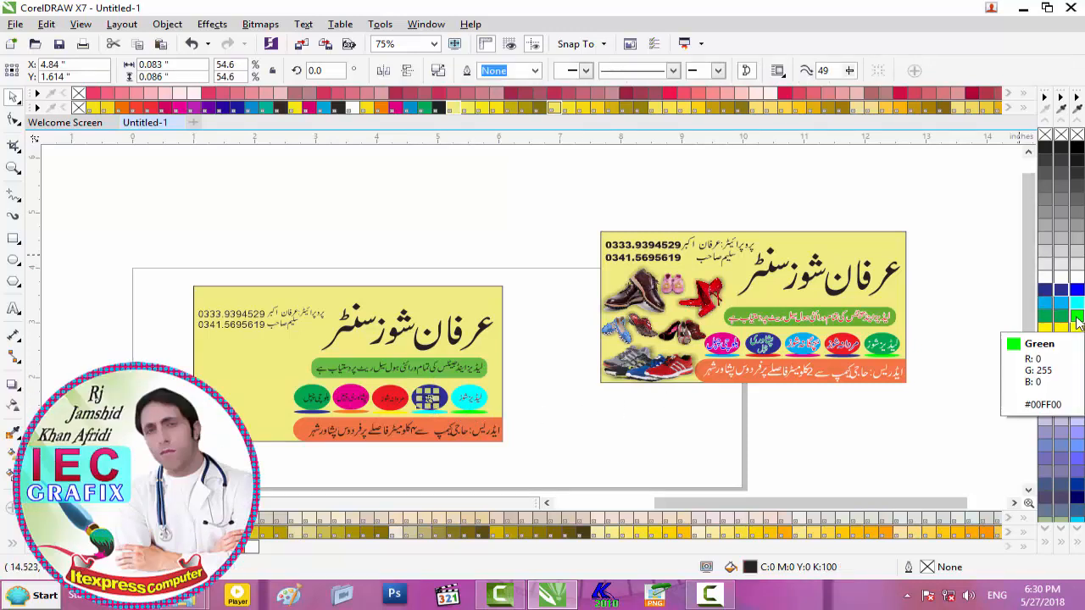
click(1061, 316)
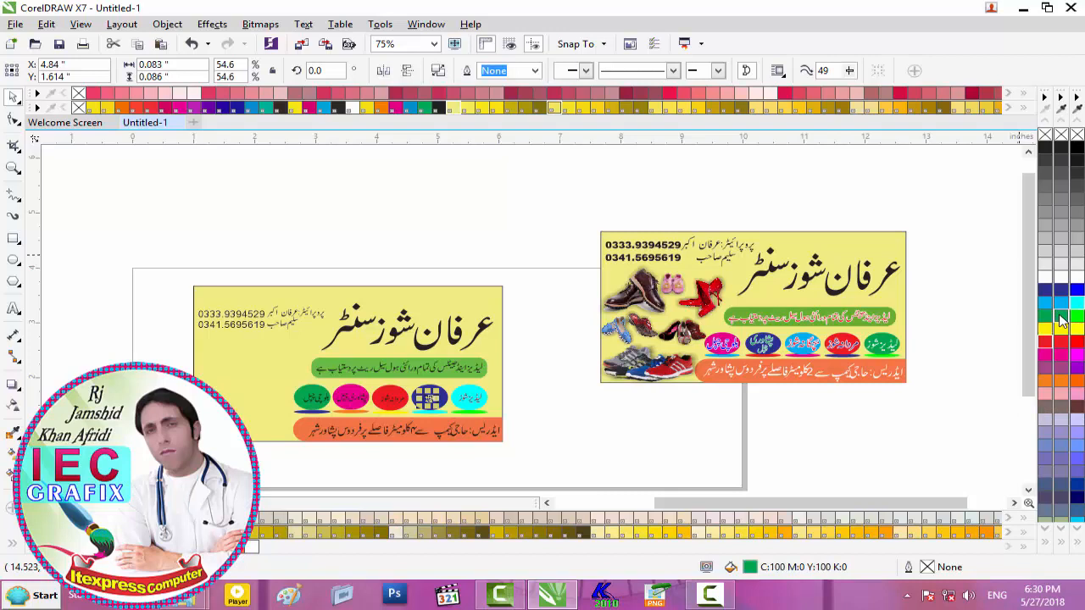
scroll(598, 369, up, 2)
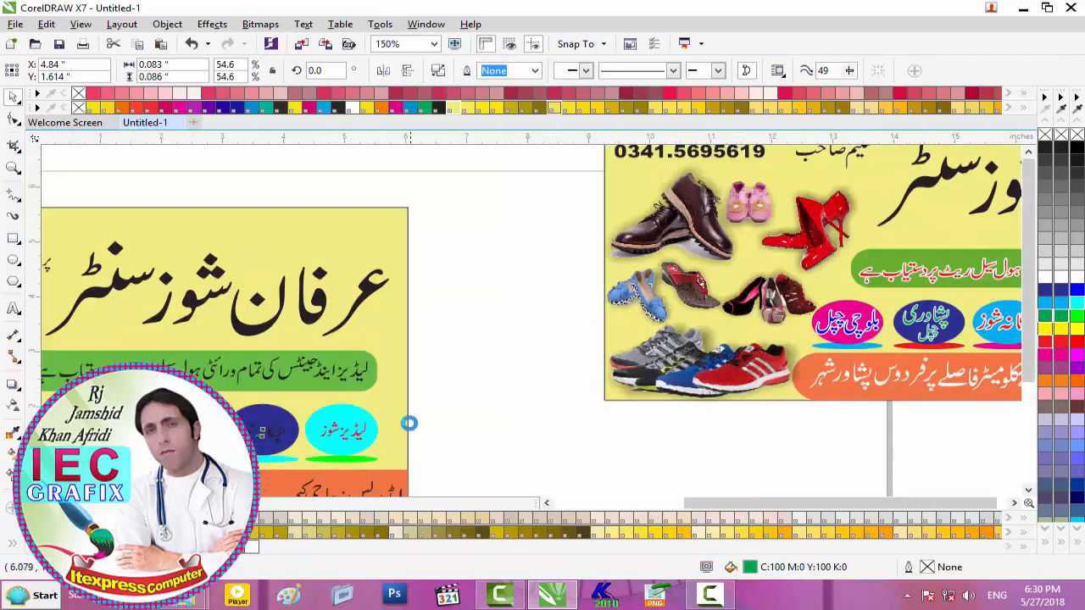
scroll(411, 430, down, 2)
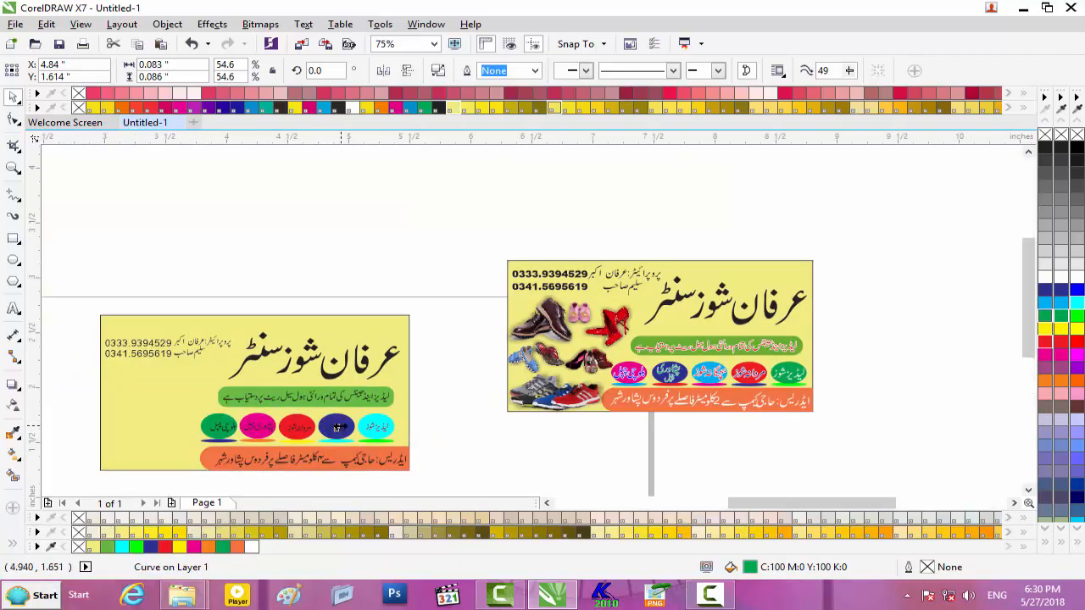
scroll(343, 429, up, 6)
- Group the blue oval's label pieces, colour them green, and enlarge the label
shift+click(337, 441)
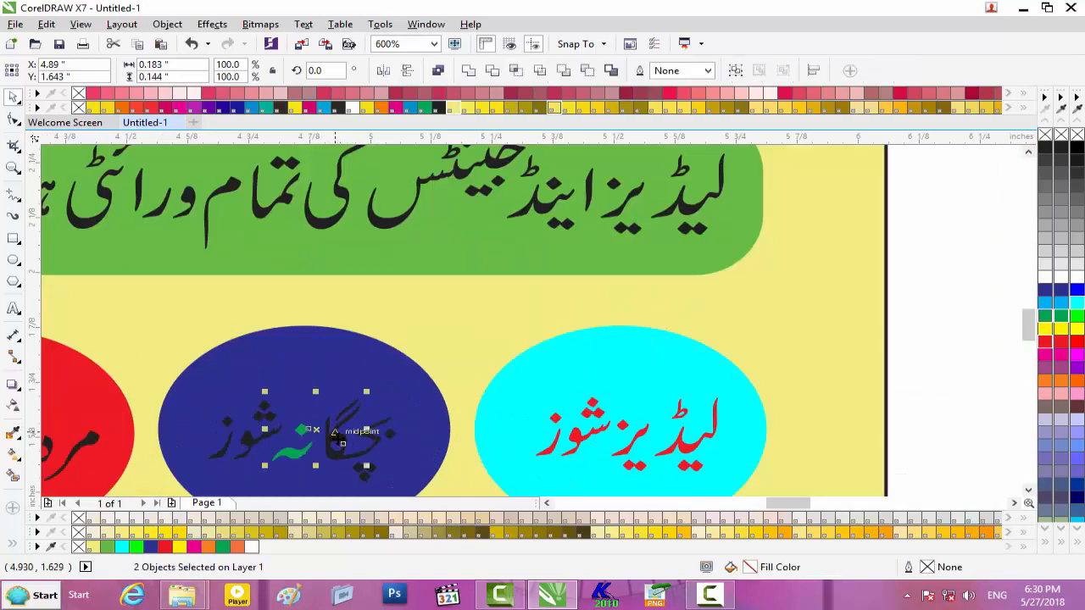
shift+click(252, 438)
drag(496, 303, 186, 465)
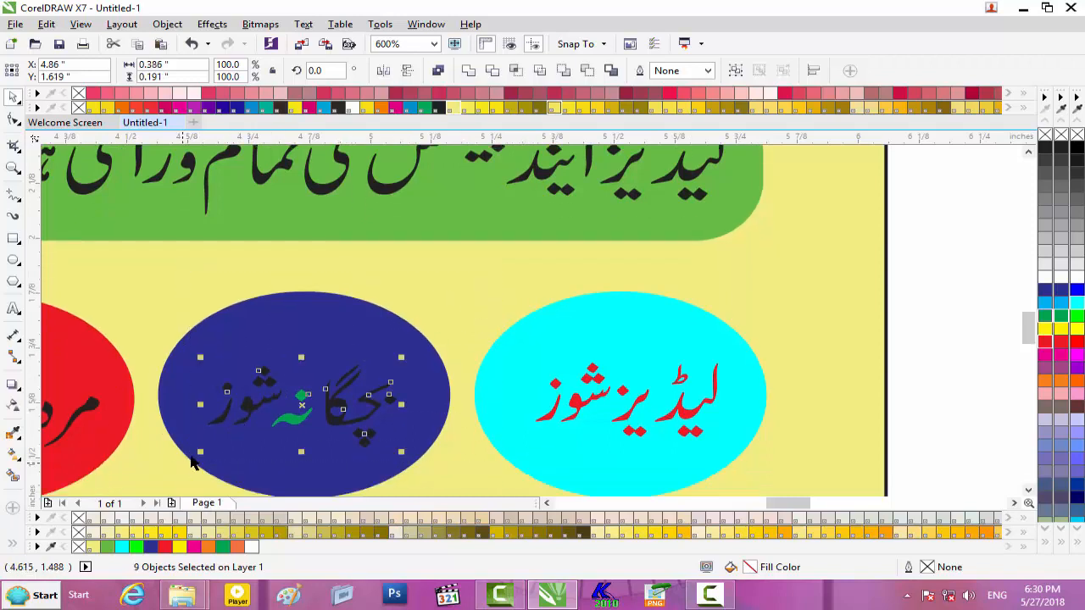
key(ctrl+g)
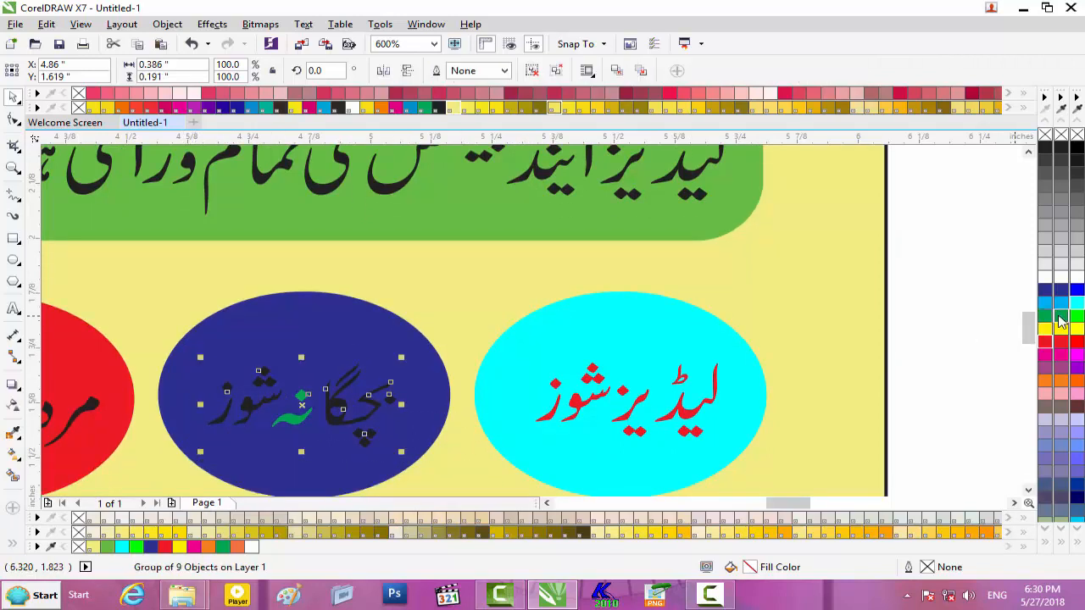
click(1062, 317)
drag(779, 505, 756, 507)
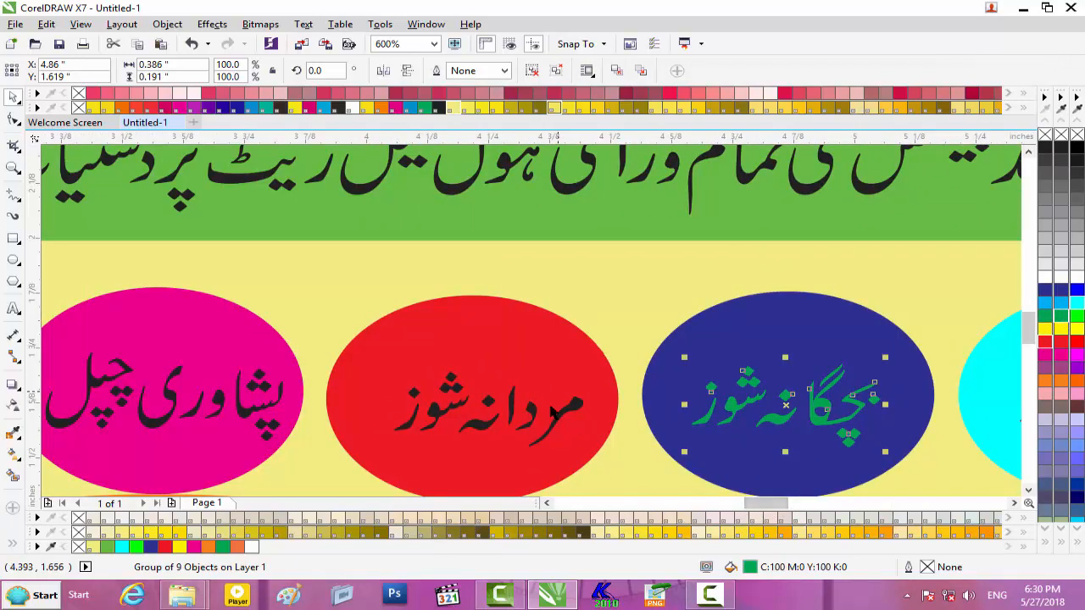
drag(886, 358, 914, 344)
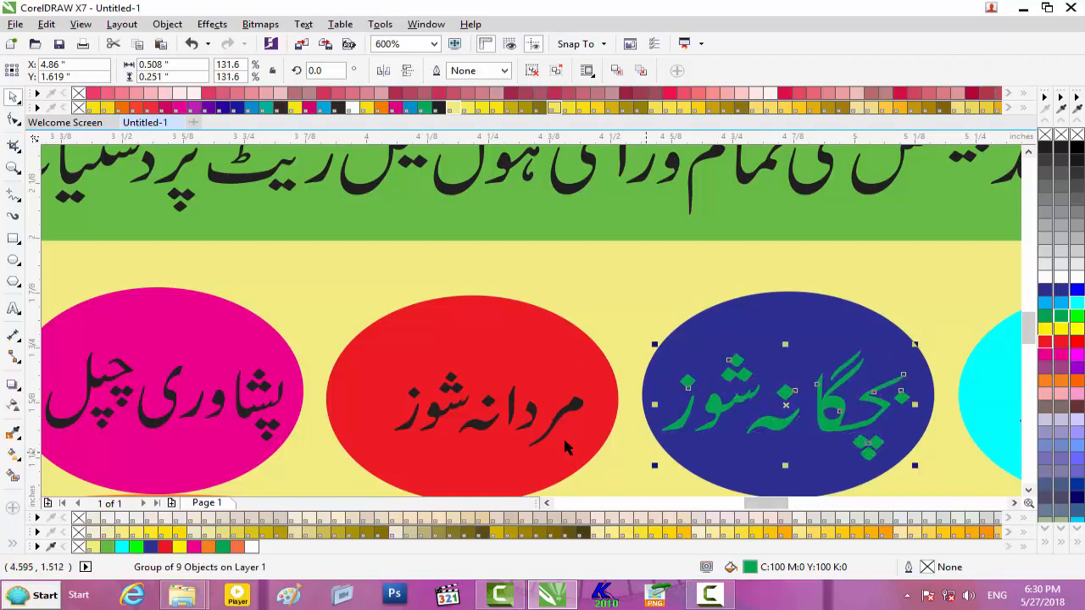
- Enlarge the red oval's label to about 133% and shift it slightly left
drag(564, 308, 365, 476)
drag(588, 366, 621, 352)
drag(500, 409, 486, 410)
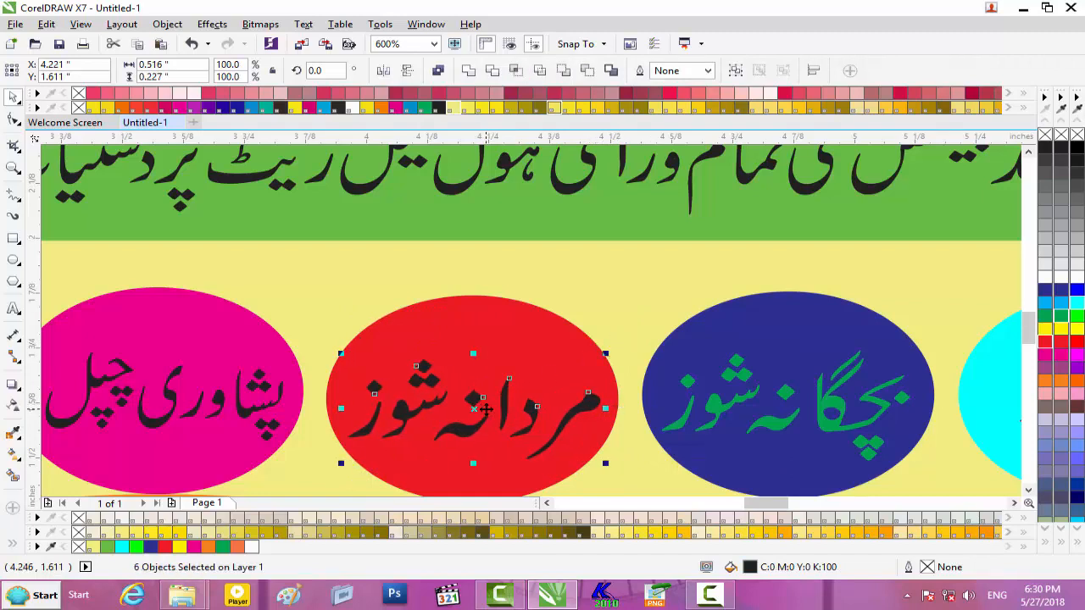
- Group the red oval's label pieces and color the label blue
key(ctrl+g)
scroll(280, 399, down, 2)
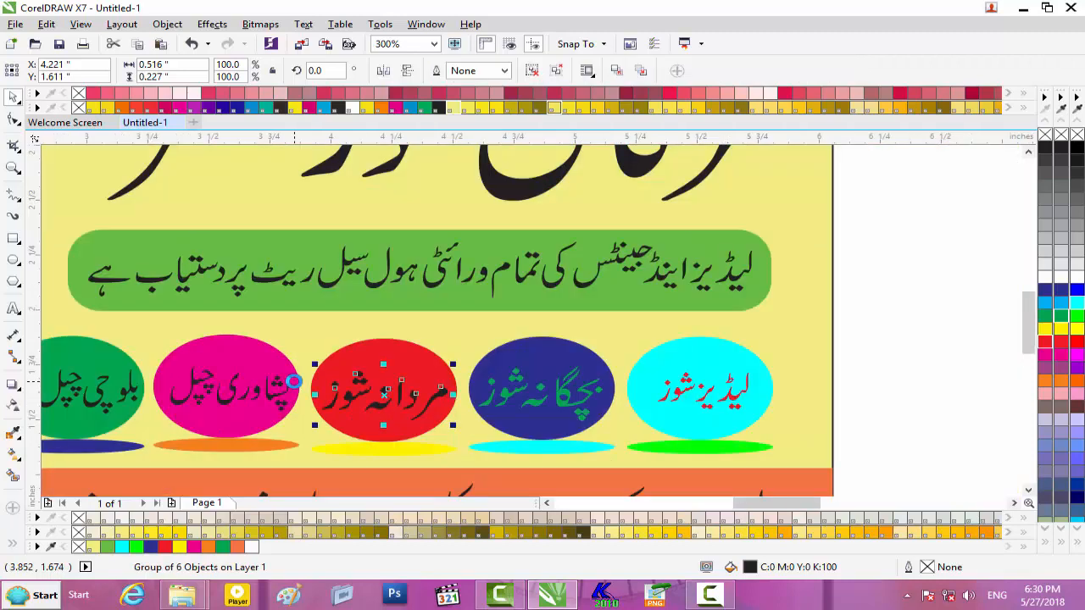
scroll(298, 386, down, 4)
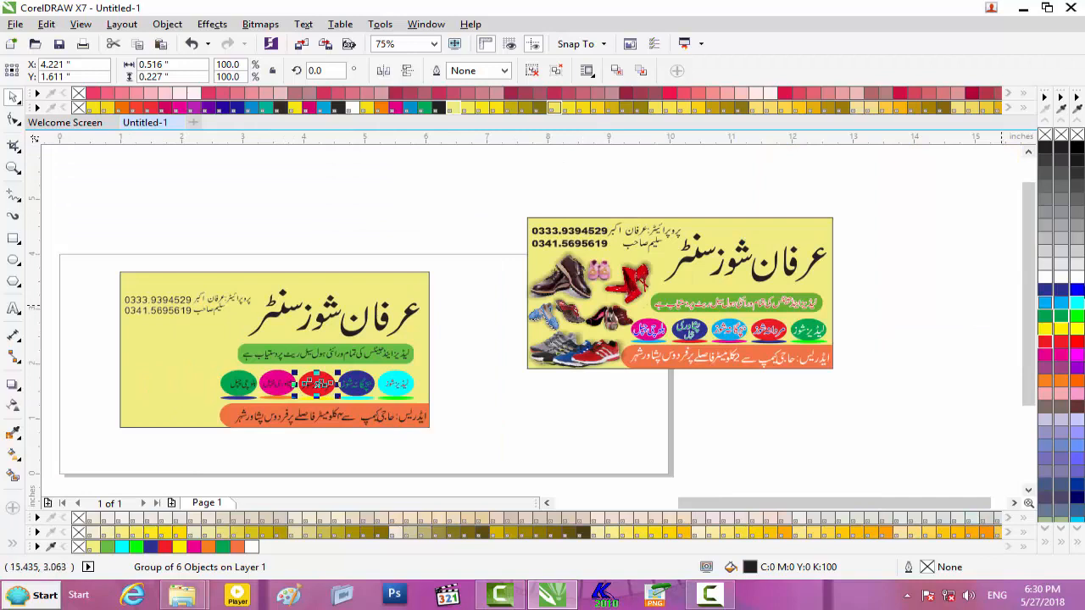
click(1066, 294)
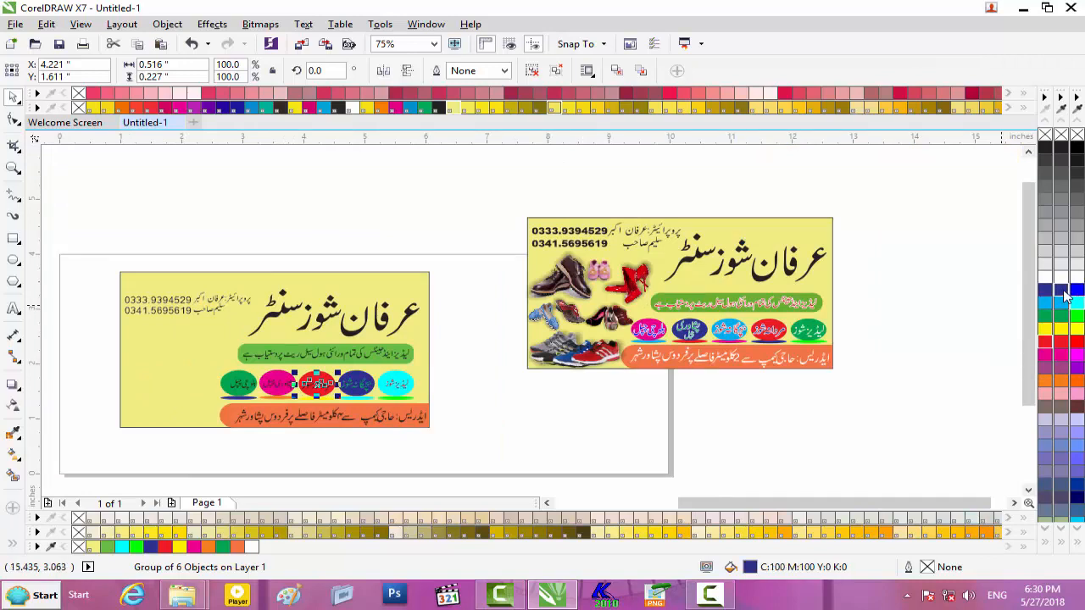
- Select and group the pink oval's label pieces, then color that label blue
scroll(224, 375, up, 2)
scroll(225, 376, up, 2)
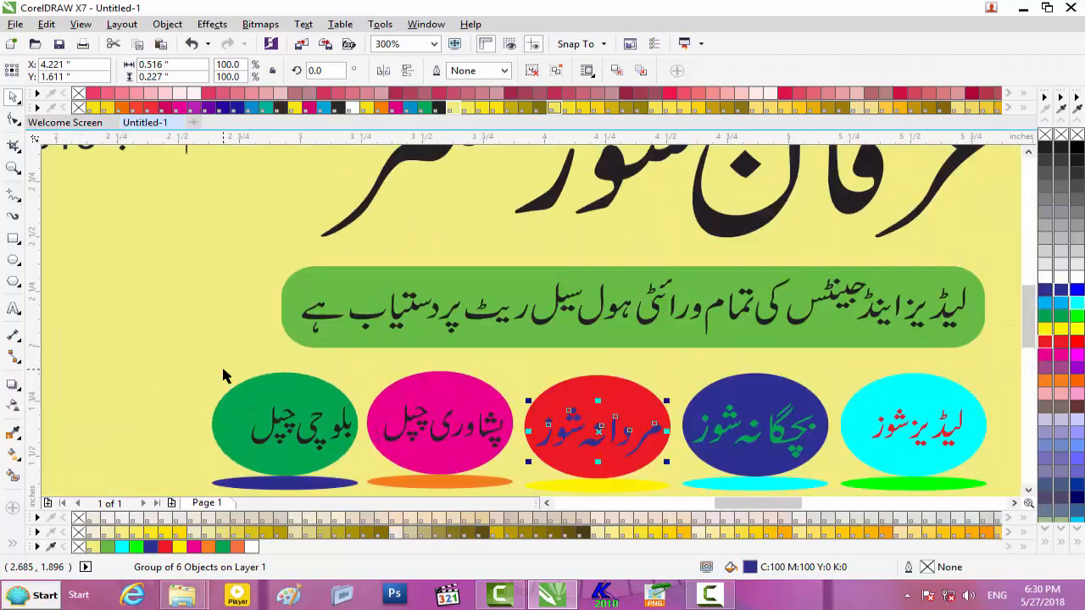
drag(361, 370, 513, 457)
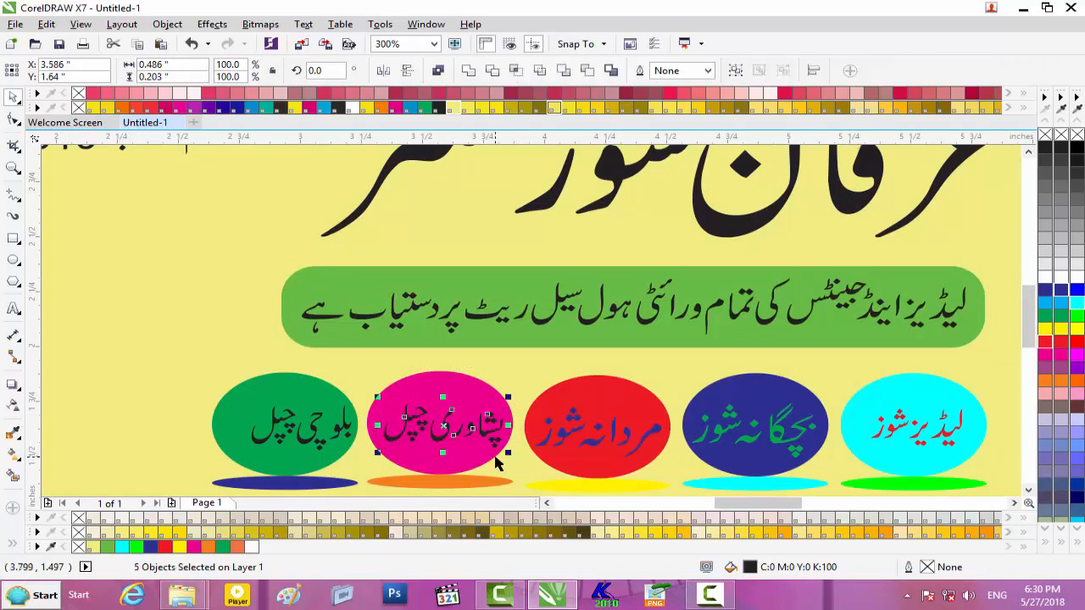
key(ctrl+g)
scroll(498, 462, down, 4)
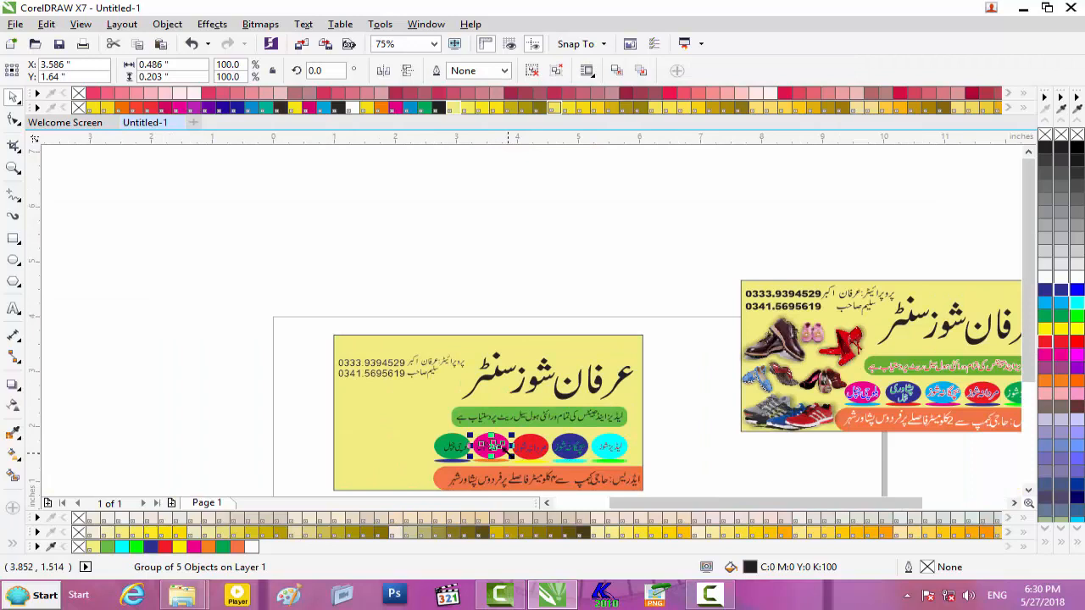
scroll(499, 447, up, 2)
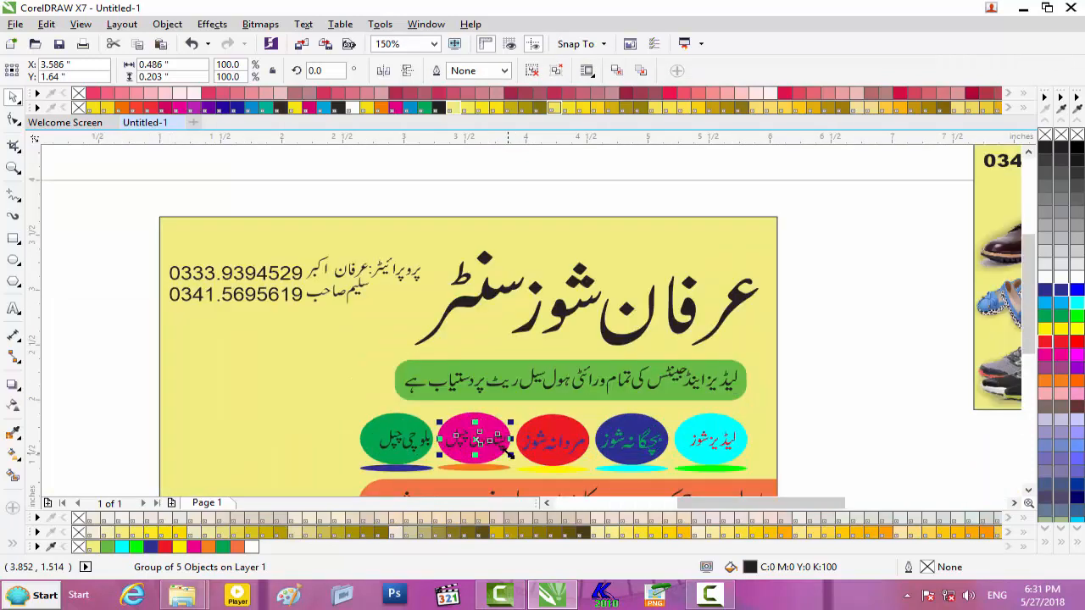
mouse_move(728, 504)
mouse_down()
mouse_move(833, 509)
mouse_move(717, 508)
mouse_up()
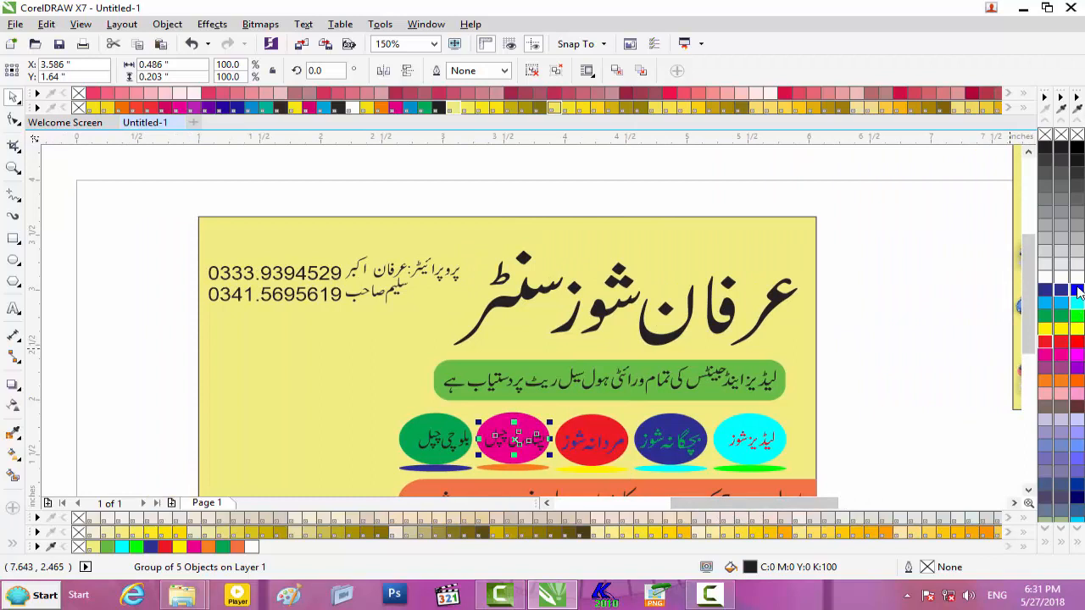
click(1077, 291)
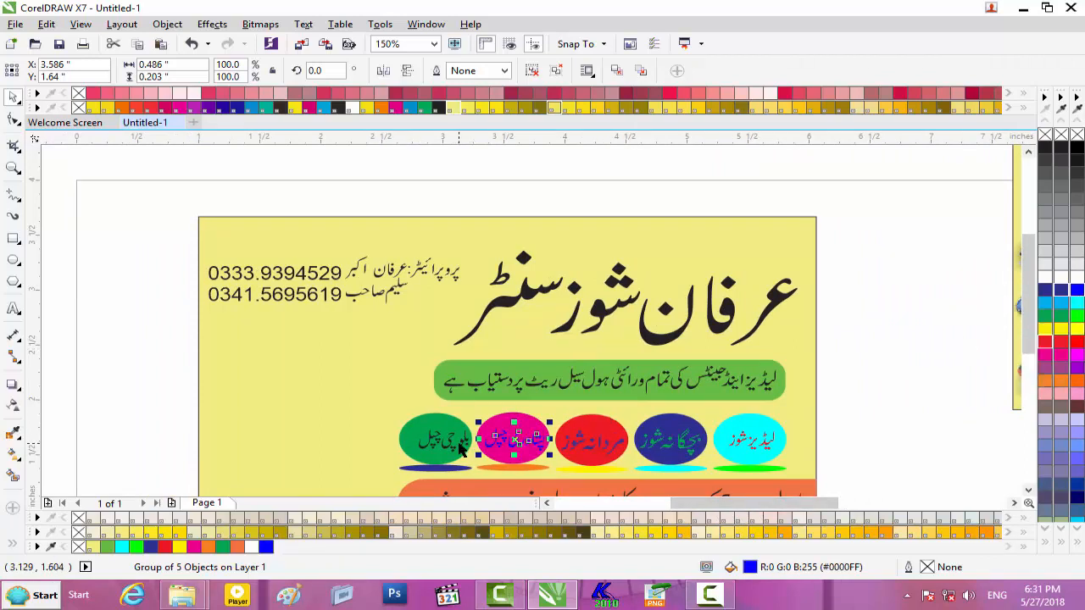
- Scale the green oval's three text pieces to about 0.507 × 0.255 in
scroll(458, 428, up, 2)
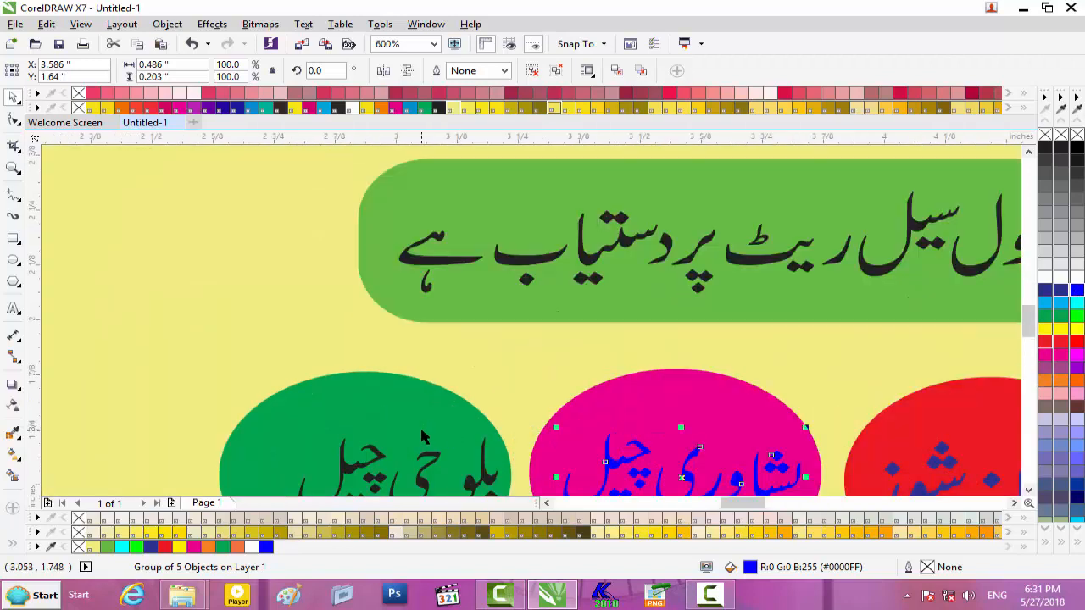
scroll(422, 437, down, 2)
scroll(471, 453, up, 1)
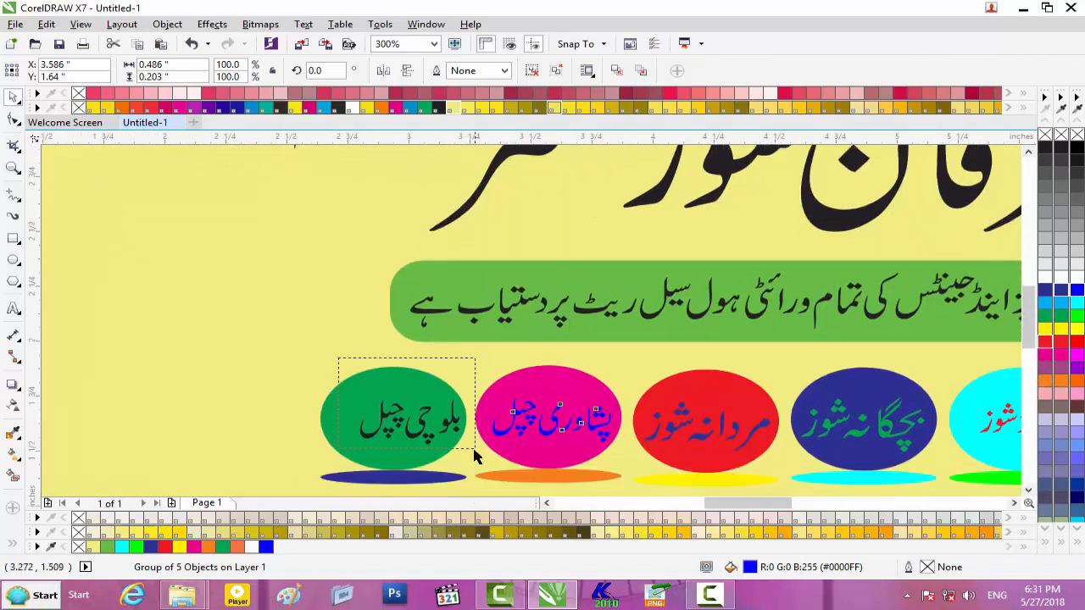
drag(475, 450, 473, 448)
drag(472, 389, 408, 429)
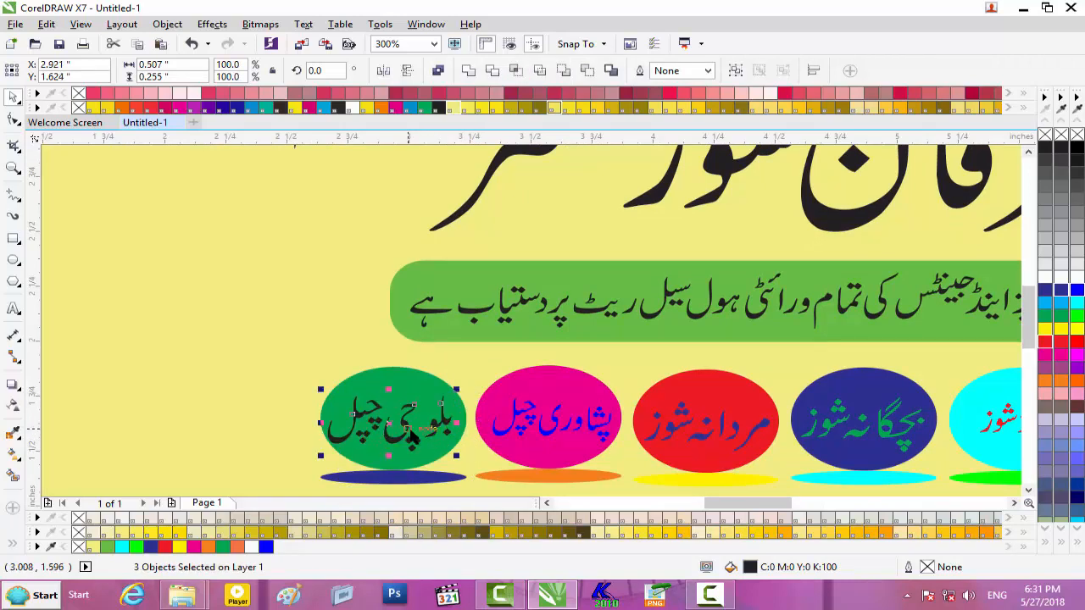
- Outline the blue oval's green Urdu text in white at 1.5 pt with rounded corners
scroll(672, 433, down, 4)
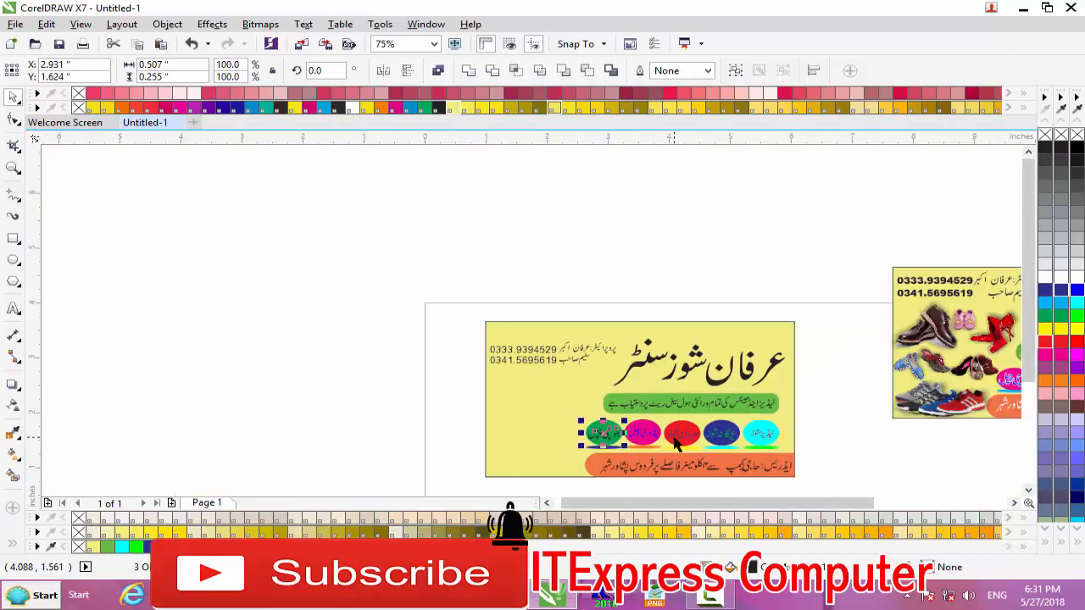
scroll(676, 442, down, 1)
scroll(675, 440, up, 1)
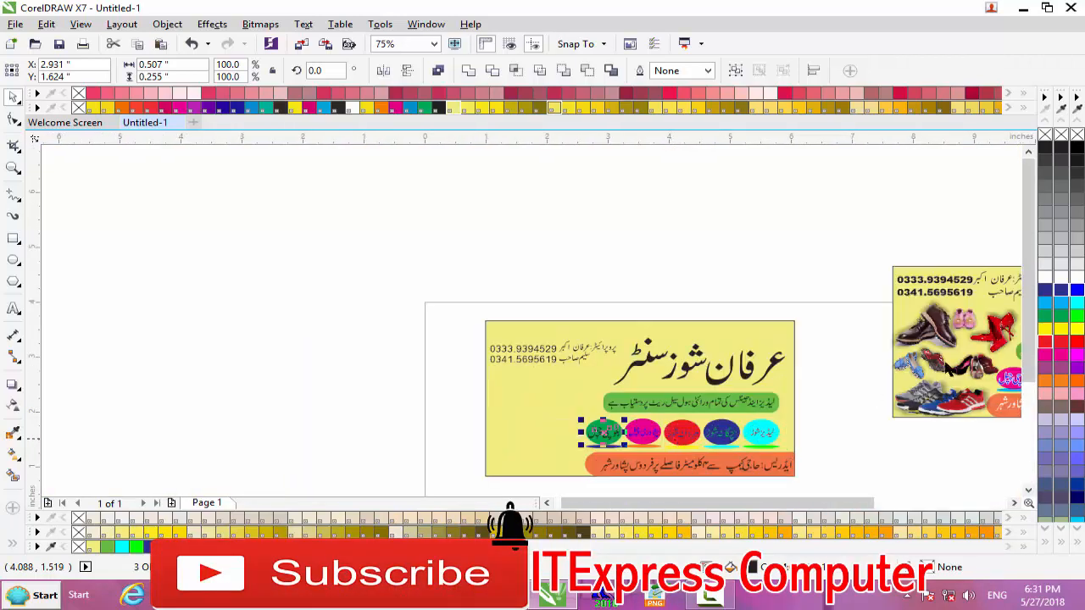
drag(724, 503, 789, 502)
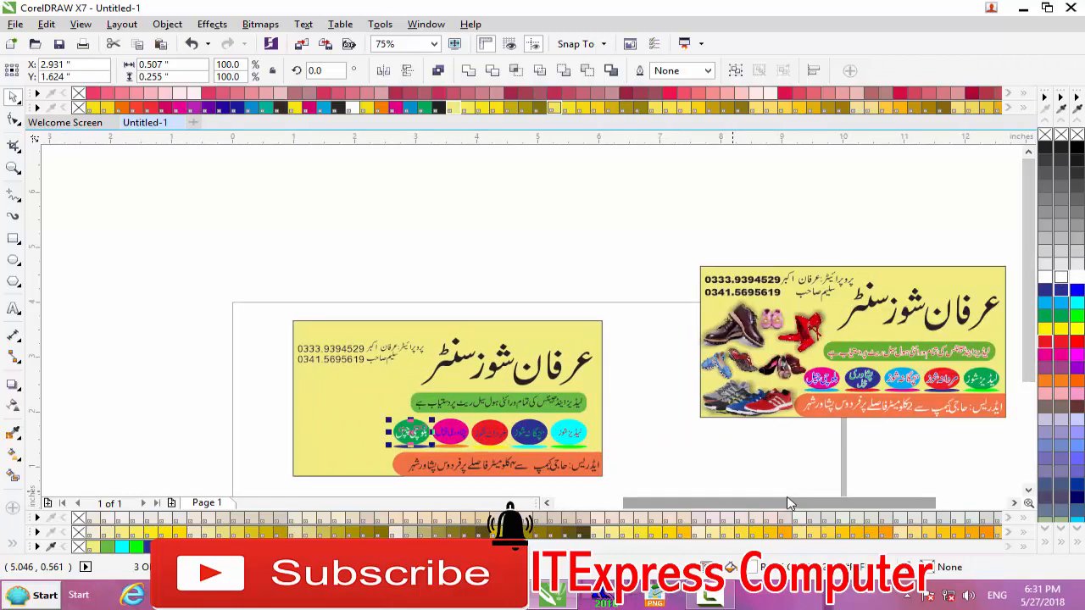
scroll(524, 438, up, 2)
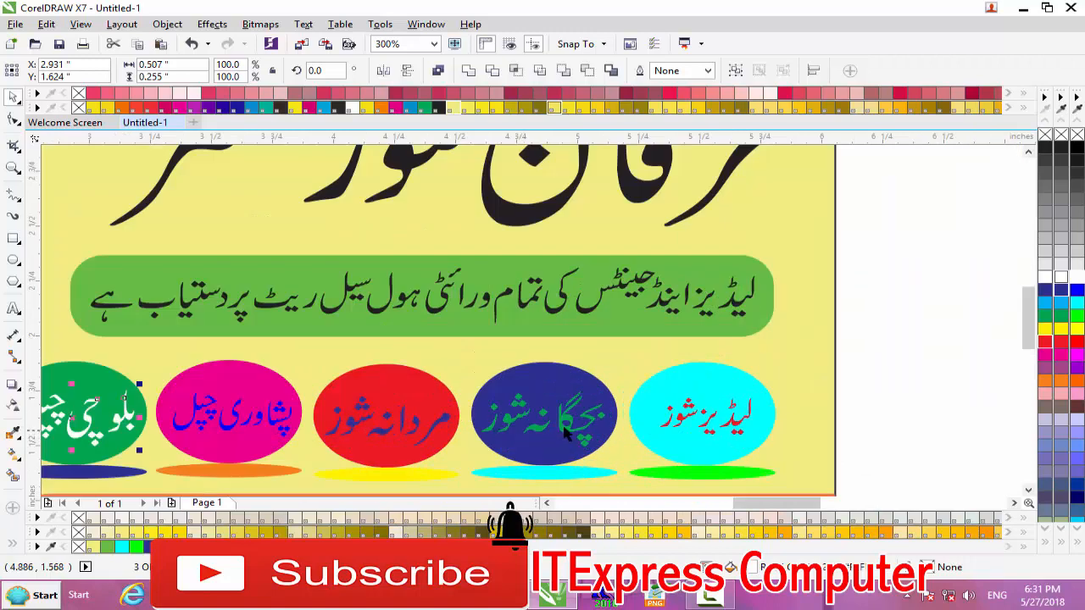
click(566, 434)
key(F12)
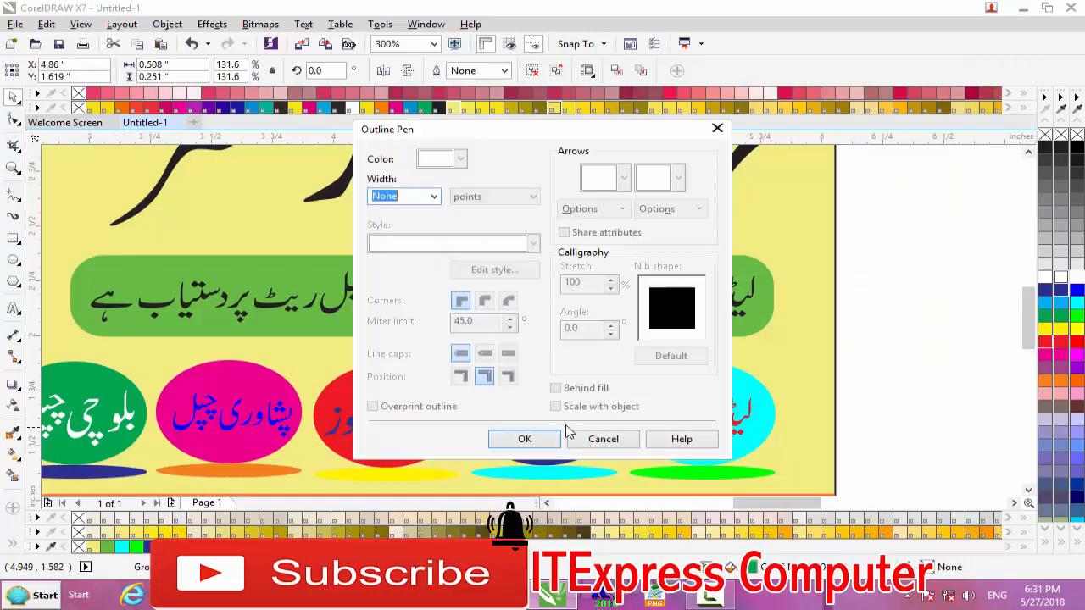
click(434, 196)
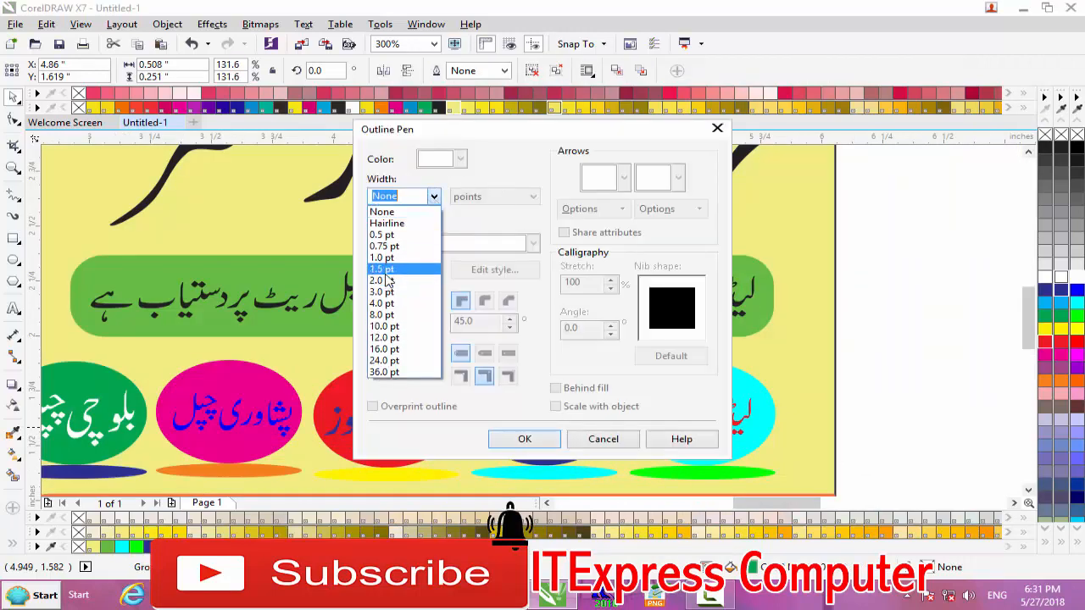
click(382, 269)
click(460, 159)
click(471, 190)
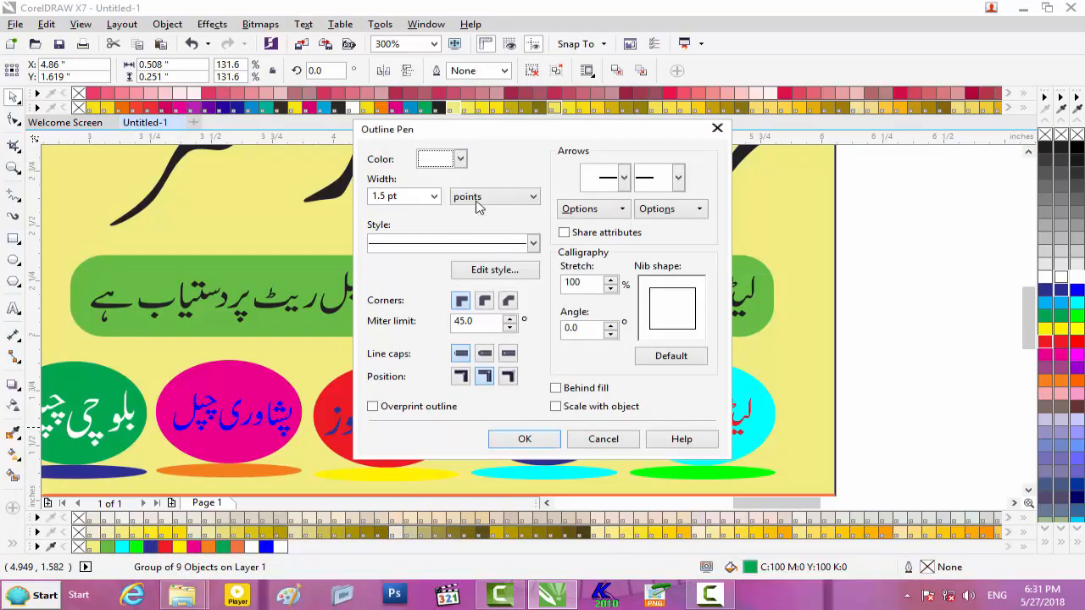
click(481, 302)
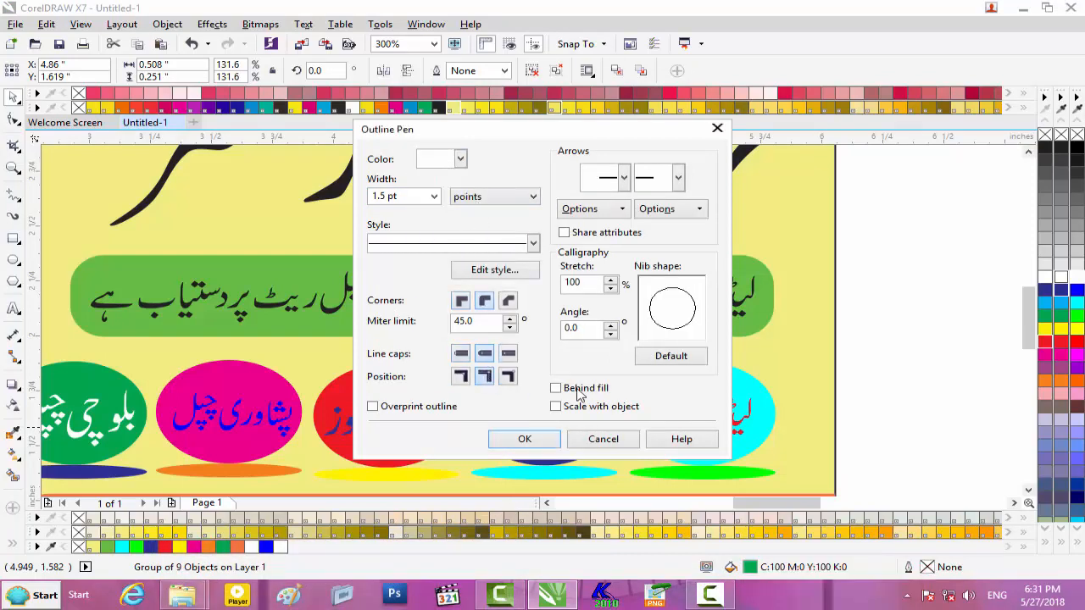
click(524, 440)
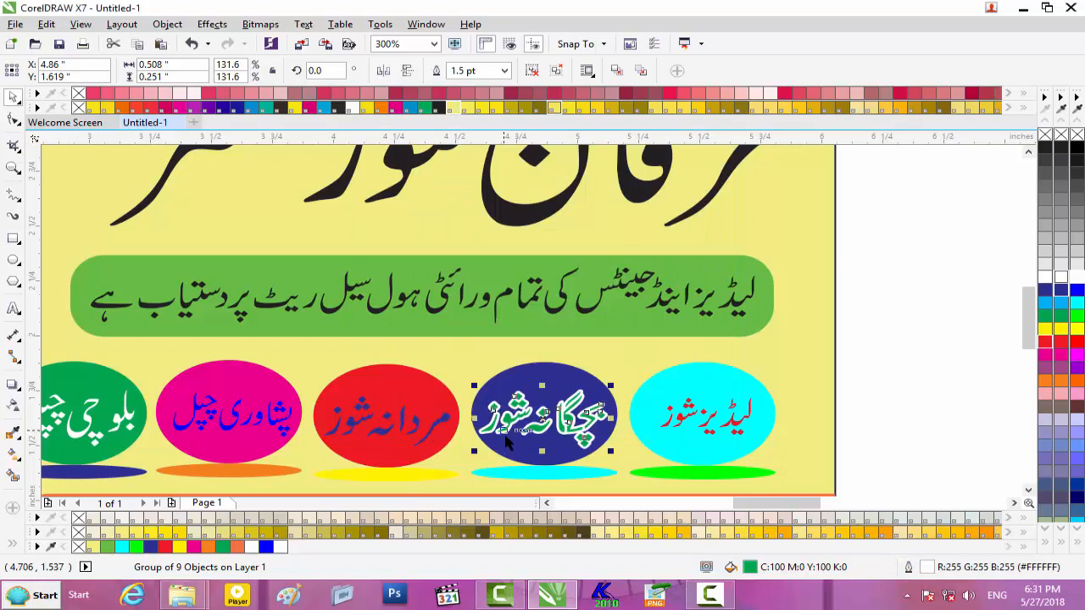
ctrl+click(419, 426)
scroll(418, 426, down, 1)
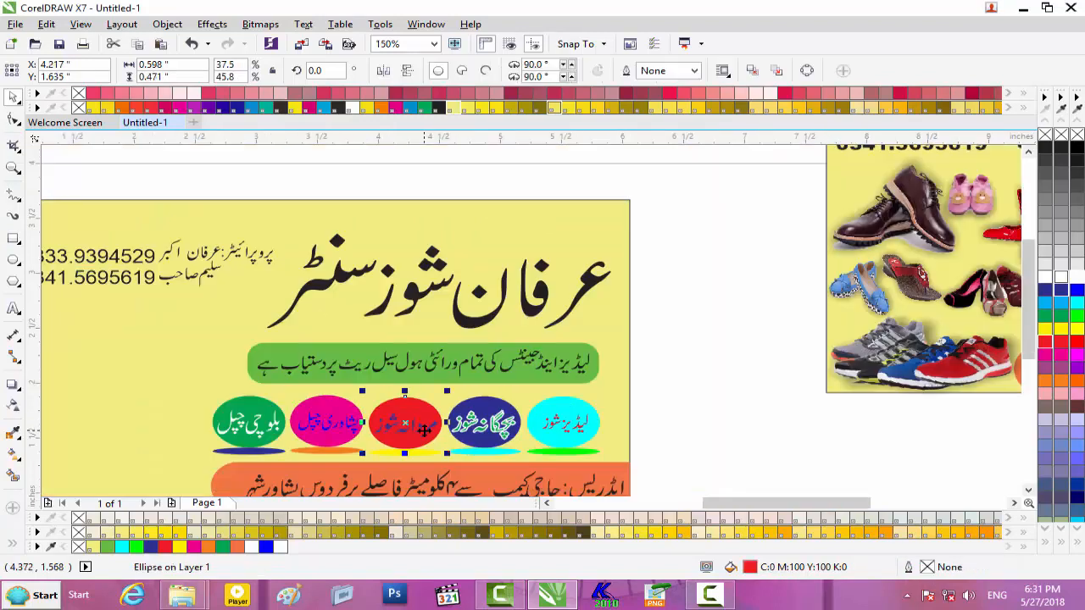
scroll(424, 430, down, 1)
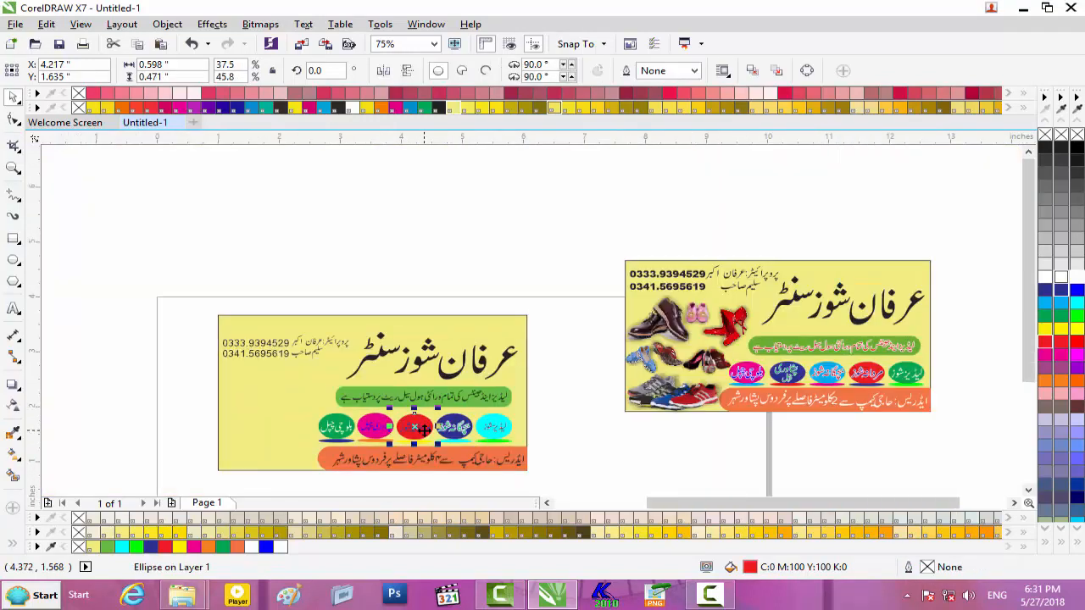
scroll(424, 429, up, 2)
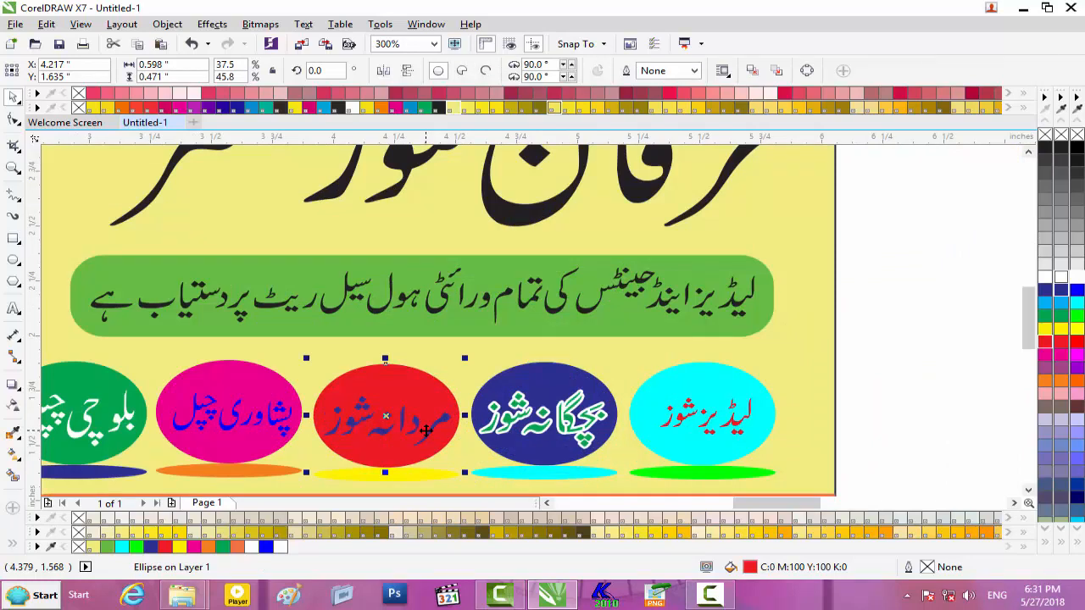
key(F12)
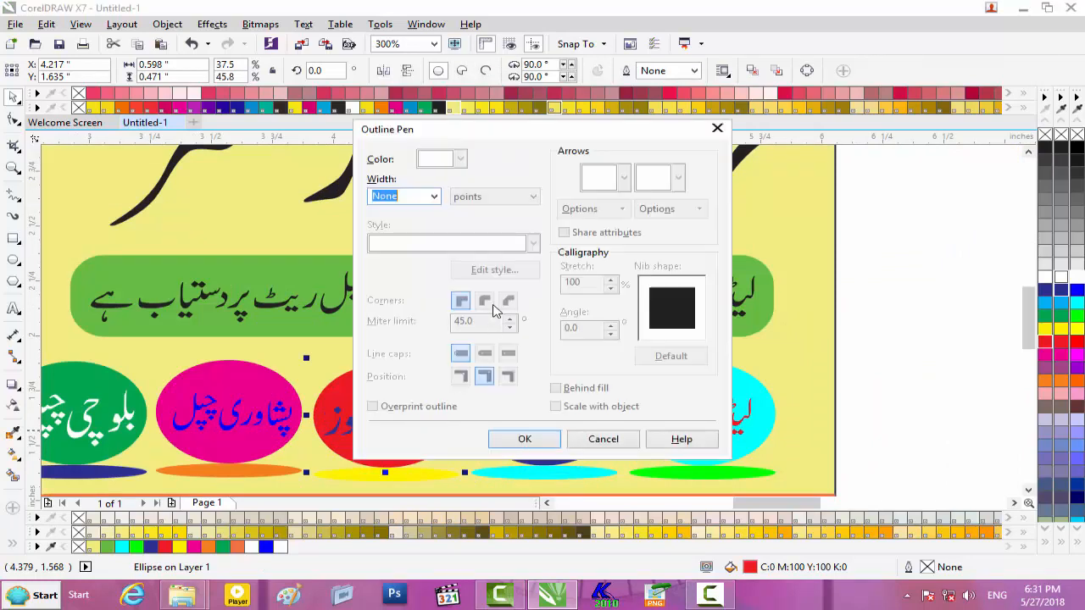
click(434, 200)
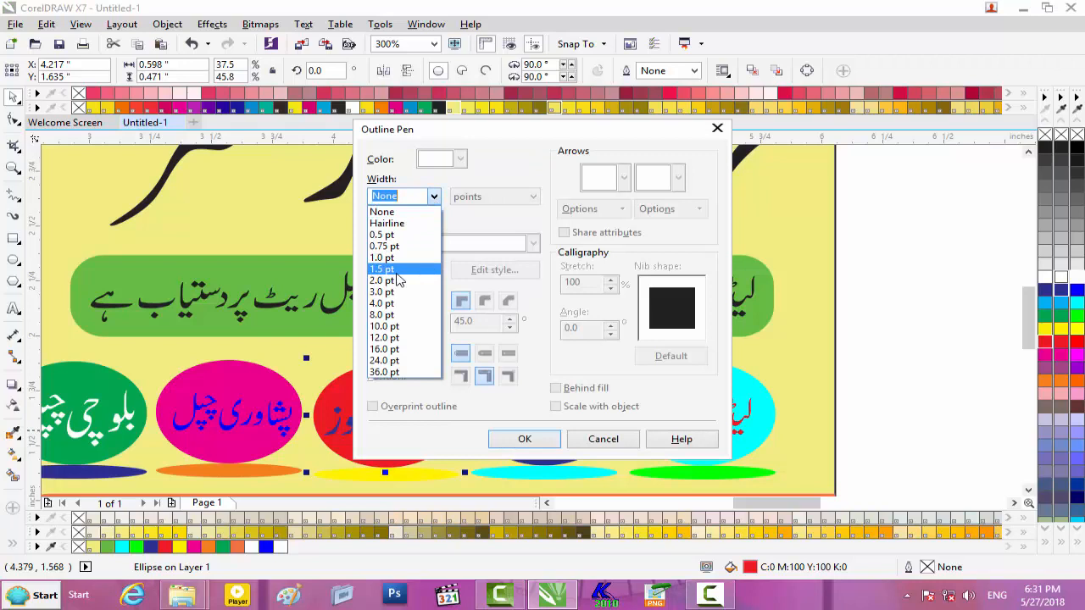
click(395, 270)
click(458, 161)
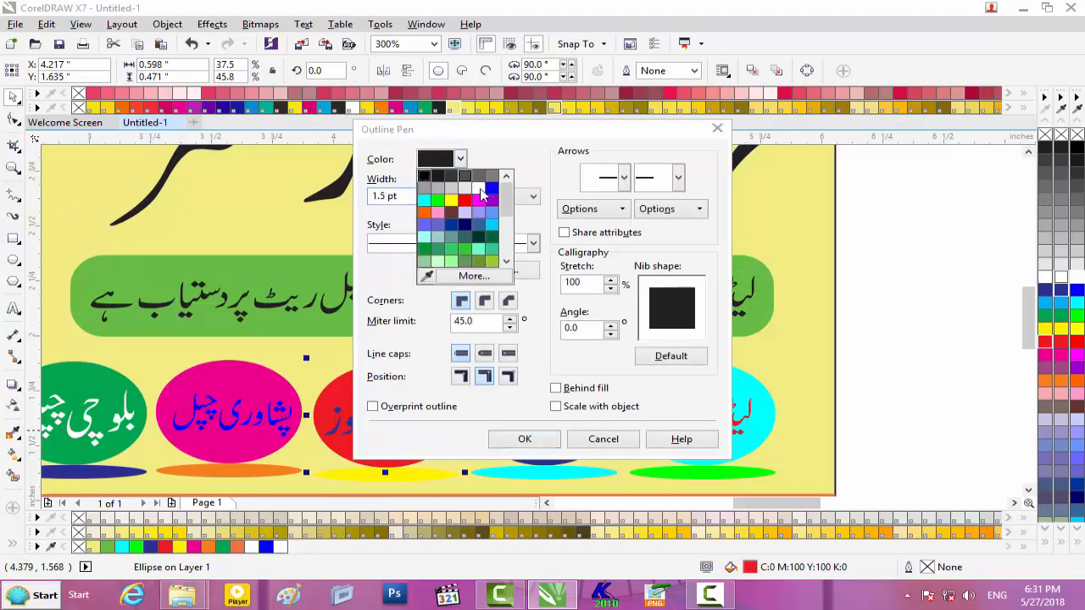
click(476, 264)
click(488, 303)
click(484, 353)
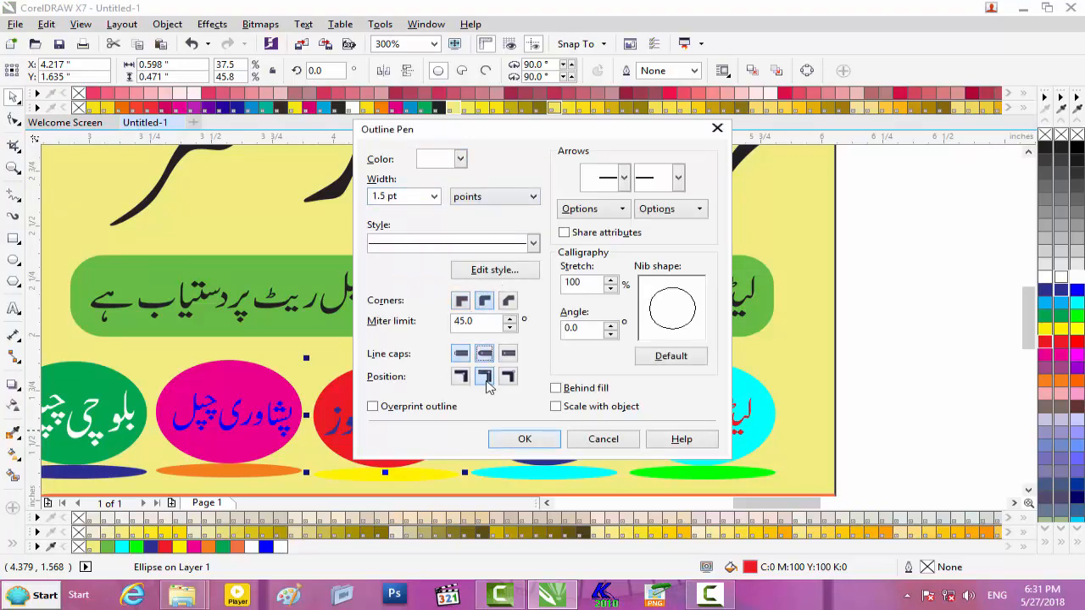
click(572, 390)
click(566, 410)
click(525, 439)
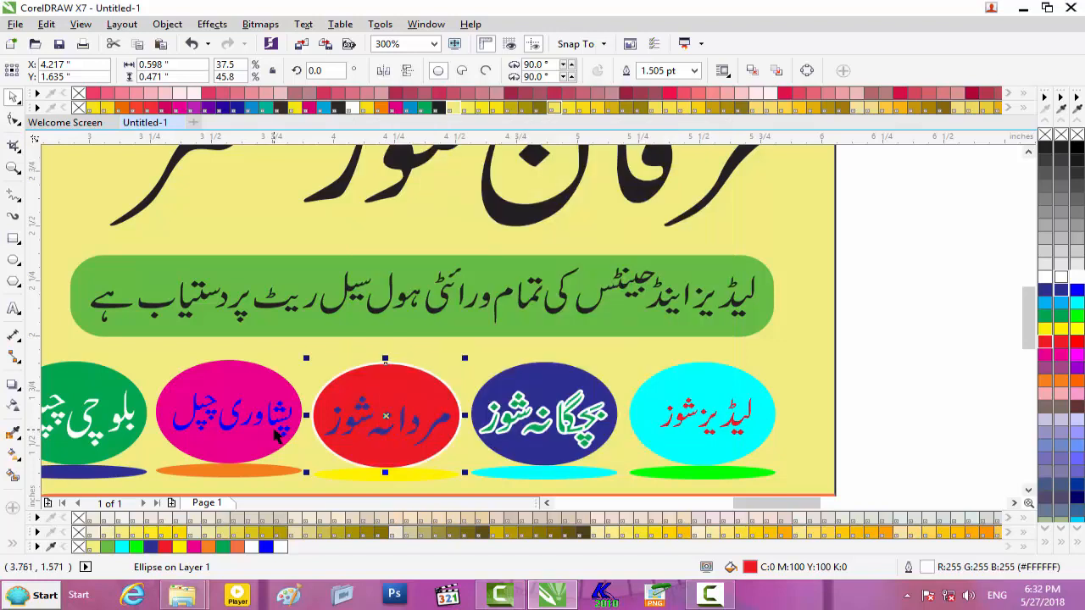
key(ctrl+z)
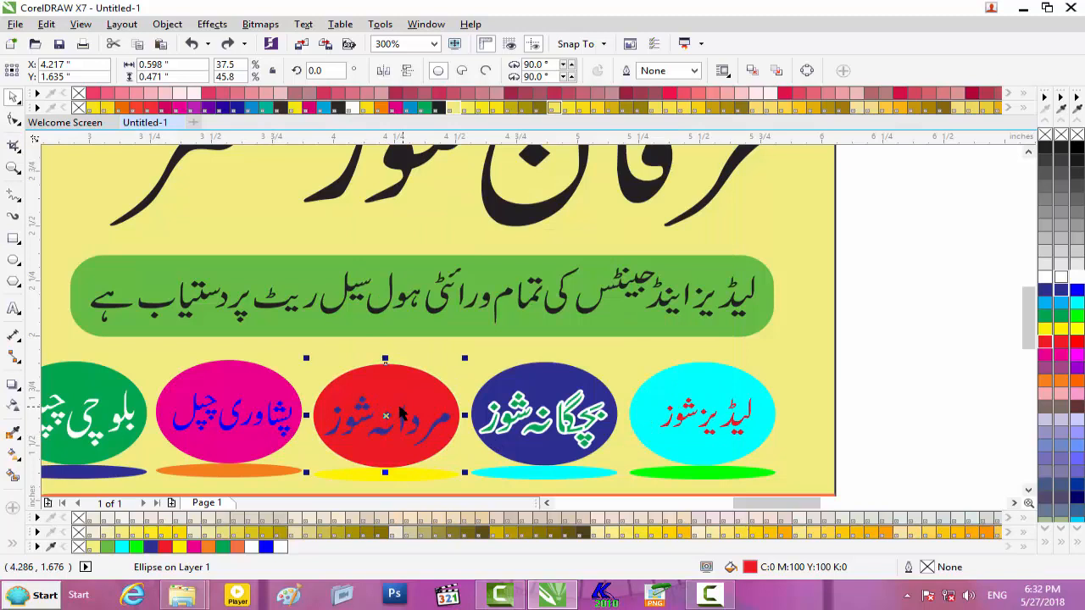
click(456, 368)
- Select the red oval's label text and recolor it yellow
click(431, 424)
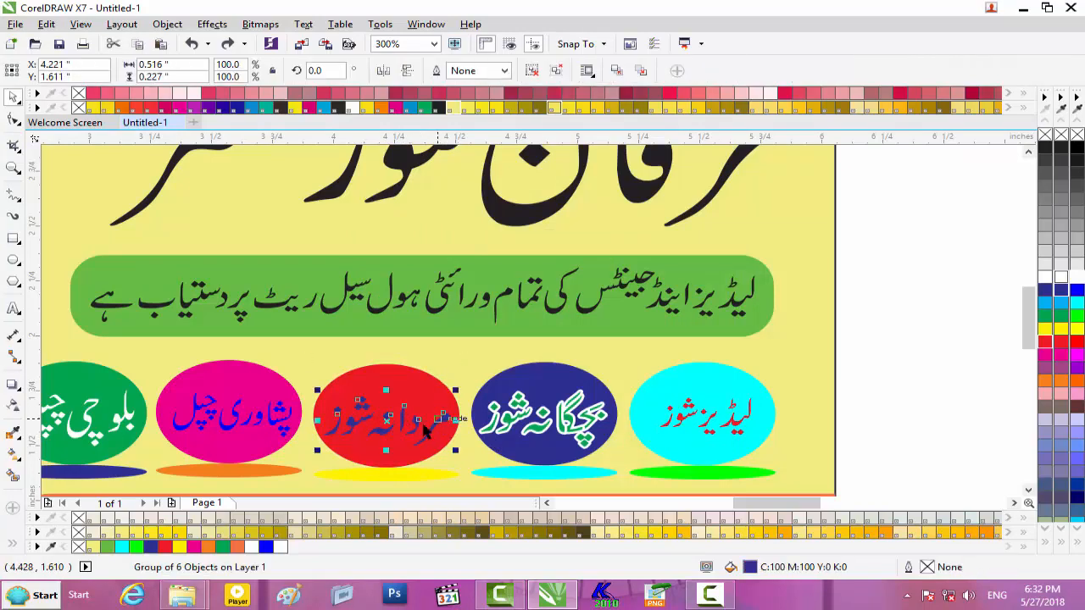
click(448, 355)
scroll(388, 422, up, 2)
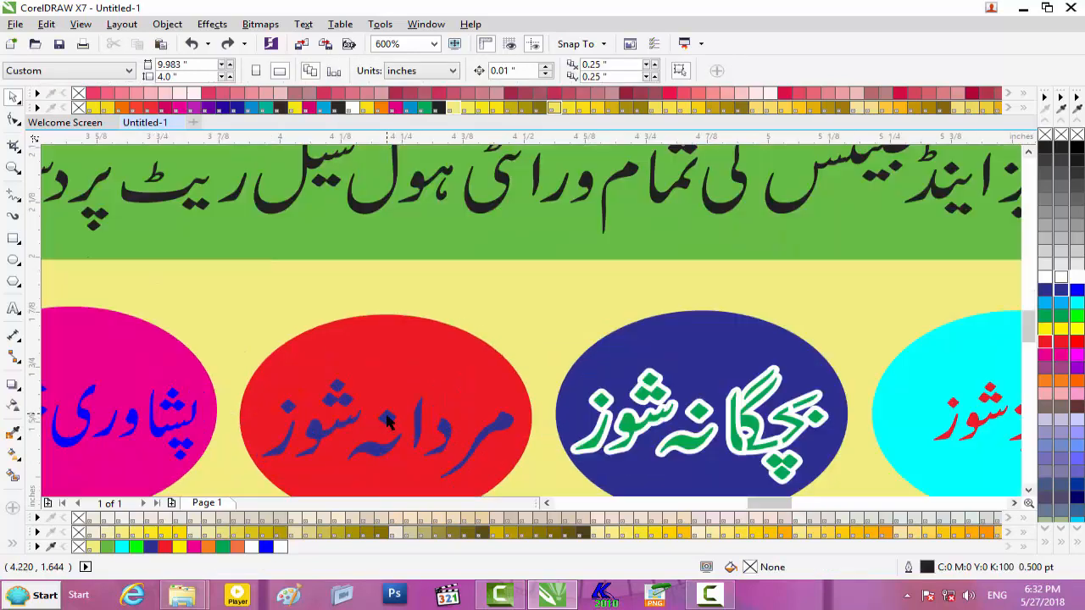
click(386, 423)
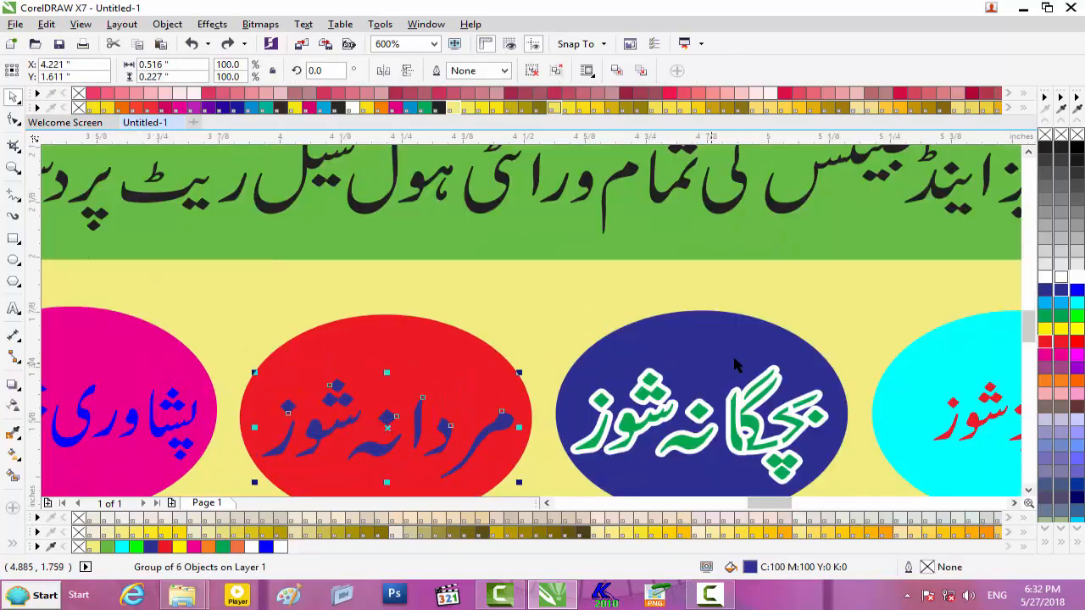
click(1045, 330)
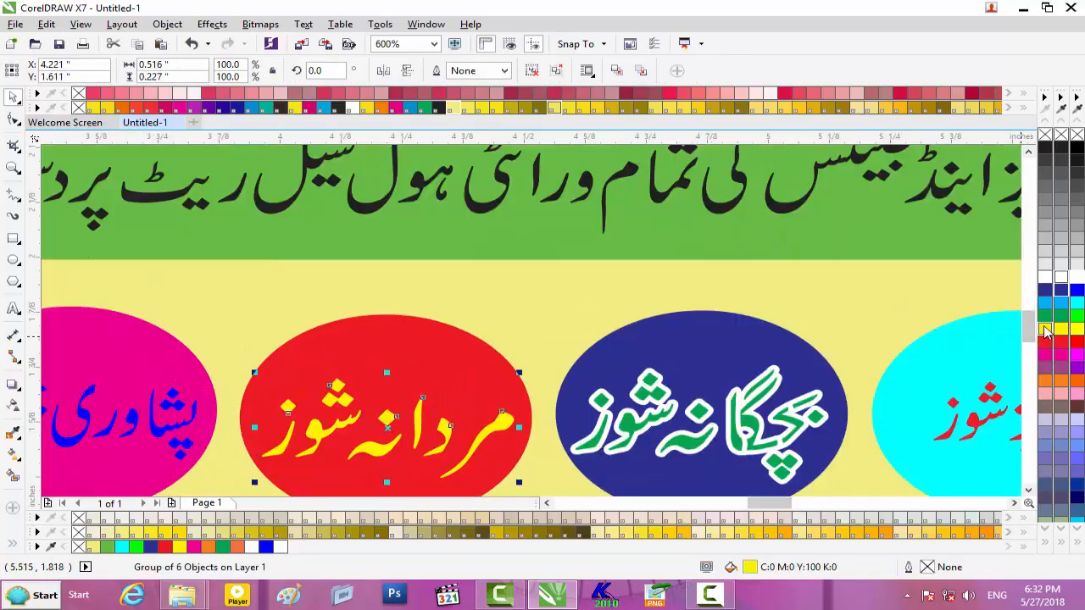
- Add a white 1.5 pt outline with rounded corners that scales with the object
key(F12)
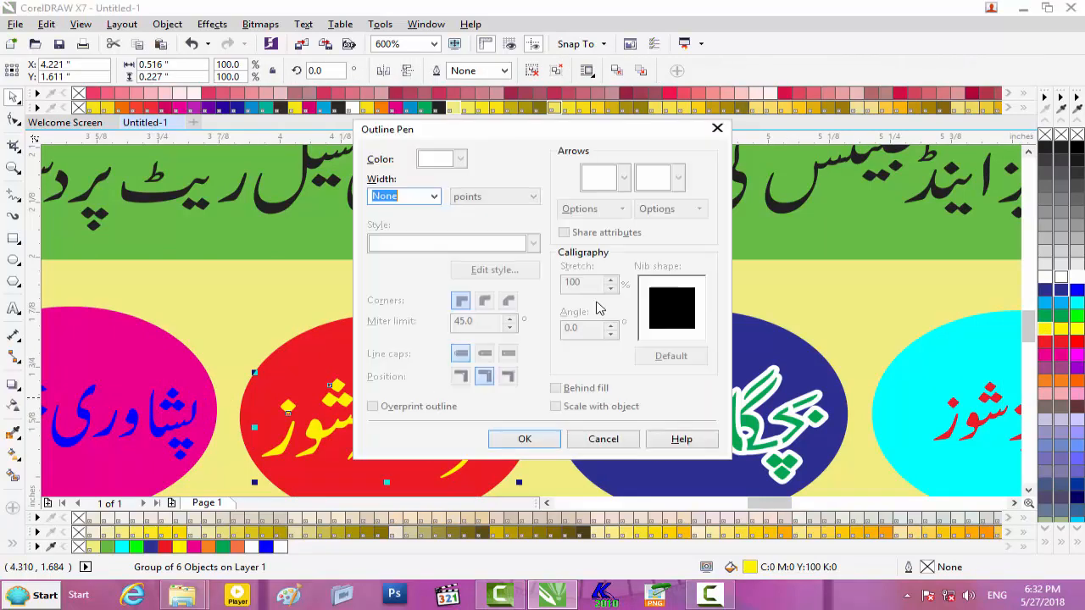
click(434, 196)
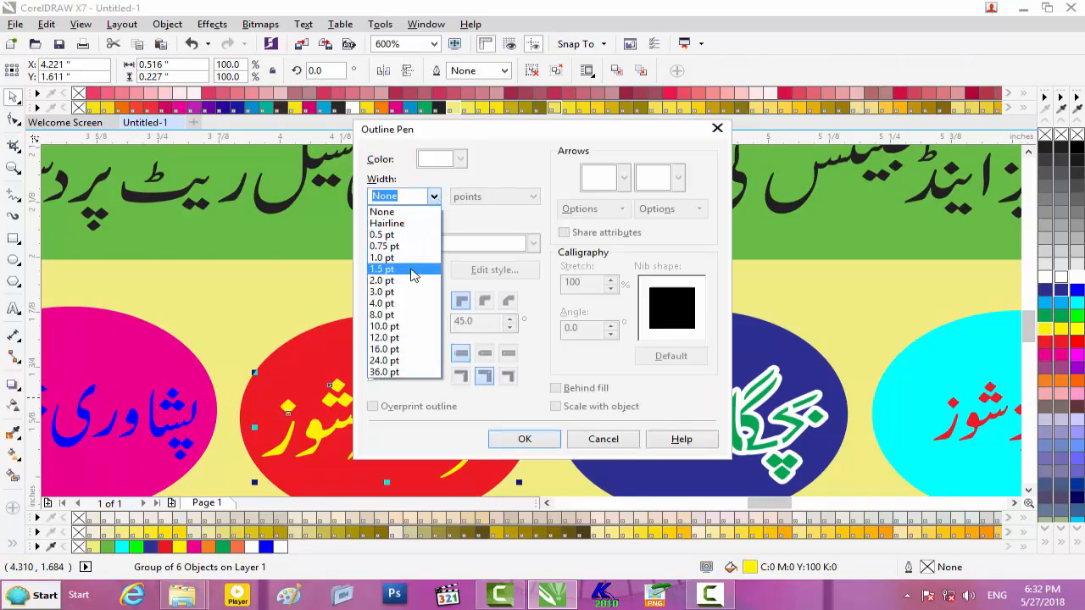
click(415, 271)
click(460, 159)
click(473, 188)
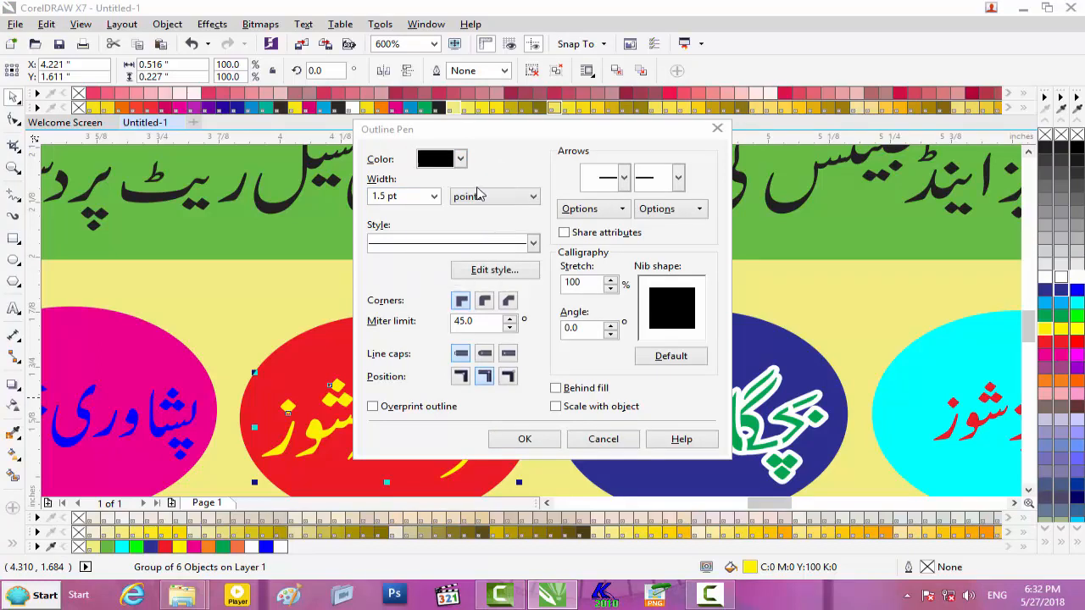
click(484, 300)
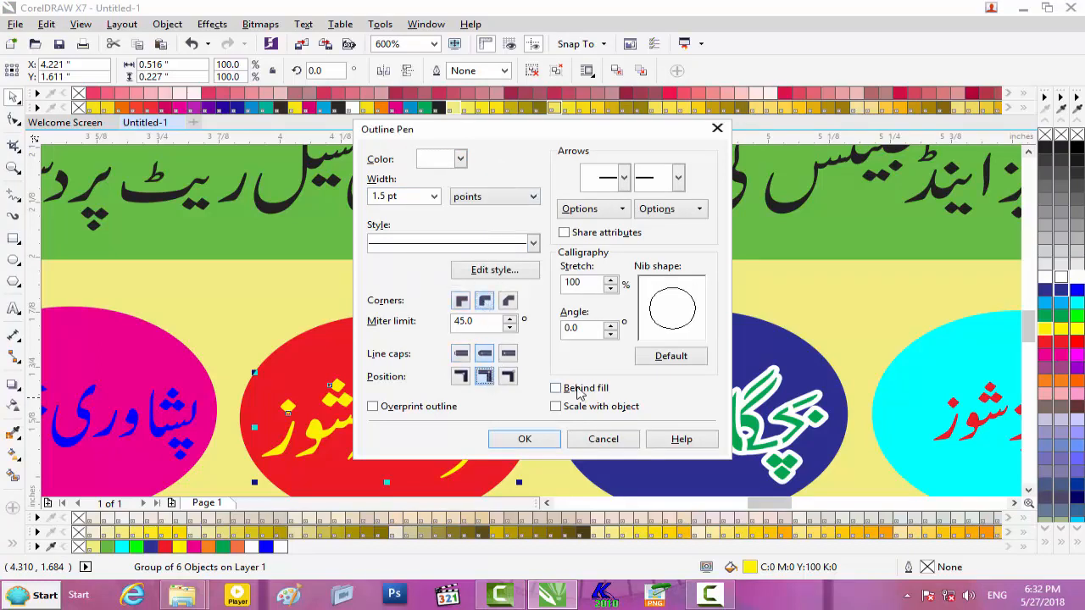
click(567, 407)
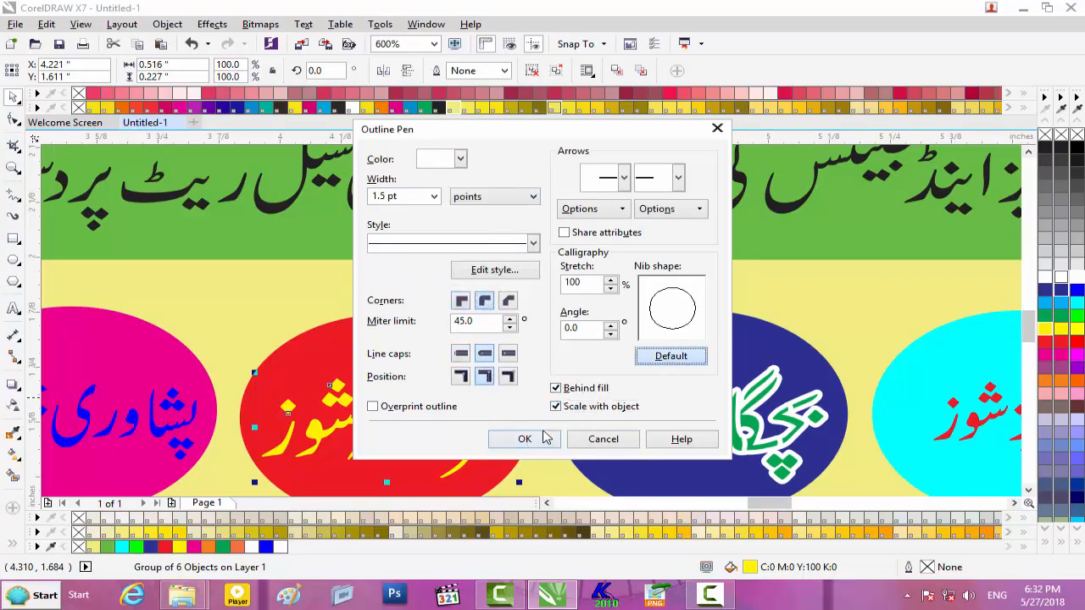
click(524, 439)
scroll(375, 433, down, 3)
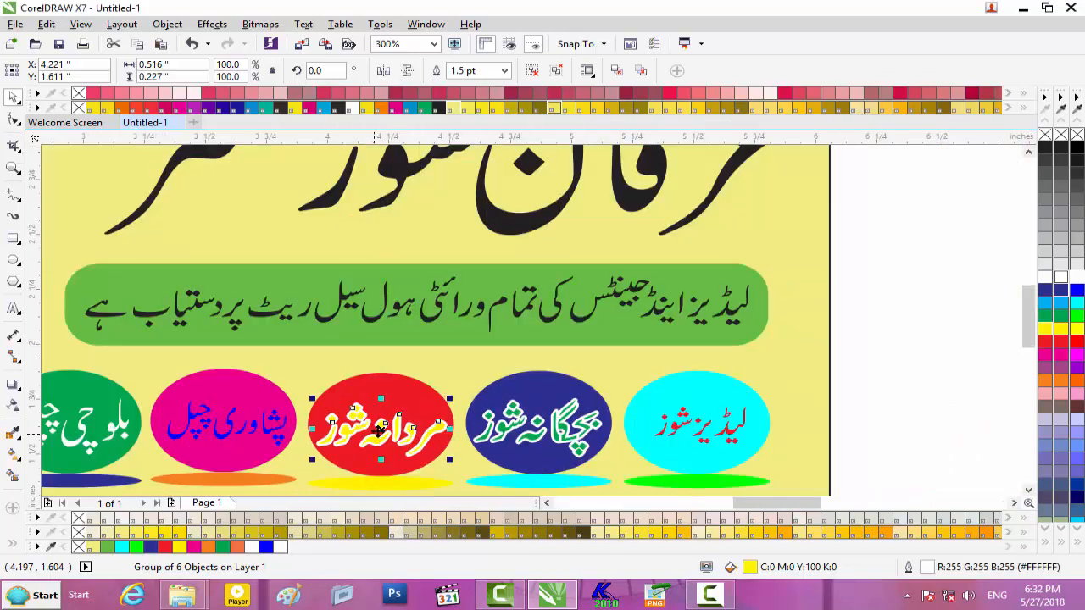
scroll(398, 439, up, 3)
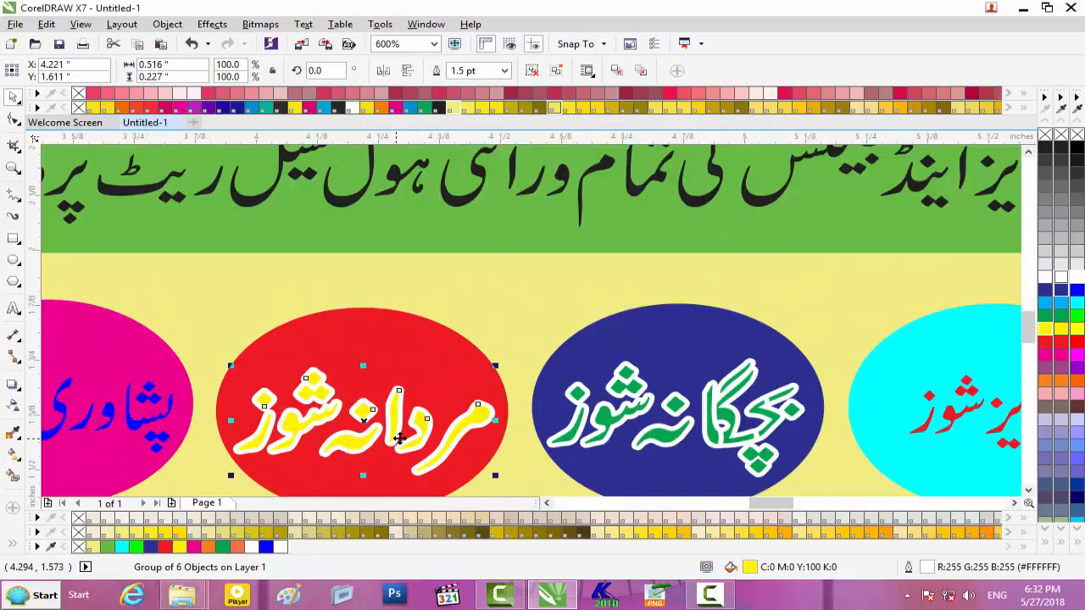
- Set a 1.5 pt outline width on the currently selected text
key(F12)
click(433, 197)
click(407, 265)
click(524, 440)
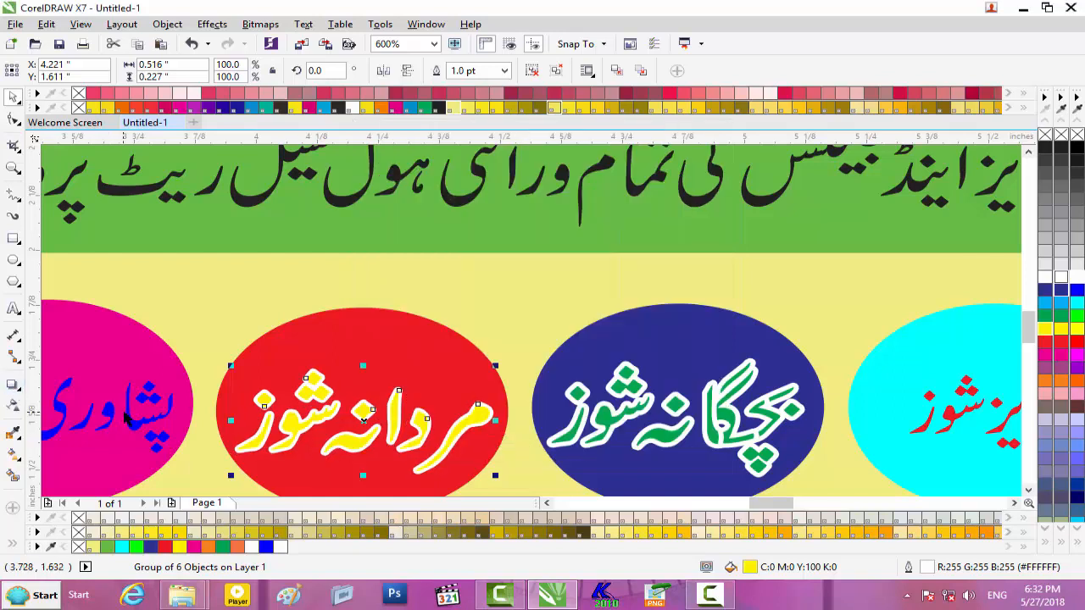
- Give the pink oval's blue text a white 1.5 pt, round-cornered, scale-with-object outline
click(136, 428)
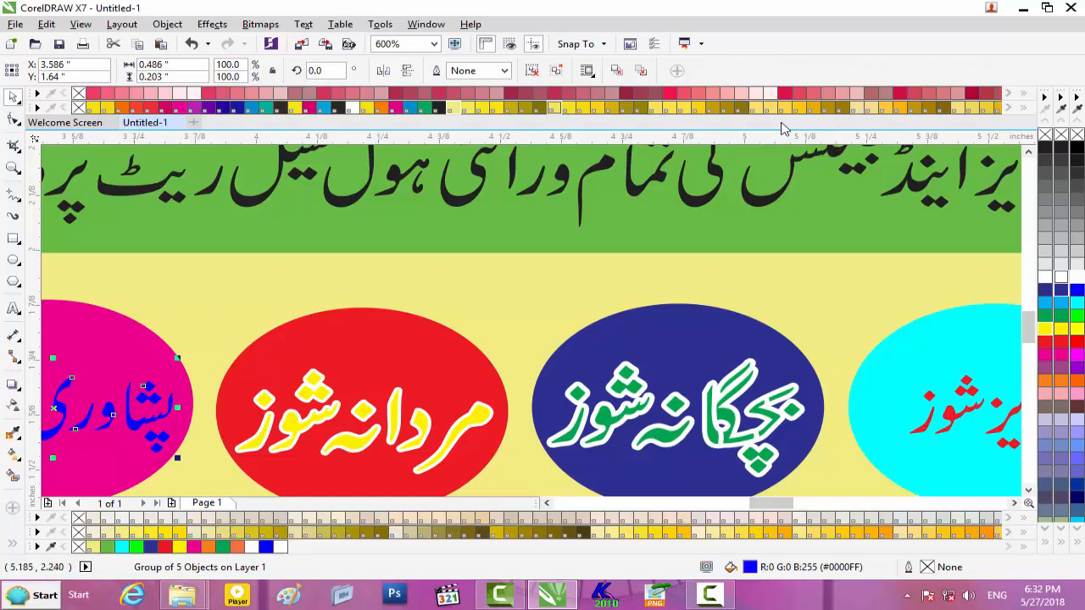
key(F12)
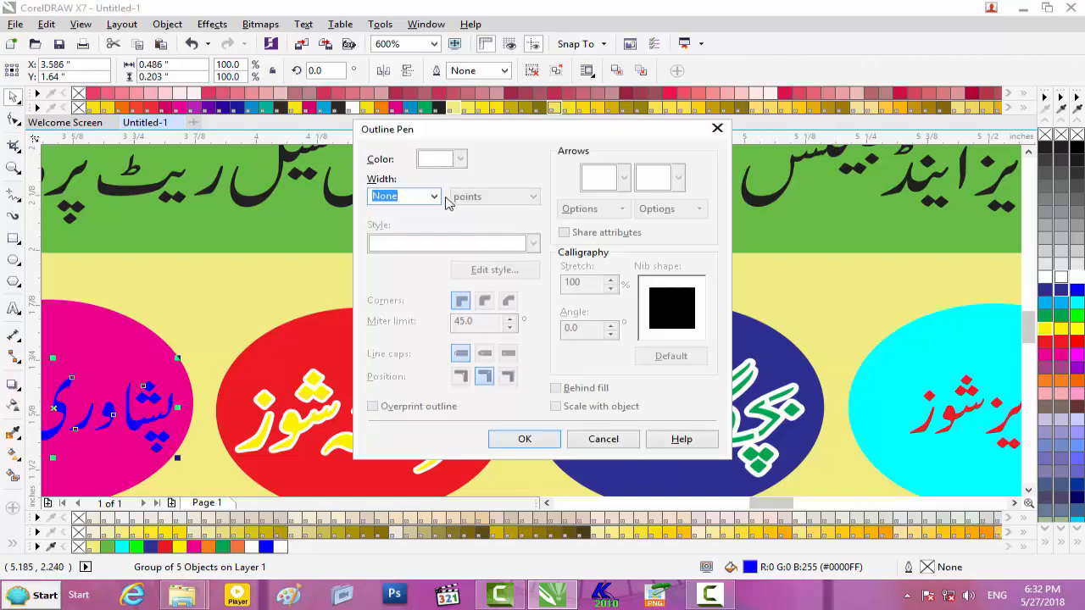
click(434, 196)
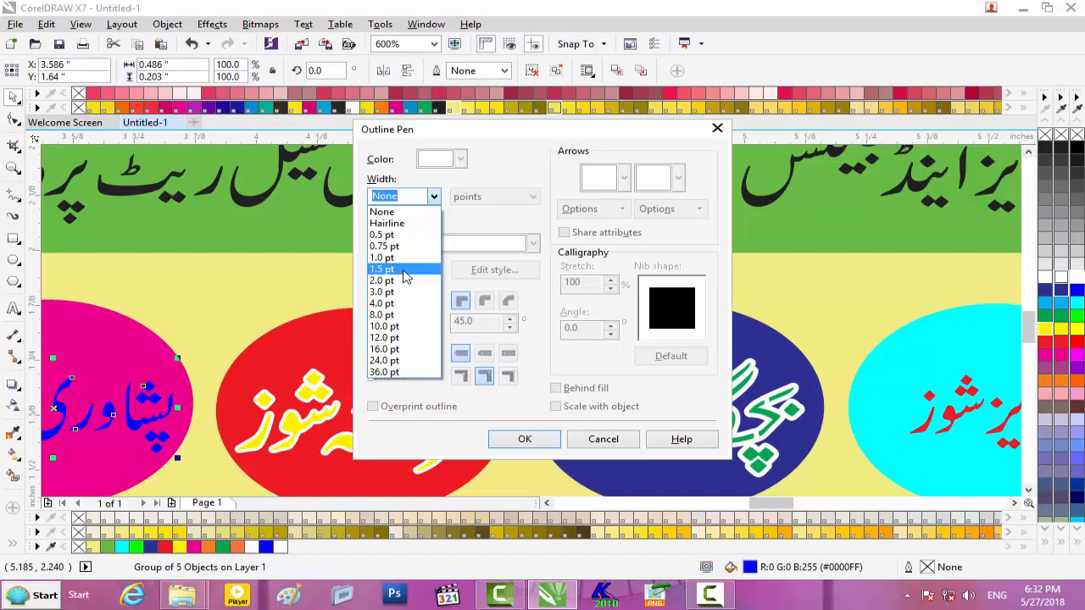
click(403, 270)
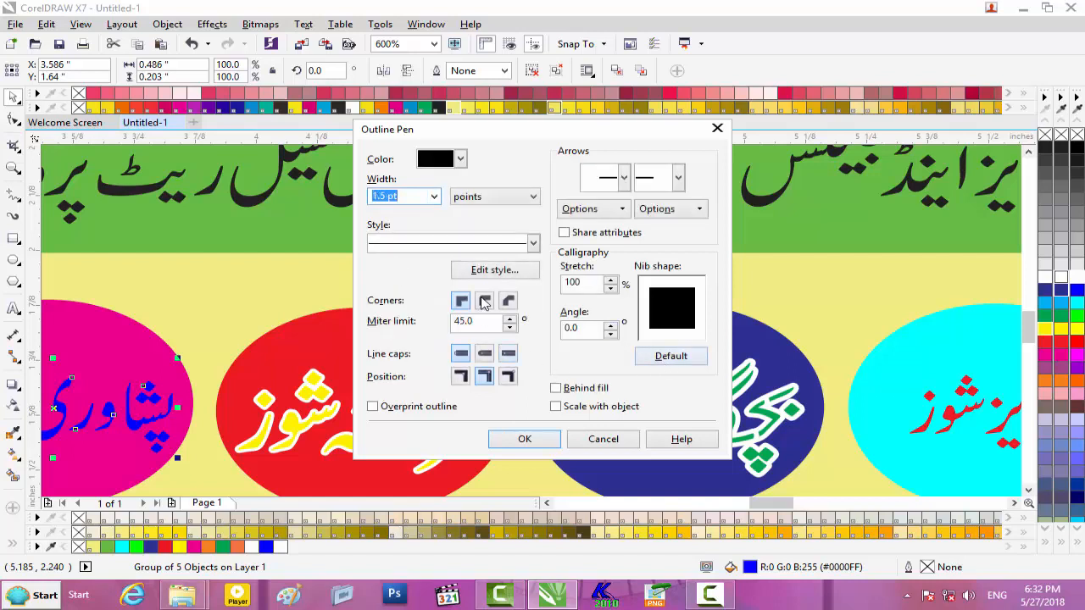
click(485, 302)
click(574, 408)
click(460, 159)
click(477, 198)
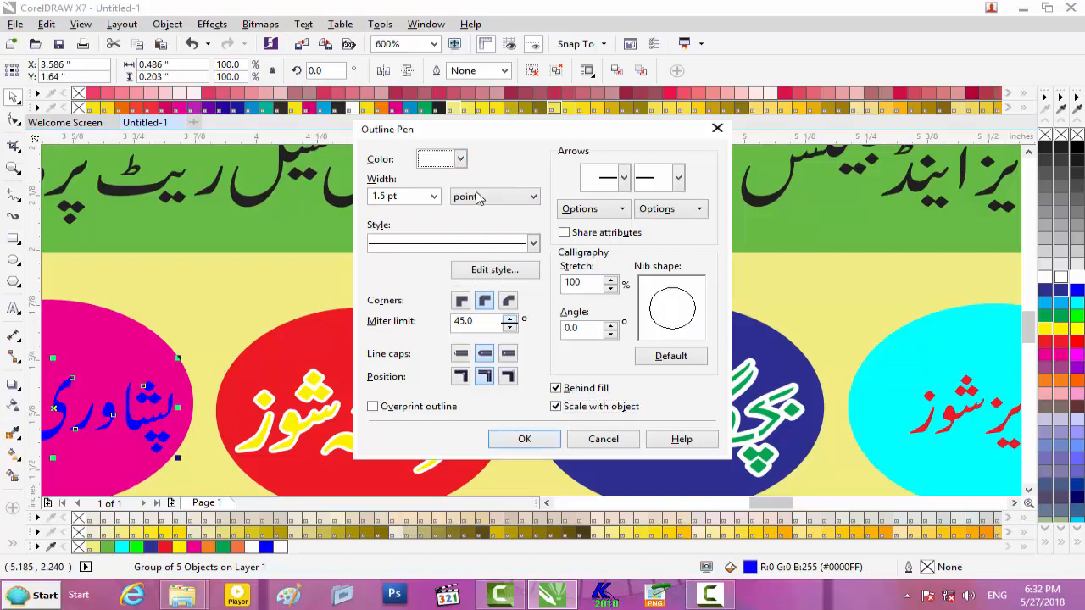
click(526, 439)
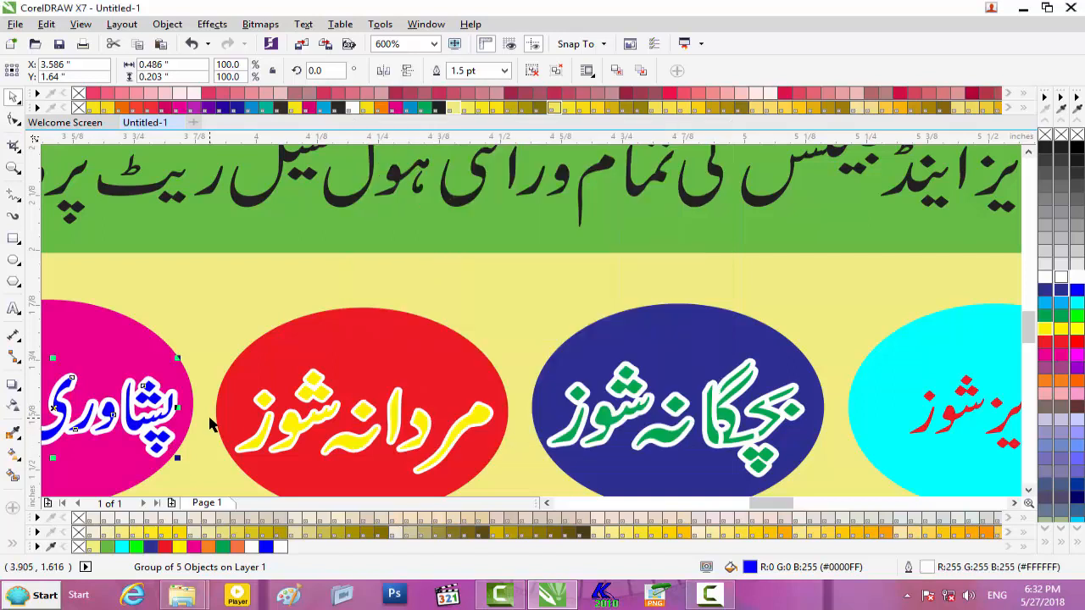
scroll(214, 424, down, 2)
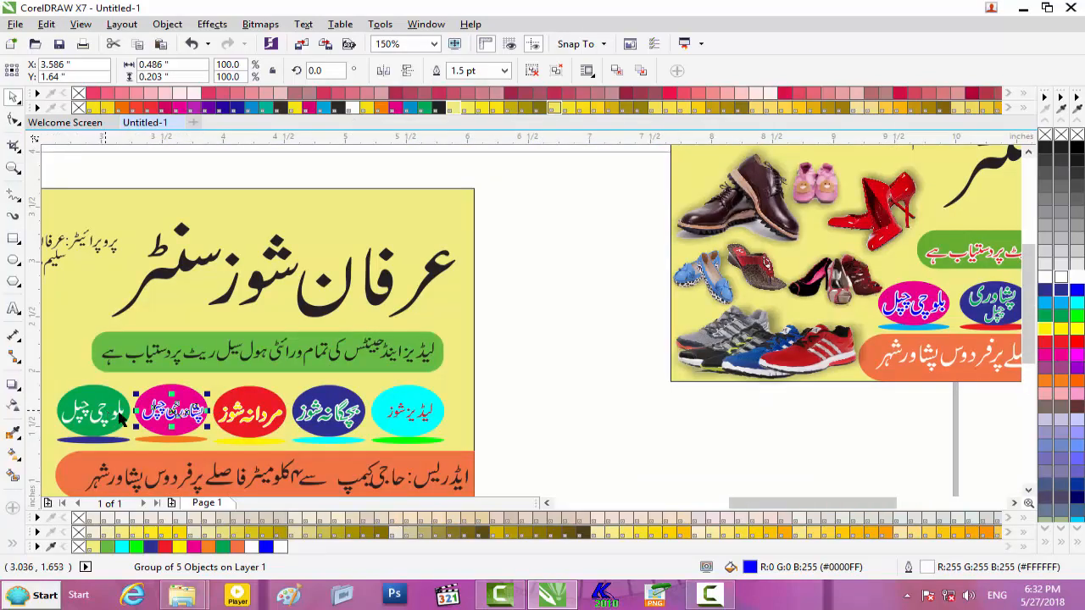
- Break apart the cyan oval's red text, enlarge it about 132%, nudge it, and regroup
scroll(127, 418, down, 1)
scroll(127, 418, up, 2)
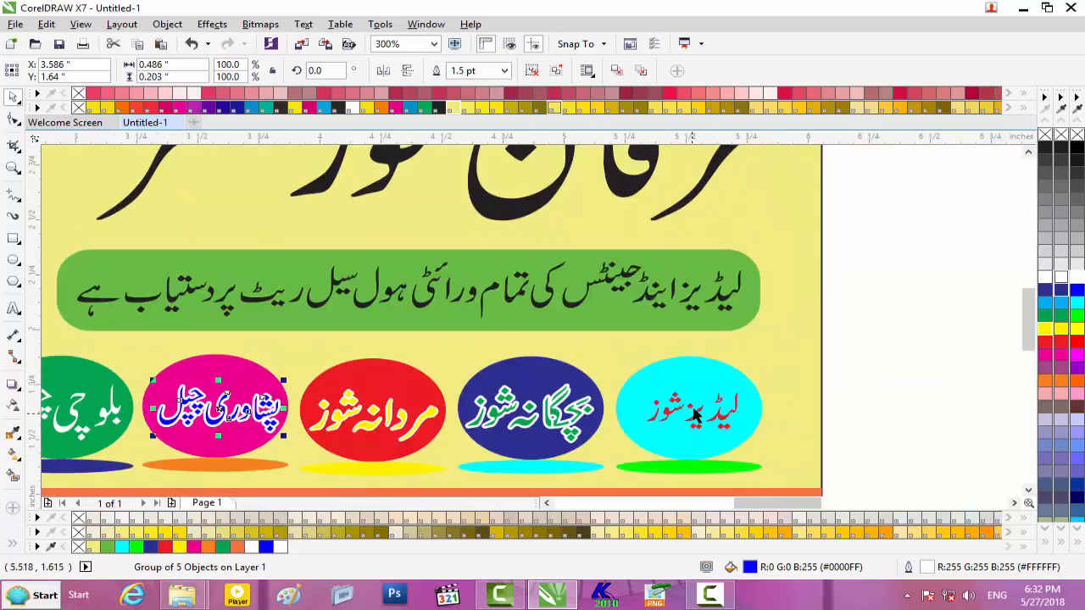
click(695, 412)
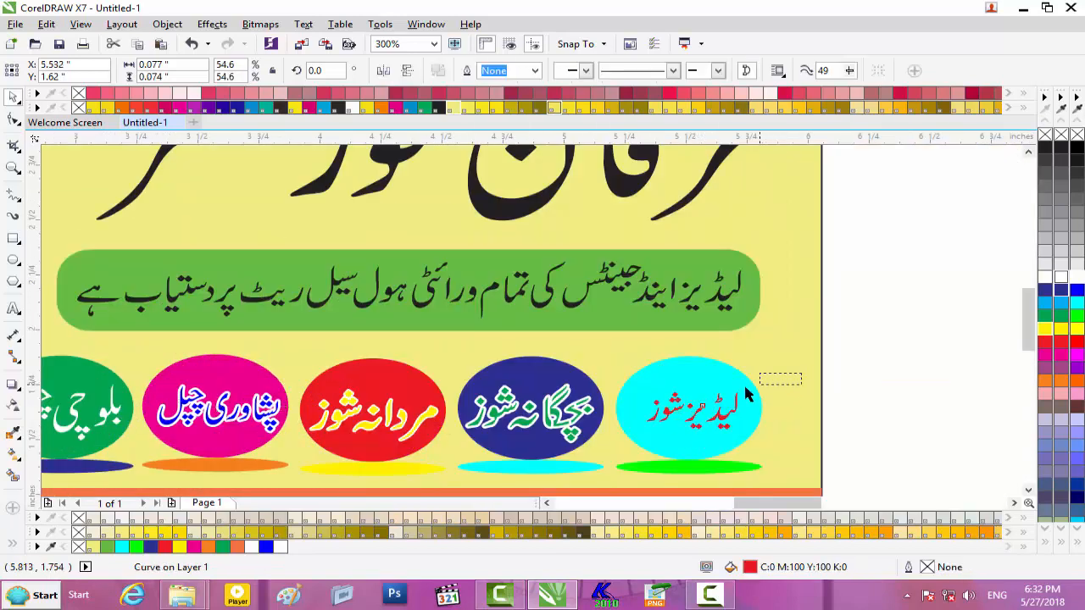
key(ctrl+k)
drag(743, 389, 760, 384)
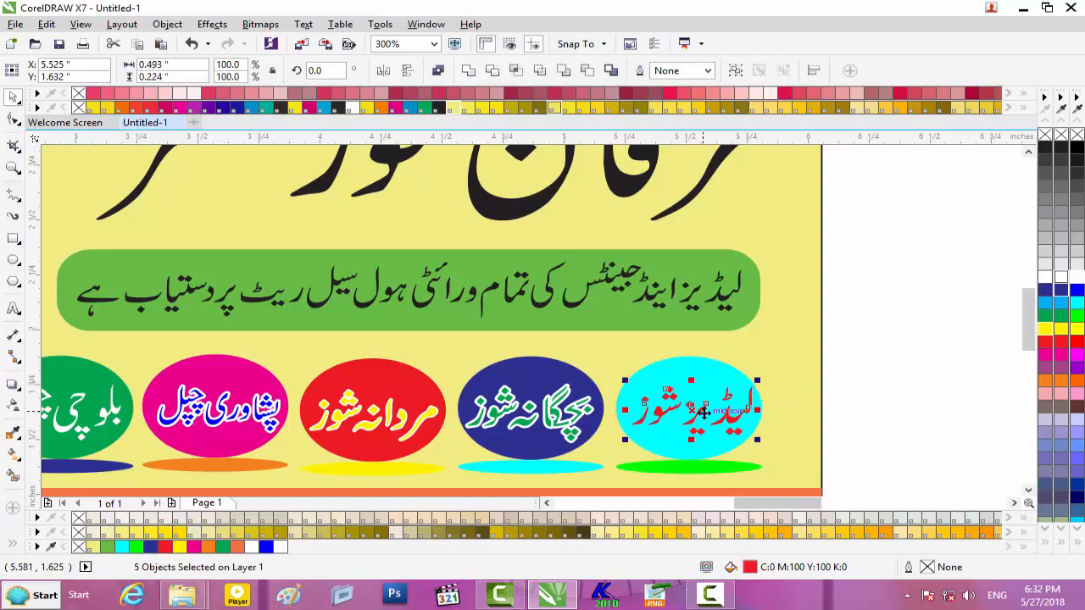
key(Left)
key(Left)
key(Left)
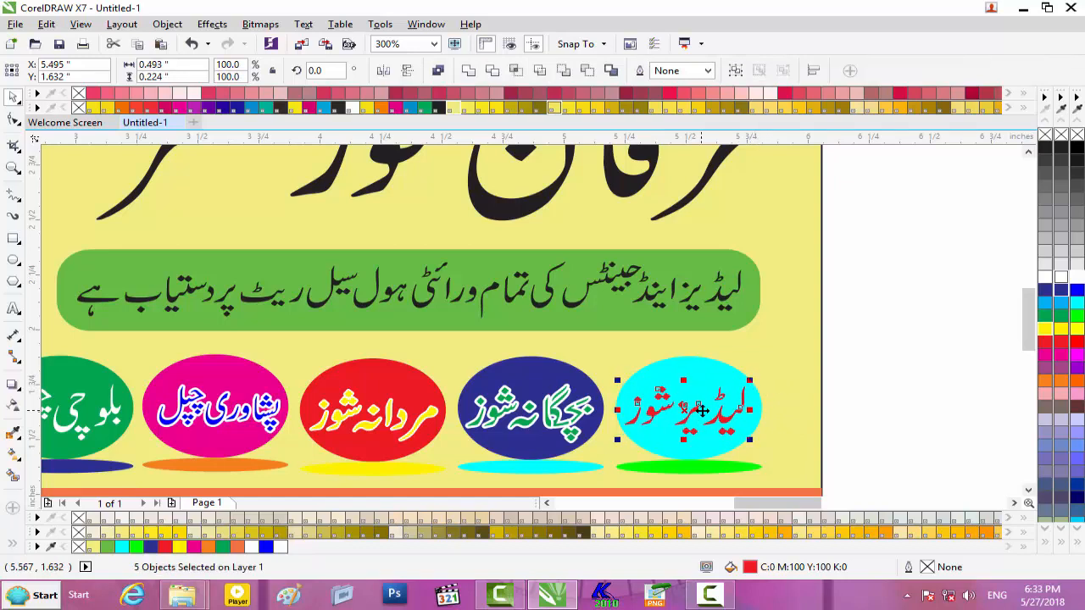
key(Down)
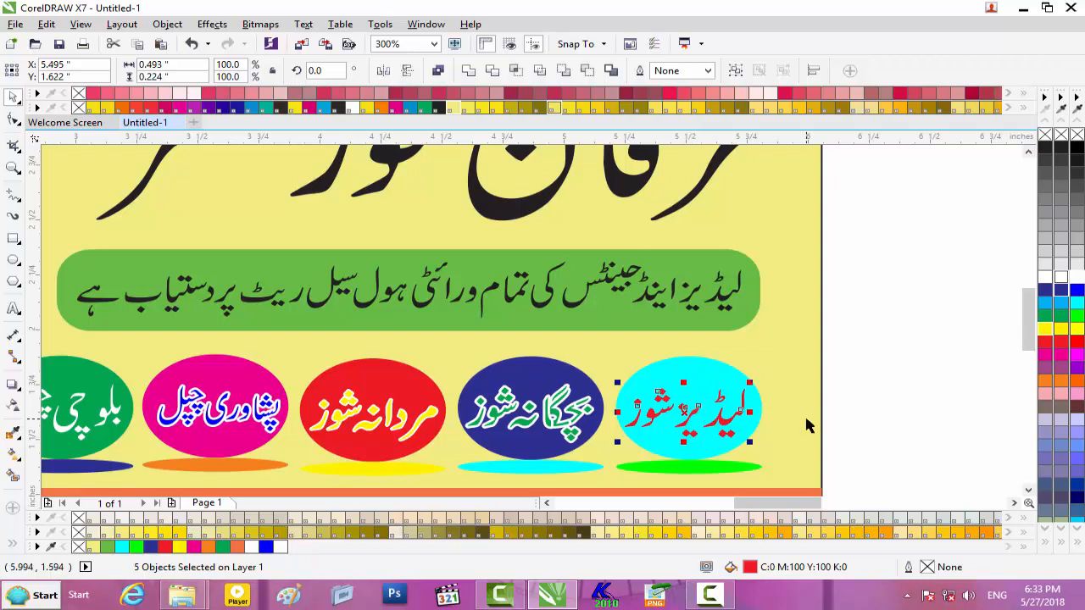
key(ctrl+g)
- Give the cyan oval's red text group a white 1.5 pt outline that scales with it
click(898, 405)
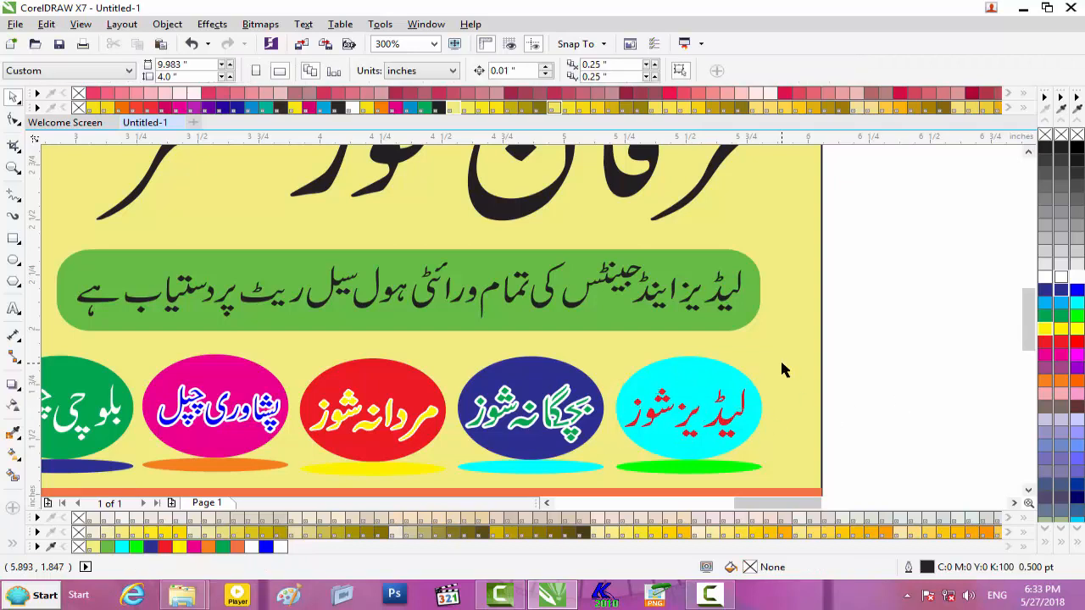
click(623, 452)
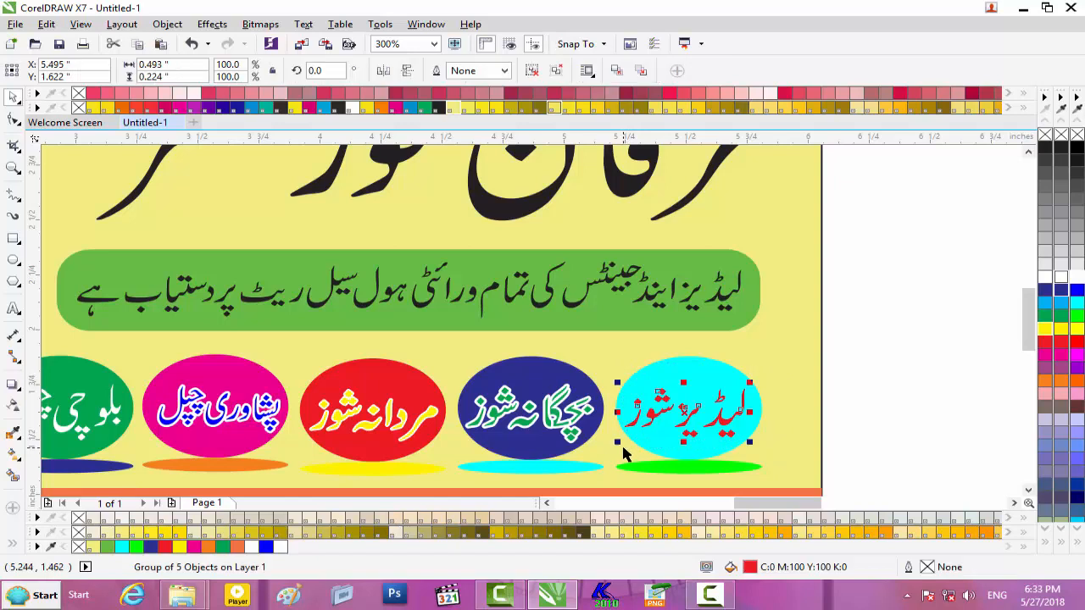
key(F12)
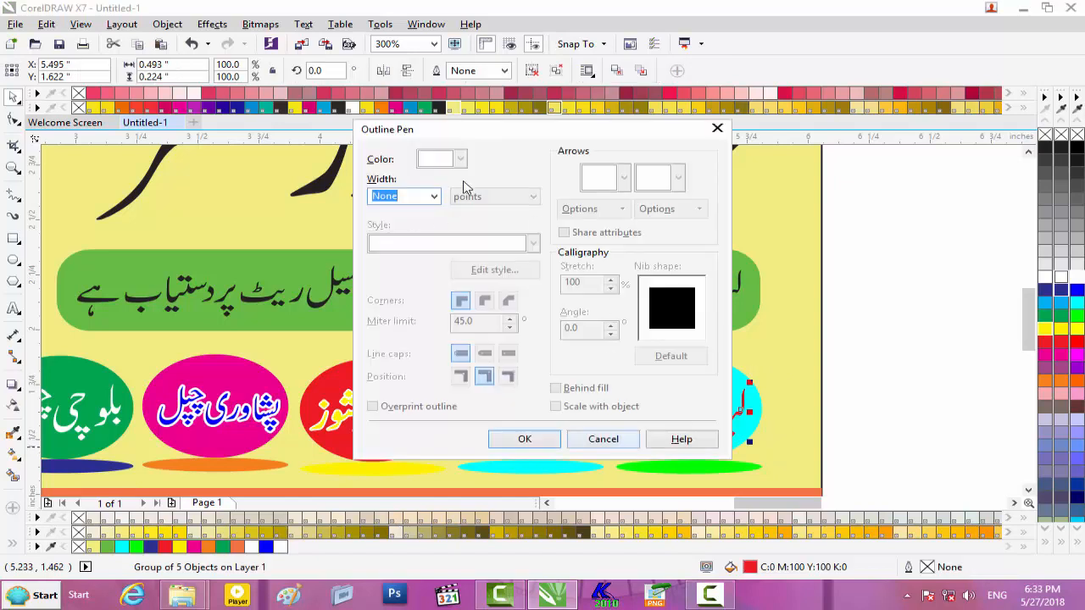
click(434, 196)
click(395, 269)
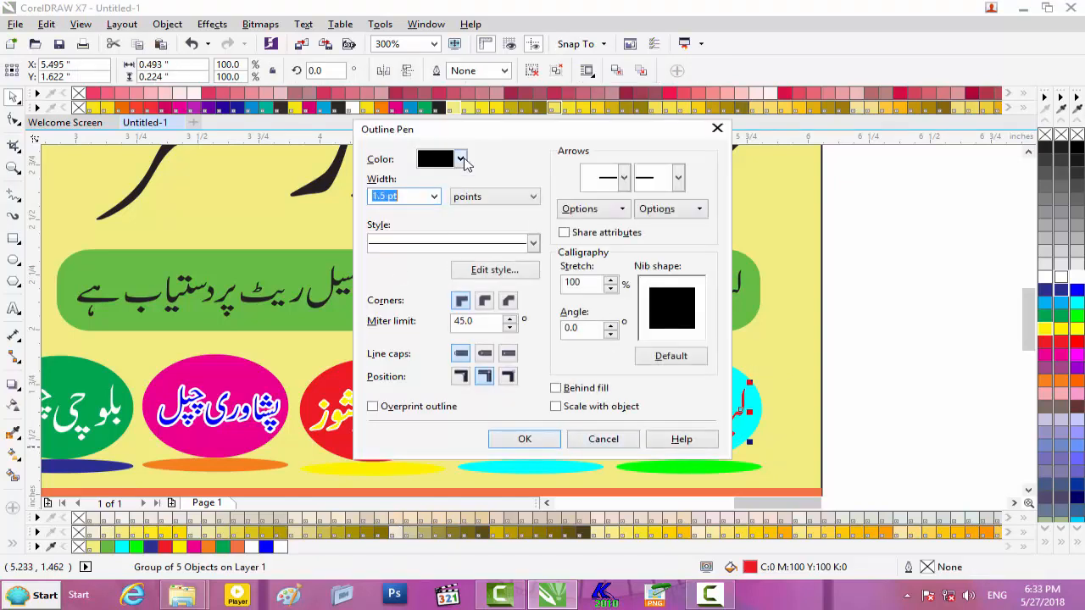
click(461, 161)
click(480, 189)
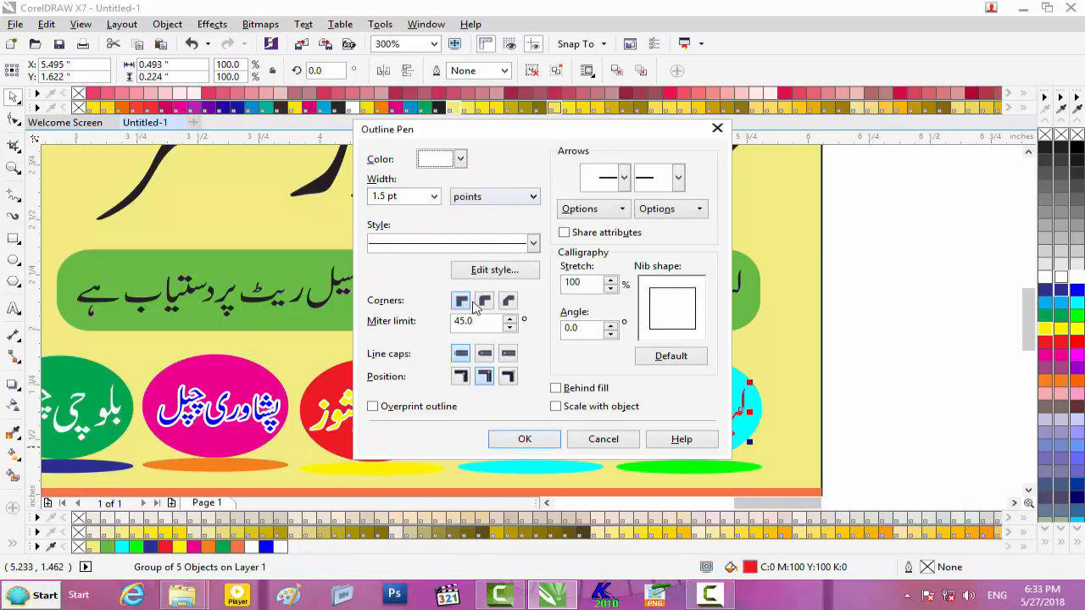
click(582, 408)
click(525, 440)
scroll(534, 360, down, 2)
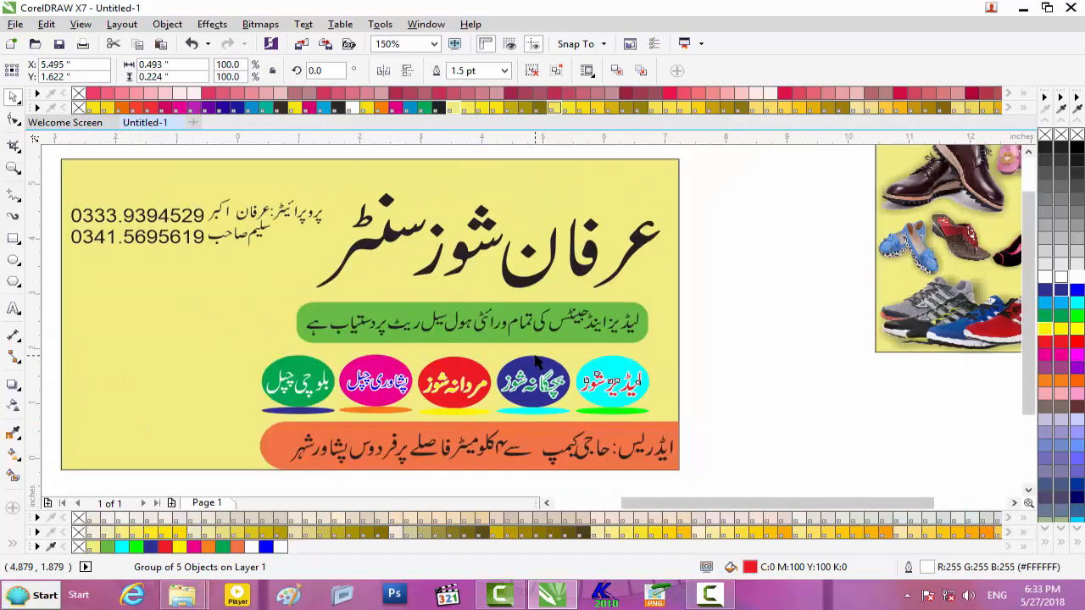
scroll(534, 360, down, 1)
scroll(536, 363, up, 1)
scroll(536, 363, down, 1)
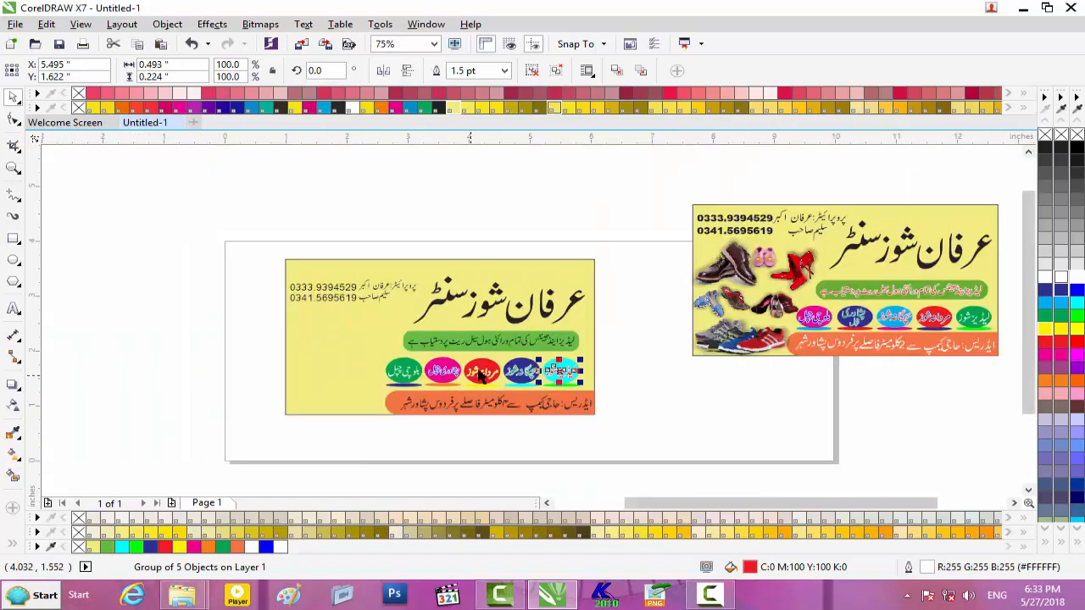
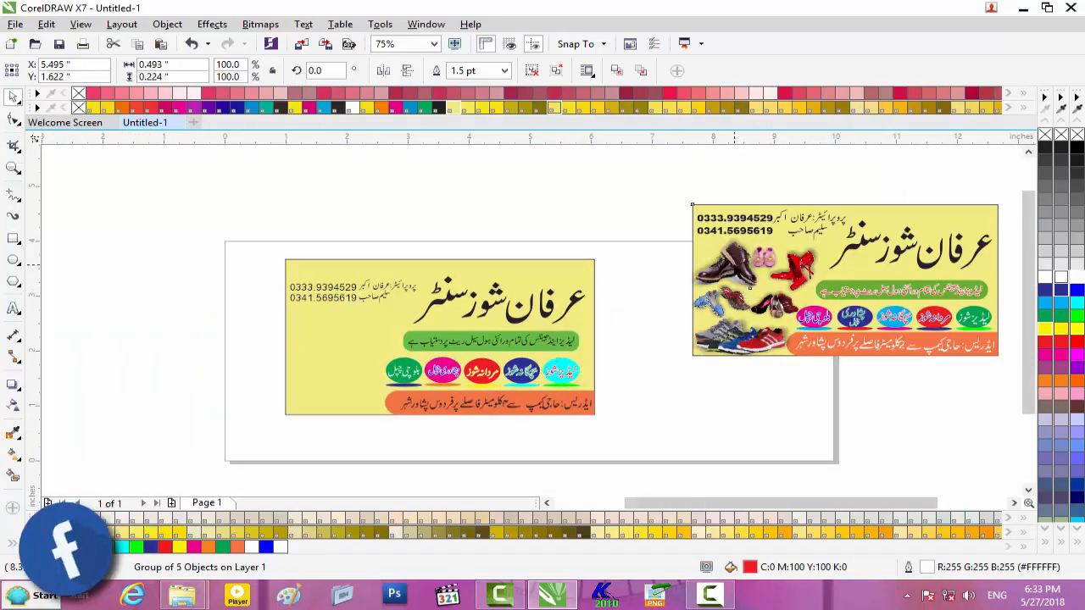
- Ungroup the reference banner on the right into its separate pieces
click(738, 271)
right_click(737, 280)
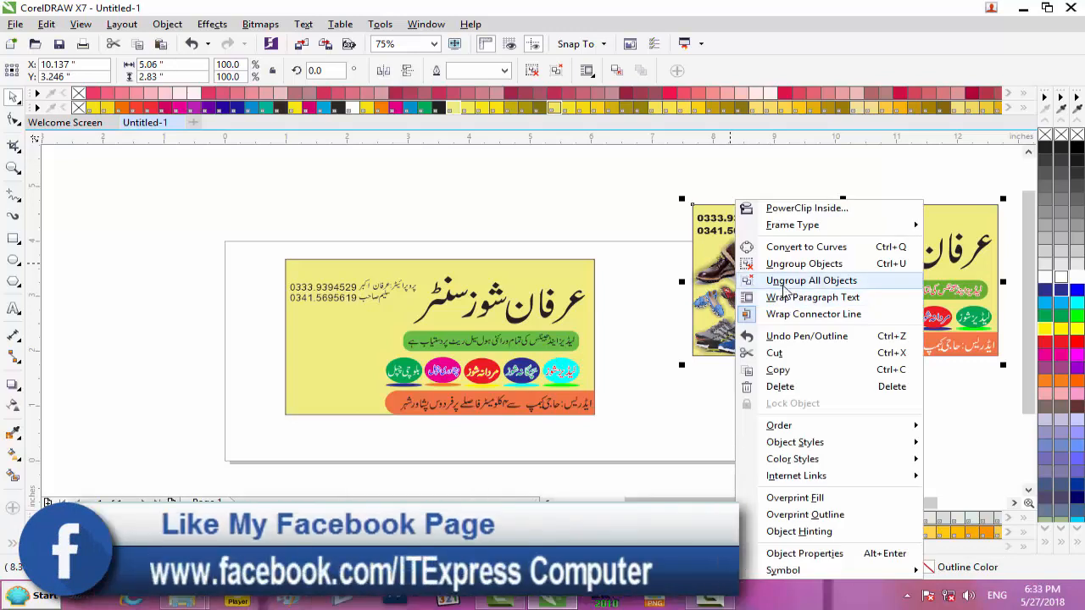
click(787, 263)
click(742, 428)
- Move the brown shoes, pink baby shoes and red heels onto the left banner, with the brown shoes brought to front
drag(721, 273, 315, 333)
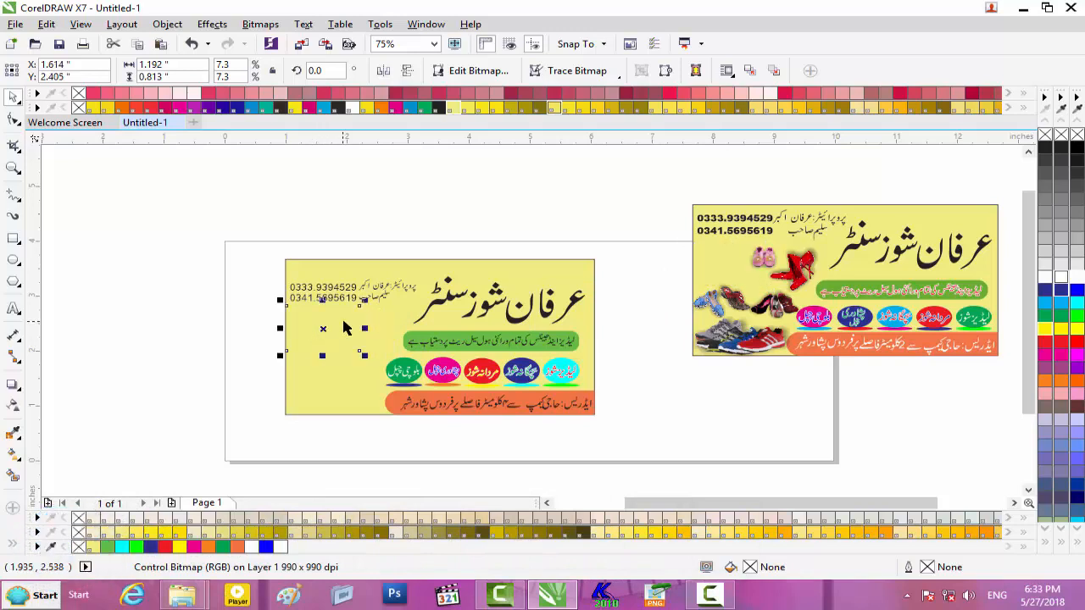
key(shift+Page_Up)
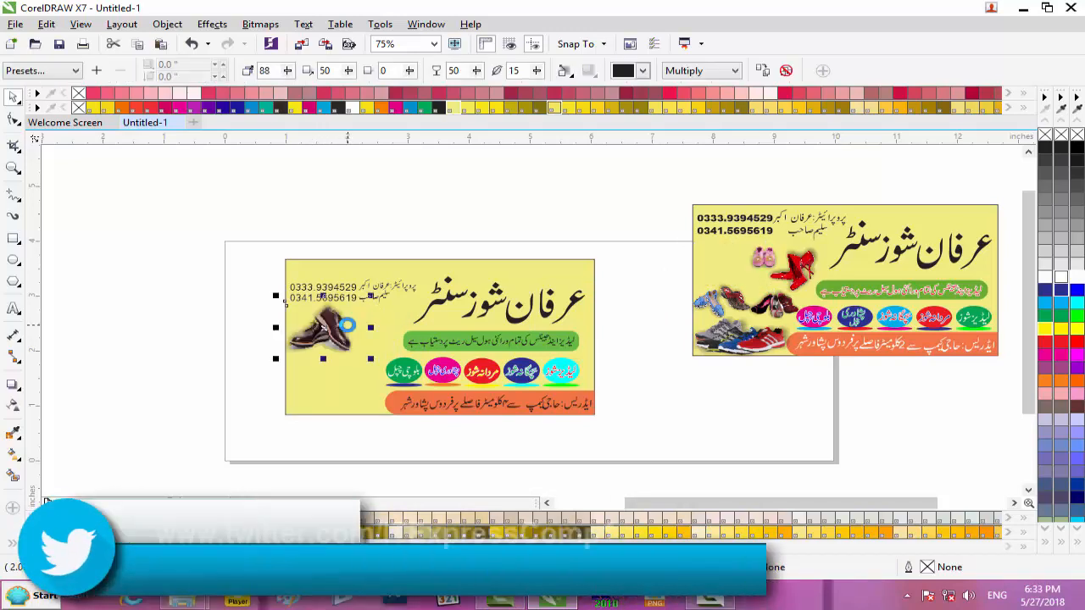
drag(763, 263, 364, 333)
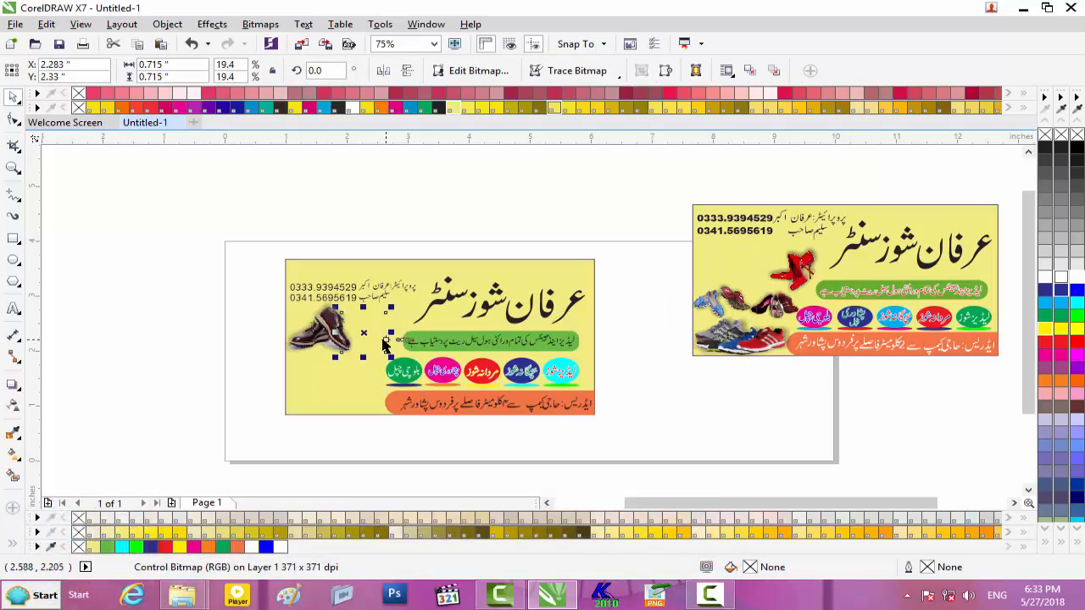
click(382, 340)
click(793, 272)
click(392, 341)
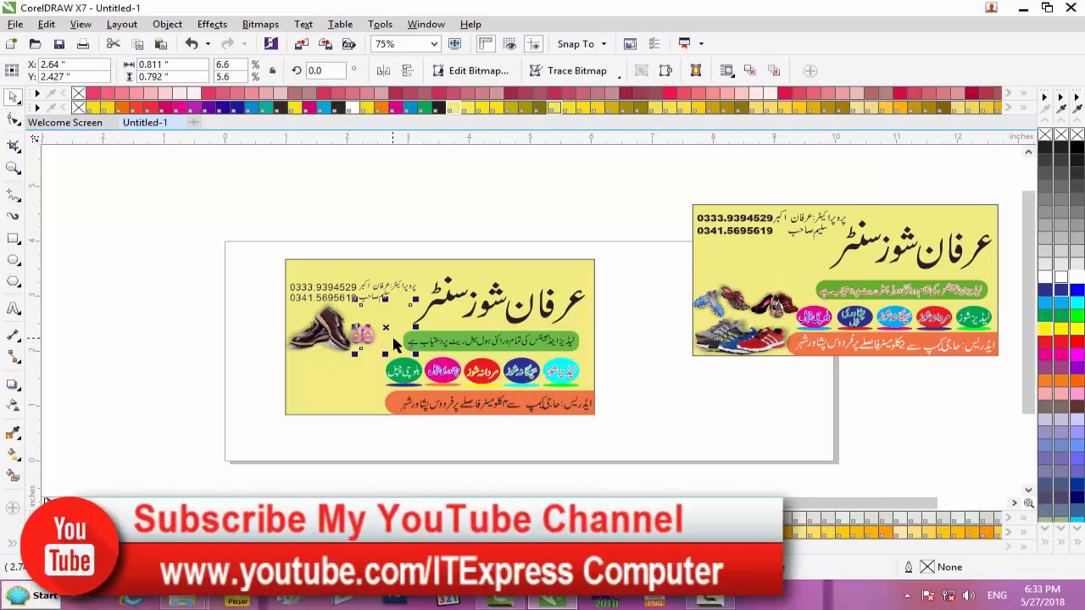
scroll(392, 342, up, 2)
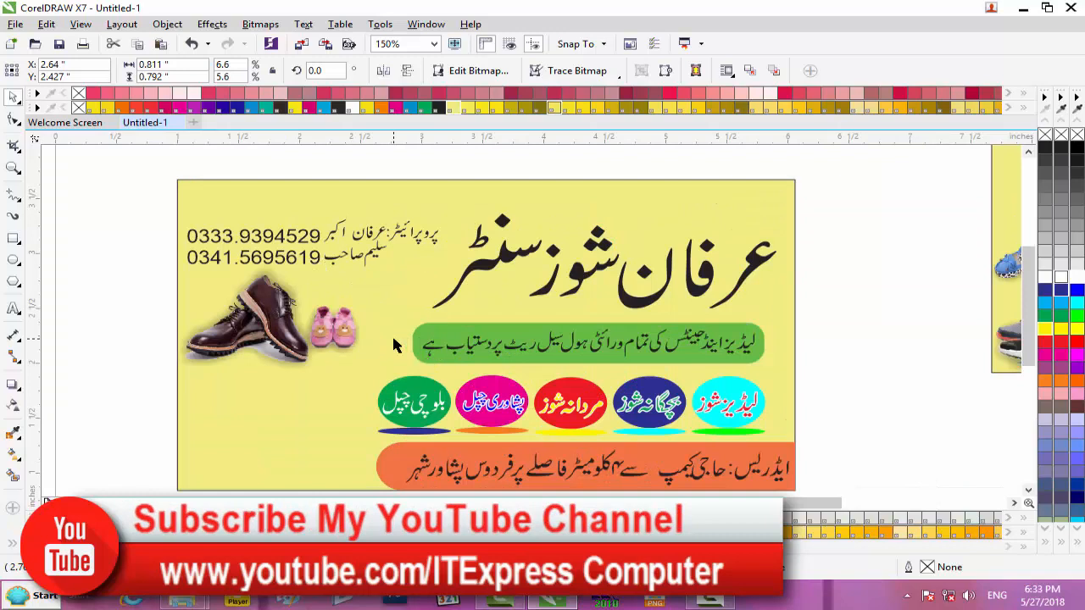
click(399, 327)
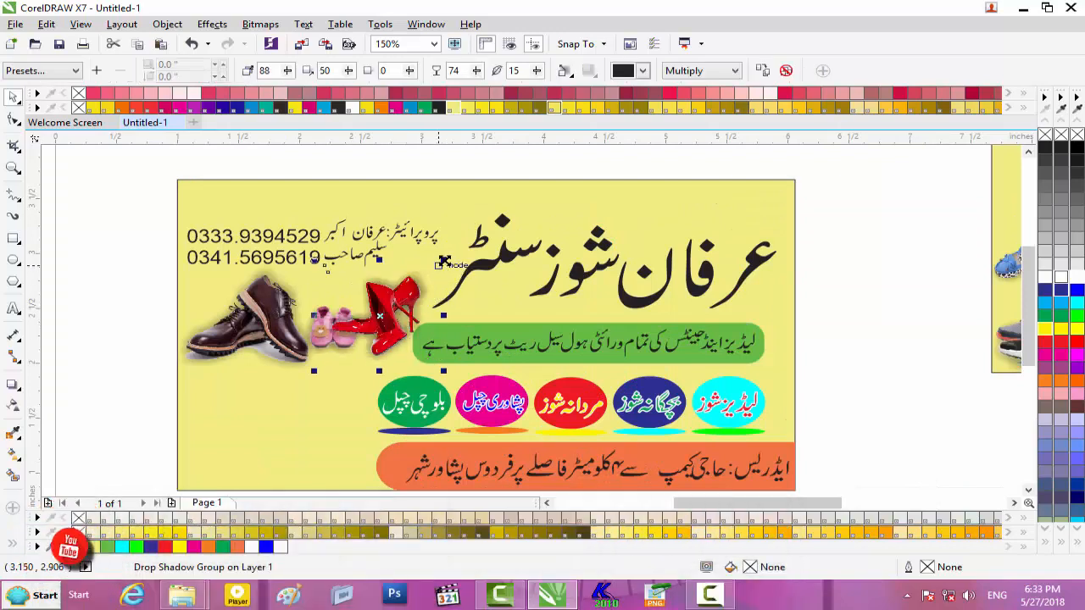
- Shrink the red heels to about 75% and nudge the heels, brown shoes and pink shoes into place
drag(313, 364, 330, 350)
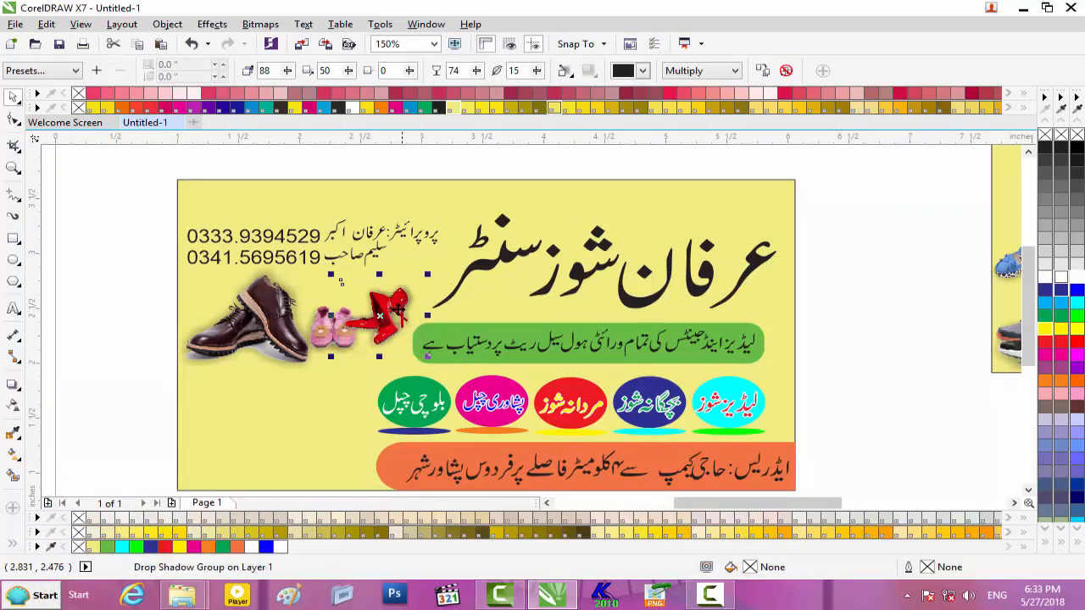
key(Right)
key(Right)
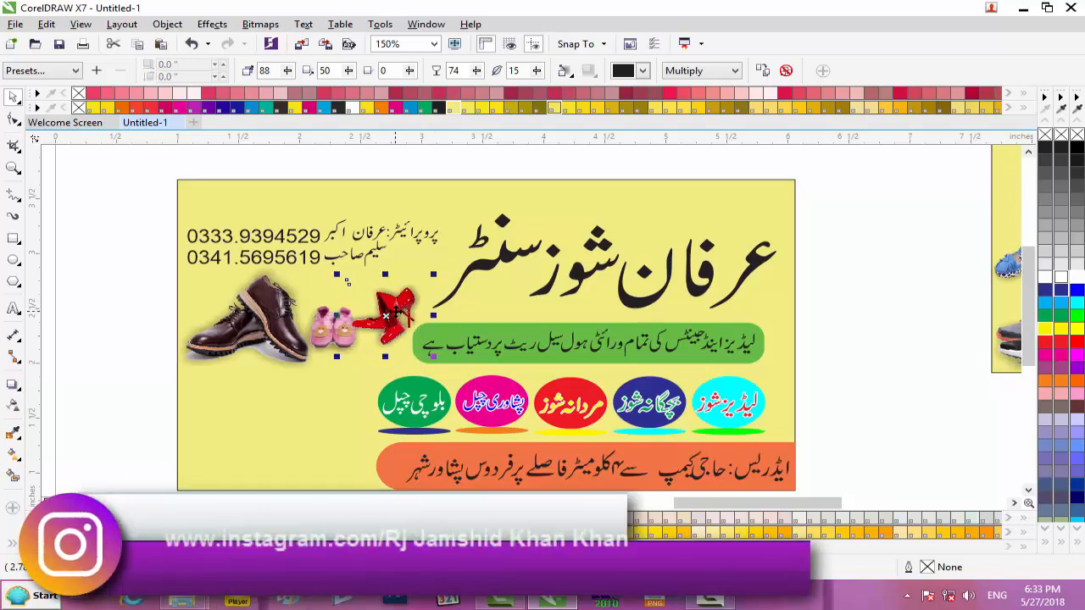
drag(395, 313, 398, 316)
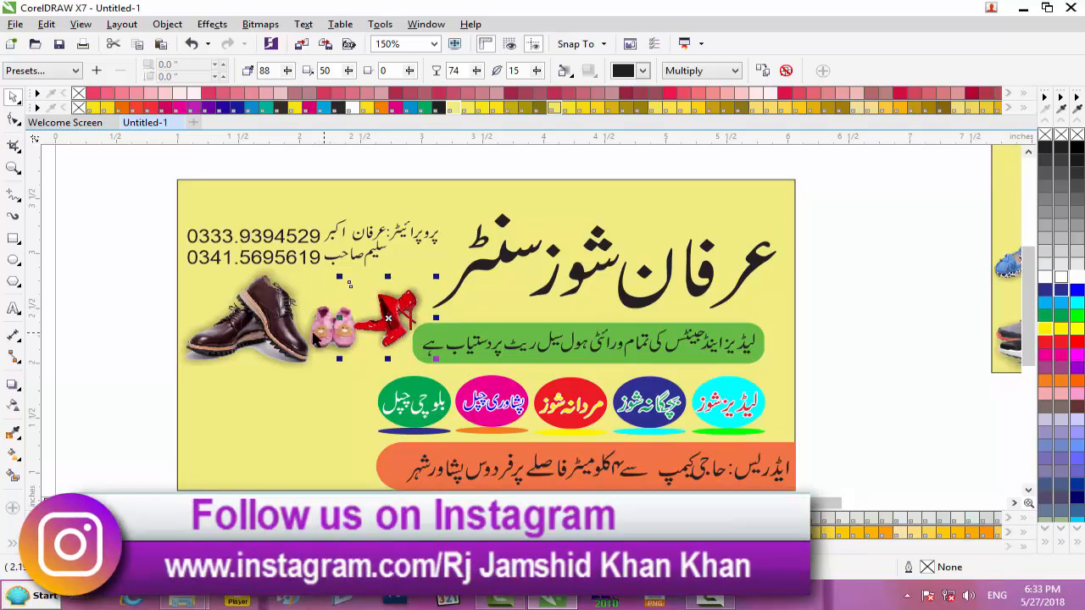
click(236, 331)
key(Left)
key(Left)
key(Left)
key(Left)
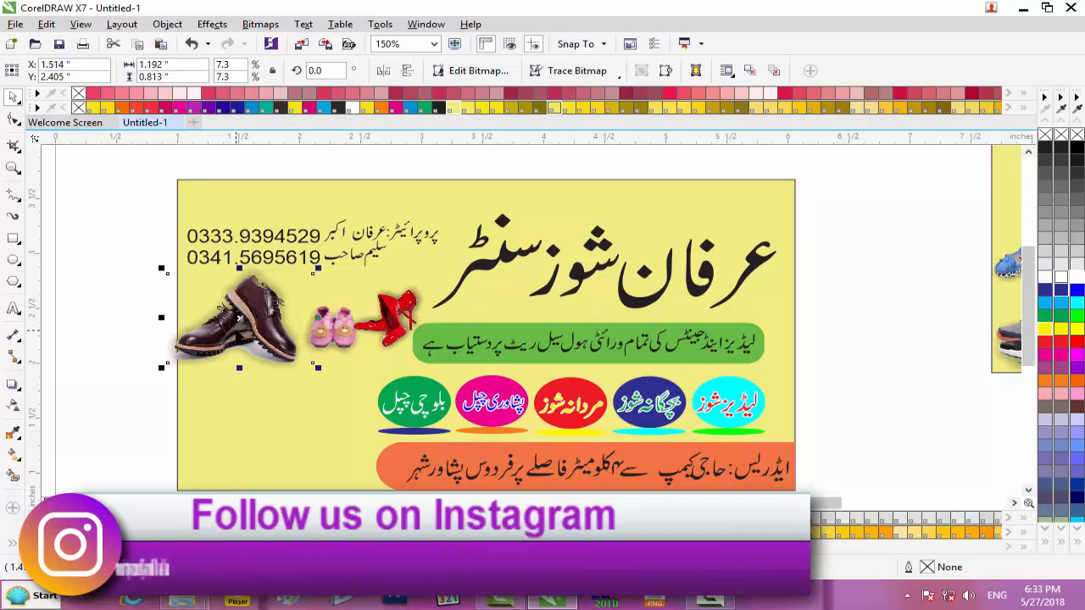
key(Right)
key(Right)
click(326, 335)
key(Up)
key(Up)
key(Up)
key(Up)
key(Up)
key(Up)
key(Up)
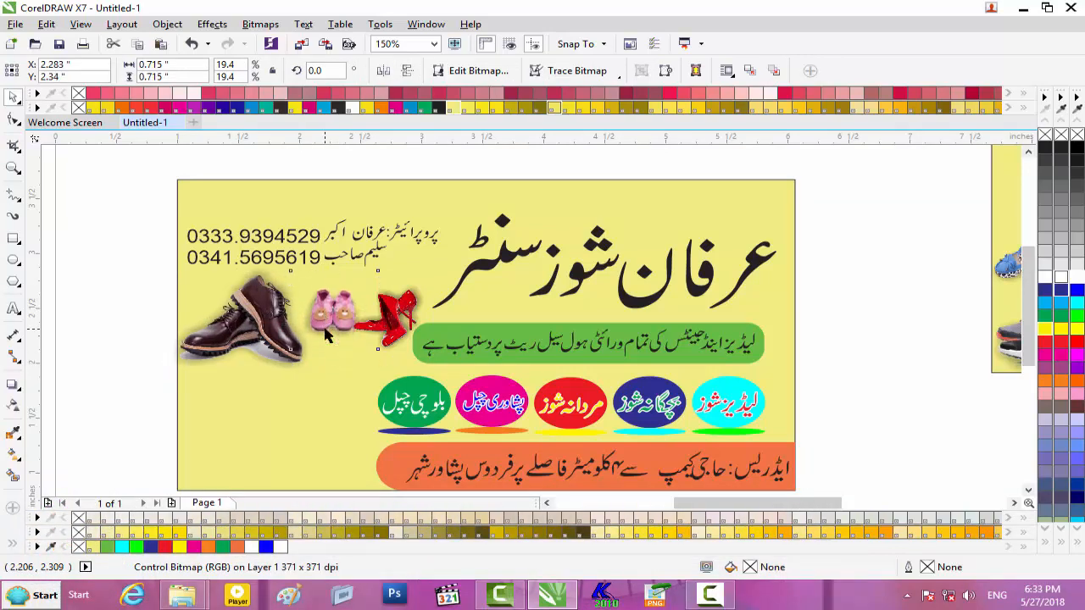
key(Left)
key(Left)
- Nudge the red heels left and down and stretch them slightly wider
click(392, 324)
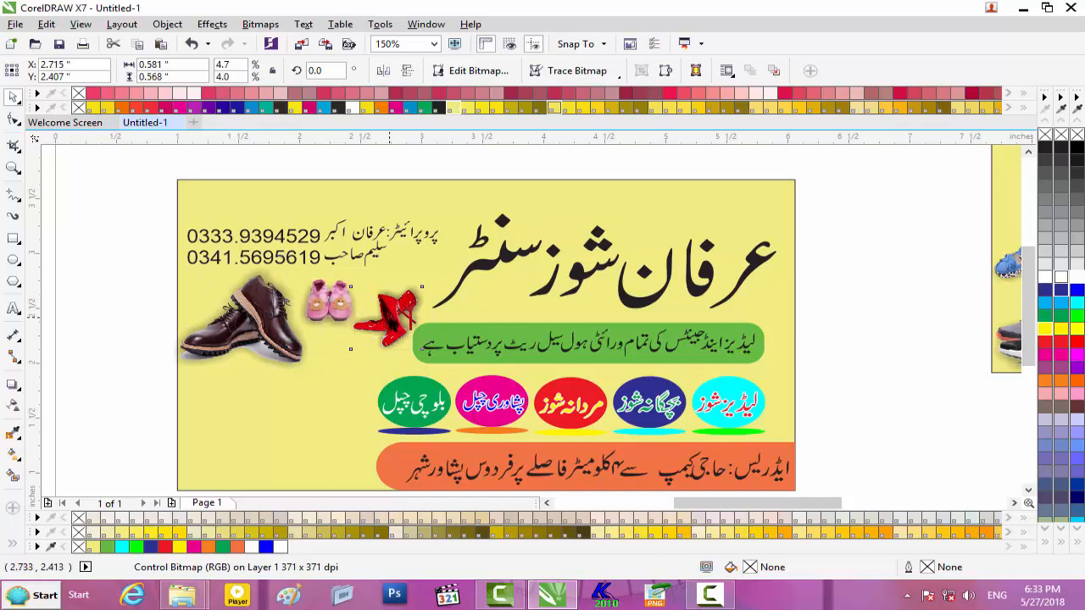
key(Left)
key(Left)
key(Left)
key(Left)
key(Left)
key(Left)
key(Left)
key(Left)
key(Left)
key(Left)
key(Left)
key(Down)
key(Down)
key(Down)
key(Down)
key(Down)
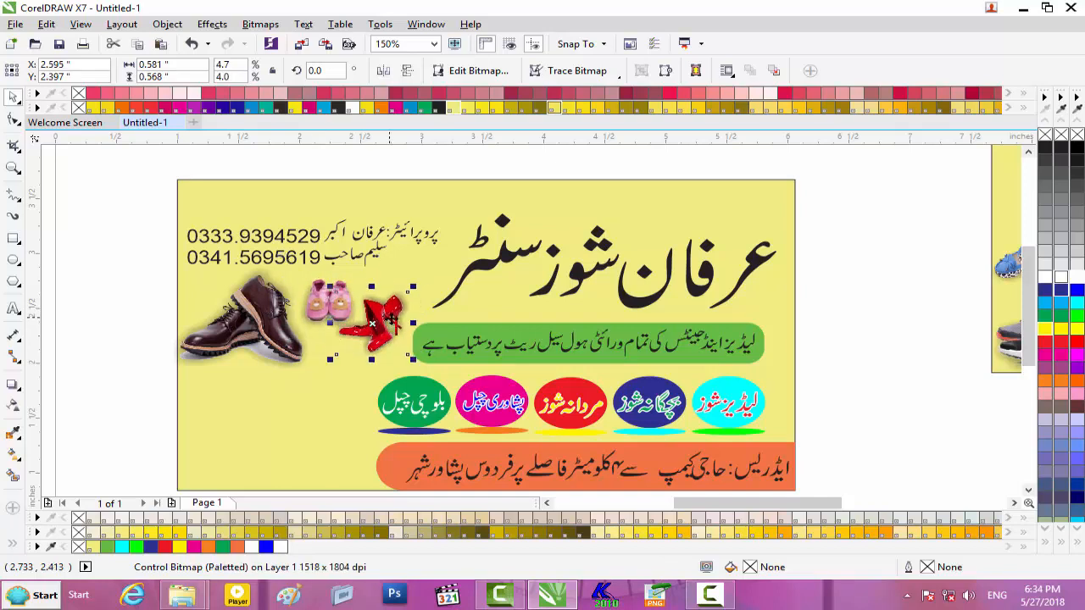
drag(413, 323, 419, 323)
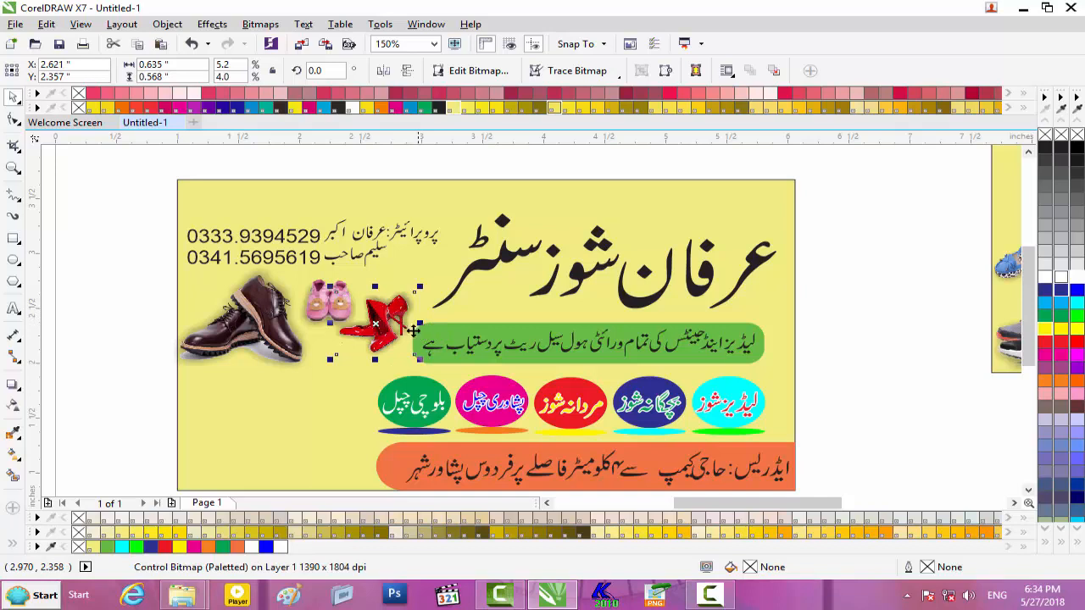
scroll(363, 339, down, 2)
click(713, 421)
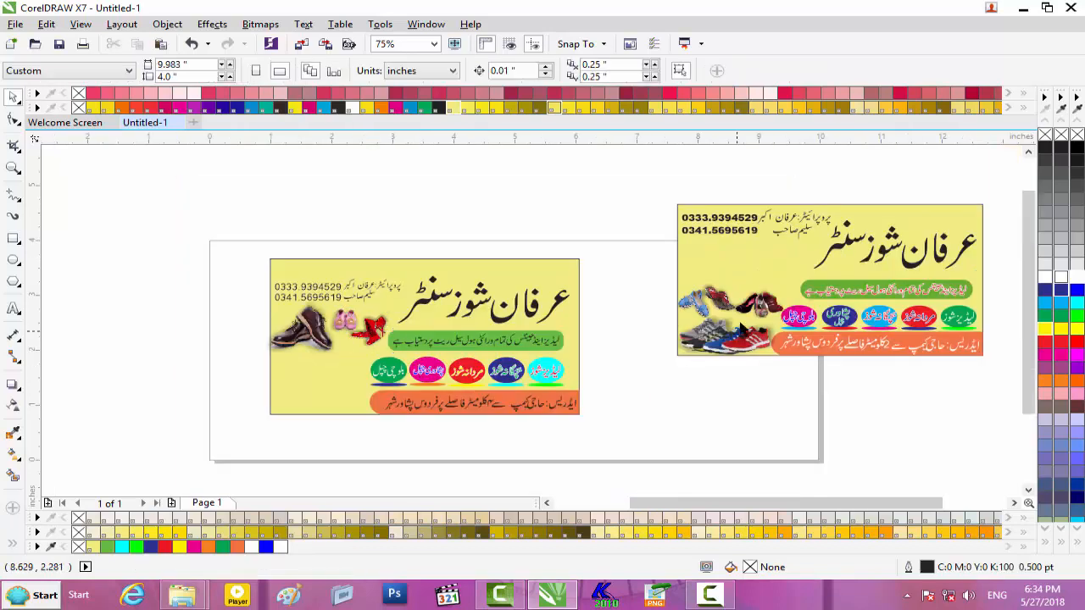
- Move the pair of heels and the red sandal onto the left banner, shrinking the sandal to about 74%
mouse_move(759, 303)
mouse_down()
mouse_move(342, 371)
mouse_move(343, 383)
mouse_up()
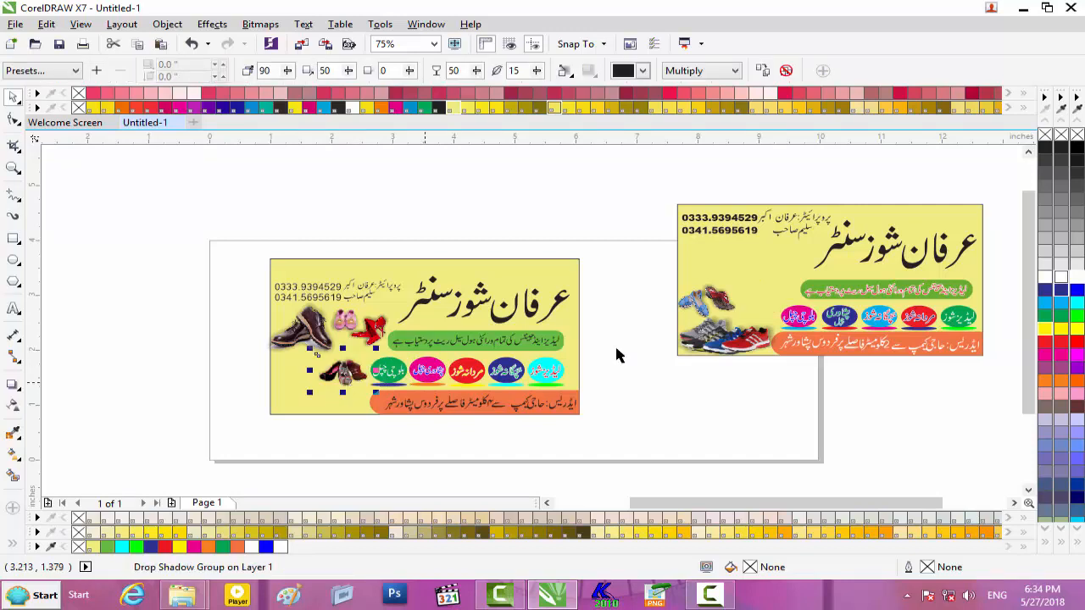
mouse_move(720, 299)
mouse_down()
mouse_move(303, 357)
mouse_move(309, 379)
mouse_up()
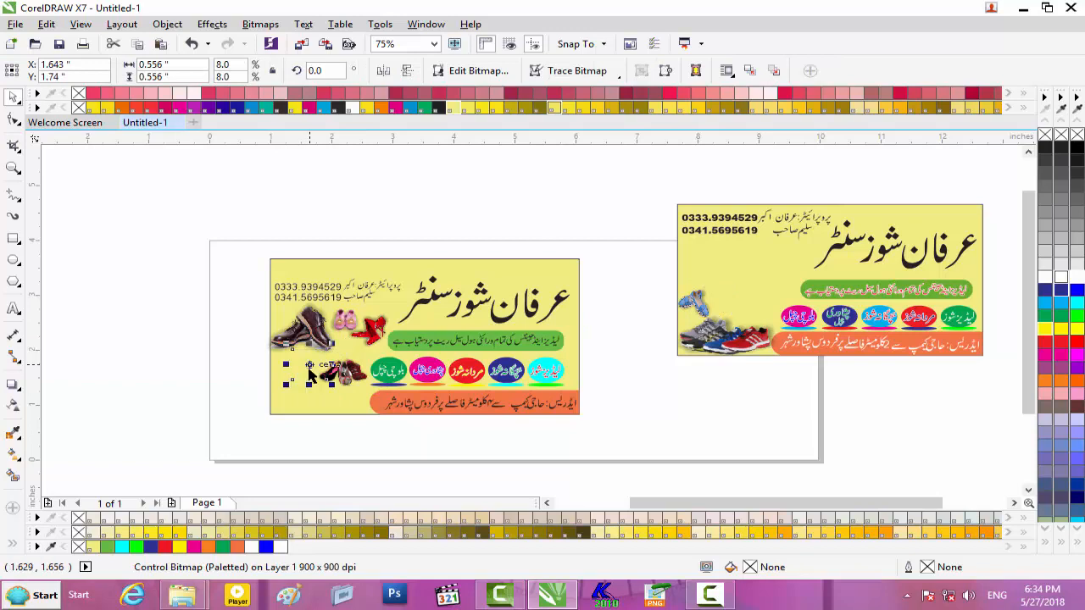
click(311, 378)
scroll(311, 378, up, 4)
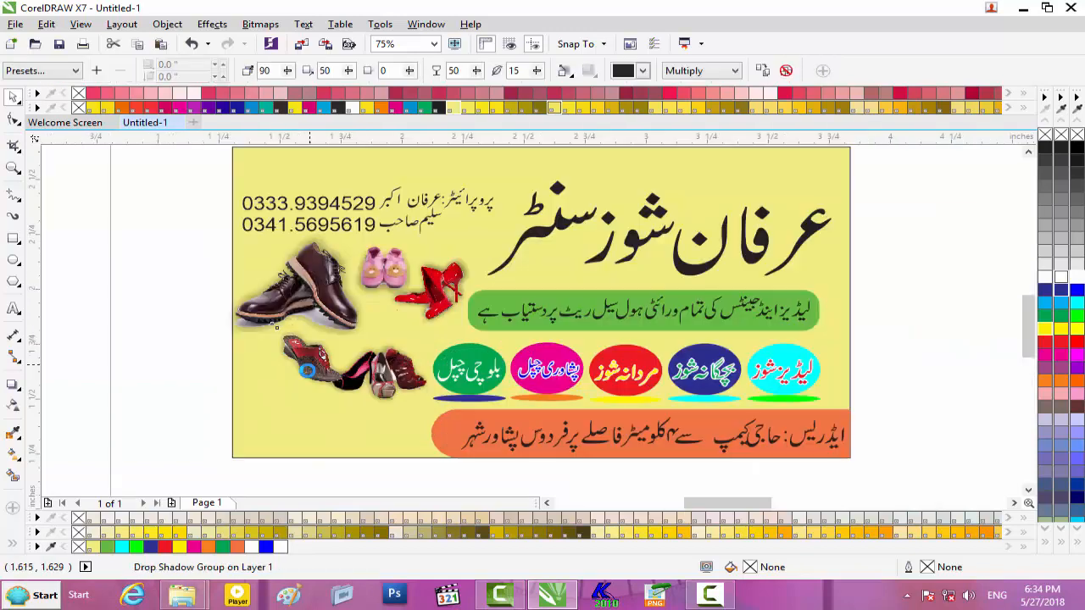
drag(398, 420, 373, 400)
drag(327, 349, 335, 316)
click(493, 373)
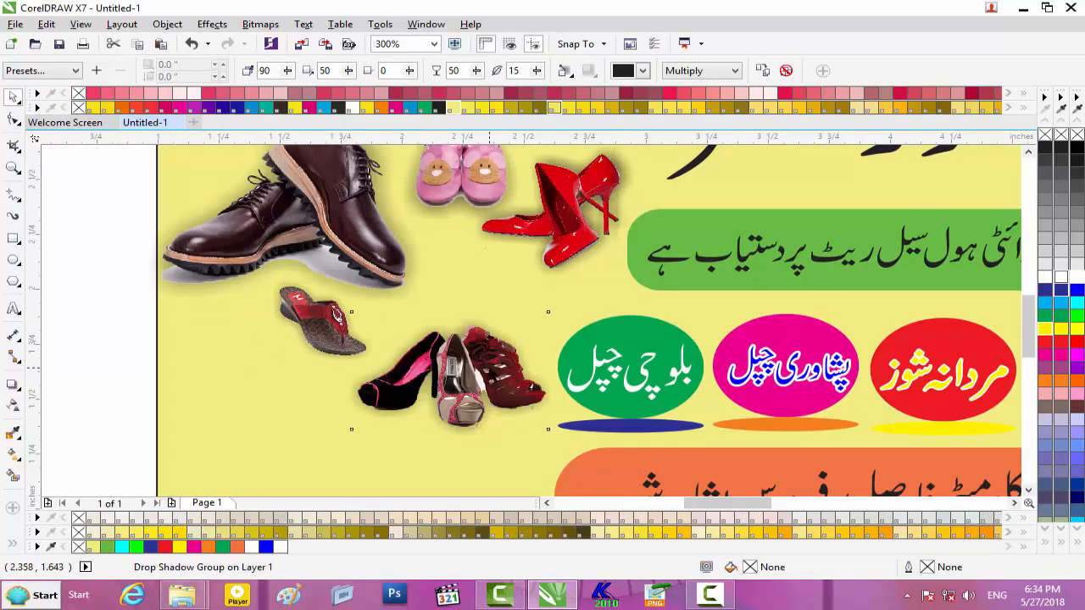
- Bring the blue shoes to the front of the left banner, enlarged and placed below the brown shoes
scroll(494, 372, down, 2)
scroll(490, 368, down, 2)
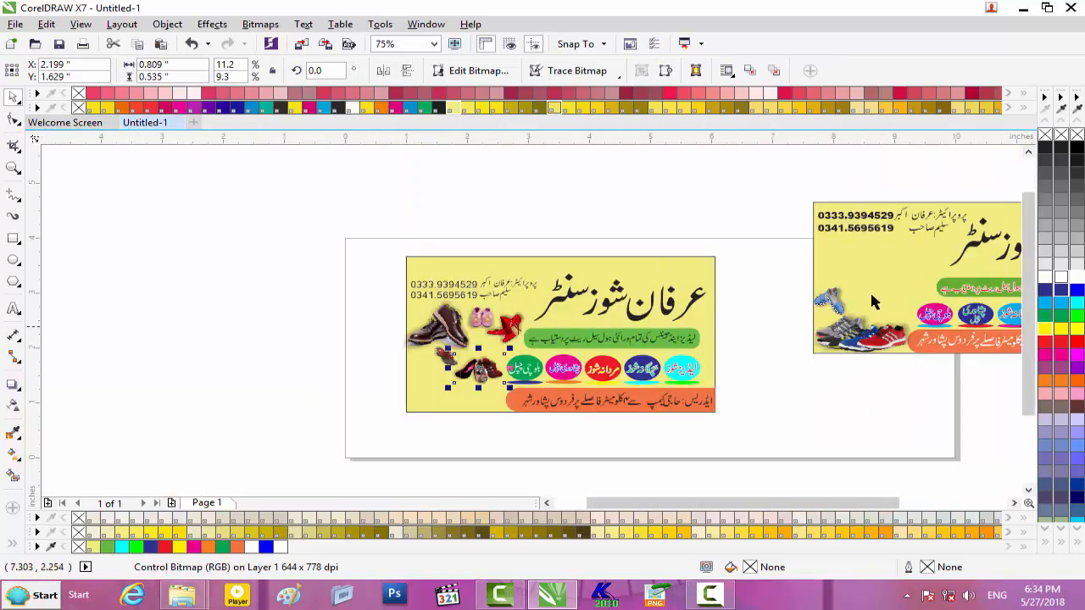
click(829, 303)
drag(829, 304, 423, 371)
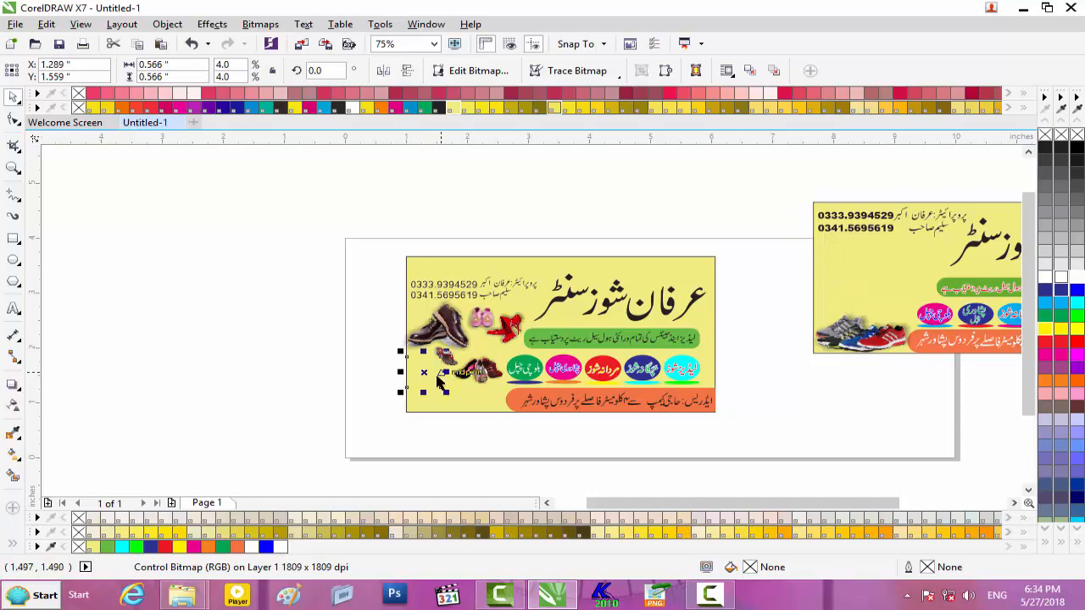
key(shift+Page_Up)
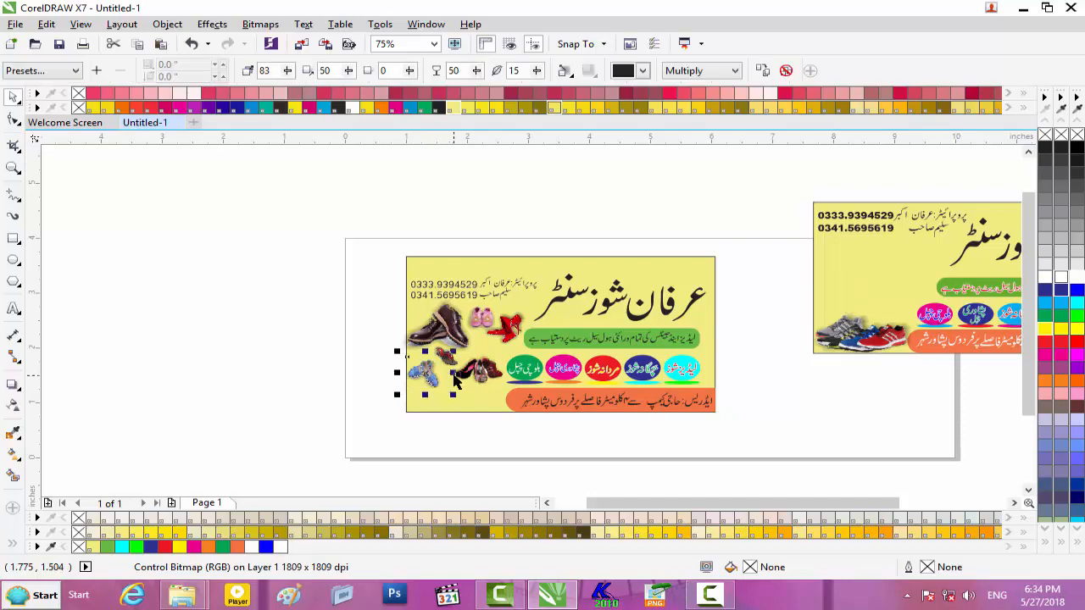
scroll(439, 377, up, 2)
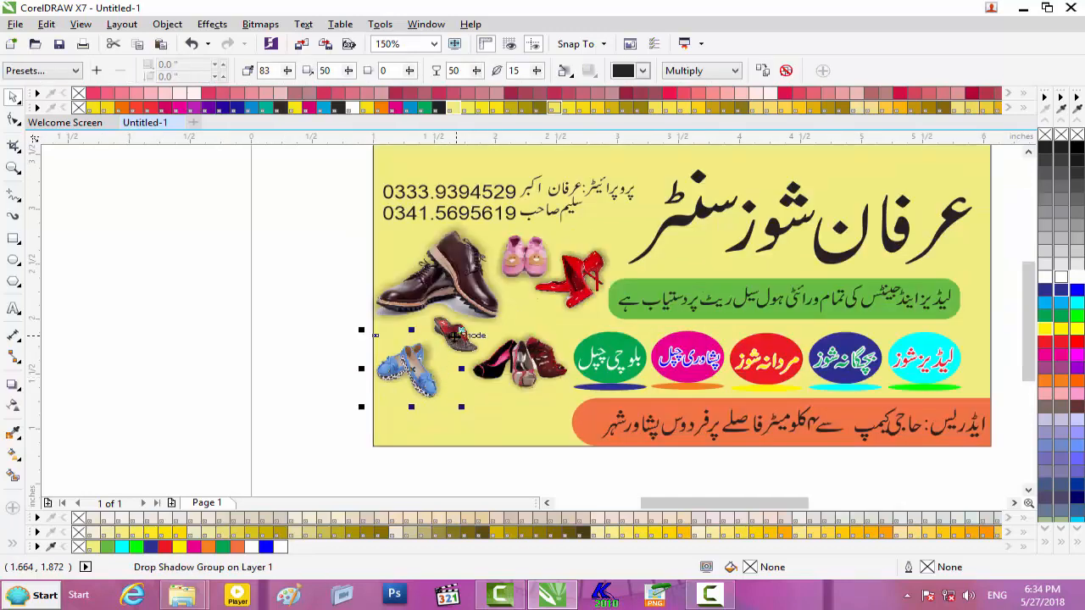
mouse_move(462, 330)
mouse_down()
mouse_move(479, 319)
mouse_move(470, 324)
mouse_up()
drag(408, 366, 421, 357)
key(Left)
key(Left)
key(Left)
key(Left)
key(Left)
key(Left)
key(Down)
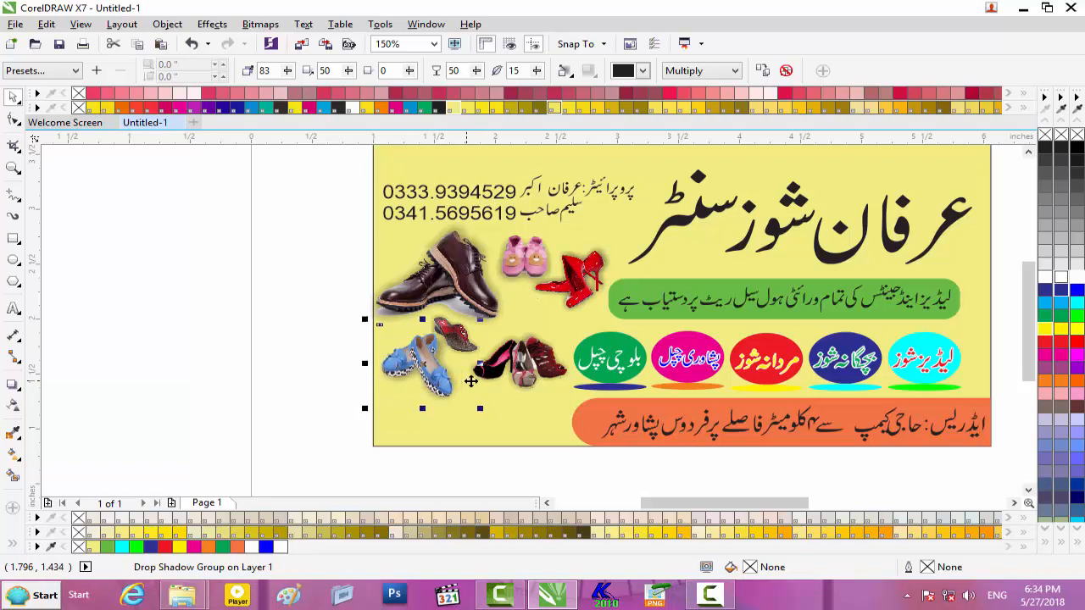
click(557, 468)
scroll(557, 469, down, 3)
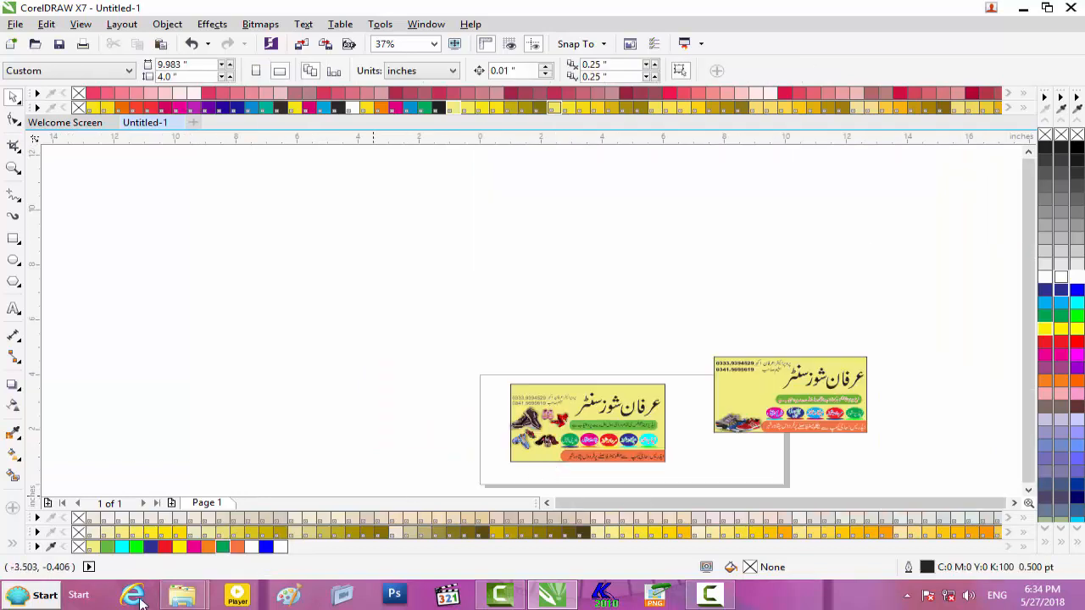
- Open Wallpaper\Shoes\Peshawari Chapal and drag the black sandal PSD into CorelDRAW
mouse_move(181, 595)
click(300, 508)
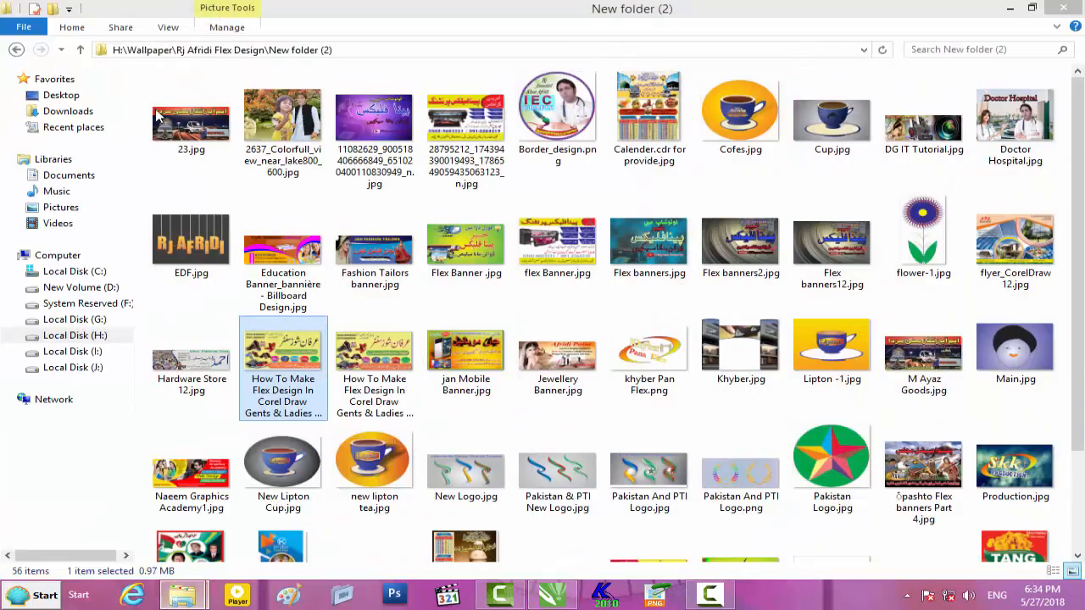
click(17, 50)
click(17, 50)
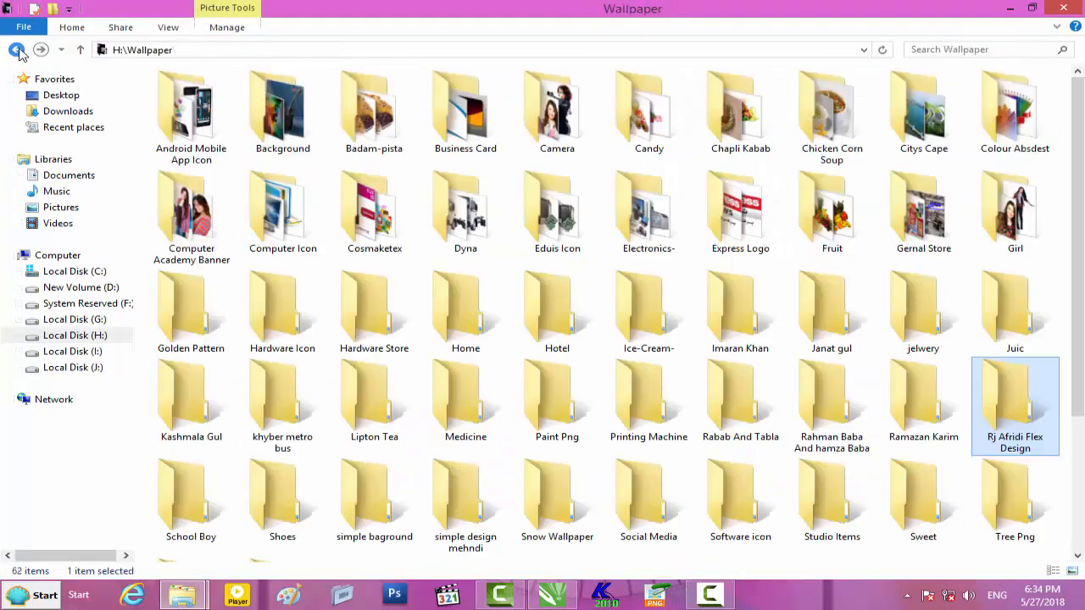
click(370, 332)
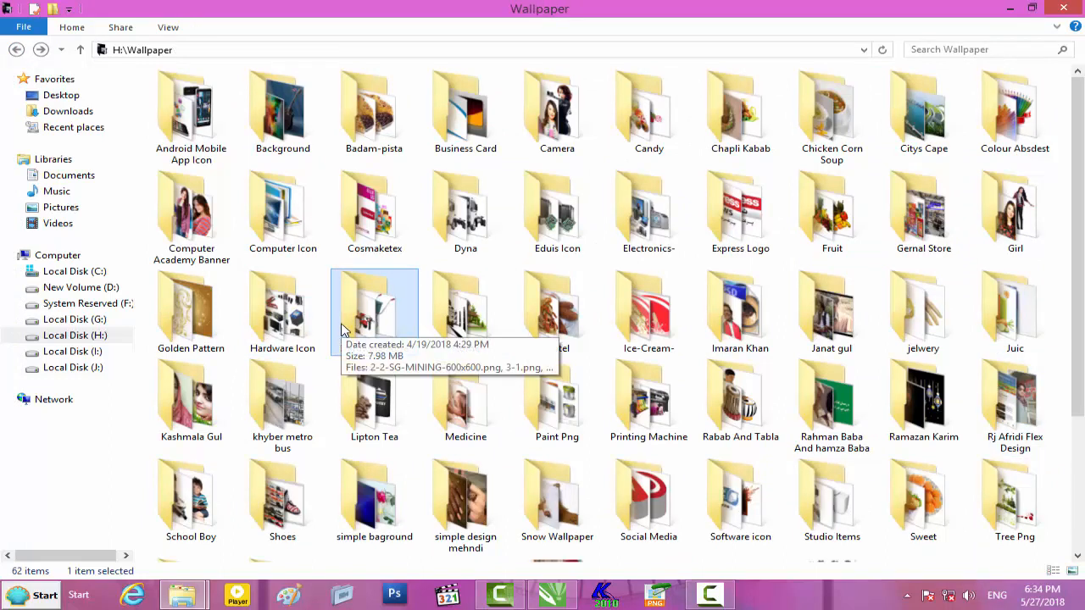
scroll(343, 329, down, 3)
click(367, 313)
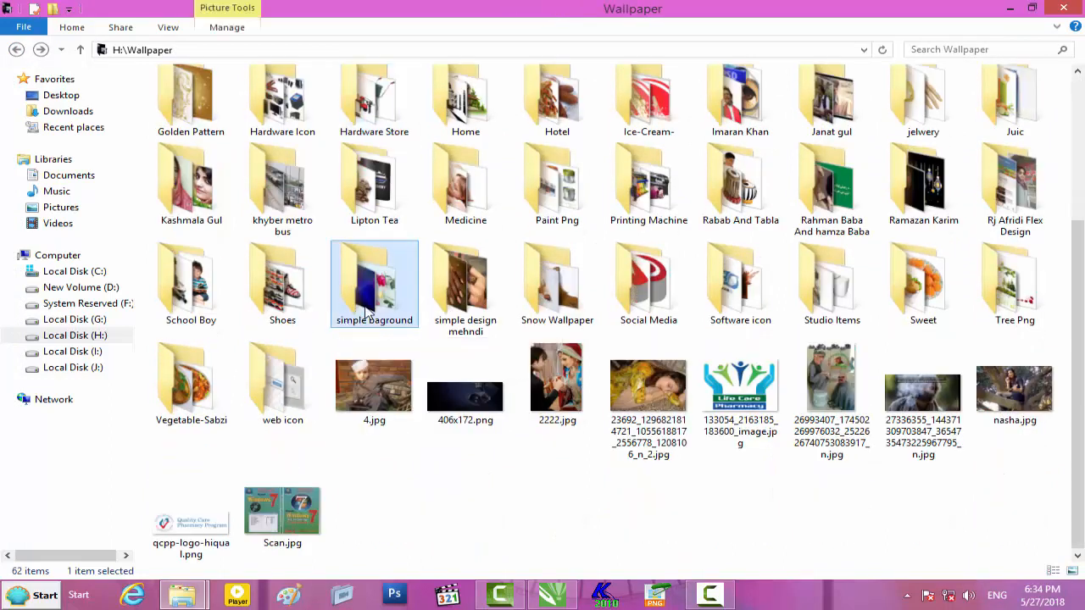
double_click(280, 301)
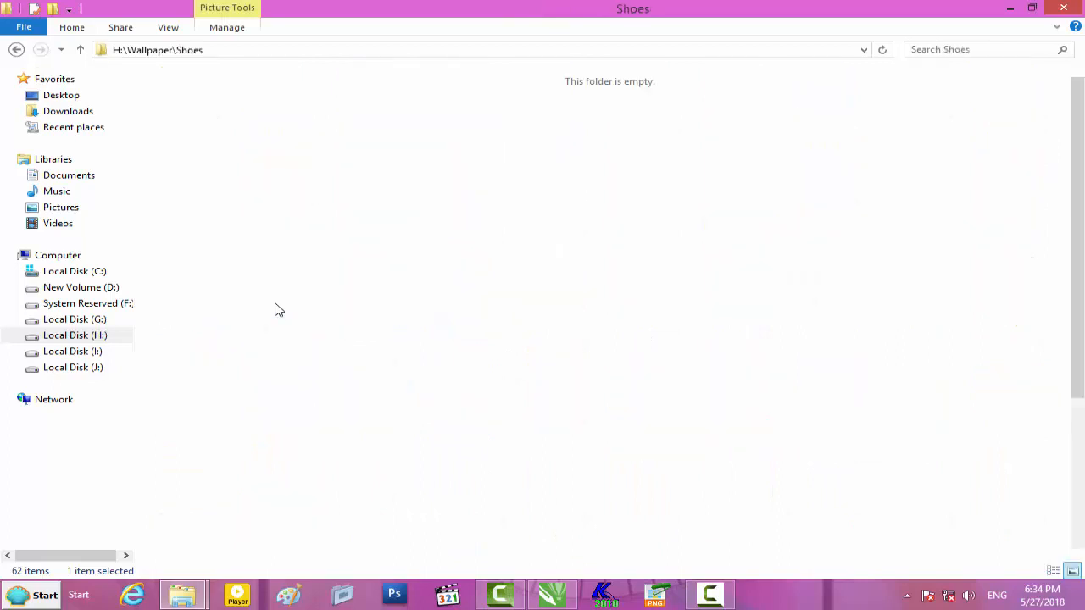
double_click(224, 150)
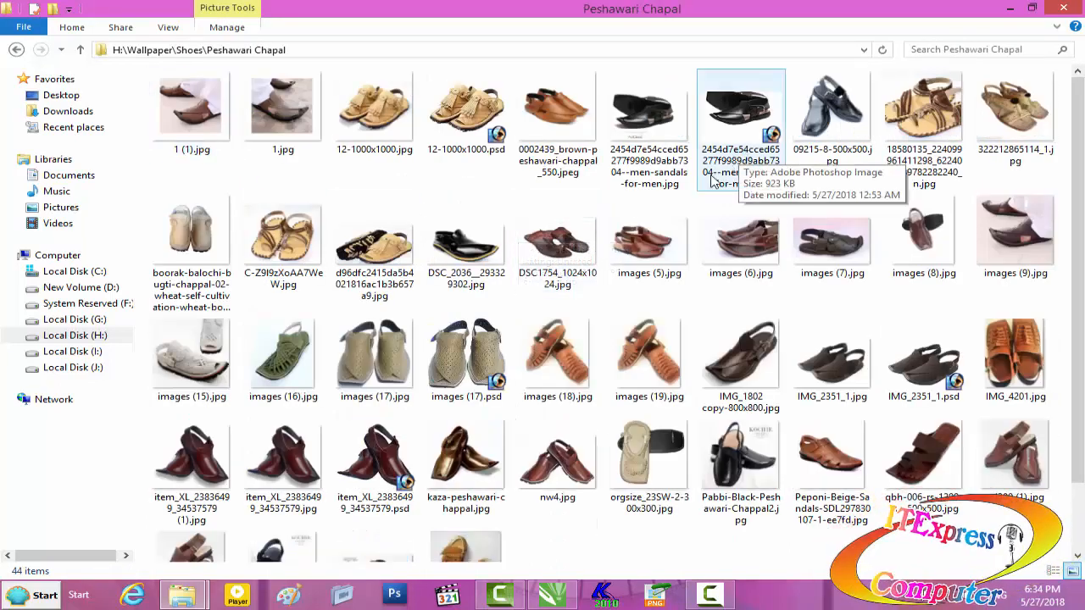
scroll(702, 221, down, 2)
scroll(702, 221, up, 1)
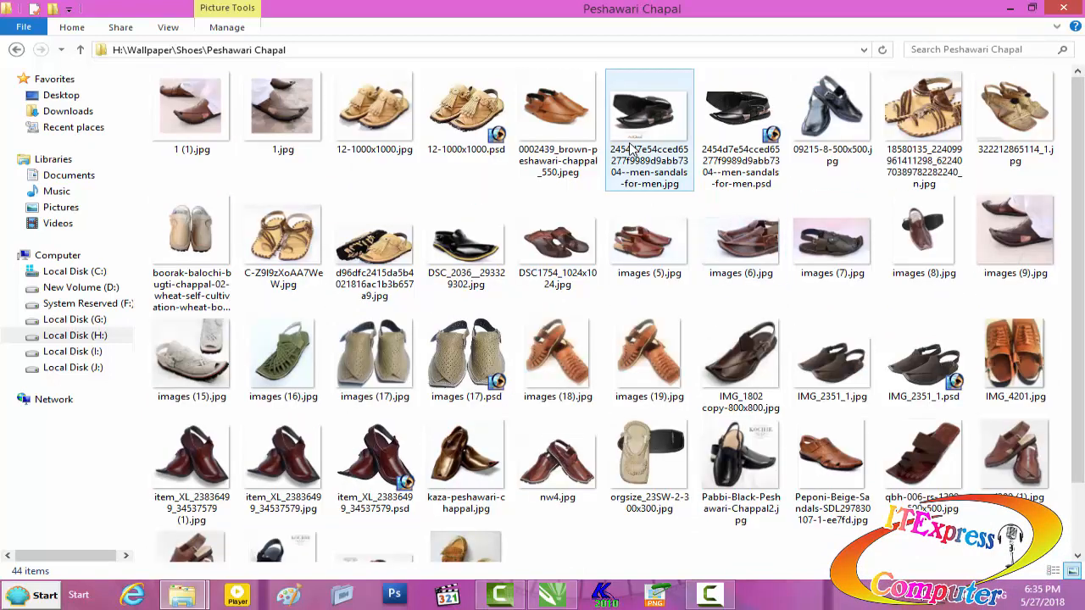
drag(735, 138, 428, 327)
- Shrink the imported black shoe picture to about 14% and move it onto the banner
drag(497, 264, 399, 320)
drag(340, 350, 558, 428)
scroll(557, 428, up, 4)
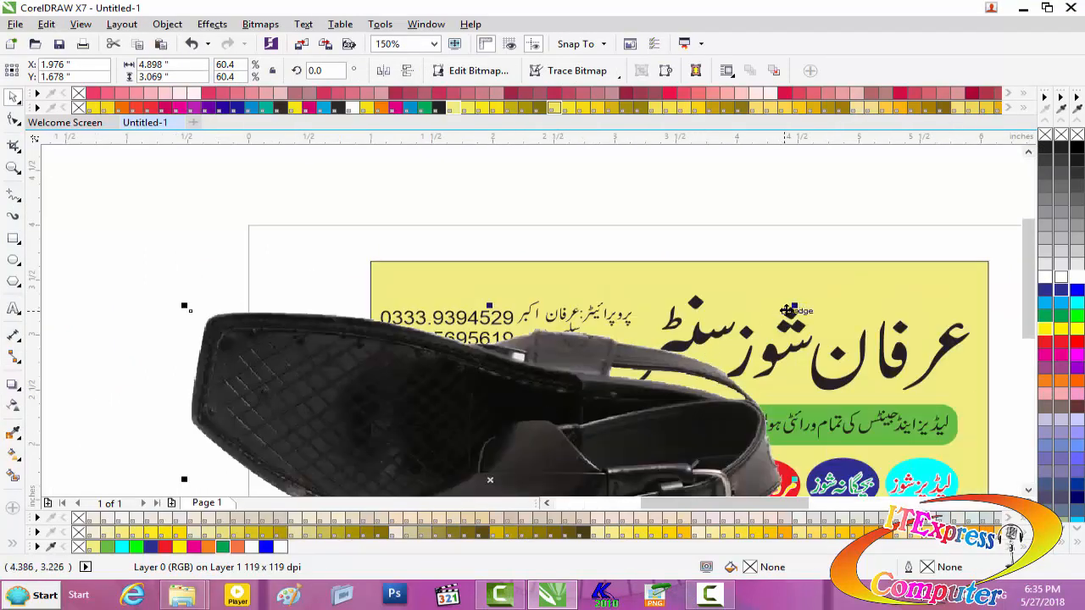
drag(795, 308, 559, 439)
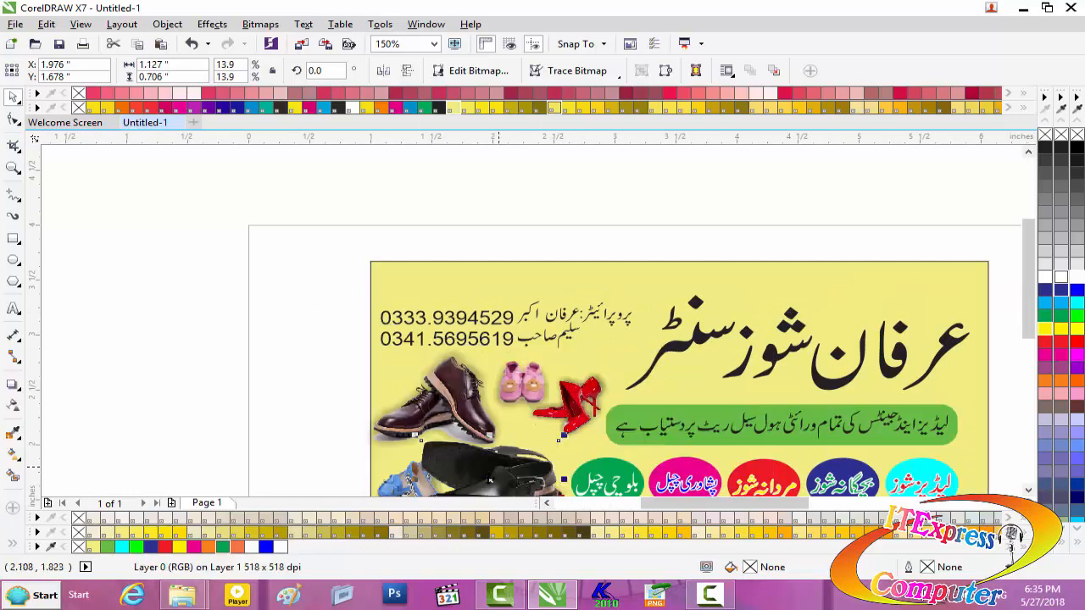
drag(492, 481, 580, 419)
scroll(579, 426, up, 2)
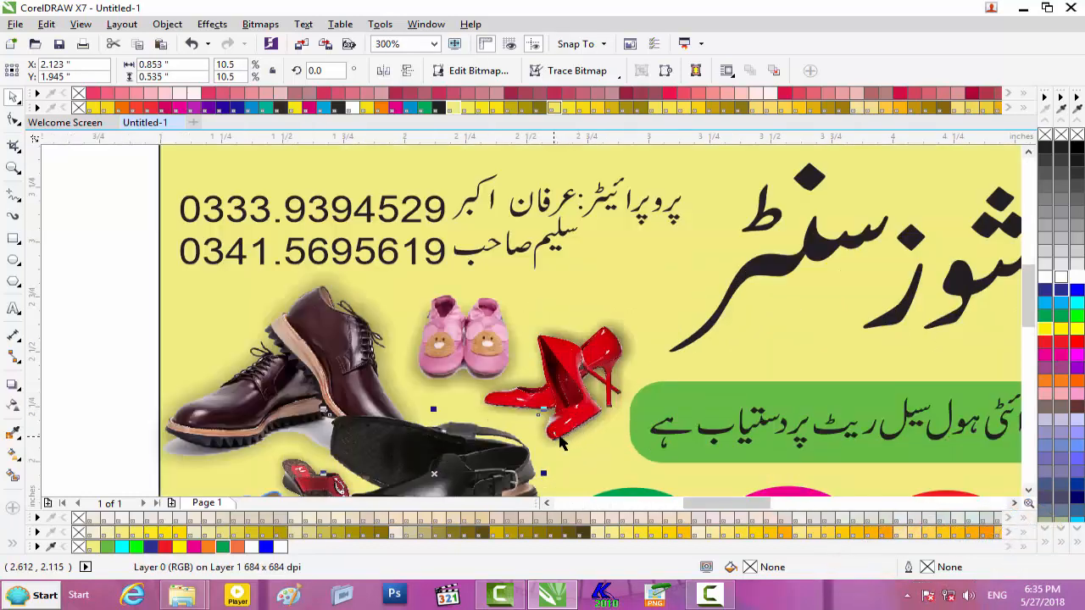
scroll(1034, 328, down, 3)
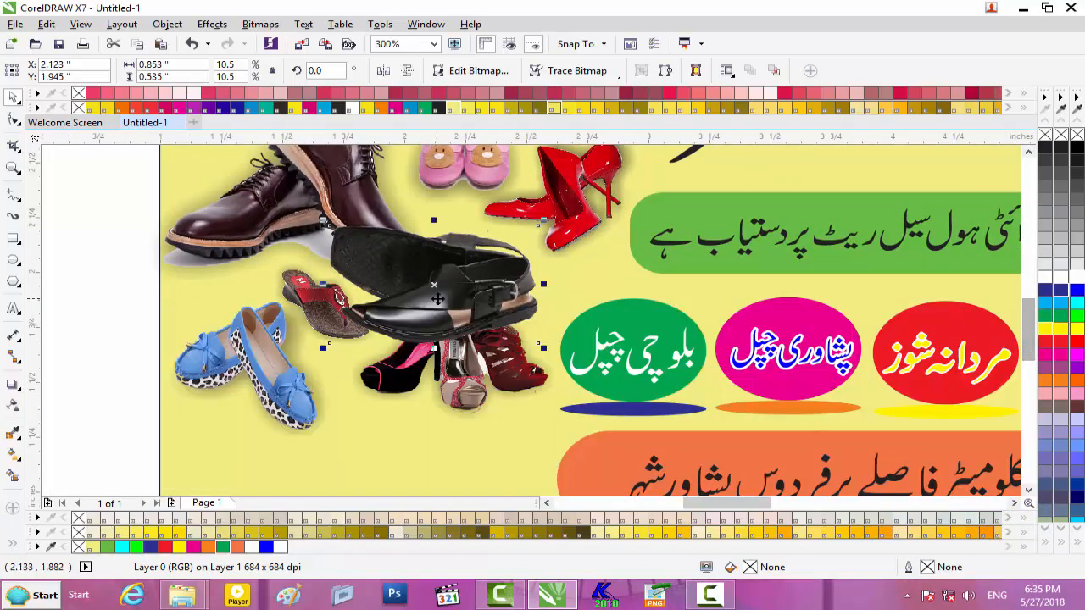
- Place the black shoe in the banner's bottom-left corner, shrunk to 8.5%
drag(472, 303, 377, 453)
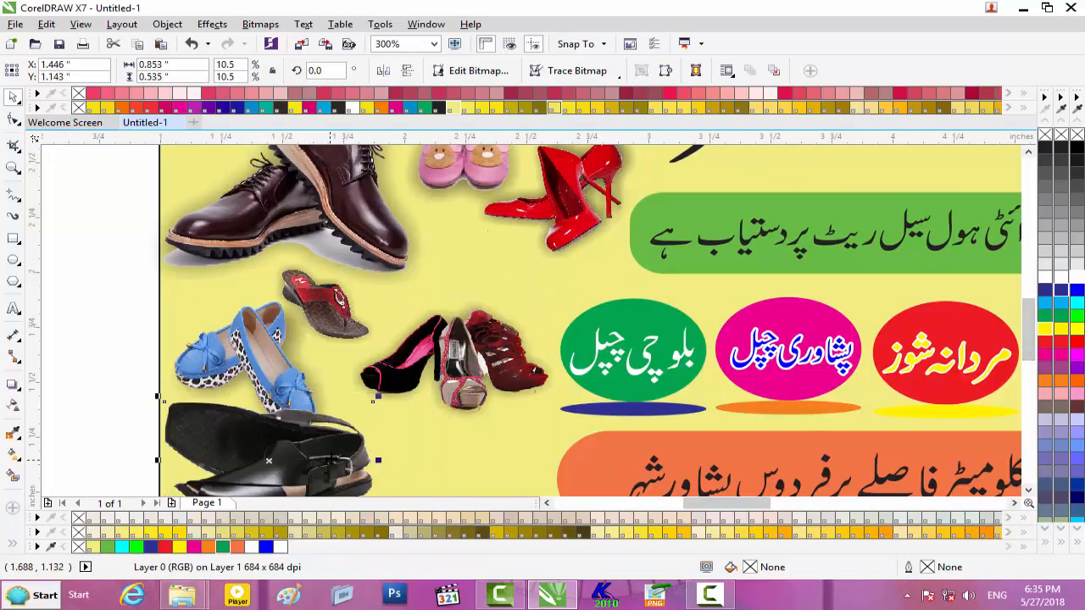
scroll(377, 453, down, 2)
drag(312, 465, 309, 474)
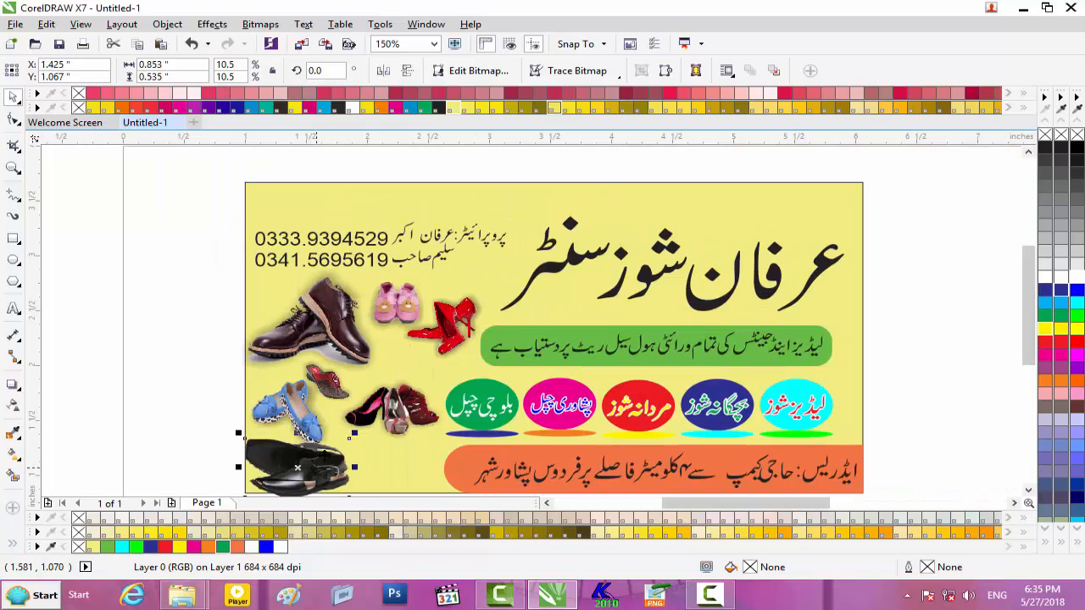
scroll(385, 451, up, 2)
drag(394, 436, 384, 451)
drag(1027, 329, 1026, 359)
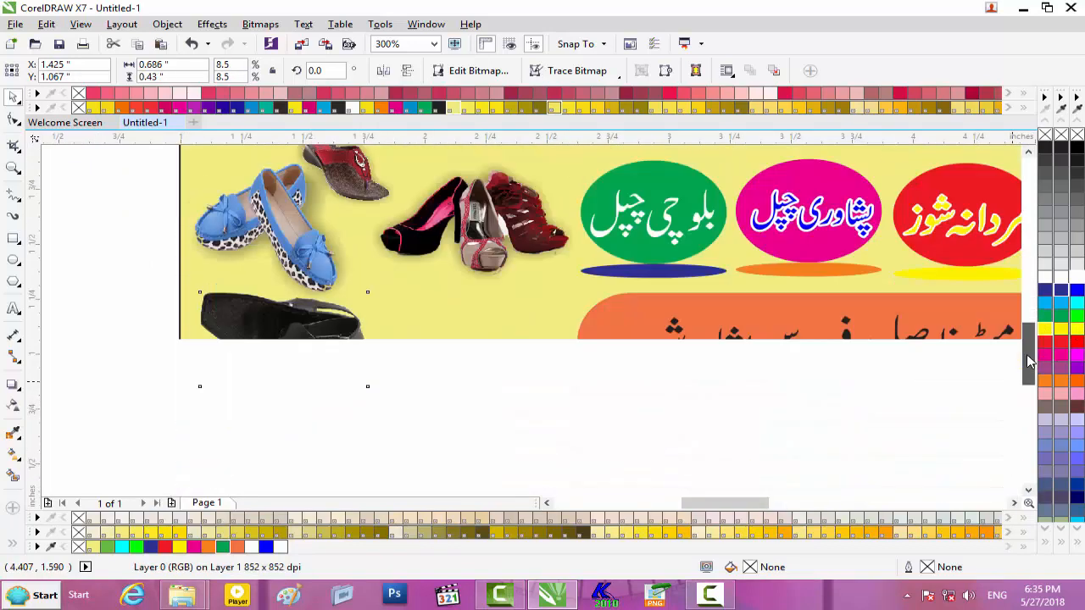
drag(327, 347, 314, 351)
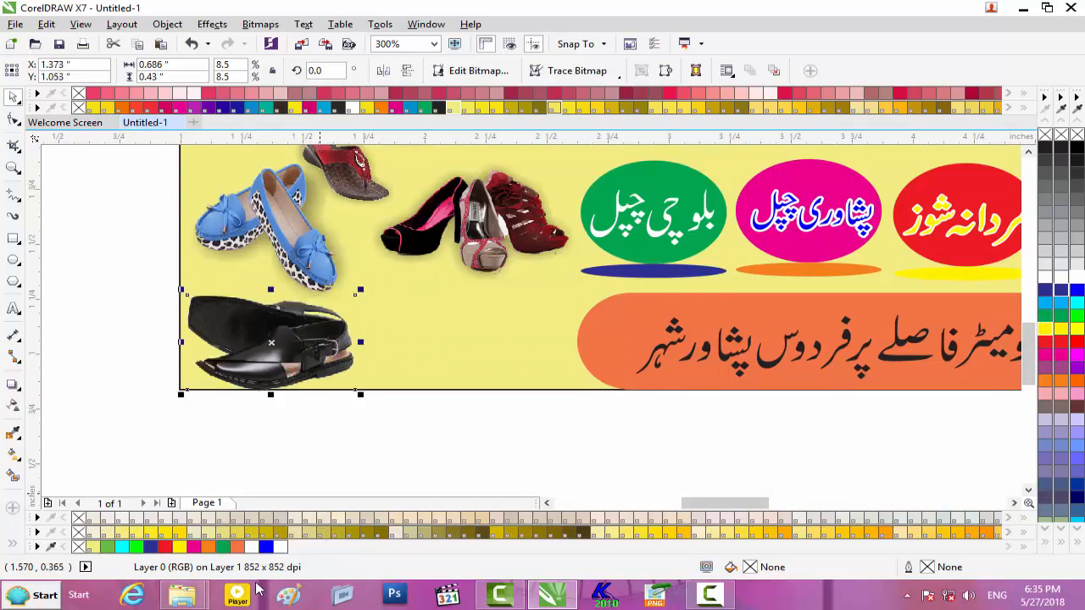
- Drag 12-1000x1000.psd from the Peshawari Chapal folder into the CorelDRAW banner
mouse_move(183, 595)
click(297, 508)
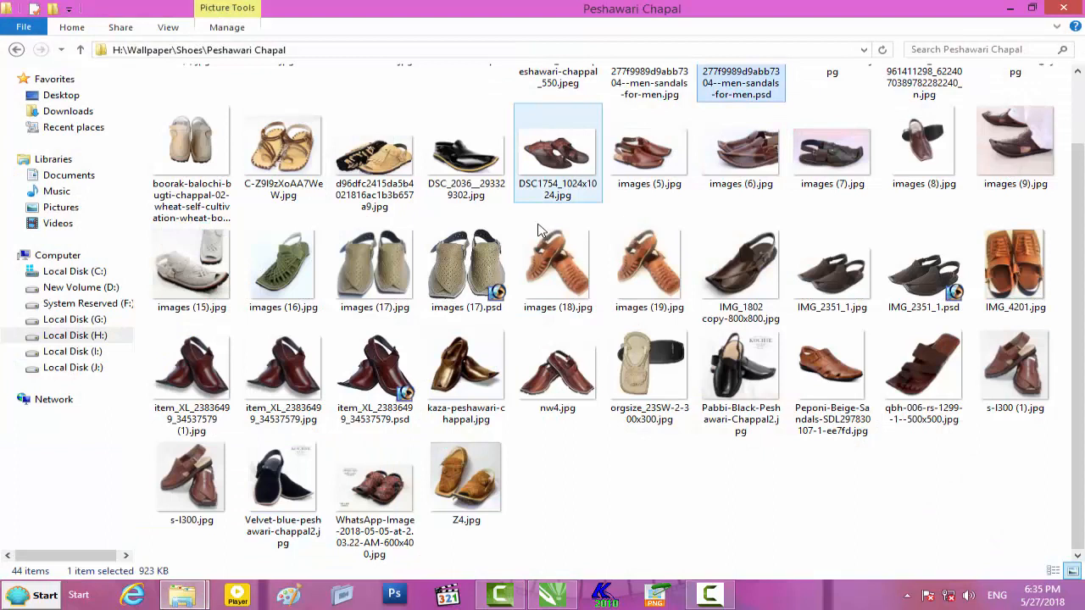
scroll(540, 230, up, 2)
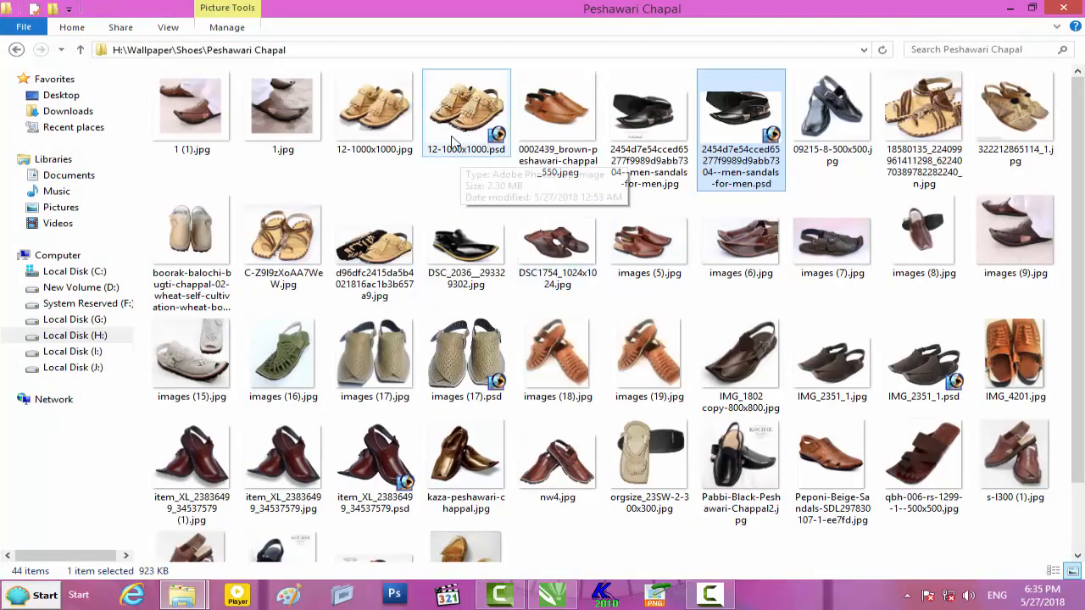
drag(455, 126, 535, 469)
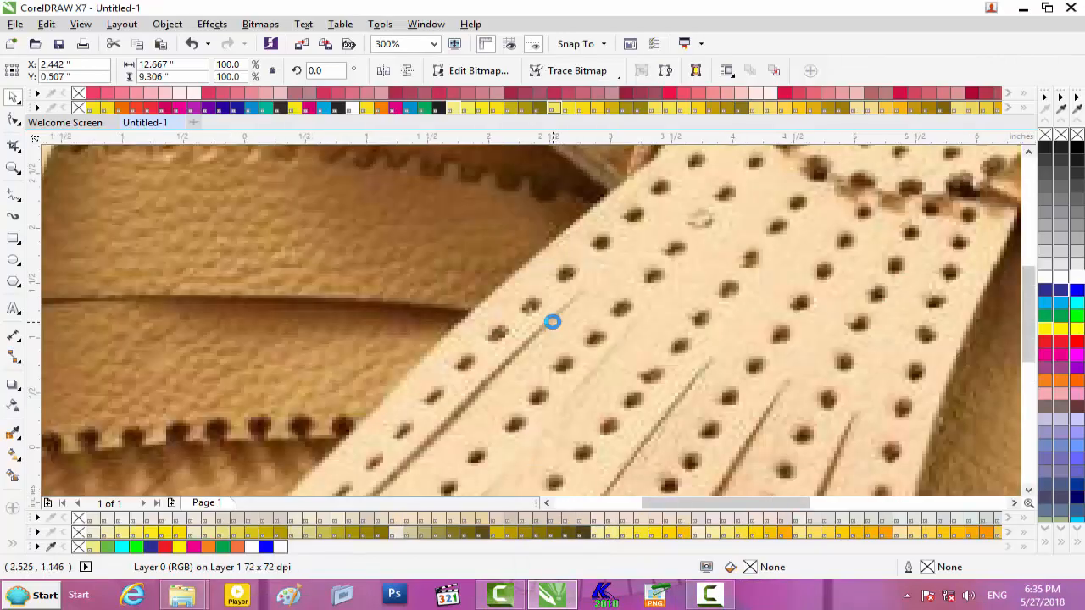
- Shrink the tan sandal to 5.7% and shift it slightly left beside the black shoe
scroll(555, 320, down, 6)
drag(652, 261, 581, 329)
scroll(581, 329, up, 5)
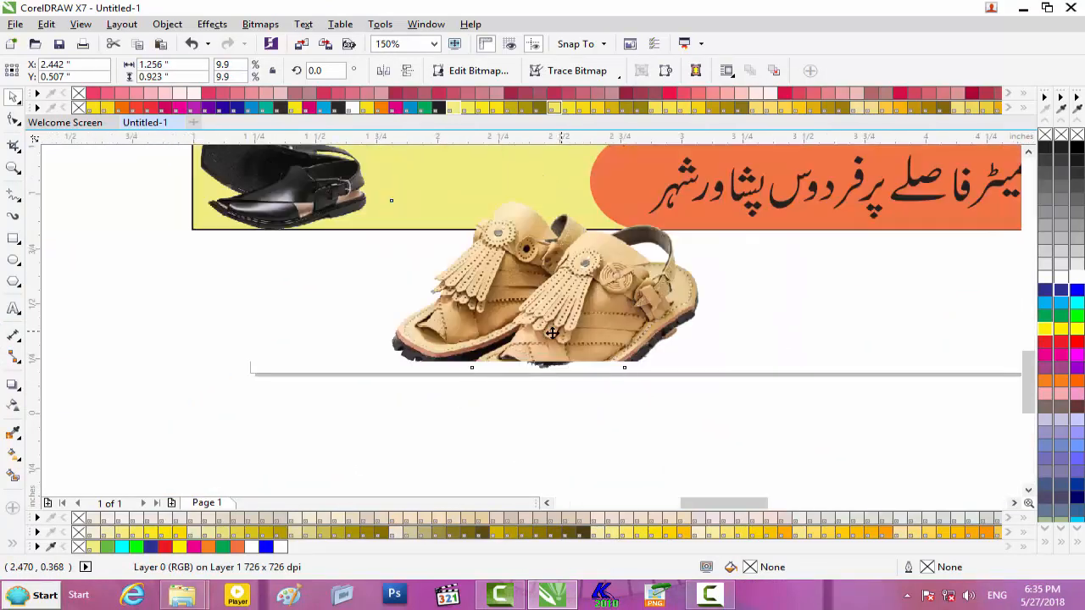
drag(502, 193, 502, 191)
drag(1028, 367, 1028, 327)
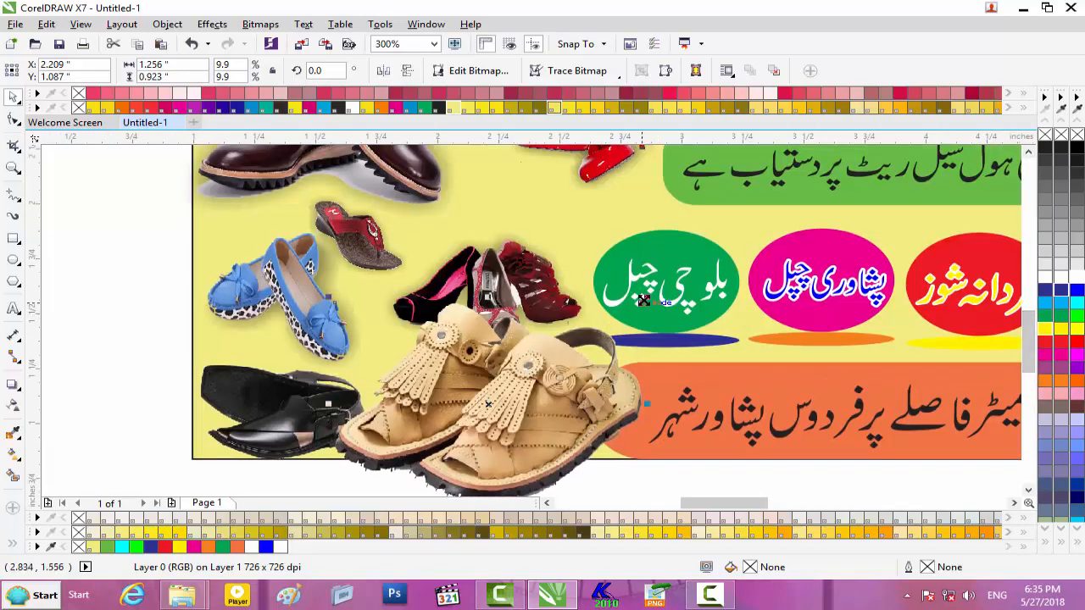
drag(647, 296, 582, 342)
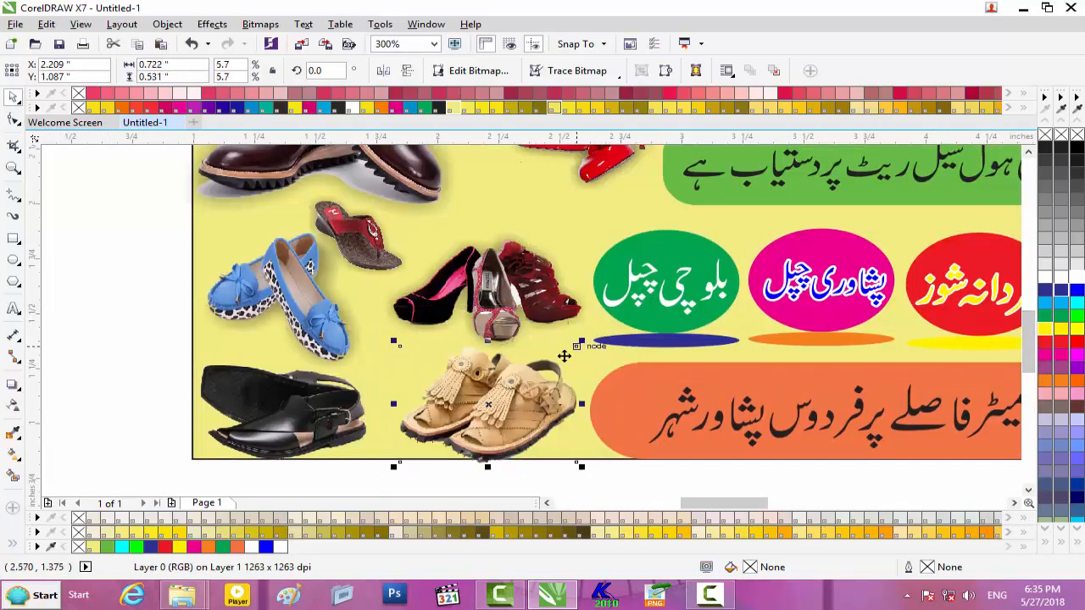
drag(516, 402, 494, 397)
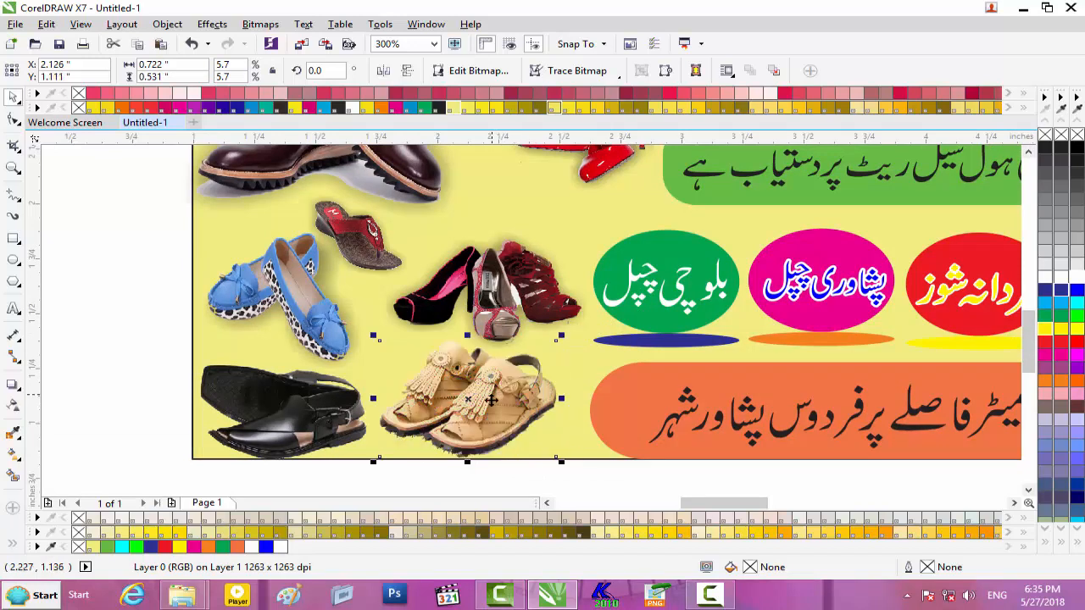
- Nudge the high heels picture down and slightly left
scroll(490, 400, down, 1)
scroll(490, 400, up, 1)
click(478, 295)
key(Down)
key(Down)
key(Down)
key(Down)
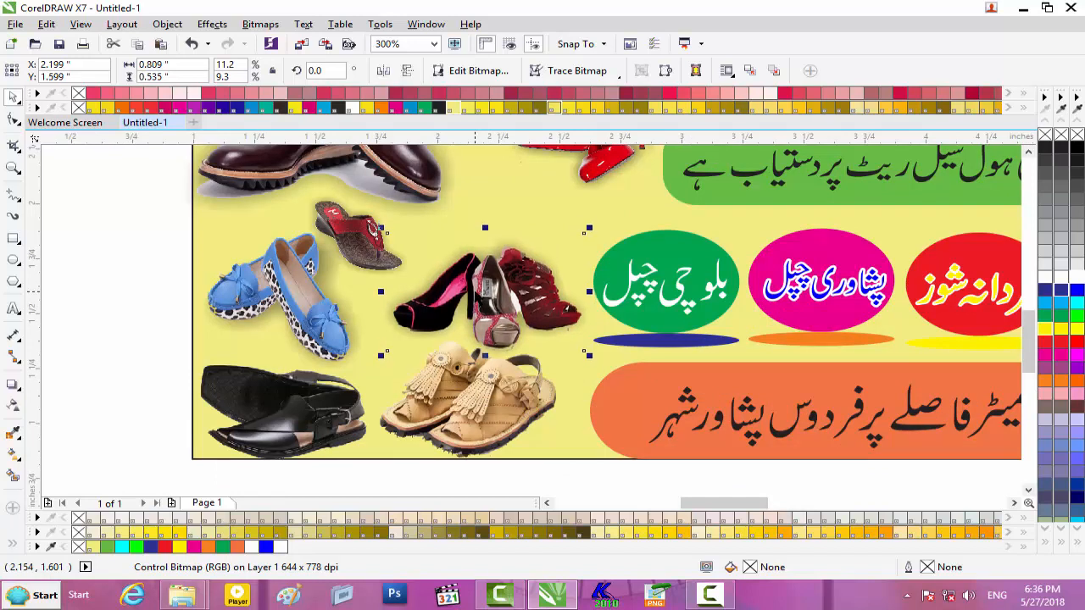
key(Left)
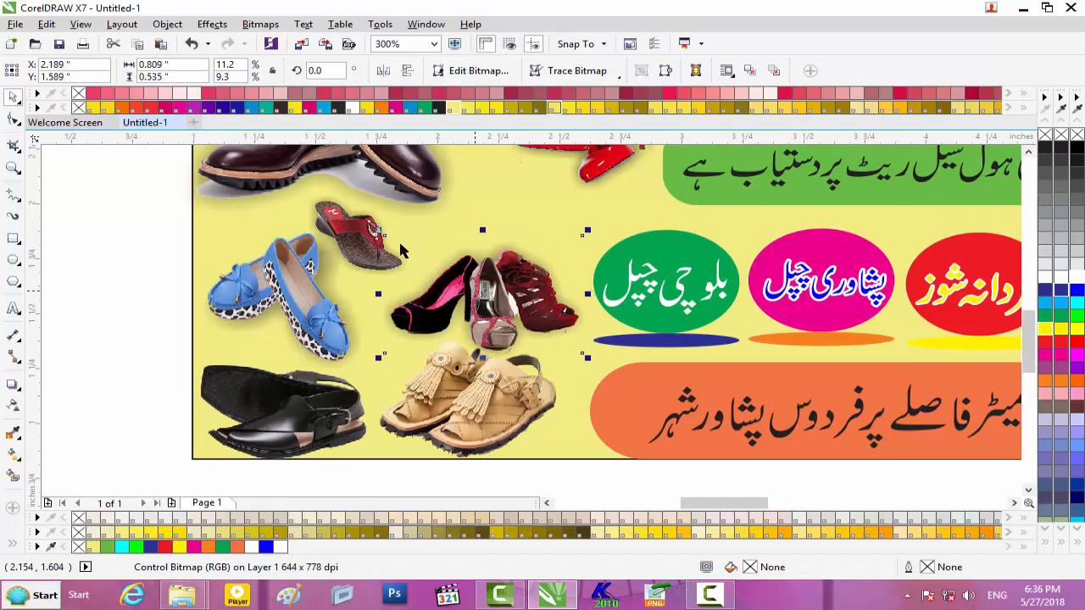
- Stretch the tan sandal and the black shoe a little wider
click(491, 436)
drag(557, 399, 589, 399)
click(370, 424)
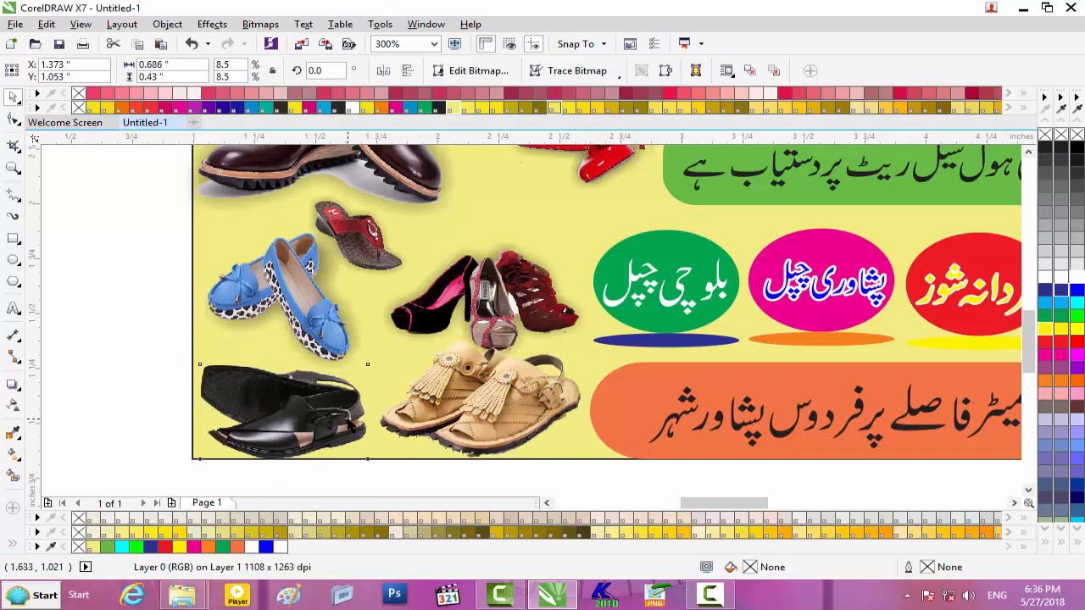
drag(374, 412, 384, 411)
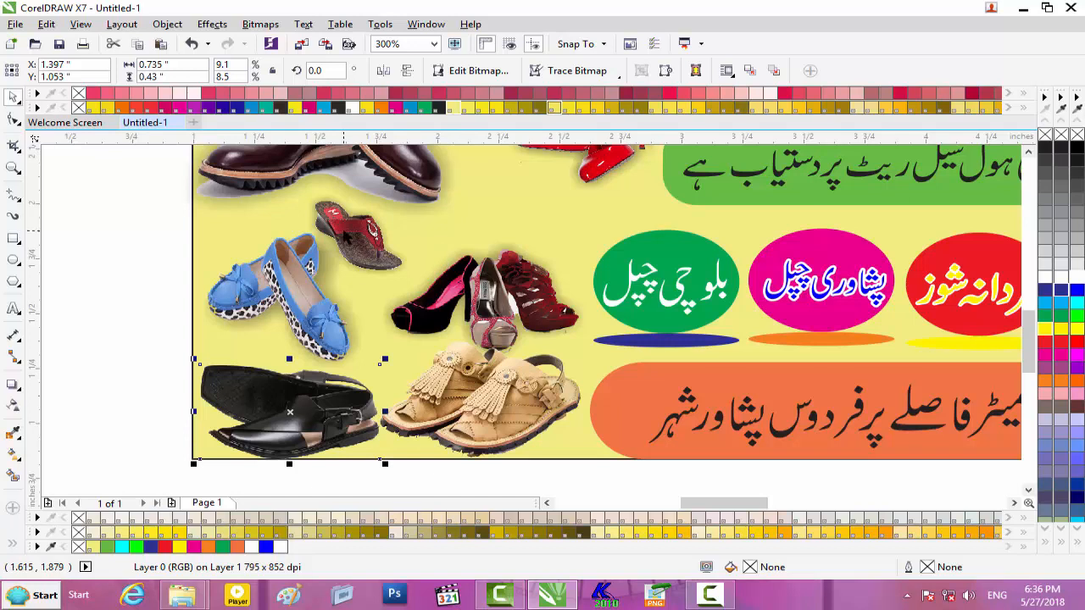
click(348, 236)
click(137, 261)
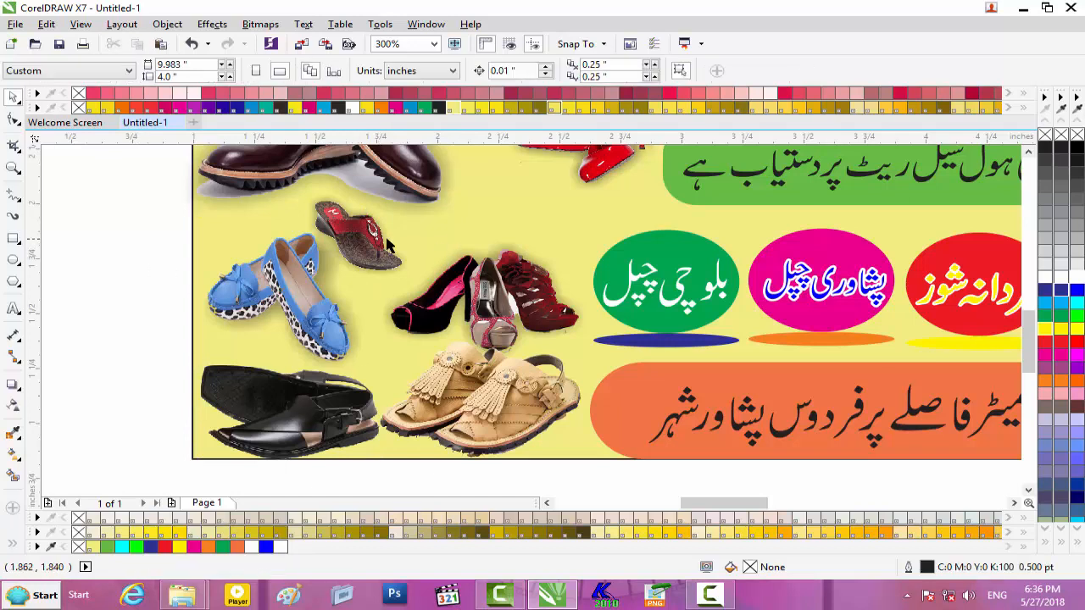
- Shrink the blue shoes group and shift it up-left
click(373, 246)
drag(290, 283, 297, 298)
drag(408, 226, 363, 261)
drag(297, 302, 285, 284)
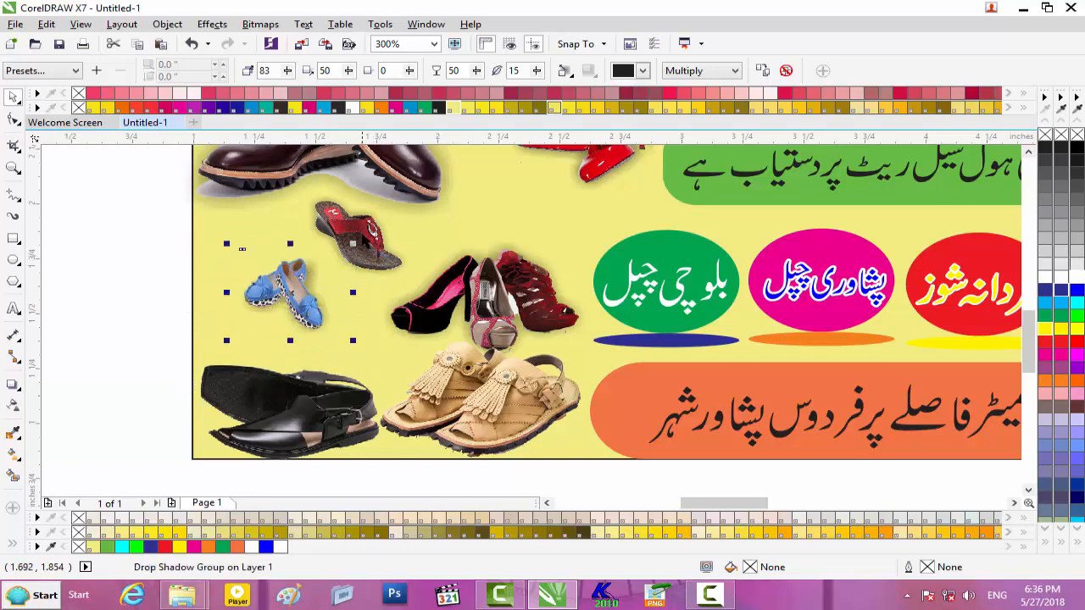
- Reposition the red sandal picture and enlarge it to 7.3%
click(366, 231)
drag(366, 229, 377, 249)
drag(418, 201, 431, 192)
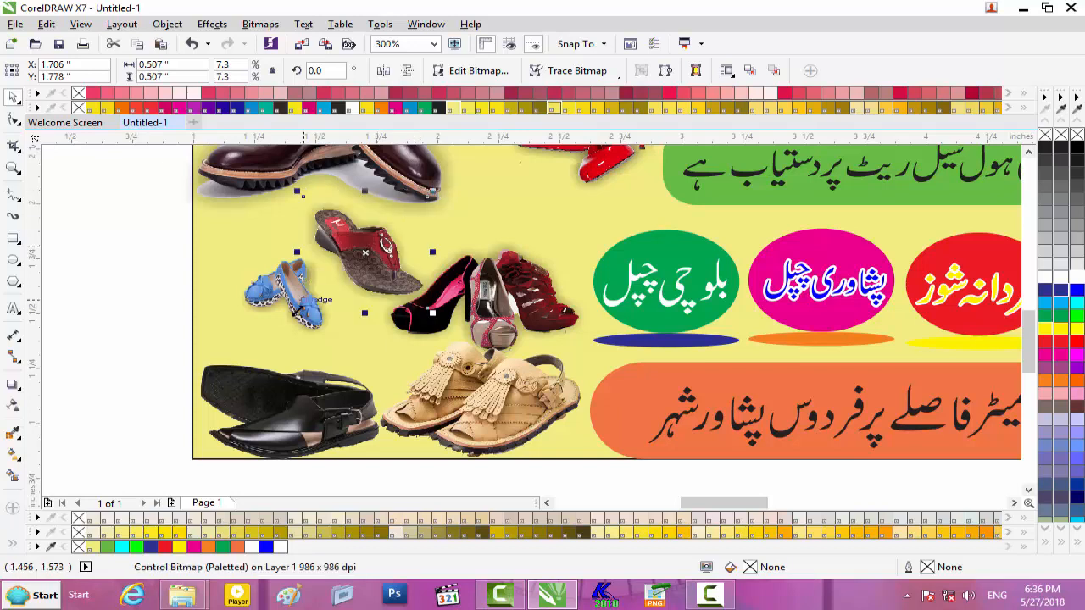
click(301, 300)
click(94, 252)
- Enlarge the blue shoe picture to 3.9% at the card's left edge
click(285, 284)
drag(332, 249, 360, 227)
drag(286, 290, 266, 285)
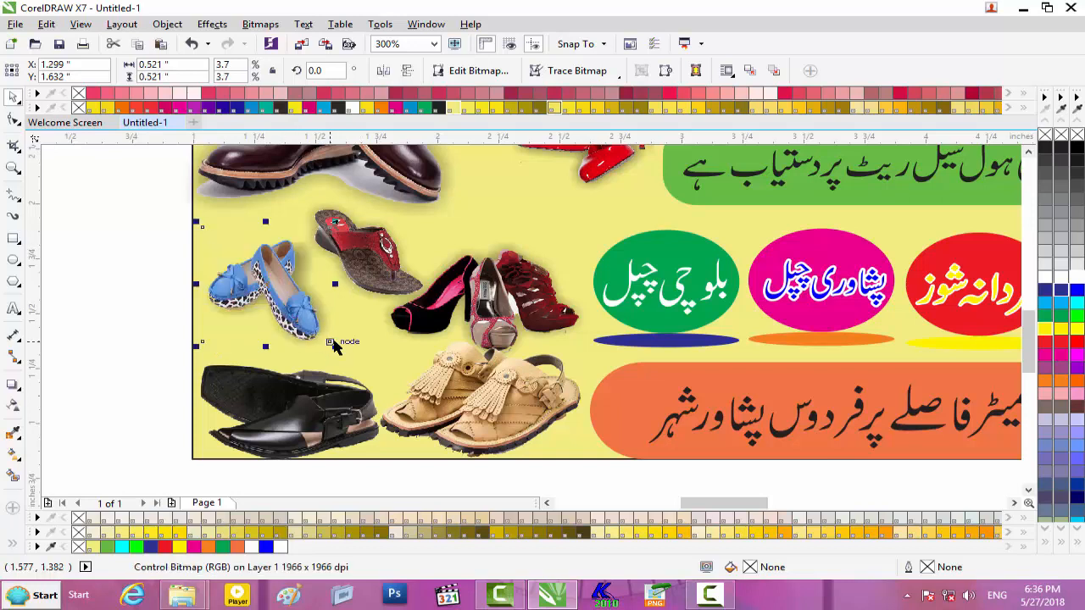
drag(334, 285, 343, 292)
drag(331, 343, 339, 351)
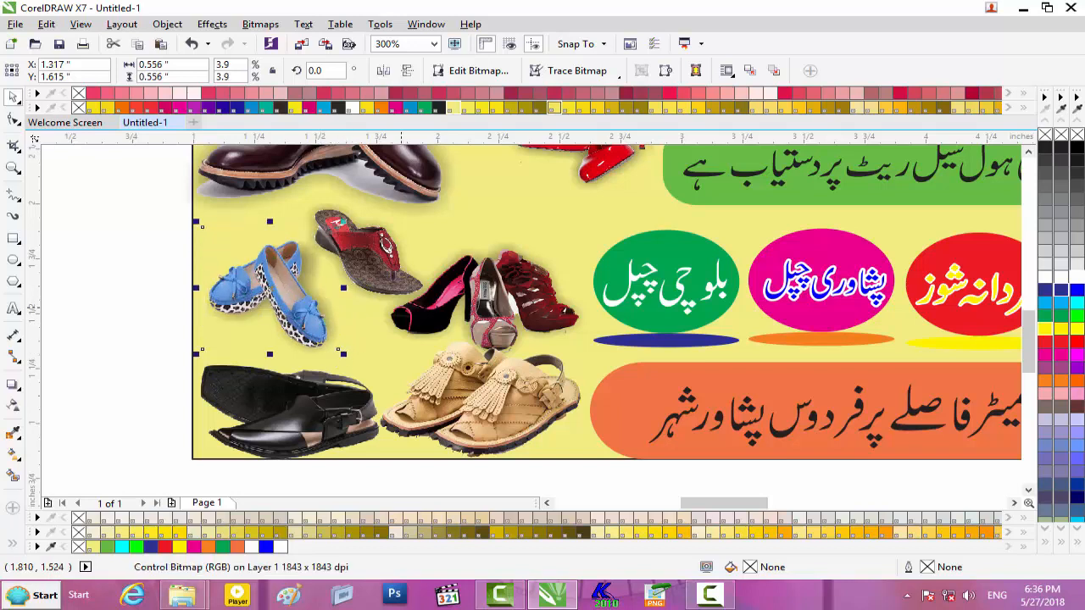
scroll(449, 296, down, 1)
scroll(448, 306, down, 1)
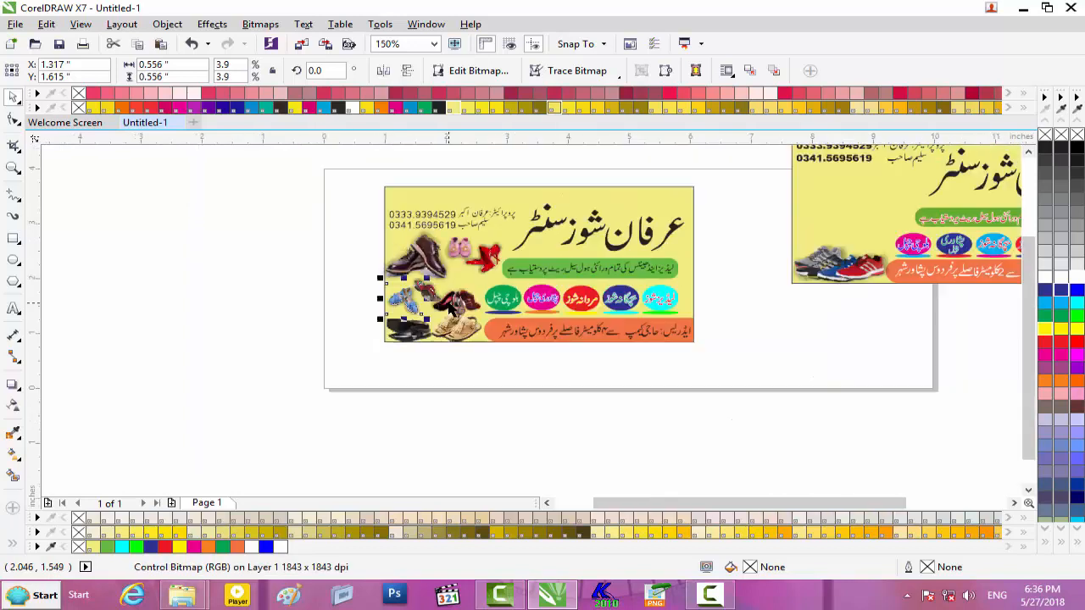
- Colour the green strip's Urdu text group red
scroll(686, 225, up, 1)
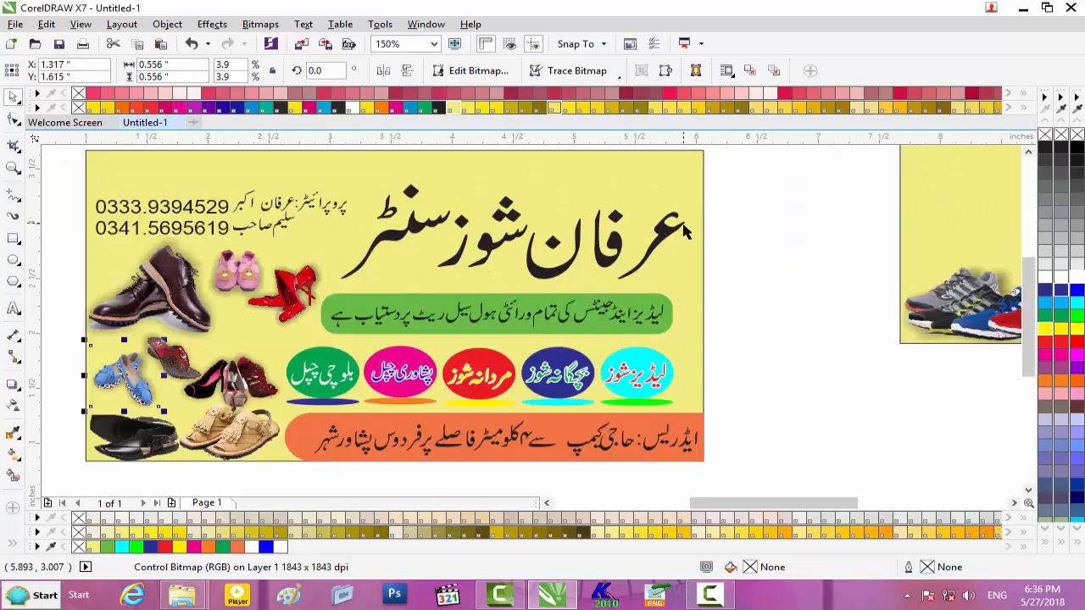
scroll(684, 233, down, 2)
scroll(681, 260, up, 1)
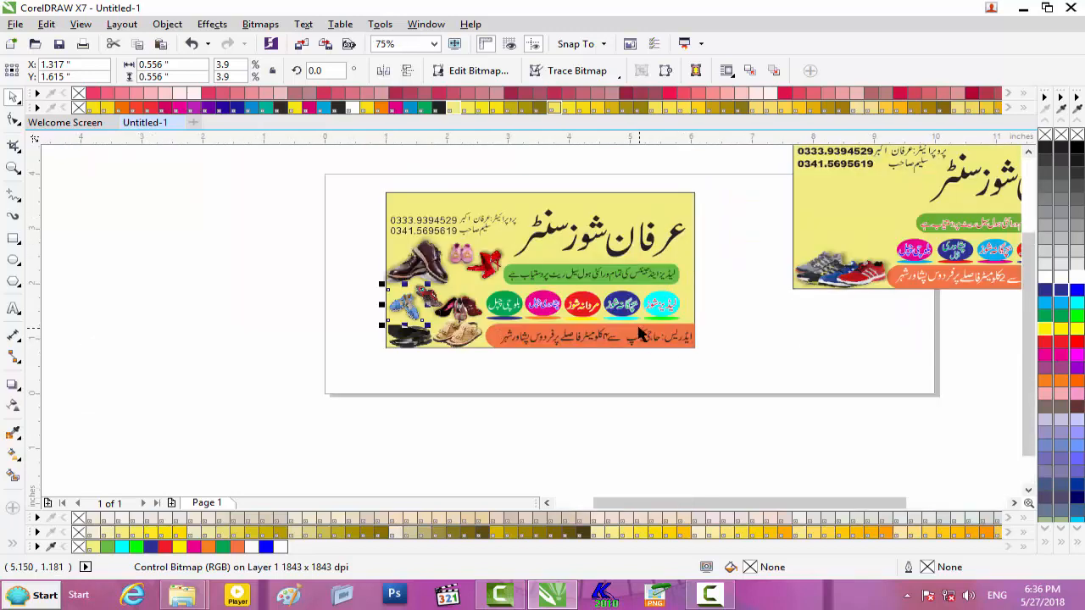
click(644, 279)
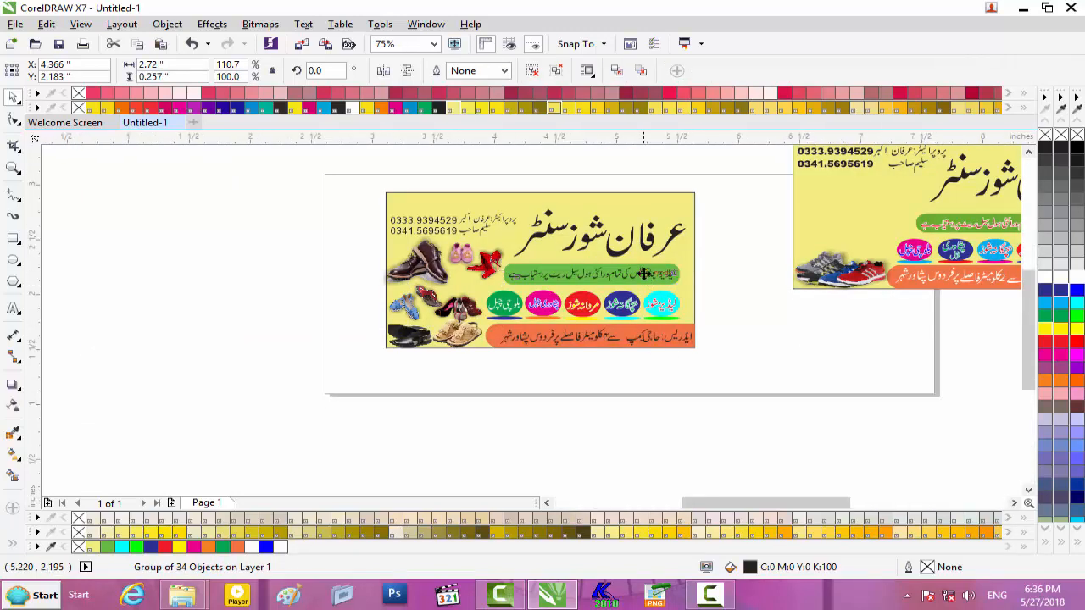
scroll(644, 279, up, 2)
key(Escape)
click(750, 293)
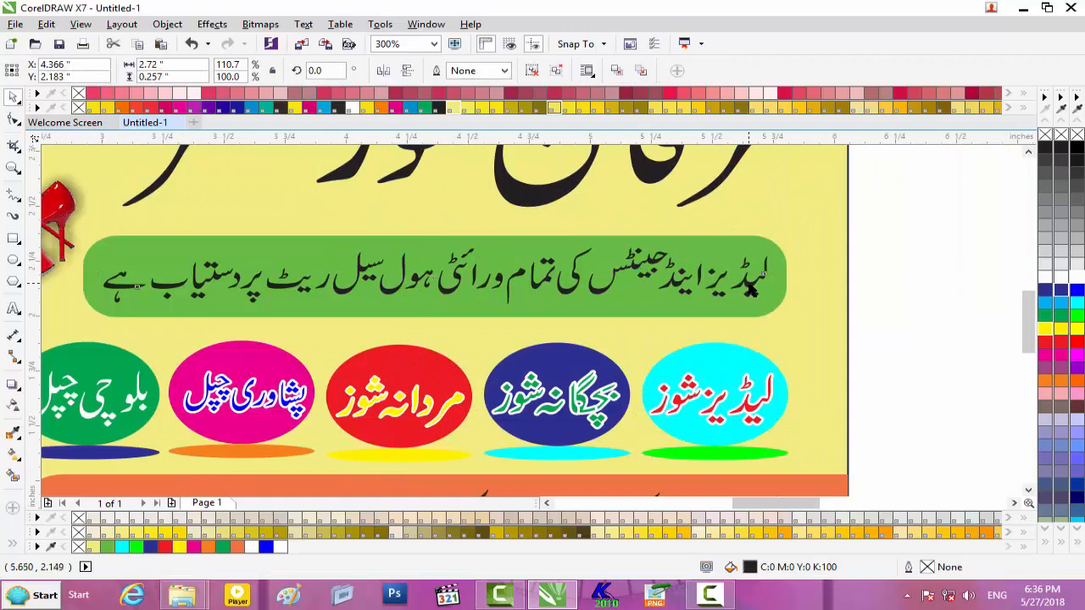
scroll(746, 290, down, 1)
scroll(746, 290, down, 2)
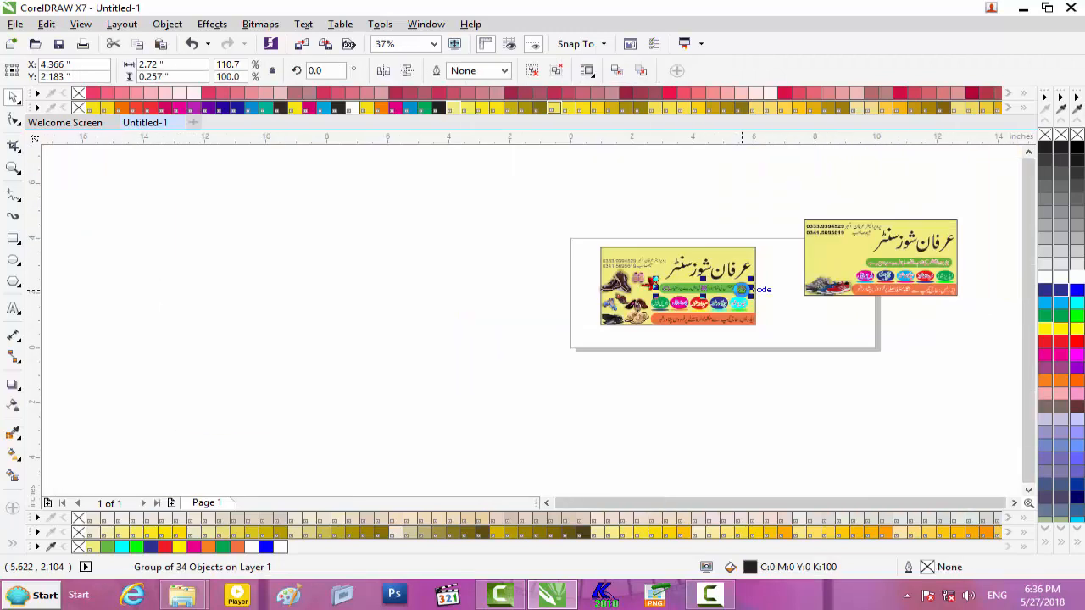
scroll(746, 290, up, 2)
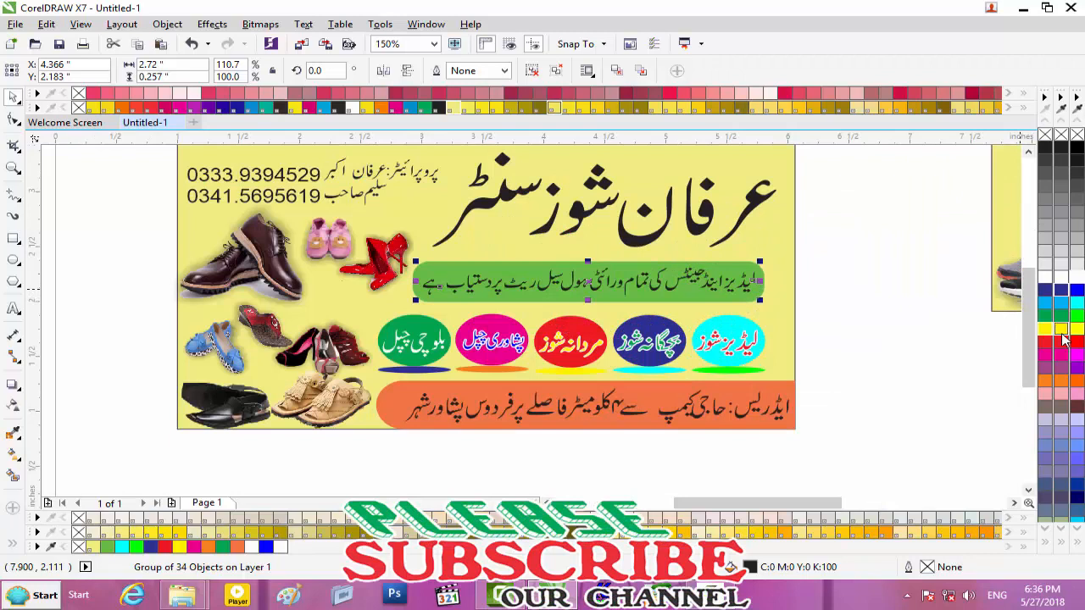
click(1066, 343)
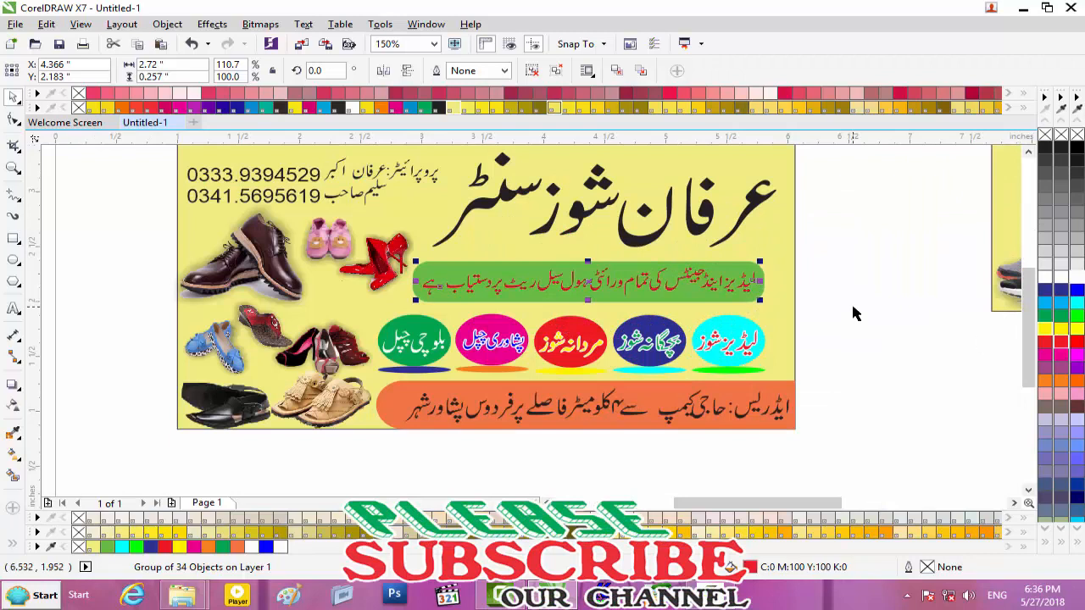
- Give the text a white 1.5 pt rounded outline, behind fill and scaling with the object
key(F12)
click(434, 197)
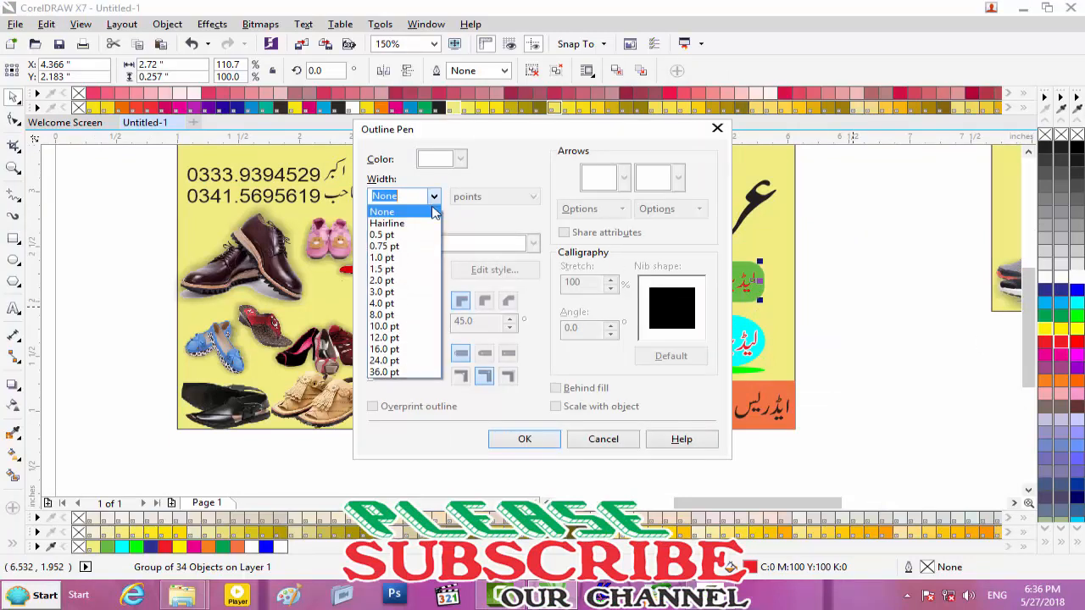
click(398, 275)
click(459, 159)
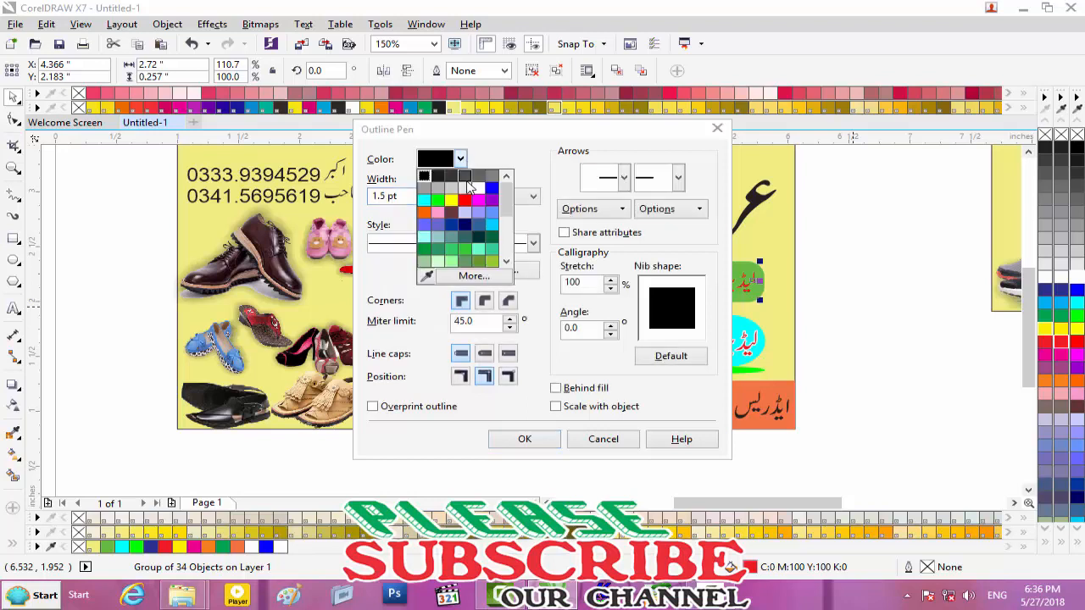
click(483, 193)
click(487, 304)
click(484, 354)
click(585, 387)
click(556, 407)
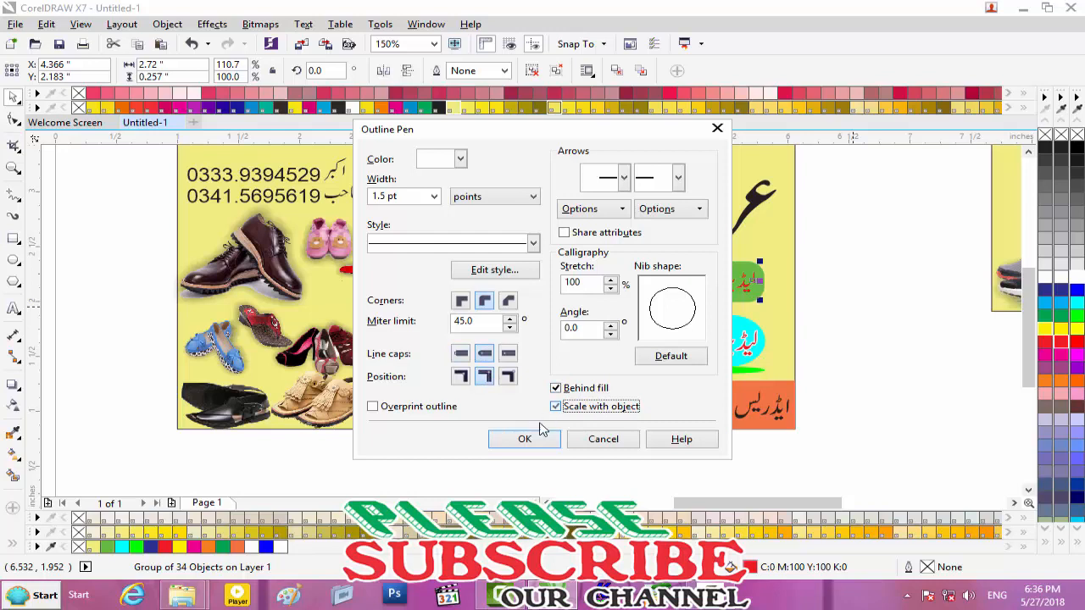
click(525, 439)
- Select the objects in the orange address strip
scroll(712, 382, up, 1)
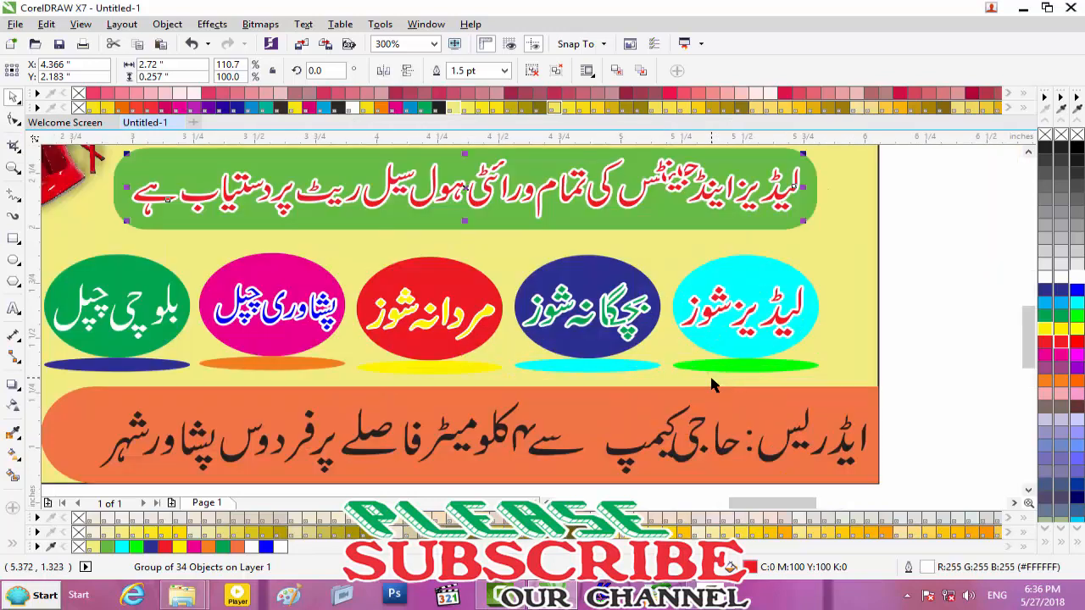
scroll(691, 399, down, 3)
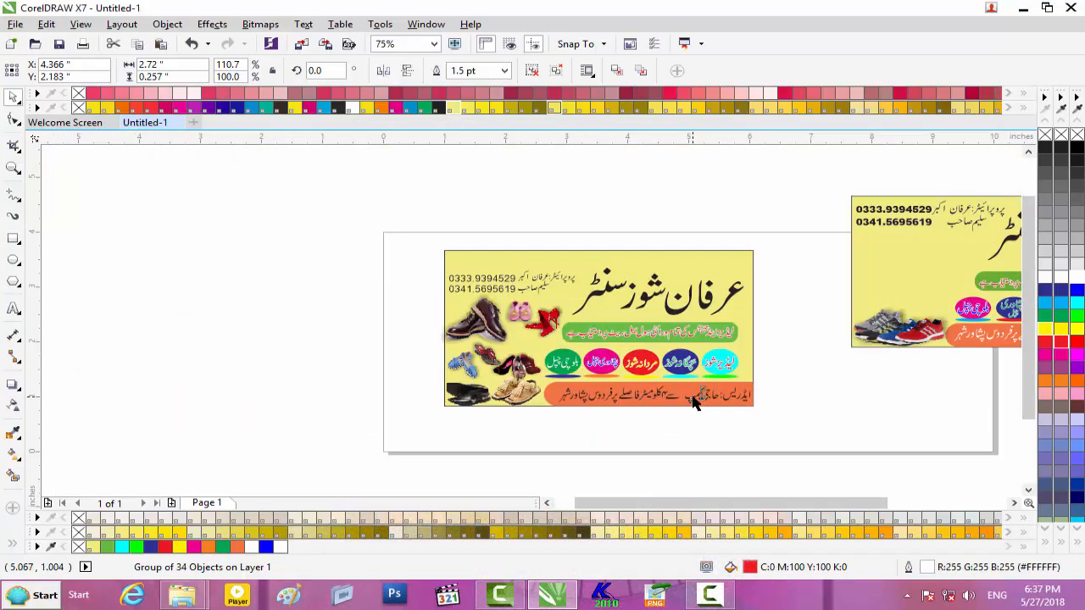
ctrl+click(695, 399)
scroll(781, 405, up, 1)
drag(532, 424, 323, 404)
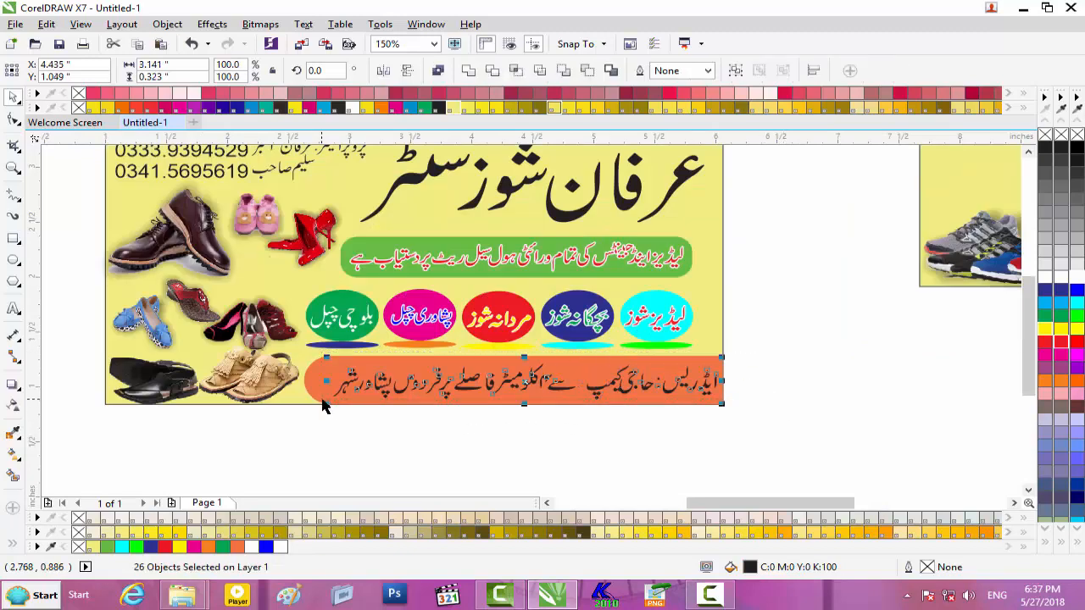
- Group all objects in the orange address strip with Ctrl+G
click(851, 361)
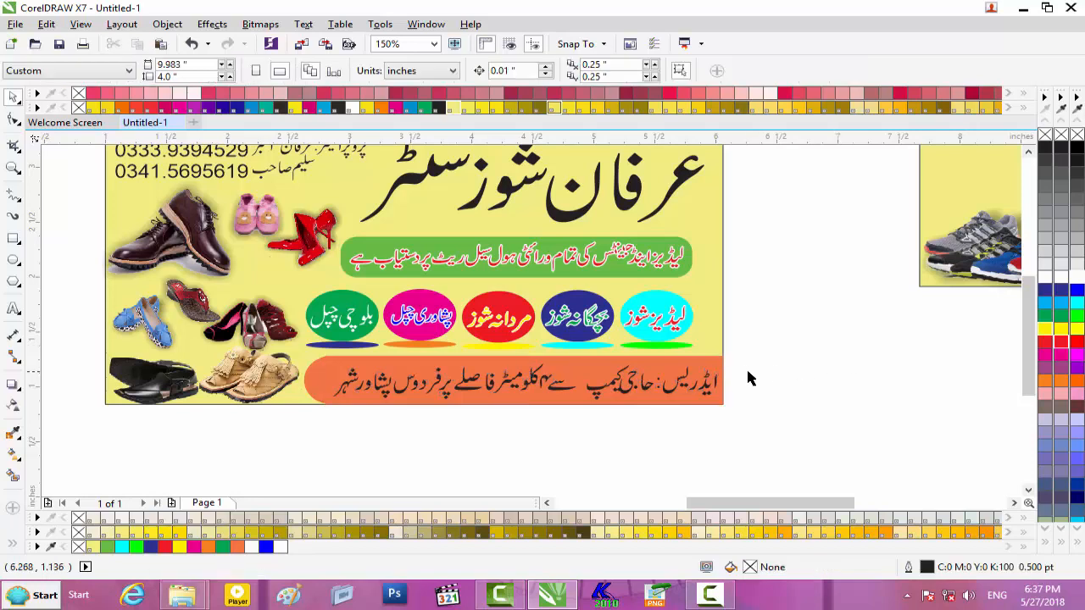
drag(743, 359, 327, 404)
key(ctrl+g)
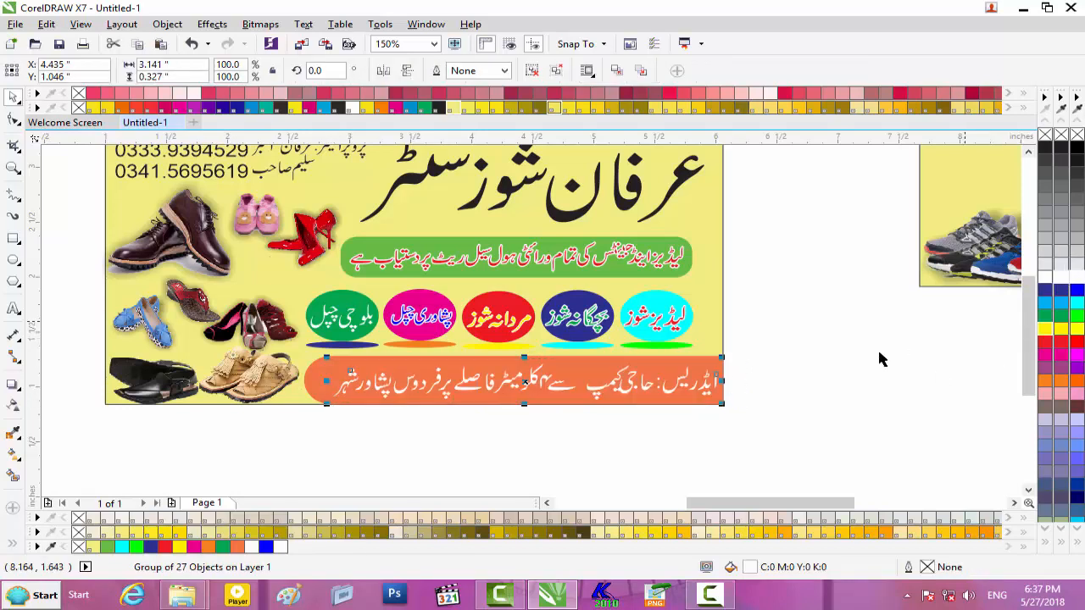
click(614, 409)
scroll(548, 405, down, 2)
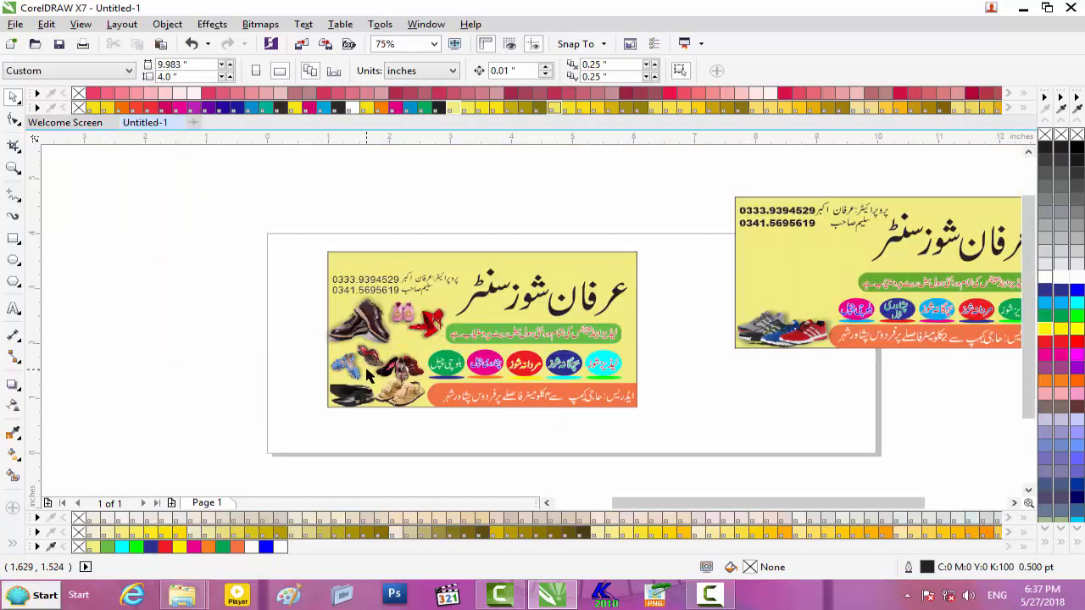
- Try removing the outline from the left banner objects, then undo that change
drag(274, 226, 674, 433)
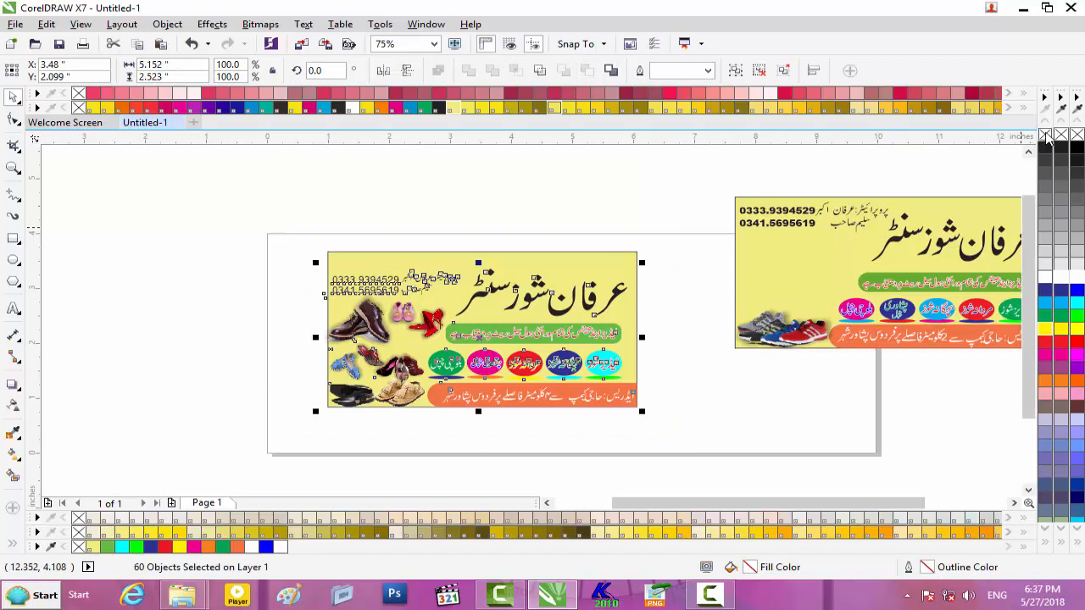
right_click(1045, 136)
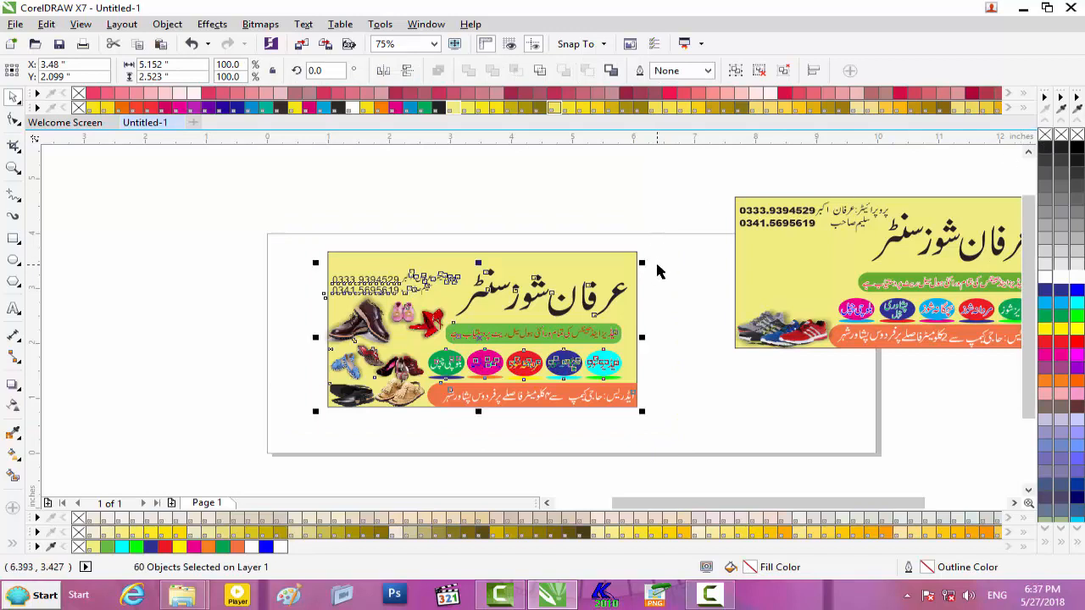
scroll(657, 263, up, 2)
scroll(656, 263, down, 2)
click(672, 295)
scroll(671, 296, up, 2)
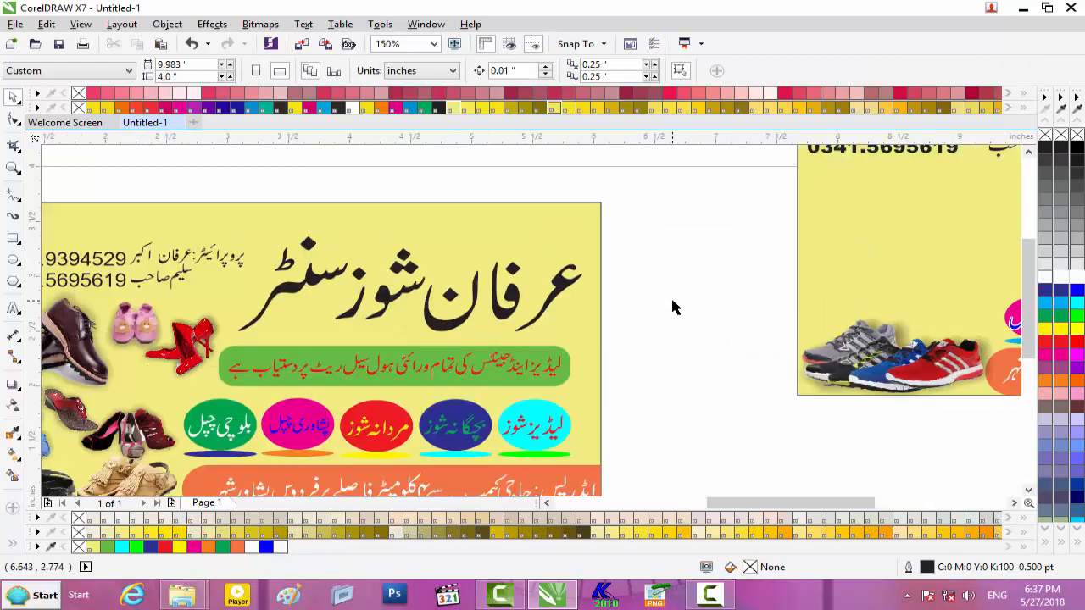
key(ctrl+z)
click(654, 303)
scroll(641, 303, down, 2)
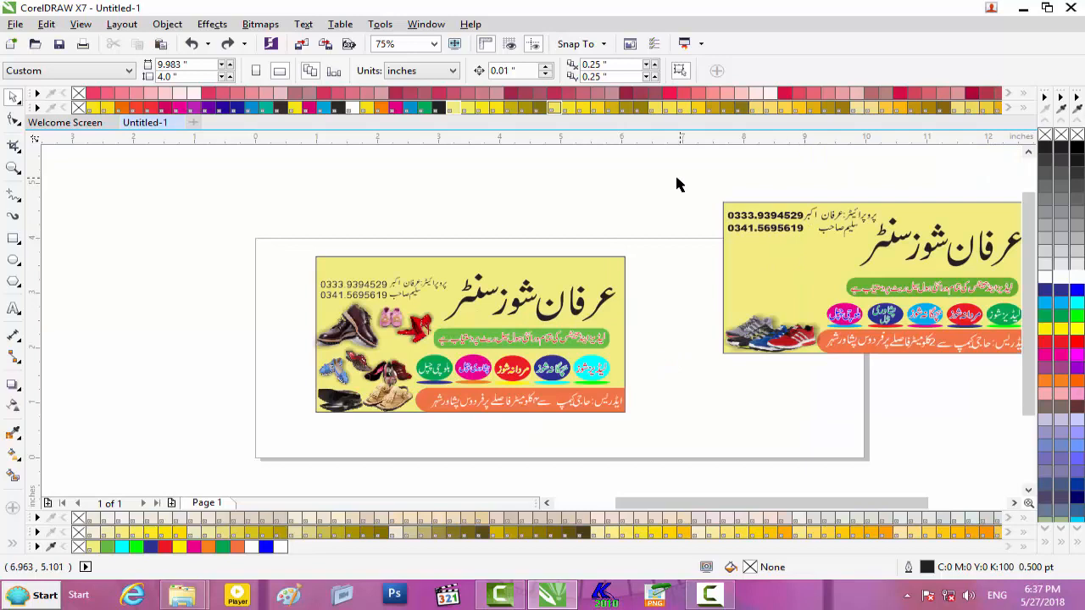
scroll(1038, 273, right, 3)
- Unlock and delete the yellow reference rectangle and the orange bar
drag(509, 177, 903, 388)
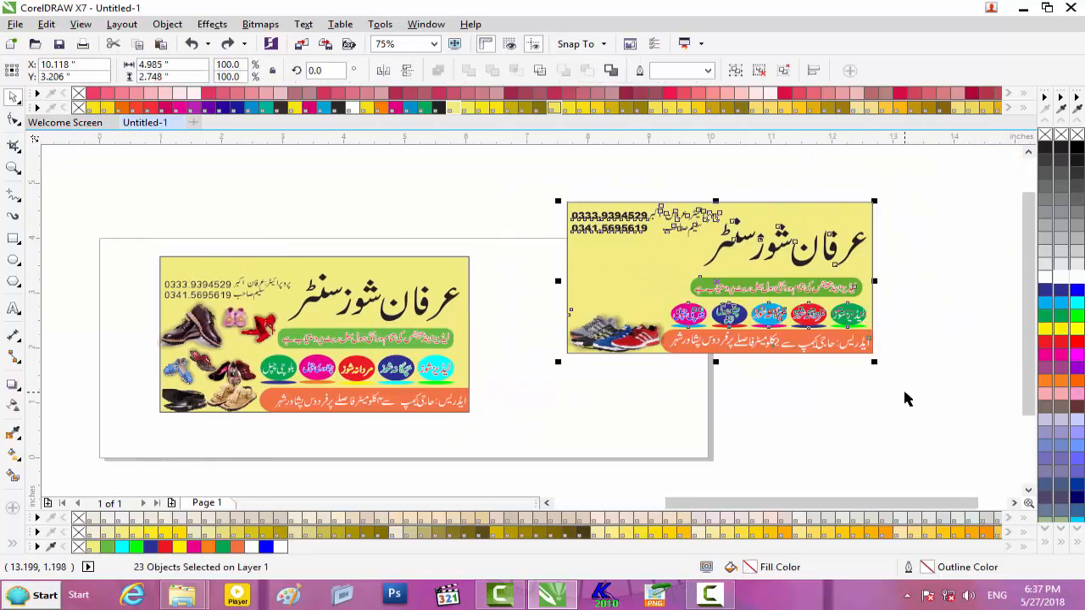
click(902, 387)
drag(534, 184, 936, 385)
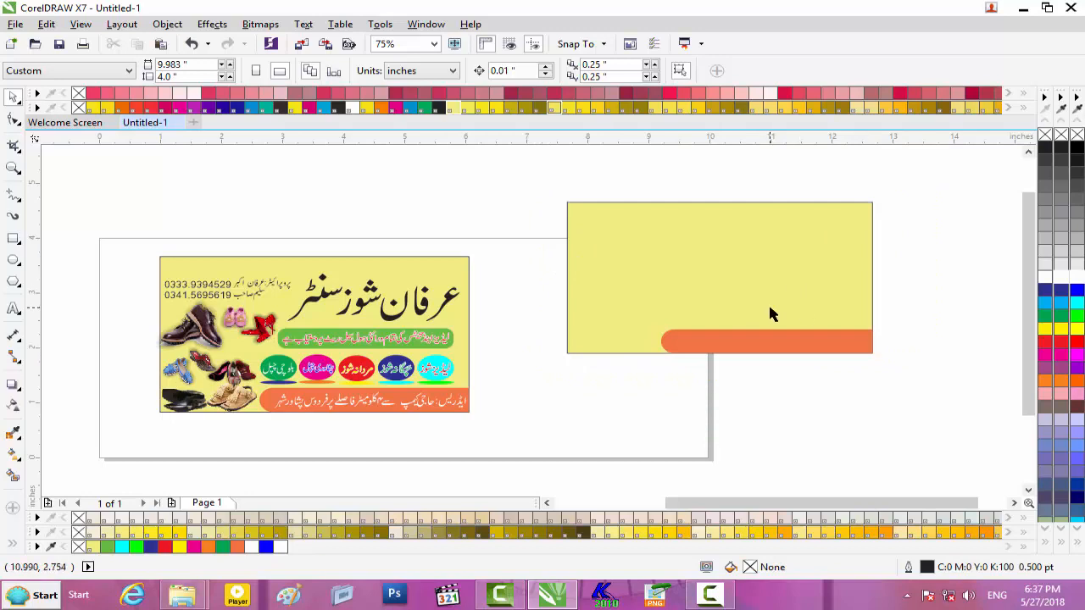
right_click(703, 260)
click(745, 262)
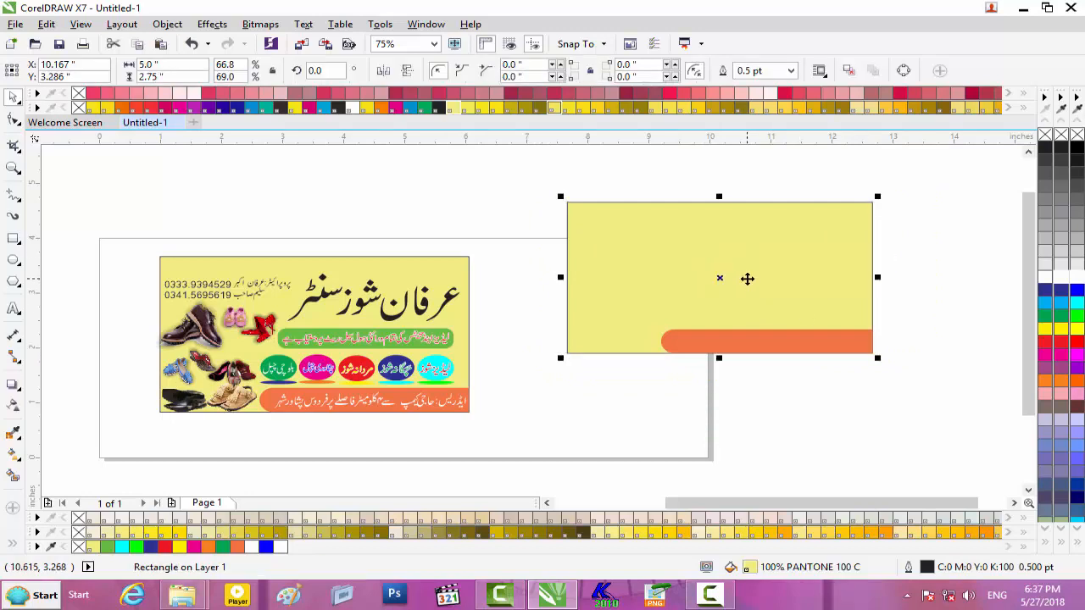
key(Delete)
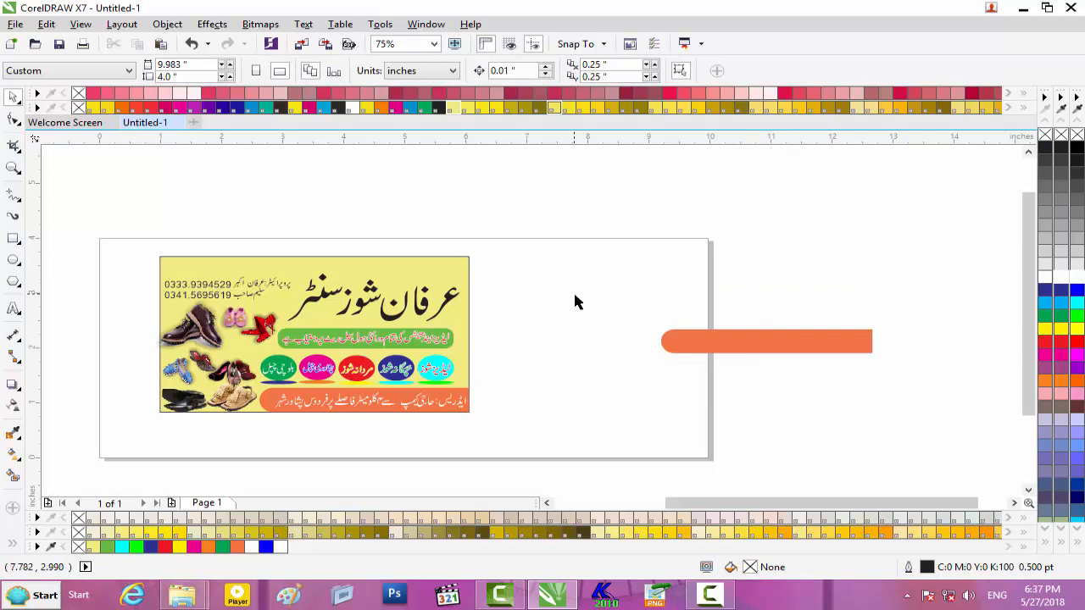
right_click(760, 344)
click(801, 347)
key(Delete)
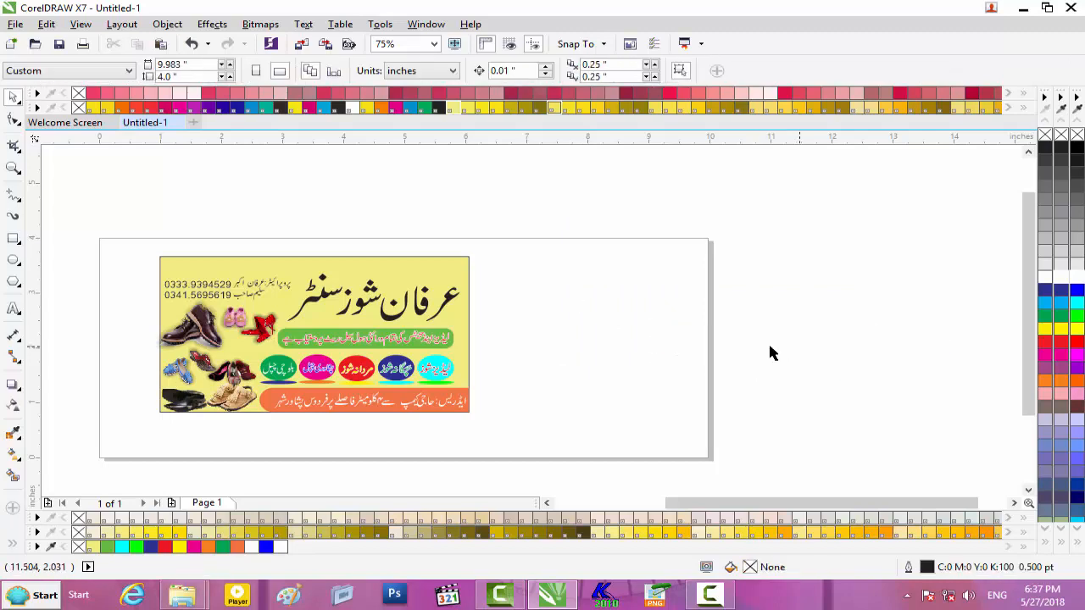
- Unlock the banner background rectangle, clear its fill, and select the whole banner
right_click(440, 261)
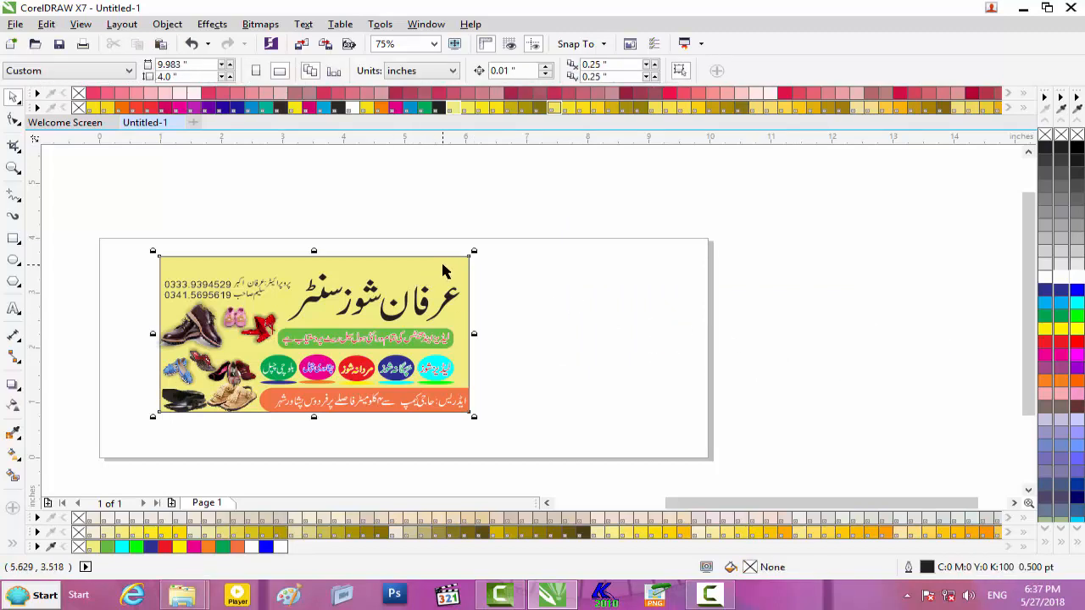
click(500, 273)
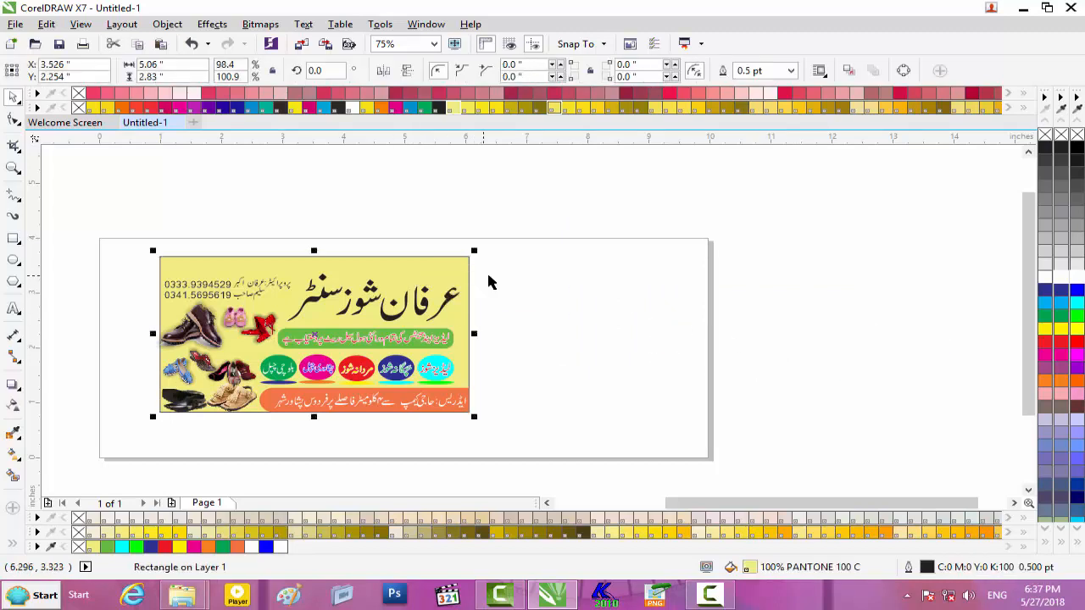
click(428, 264)
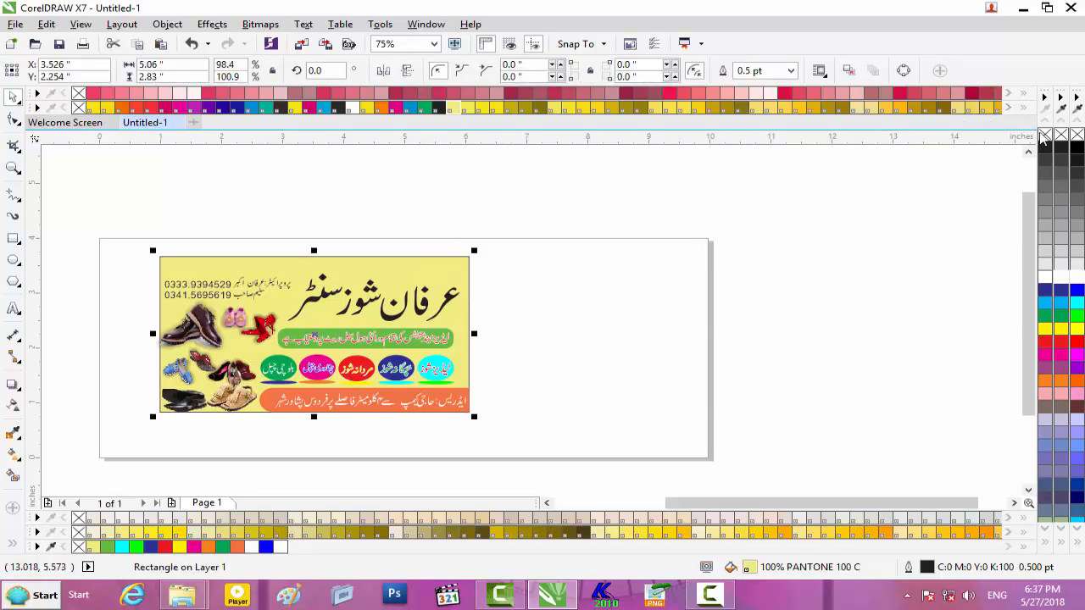
click(1044, 136)
click(584, 307)
drag(532, 237, 82, 453)
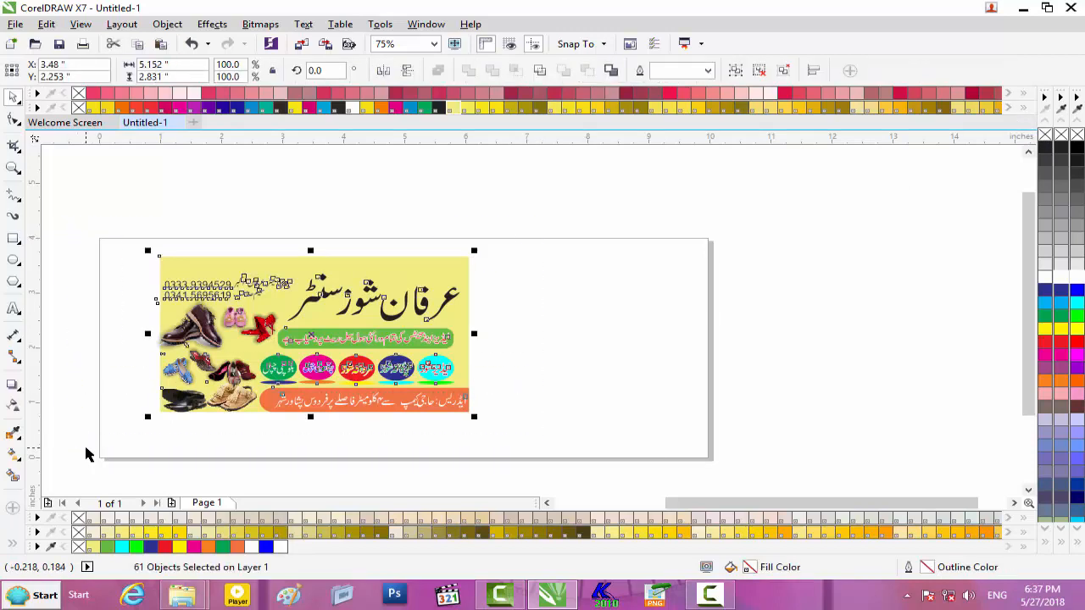
- Export the banner as JPEG 'Shoes Shop Flex Banner' on Local Disk (H:), accepting the default settings
key(ctrl+e)
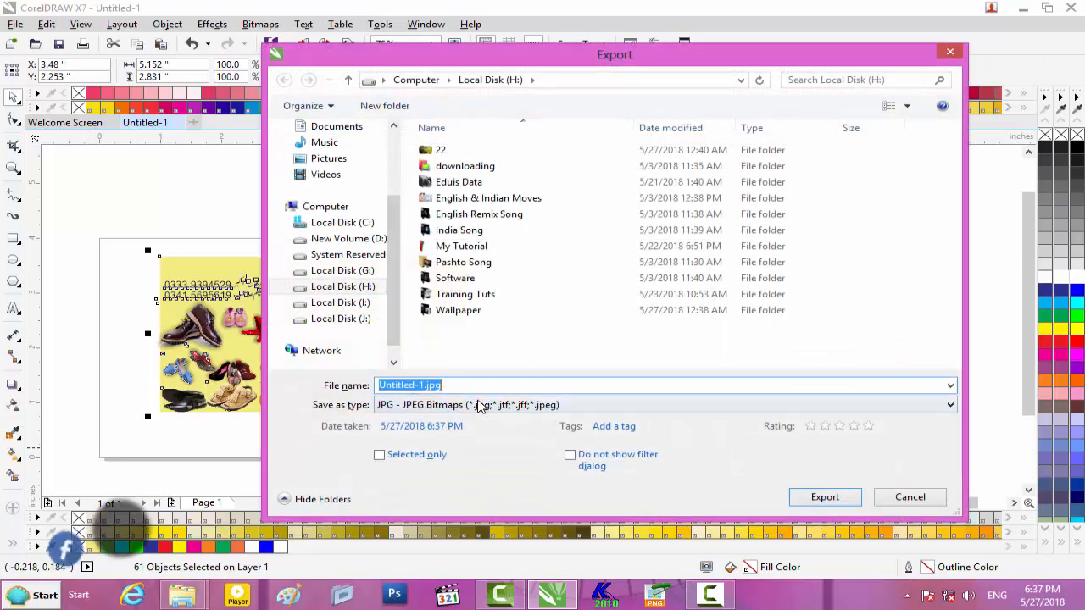
key(BackSpace)
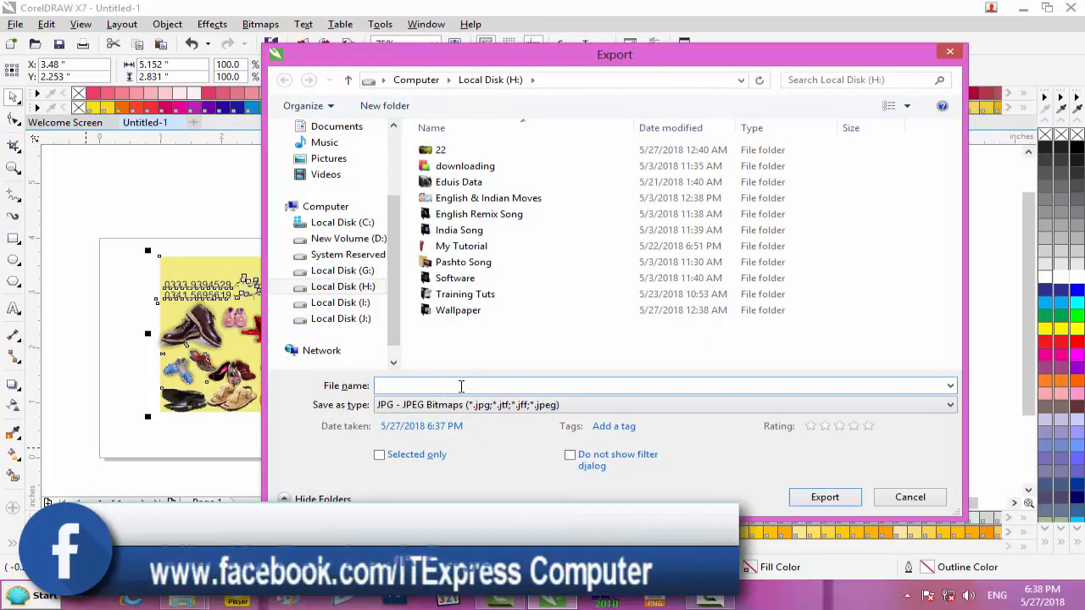
text(S)
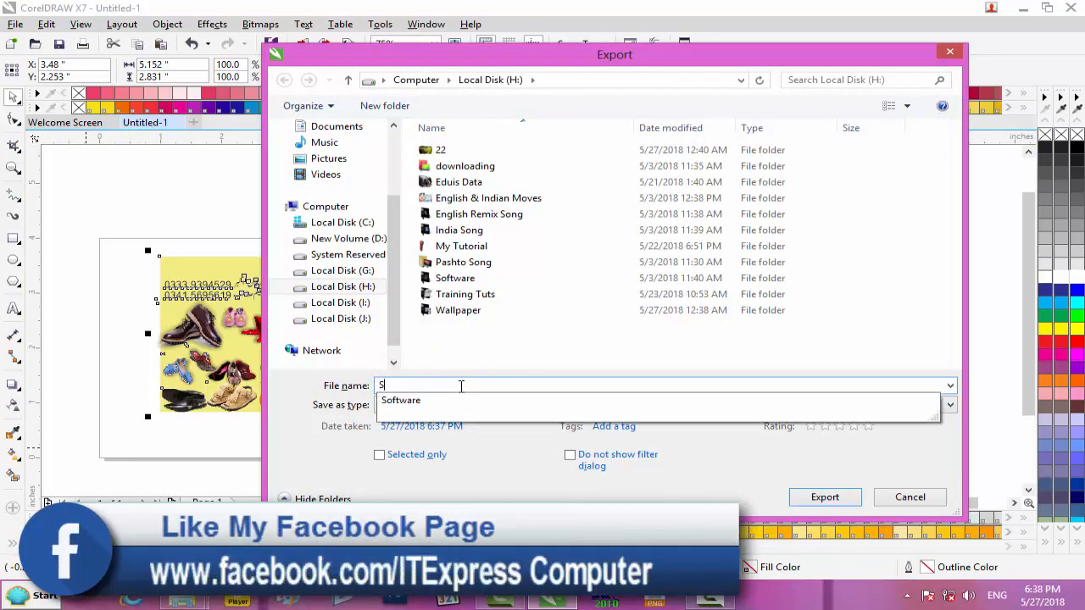
text(hoes )
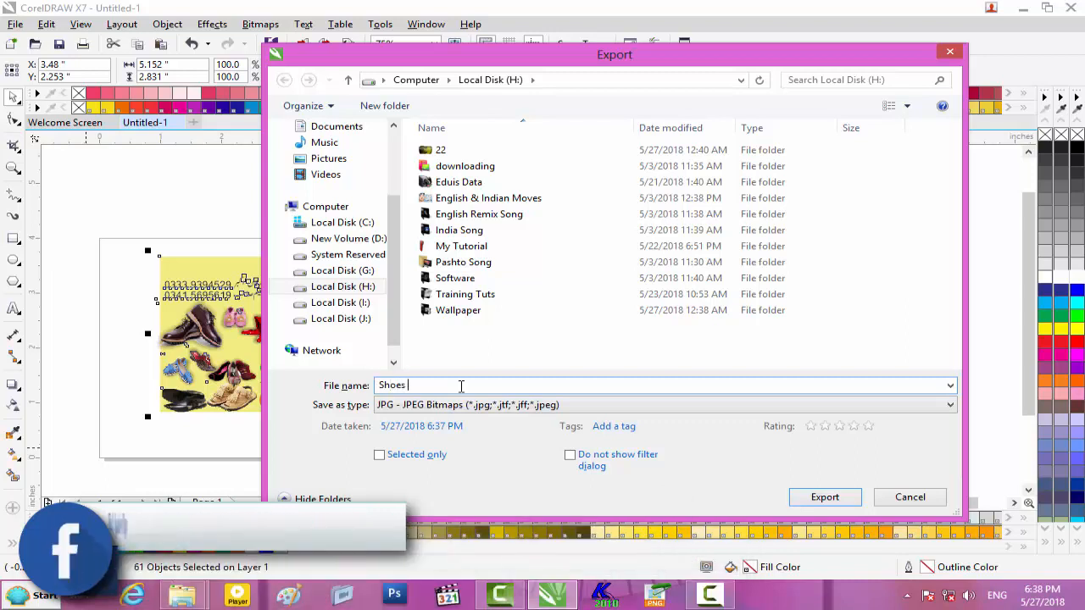
text(Shop)
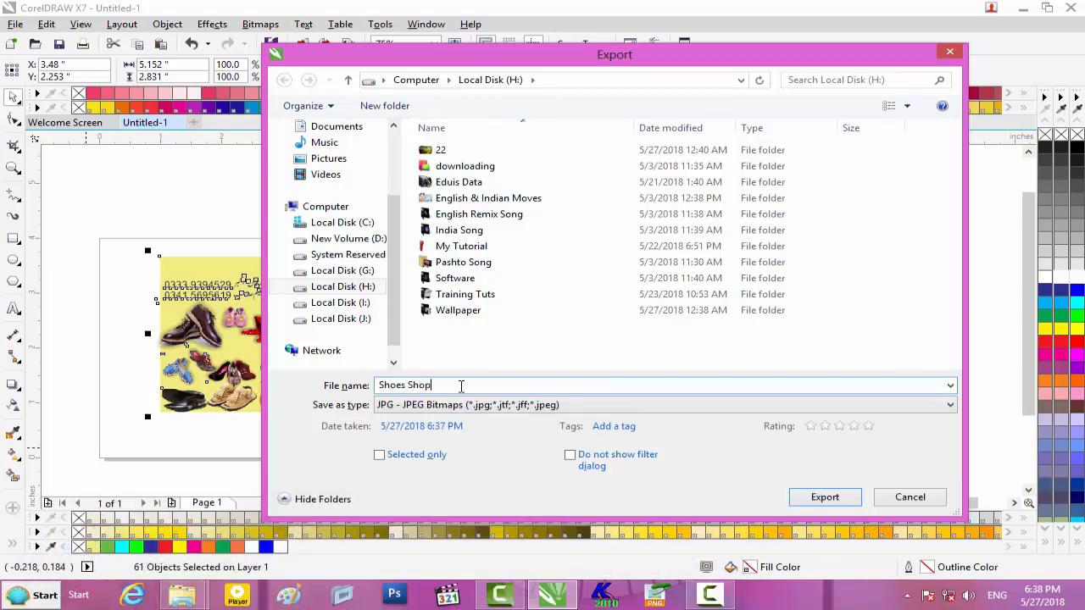
text( Fl)
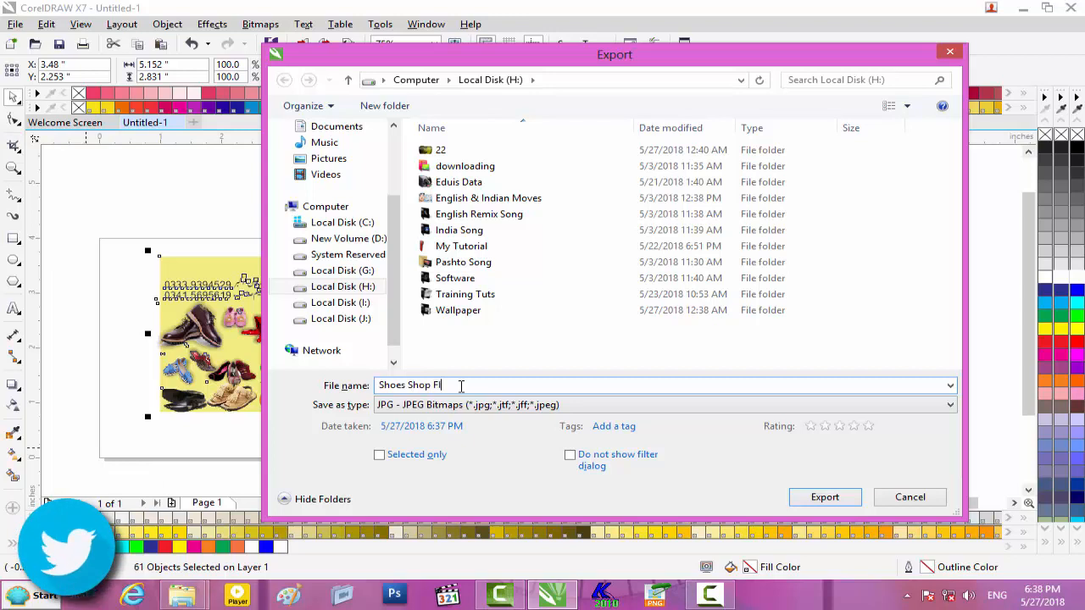
text(ex Banner)
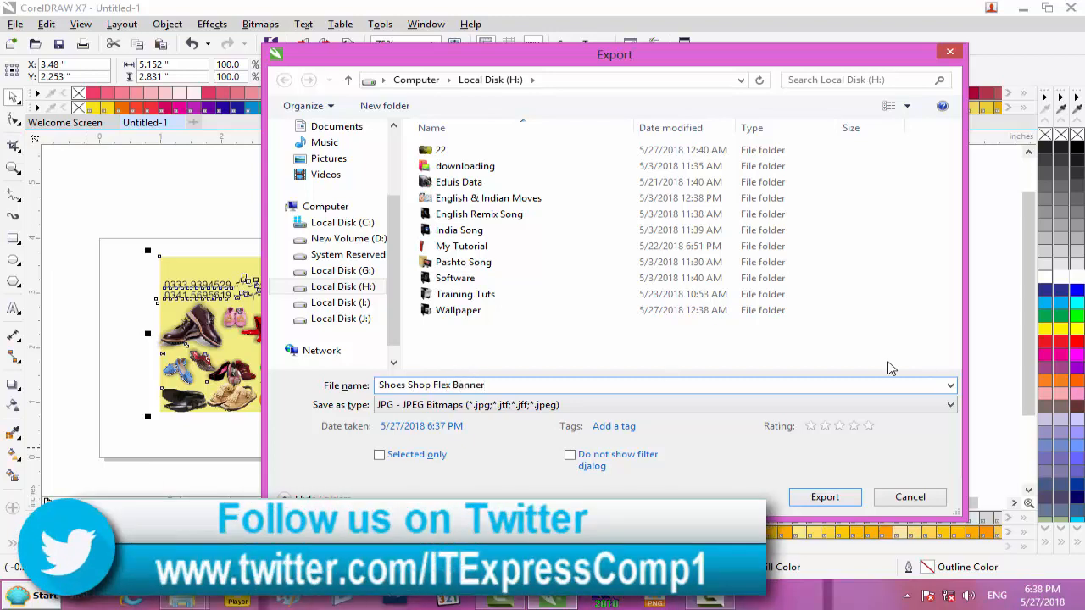
click(824, 496)
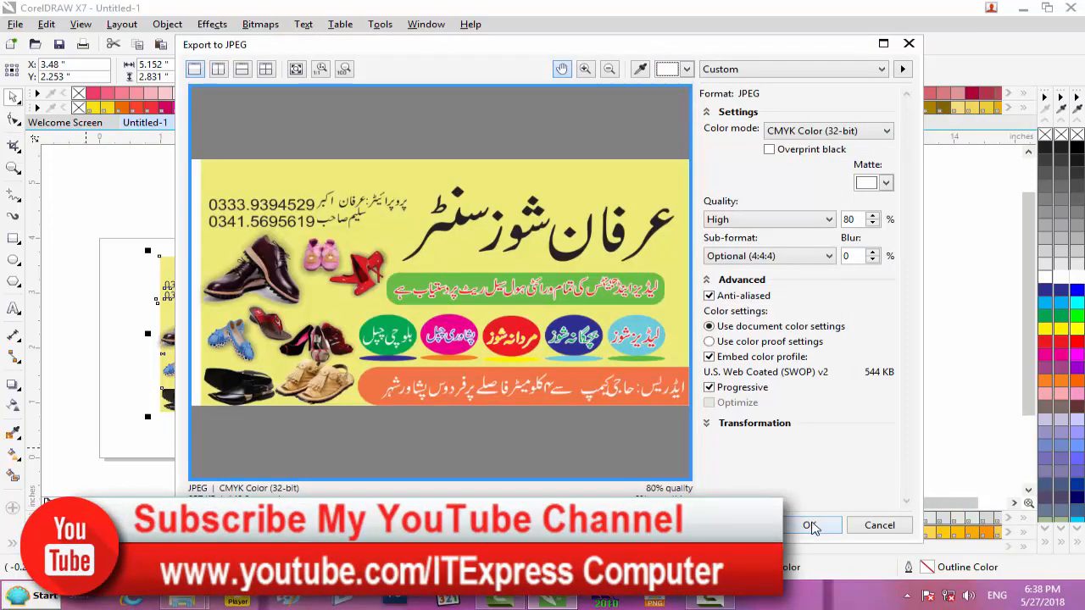
click(810, 525)
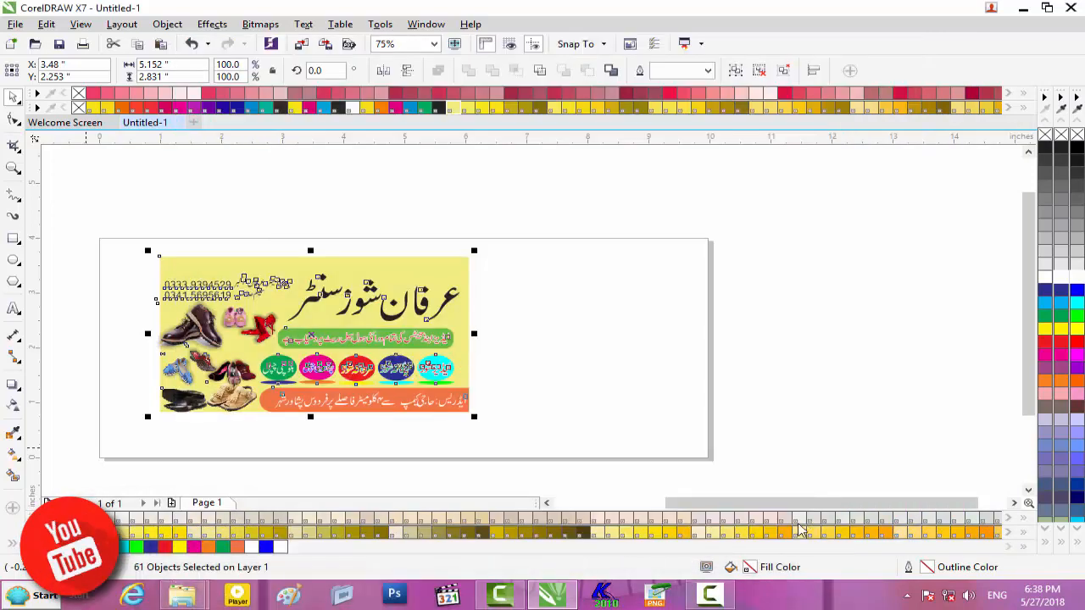
- Preview Shoes Shop Flex Banner.jpg from Local Disk (H:) in Photo Viewer, then close it
click(1025, 7)
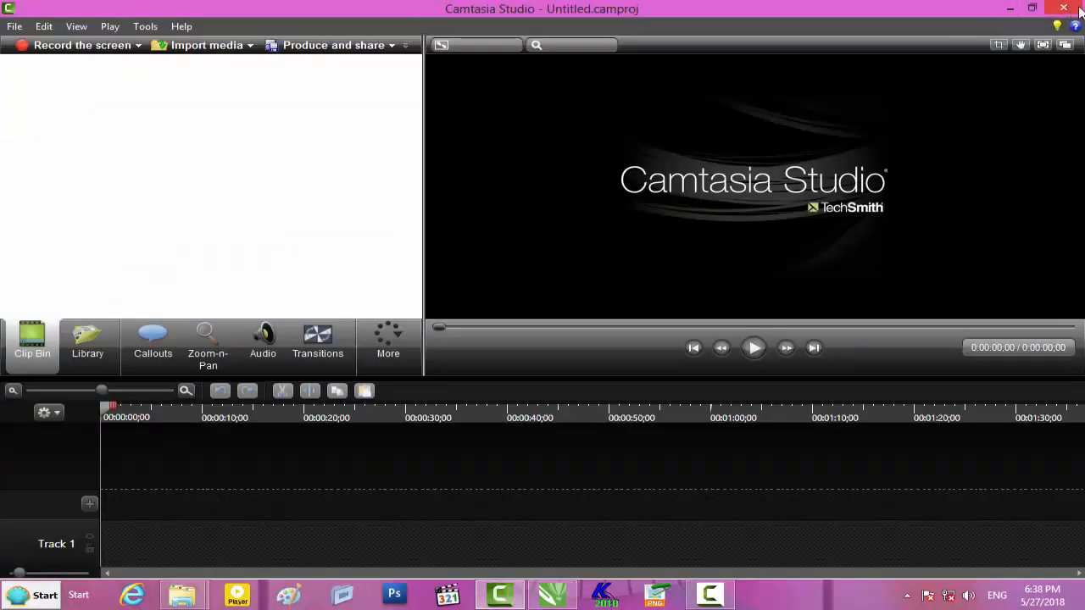
click(1008, 8)
click(1062, 7)
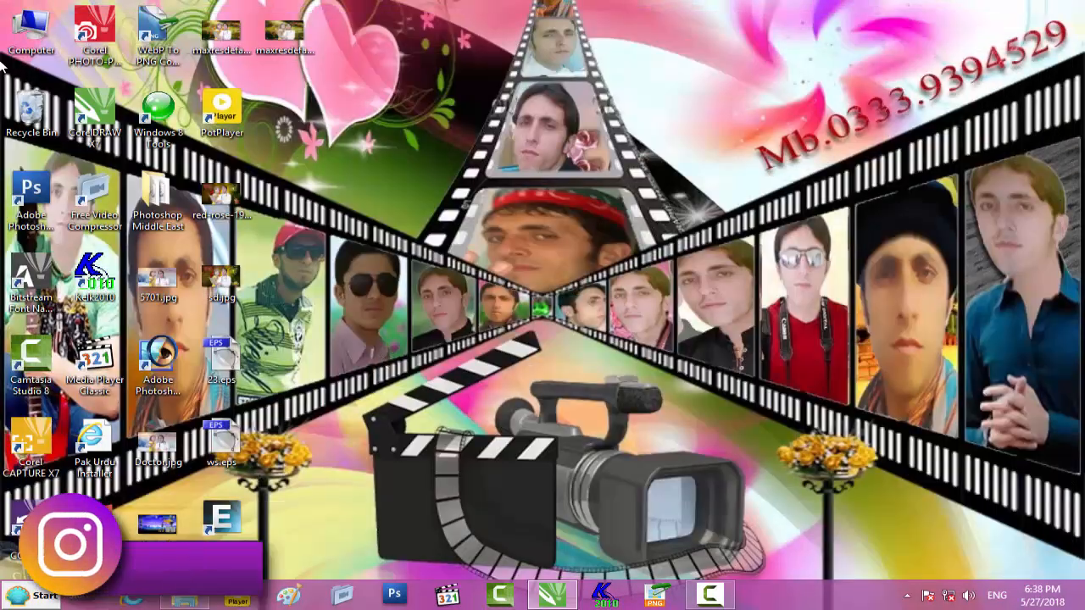
double_click(25, 42)
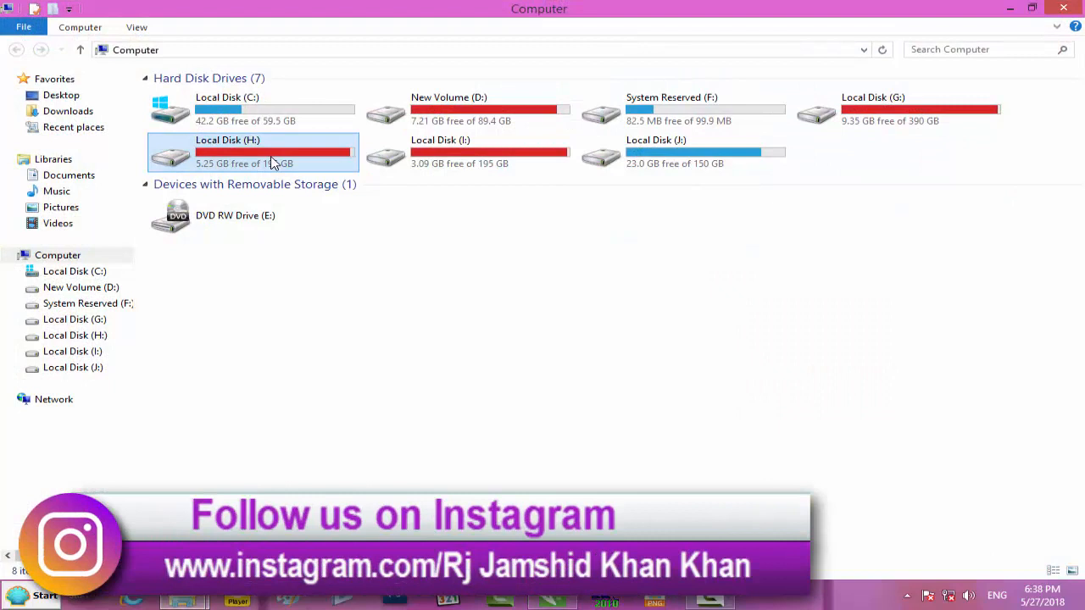
double_click(279, 162)
double_click(994, 318)
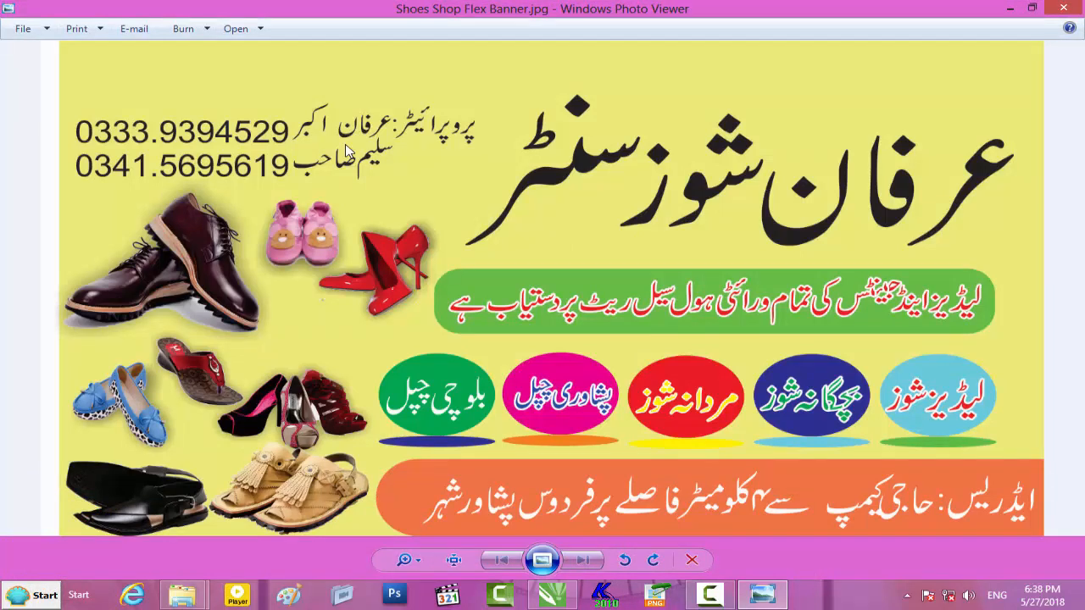
click(1063, 7)
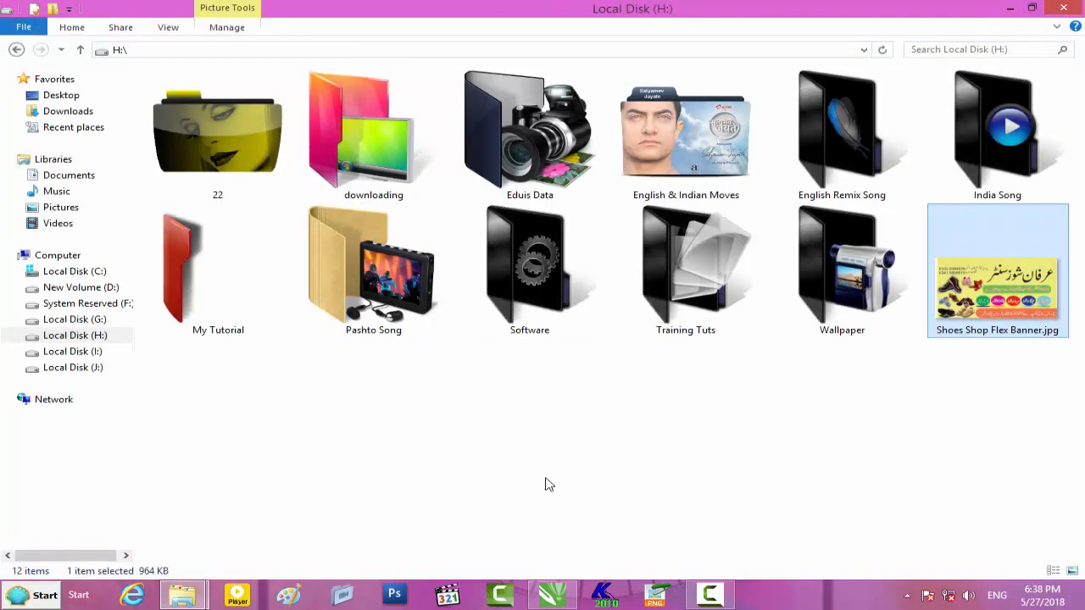
- Navigate Wallpaper > Rj Afridi Flex Design > Corel Drw CDR File, select the CDR, then minimize Explorer
click(820, 307)
double_click(819, 301)
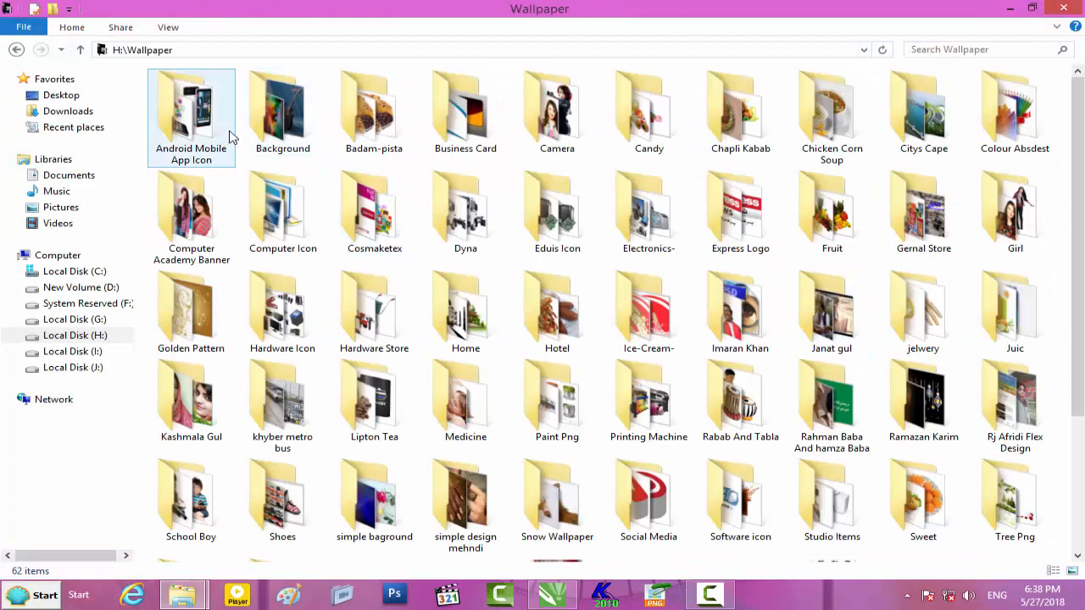
double_click(979, 428)
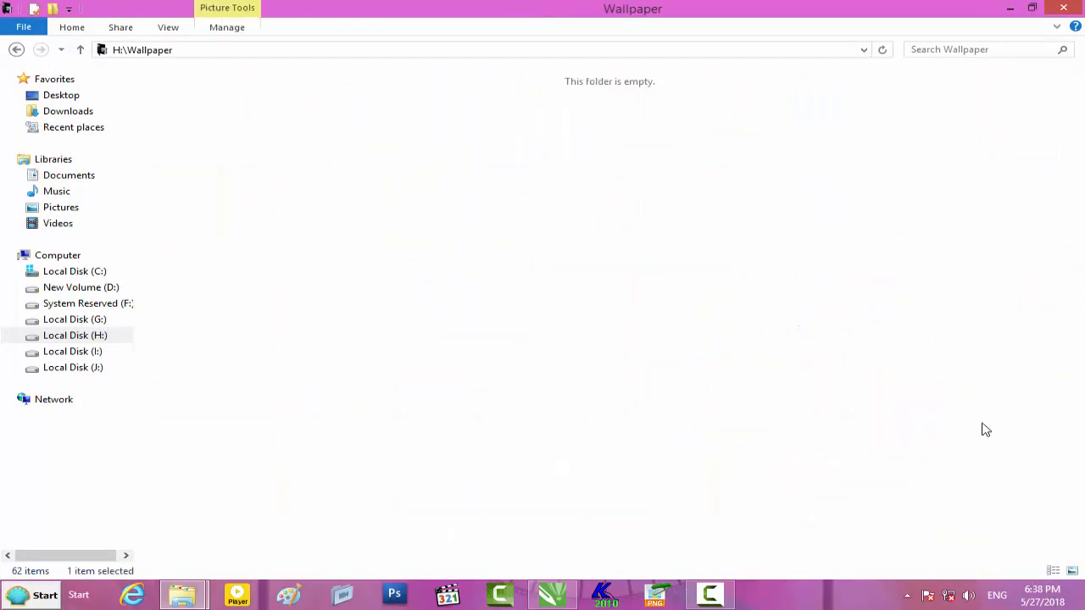
double_click(290, 140)
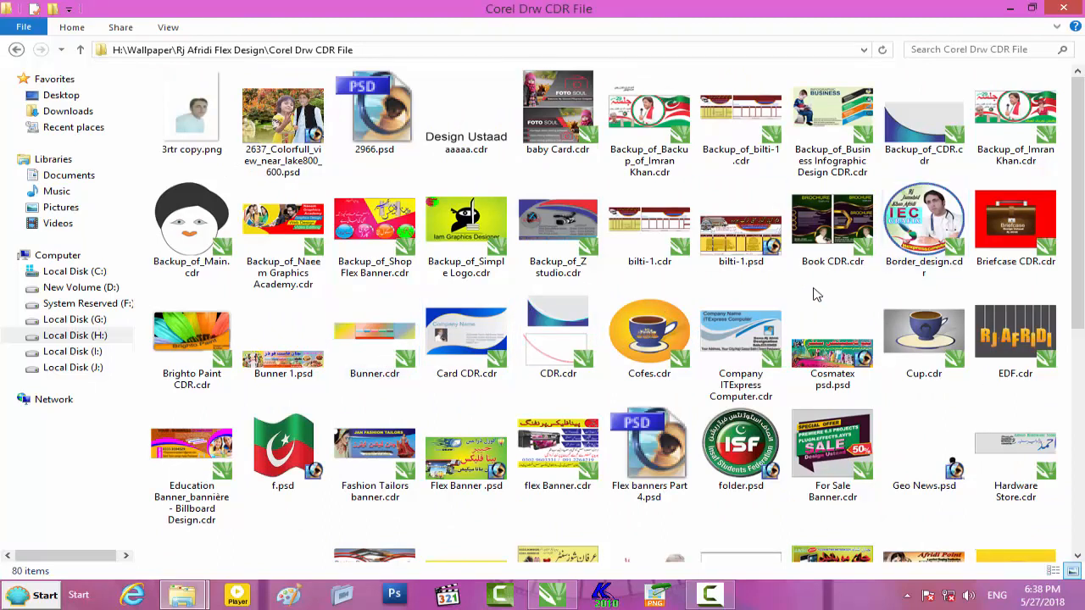
scroll(817, 294, down, 3)
click(570, 273)
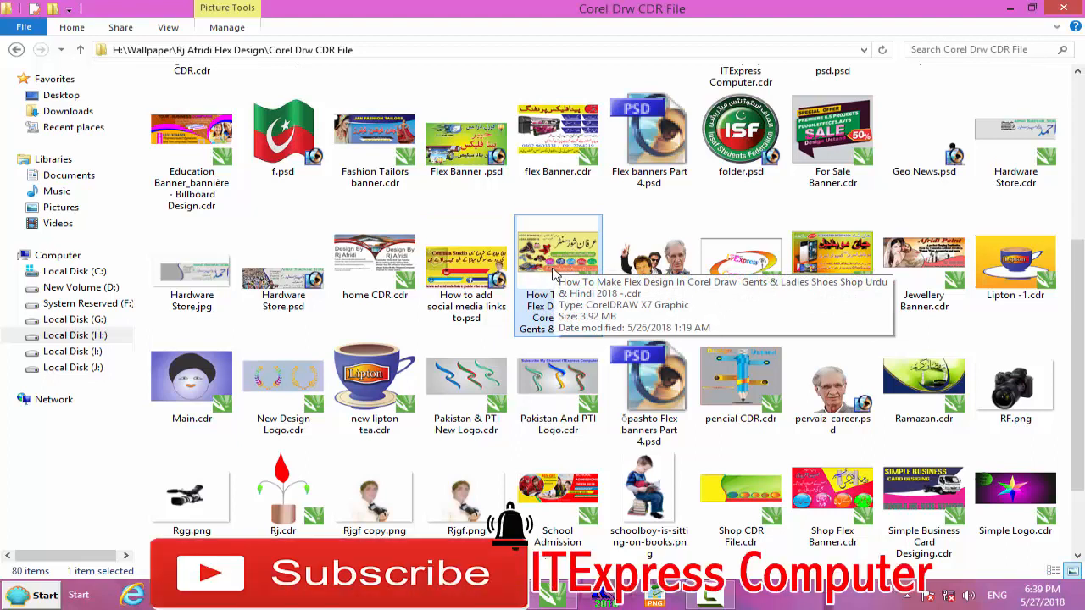
click(1010, 7)
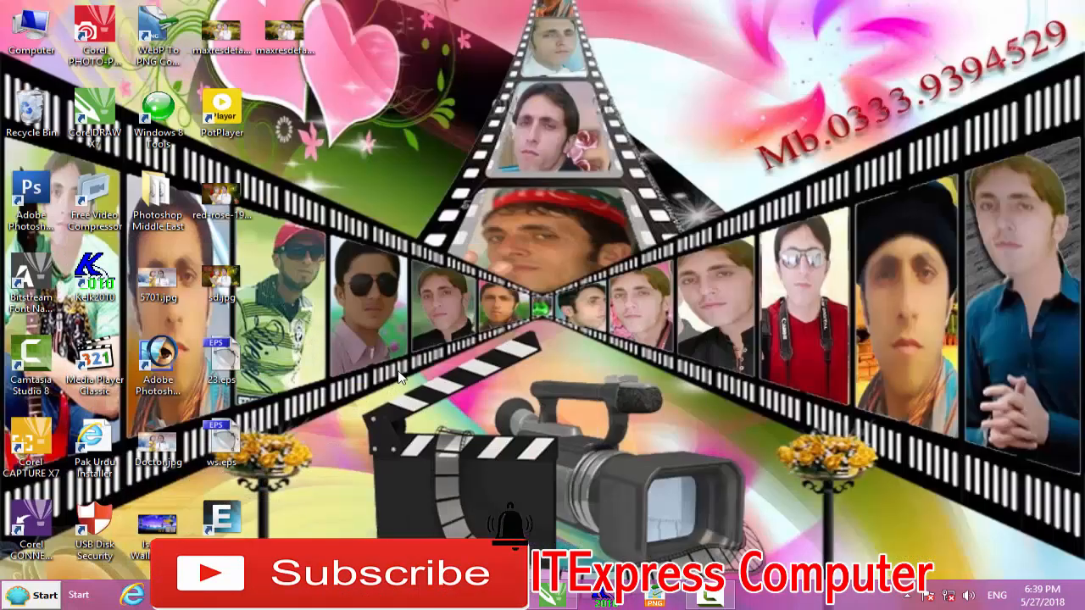